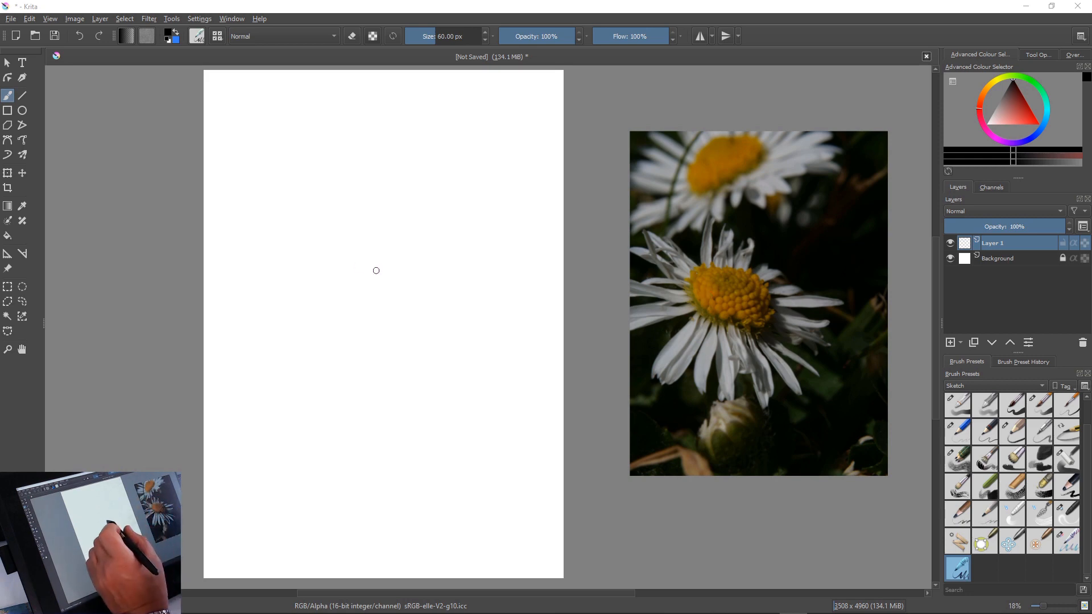
Switch to the 10 px sketch pencil and draw the daisy's tilted oval centre with a few small rounded florets along its lower edge
right_click(369, 277)
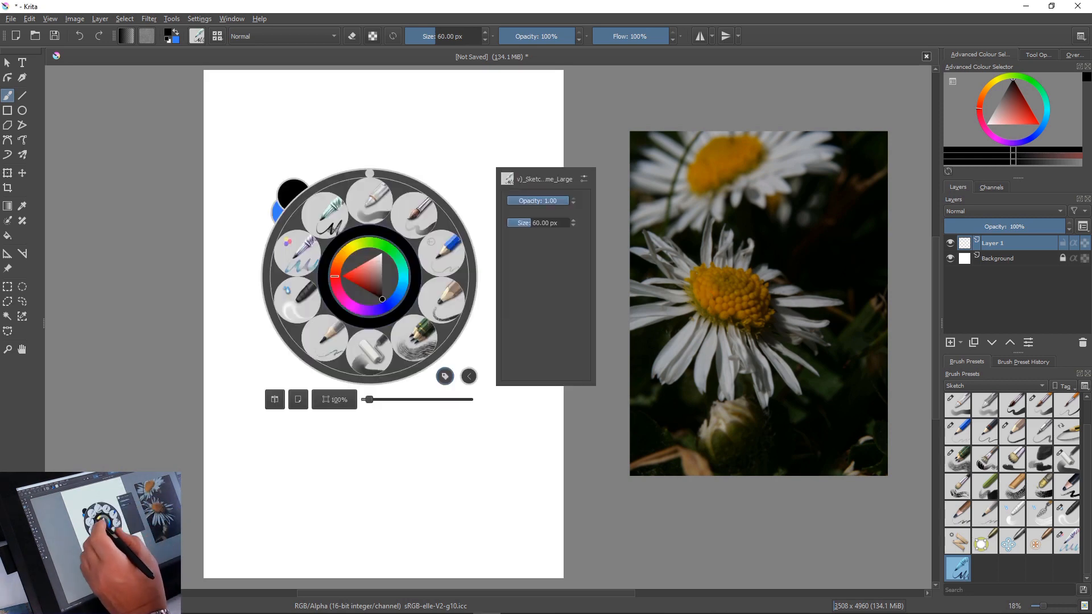
click(441, 299)
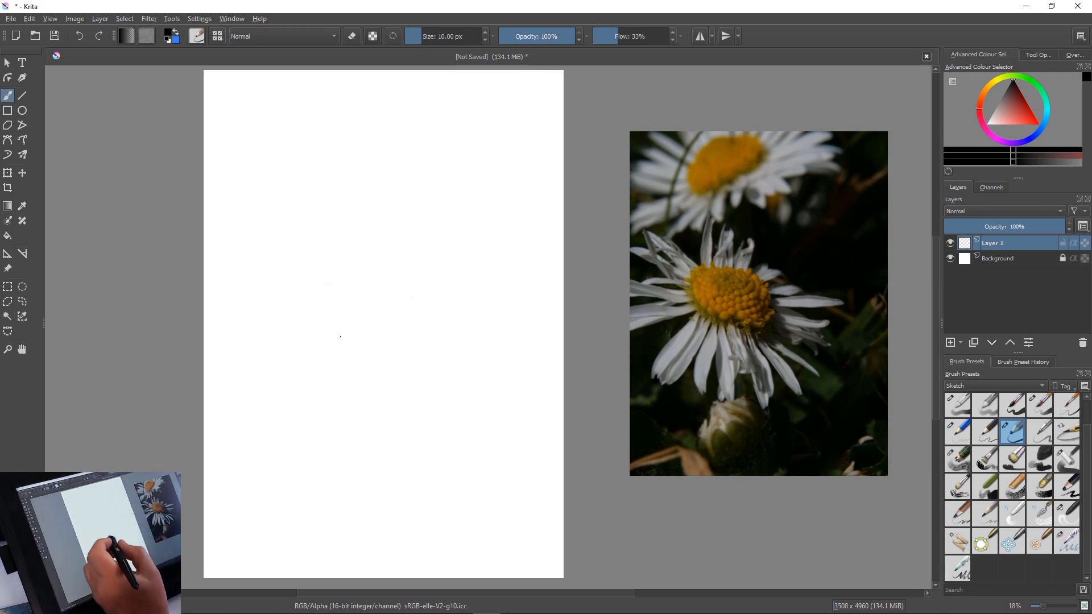
mouse_move(327, 296)
mouse_down()
mouse_move(399, 325)
mouse_move(403, 343)
mouse_up()
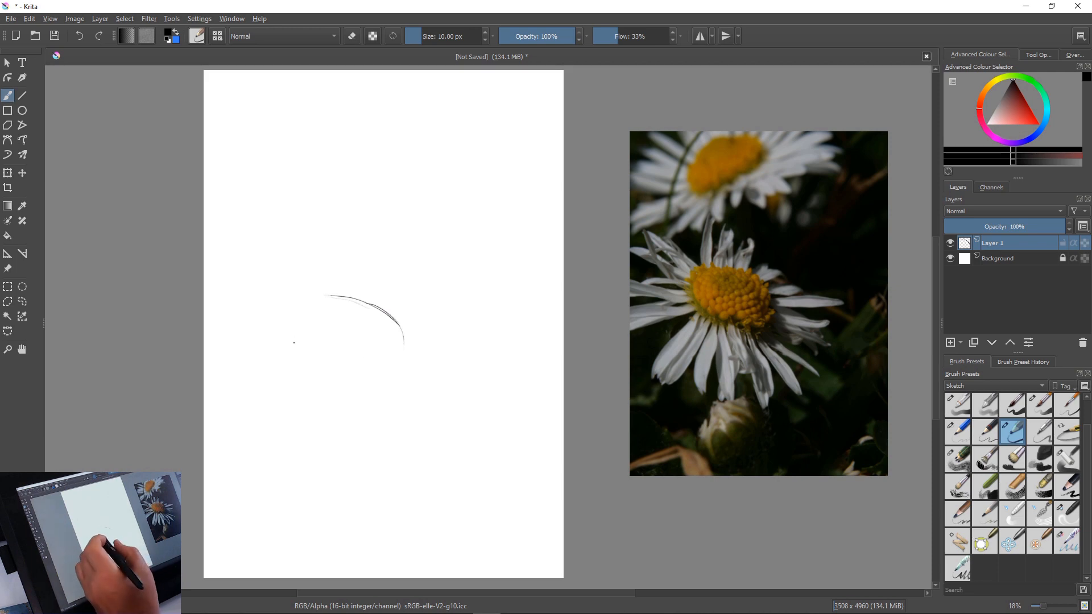
drag(308, 334, 366, 364)
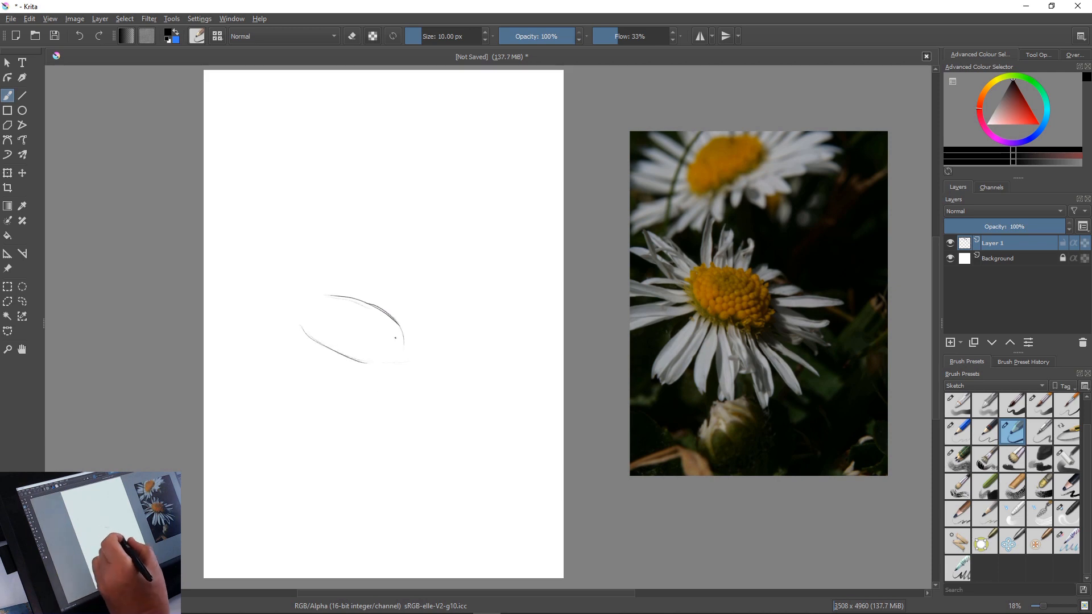
mouse_move(400, 325)
mouse_down()
mouse_move(403, 349)
mouse_move(384, 320)
mouse_move(384, 362)
mouse_move(384, 326)
mouse_move(400, 360)
mouse_move(357, 357)
mouse_up()
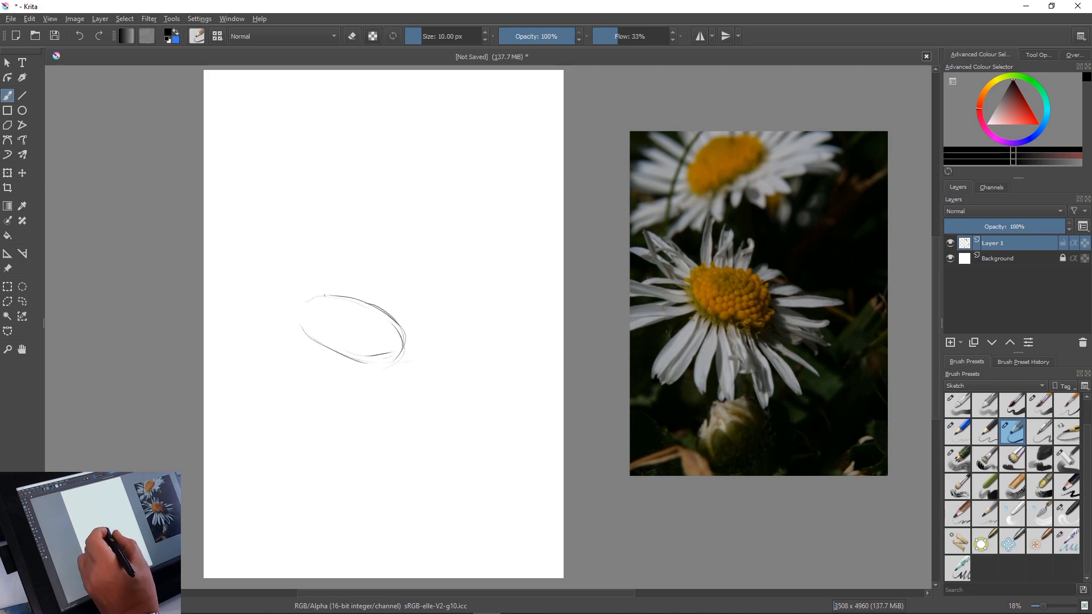
mouse_move(297, 304)
mouse_down()
mouse_move(309, 336)
mouse_move(354, 359)
mouse_move(294, 334)
mouse_move(334, 350)
mouse_up()
mouse_move(298, 299)
mouse_down()
mouse_move(307, 333)
mouse_move(327, 349)
mouse_move(363, 353)
mouse_up()
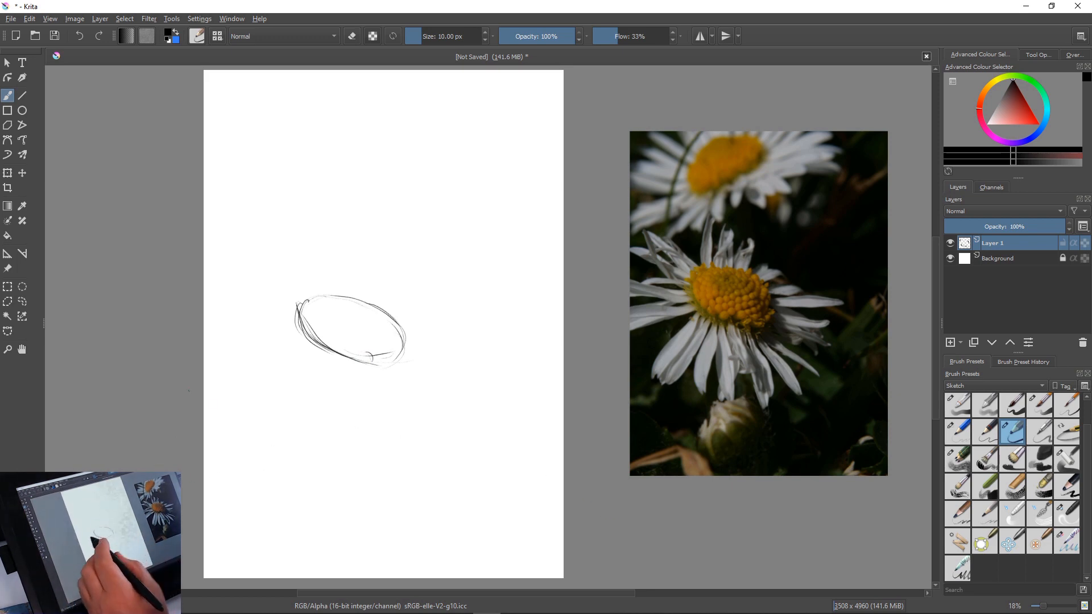
drag(348, 353, 358, 356)
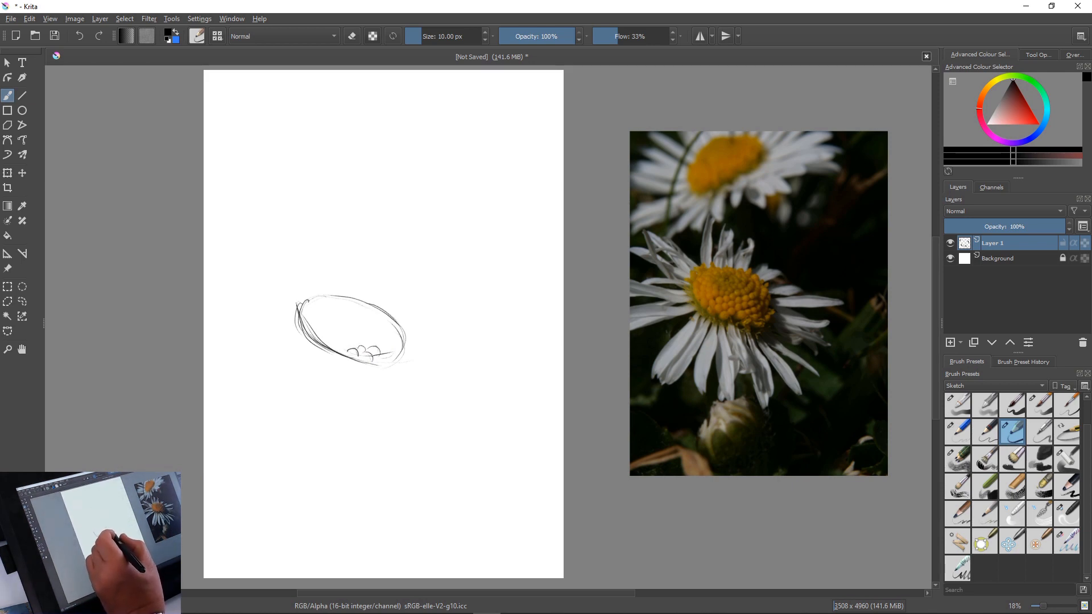
drag(369, 351, 385, 354)
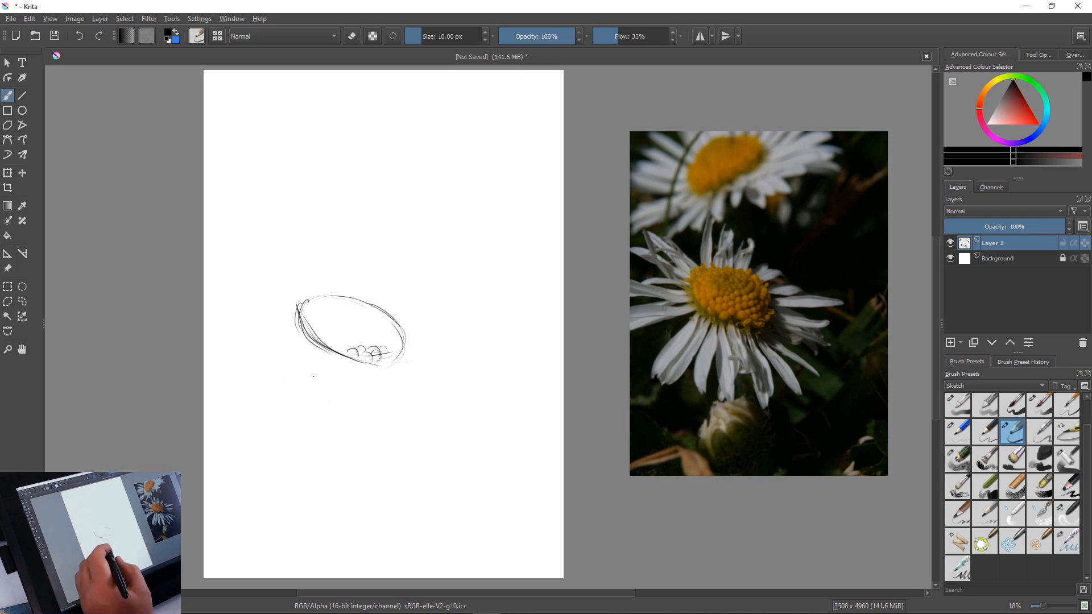
mouse_move(348, 364)
mouse_down()
mouse_move(358, 408)
mouse_move(350, 452)
mouse_up()
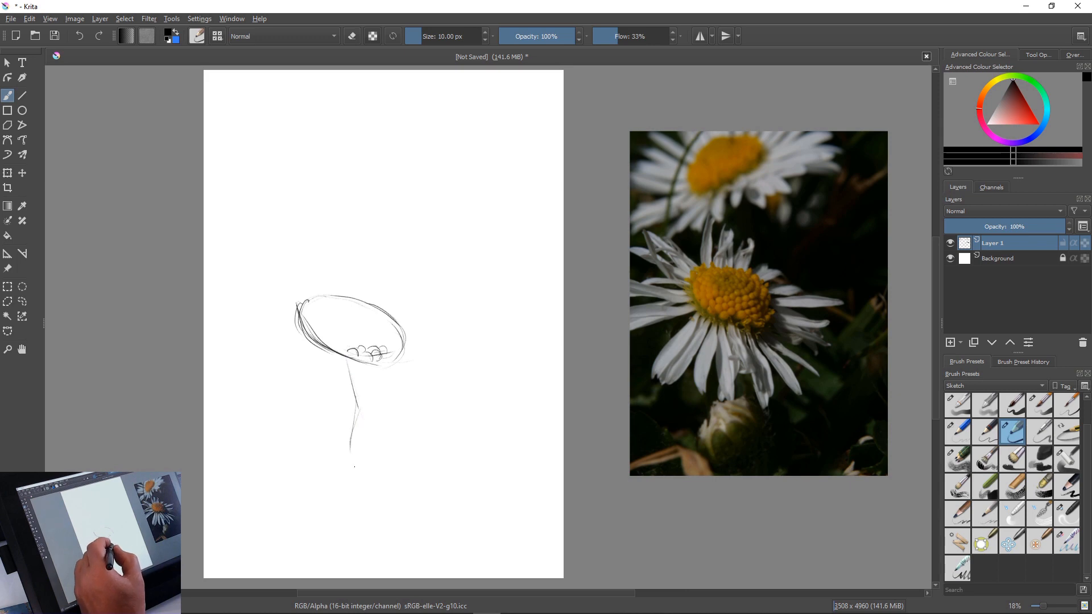
drag(339, 355, 332, 427)
mouse_move(337, 381)
mouse_down()
mouse_move(342, 471)
mouse_move(351, 439)
mouse_up()
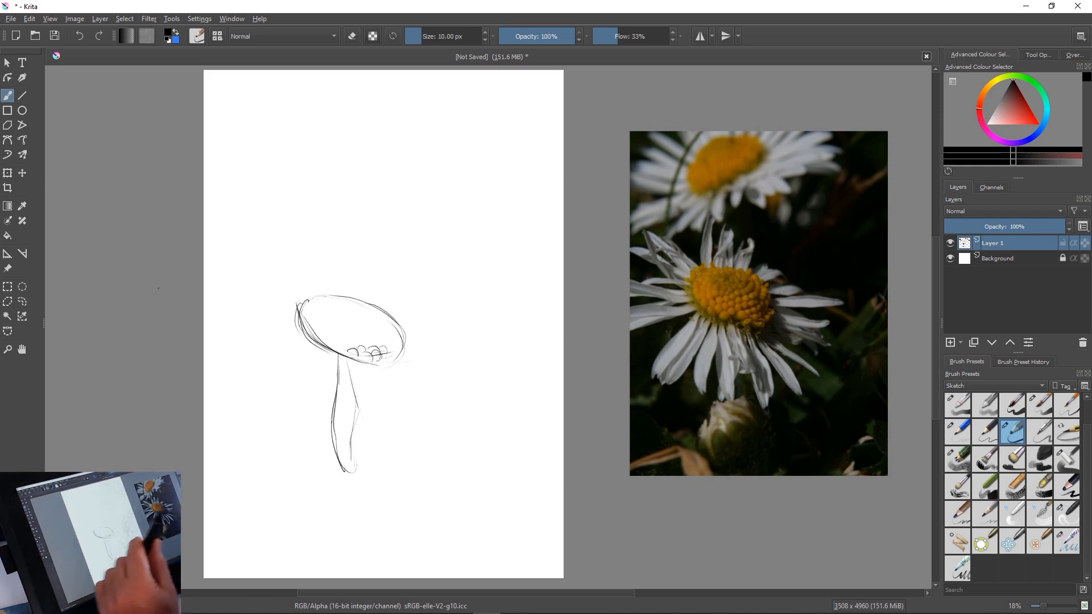
key(e)
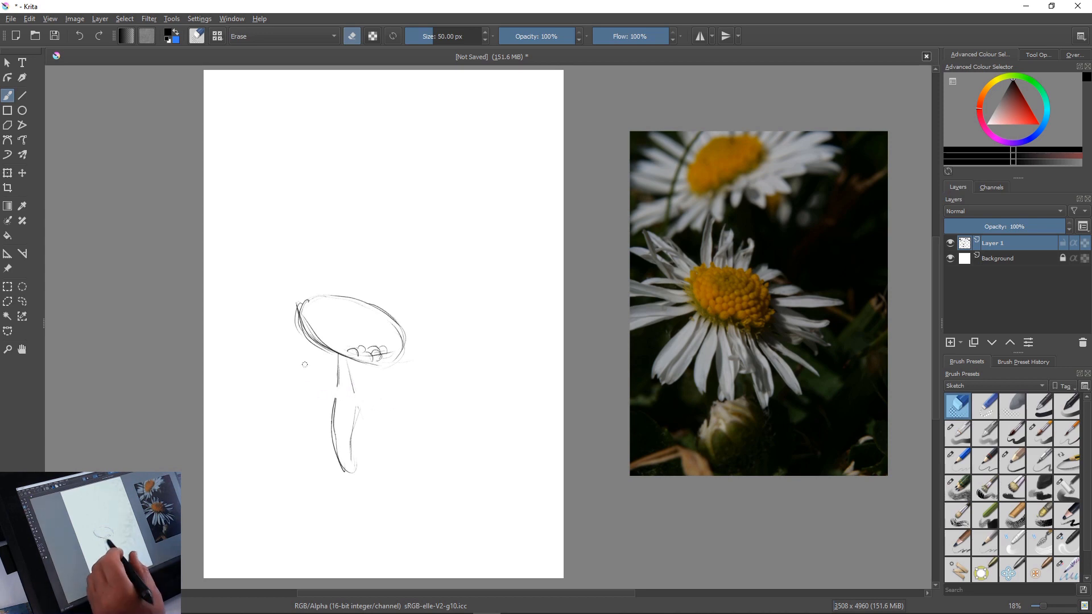
key(bracketright)
key(bracketright)
key(bracketright)
key(bracketright)
key(bracketright)
key(bracketright)
key(bracketright)
key(bracketright)
mouse_move(331, 399)
mouse_down()
mouse_move(350, 478)
mouse_move(359, 406)
mouse_move(341, 358)
mouse_move(344, 397)
mouse_up()
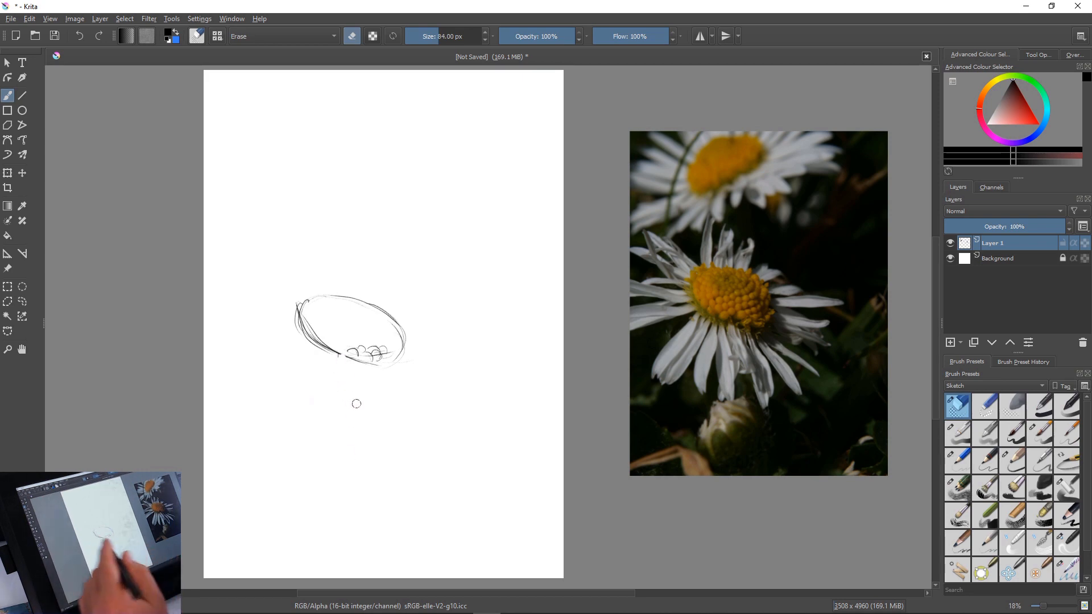
Switch back to the 10 px pencil at 15% opacity and sketch the petals hanging down and left from the flower centre
key(/)
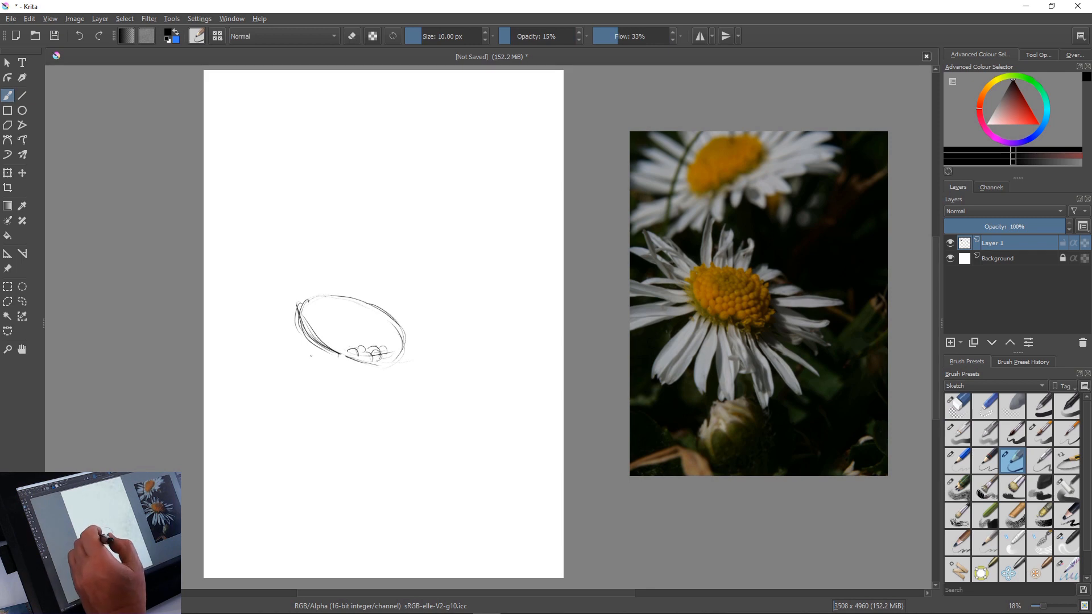
mouse_move(314, 348)
mouse_down()
mouse_move(264, 416)
mouse_move(275, 435)
mouse_move(302, 429)
mouse_up()
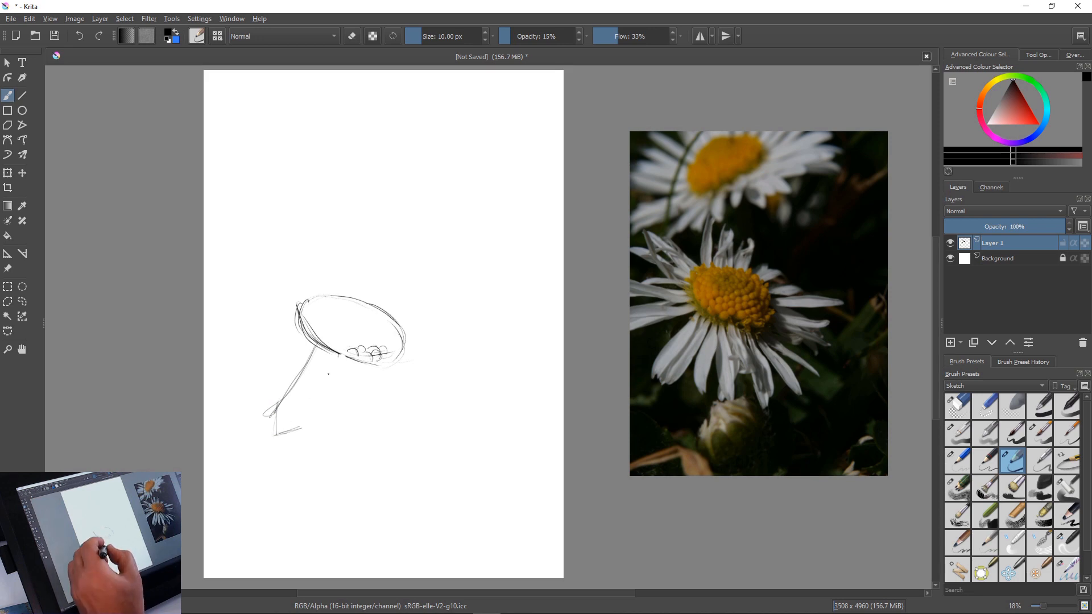
mouse_move(334, 360)
mouse_down()
mouse_move(306, 428)
mouse_move(302, 419)
mouse_up()
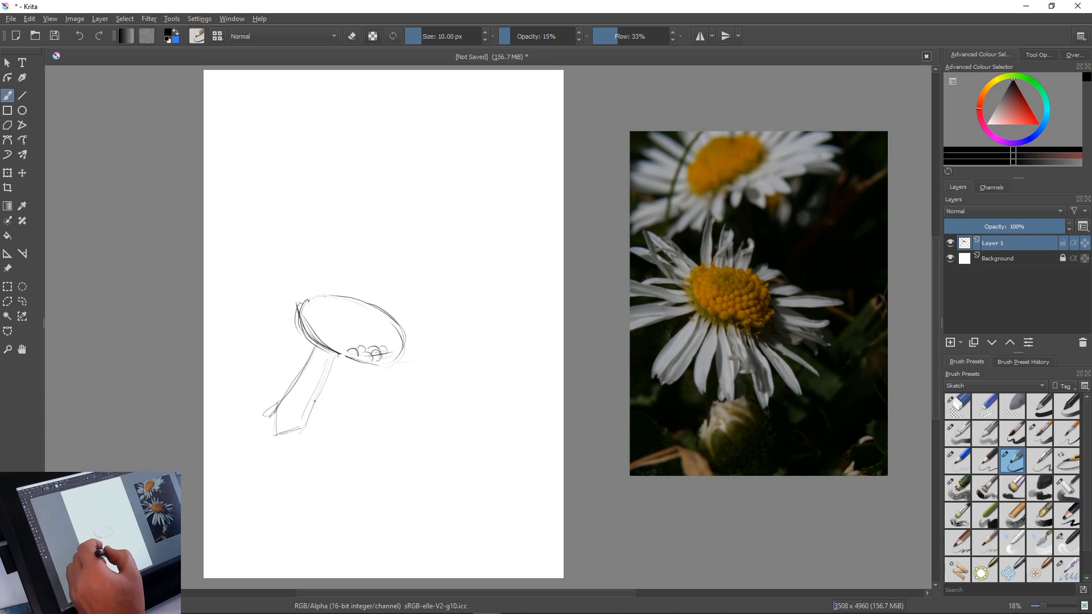
mouse_move(338, 354)
mouse_down()
mouse_move(311, 412)
mouse_move(319, 462)
mouse_up()
drag(319, 398, 314, 445)
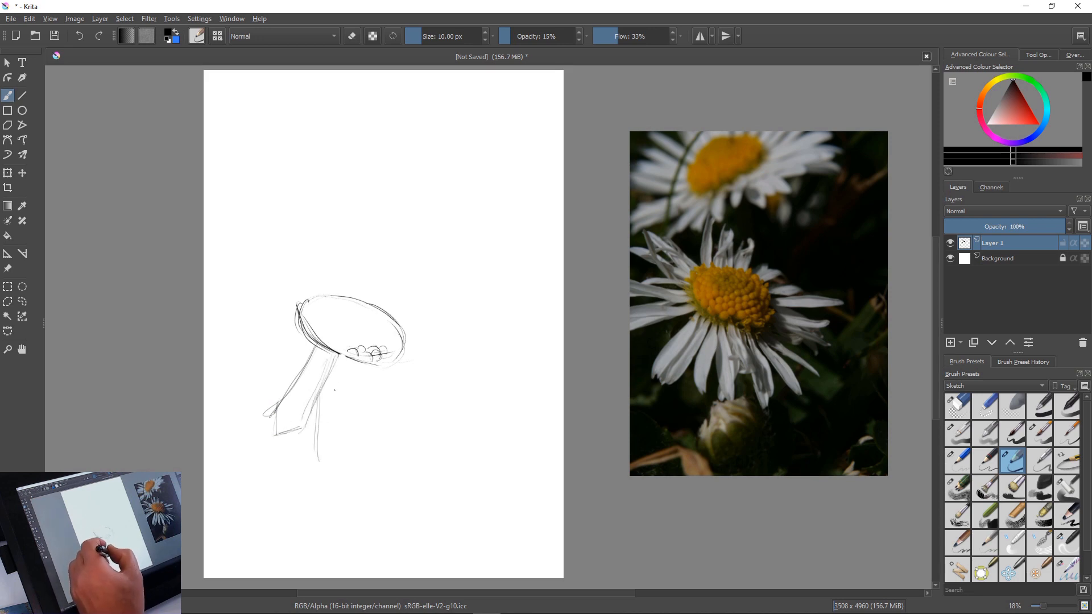
mouse_move(341, 357)
mouse_down()
mouse_move(345, 401)
mouse_move(318, 459)
mouse_up()
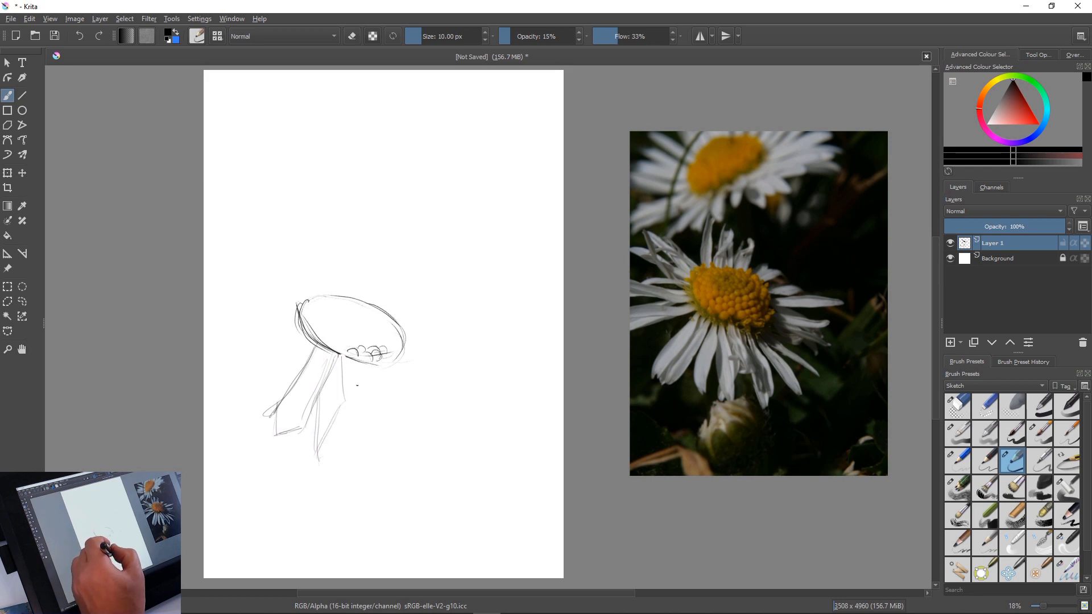
Sketch the long petals pointing straight down and slightly right beneath the flower centre
drag(360, 357, 366, 469)
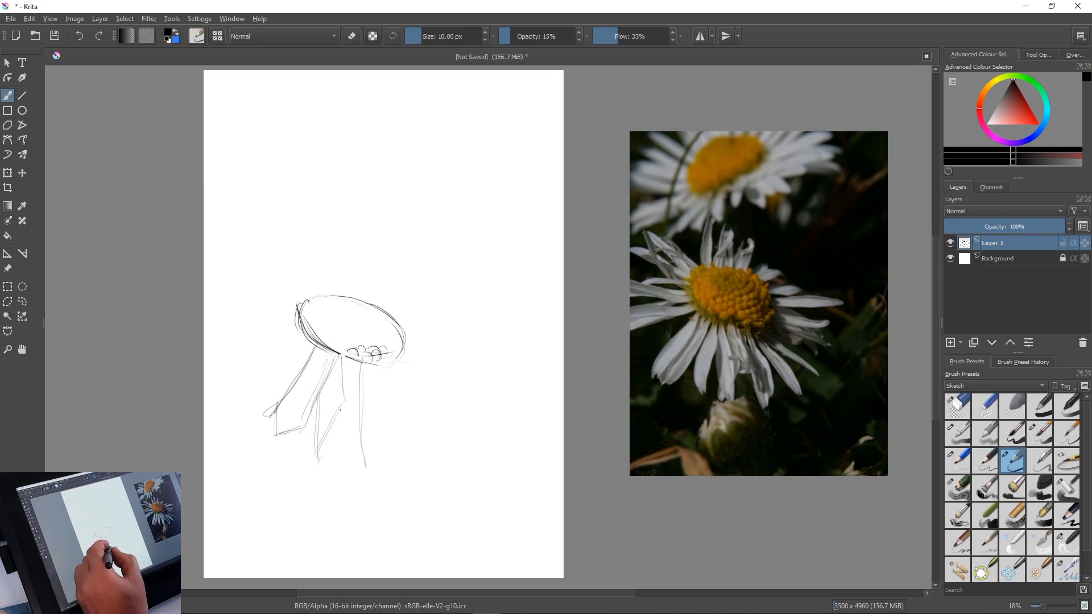
drag(342, 401, 357, 483)
drag(359, 362, 362, 450)
drag(363, 406, 357, 490)
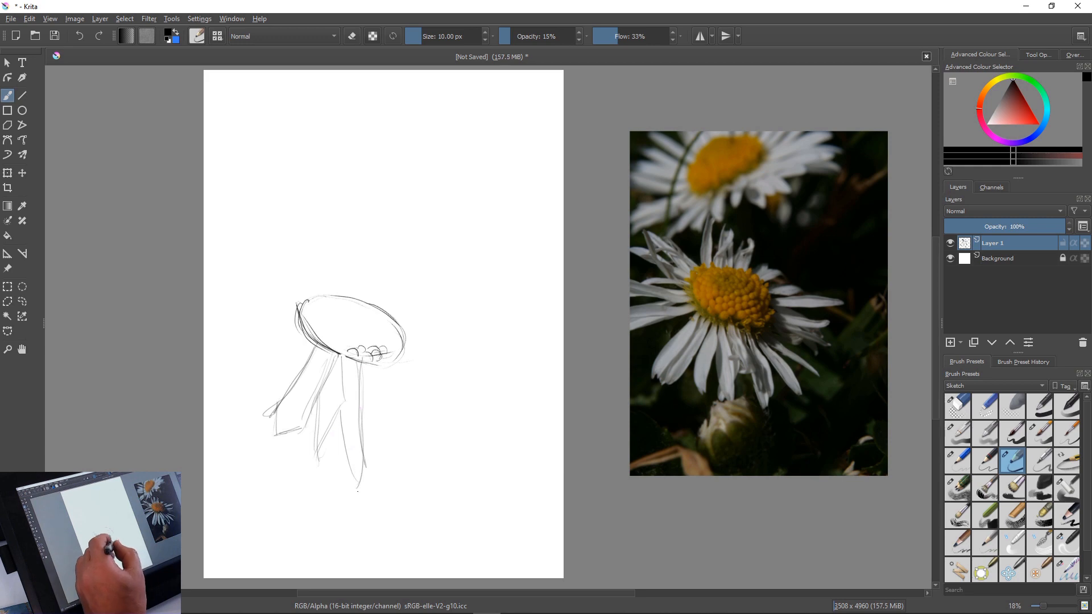
mouse_move(368, 366)
mouse_down()
mouse_move(363, 419)
mouse_move(399, 469)
mouse_up()
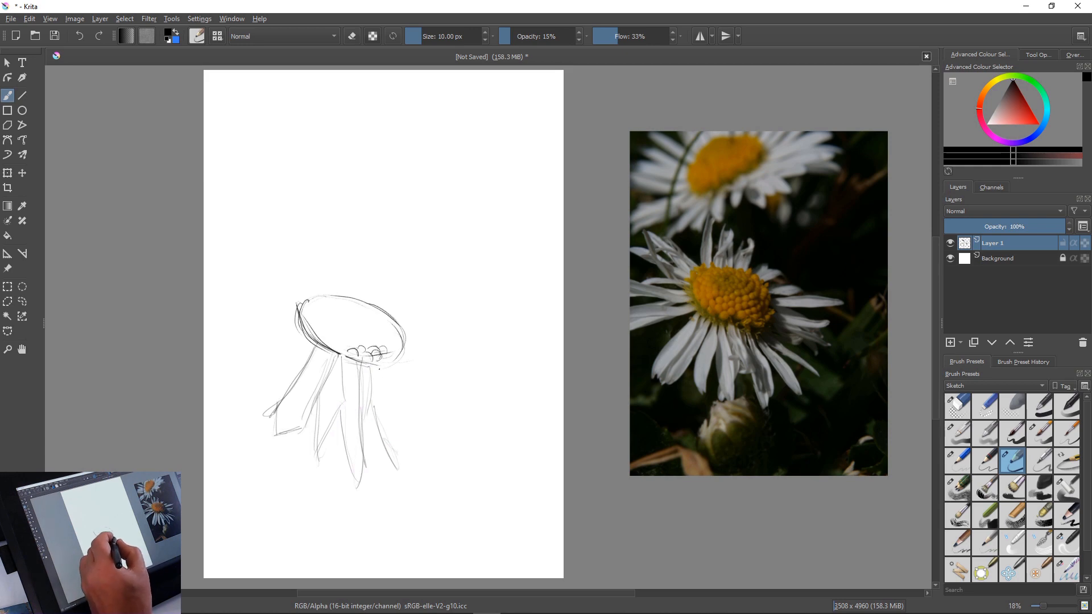
mouse_move(389, 398)
mouse_down()
mouse_move(413, 466)
mouse_move(403, 464)
mouse_up()
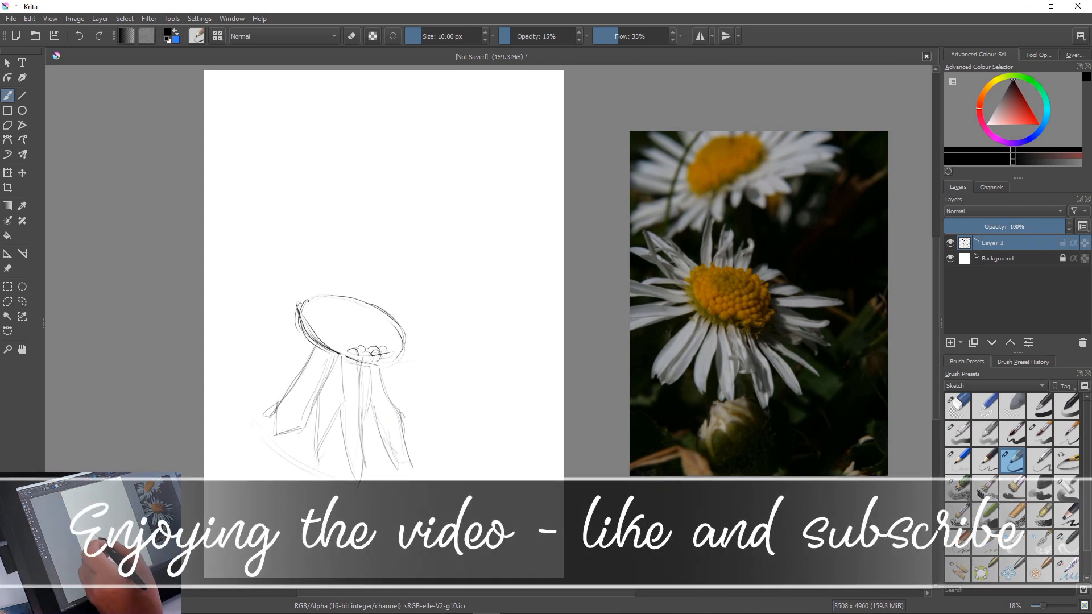
Sketch the petals reaching left and up-left from the flower centre to the canvas's left edge
drag(301, 343, 215, 345)
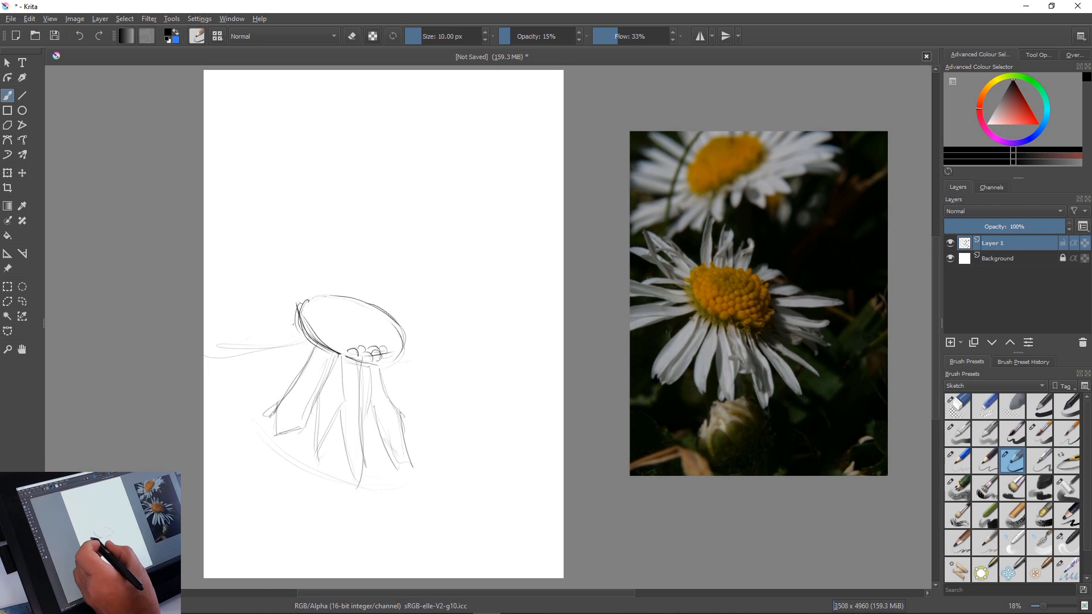
mouse_move(300, 330)
mouse_down()
mouse_move(239, 328)
mouse_move(269, 329)
mouse_move(216, 294)
mouse_up()
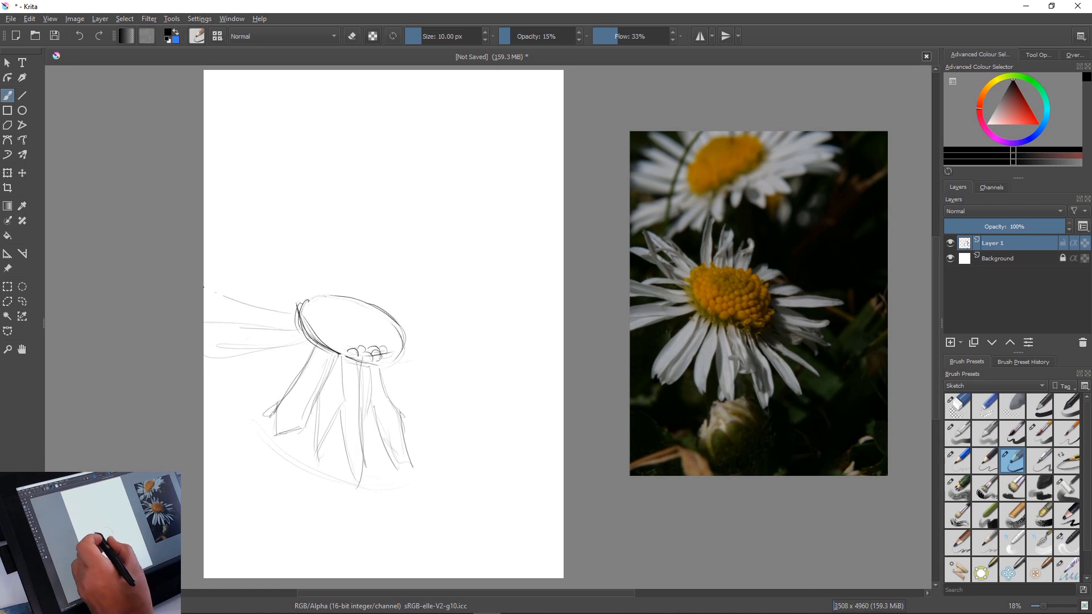
drag(225, 218, 310, 279)
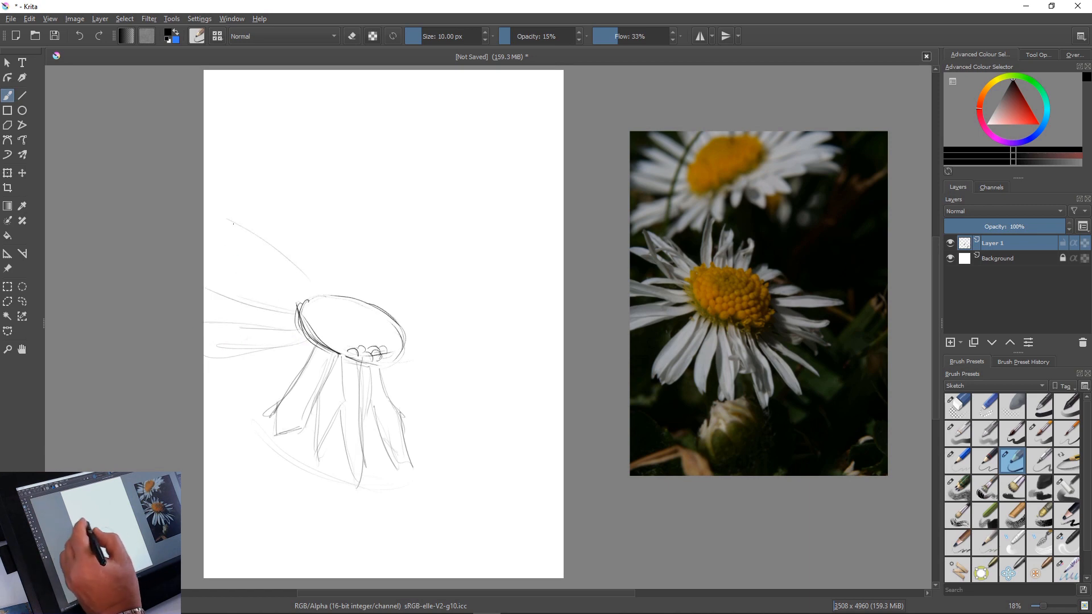
mouse_move(233, 223)
mouse_down()
mouse_move(280, 288)
mouse_move(308, 292)
mouse_up()
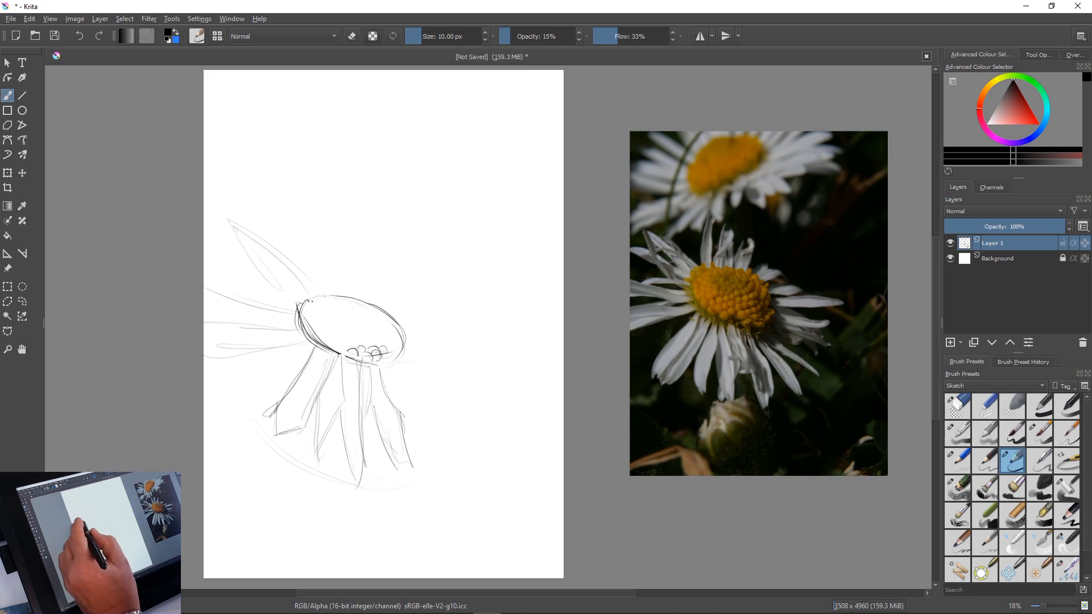
drag(270, 243, 314, 297)
mouse_move(206, 255)
mouse_down()
mouse_move(243, 259)
mouse_move(275, 288)
mouse_up()
Sketch the narrow upright petals rising above the flower centre
drag(325, 221, 320, 285)
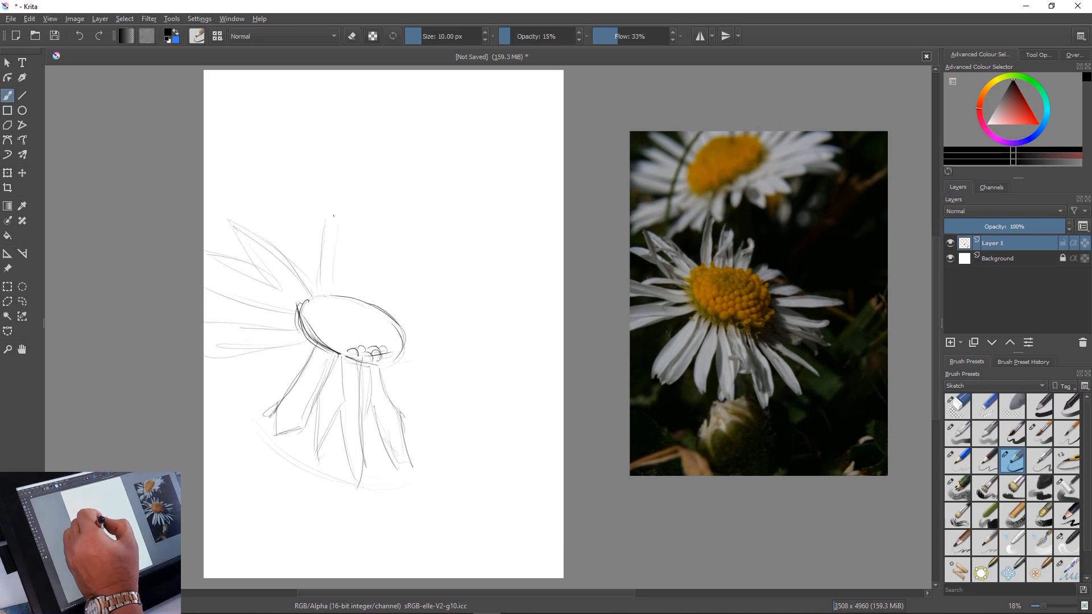
drag(335, 214, 332, 270)
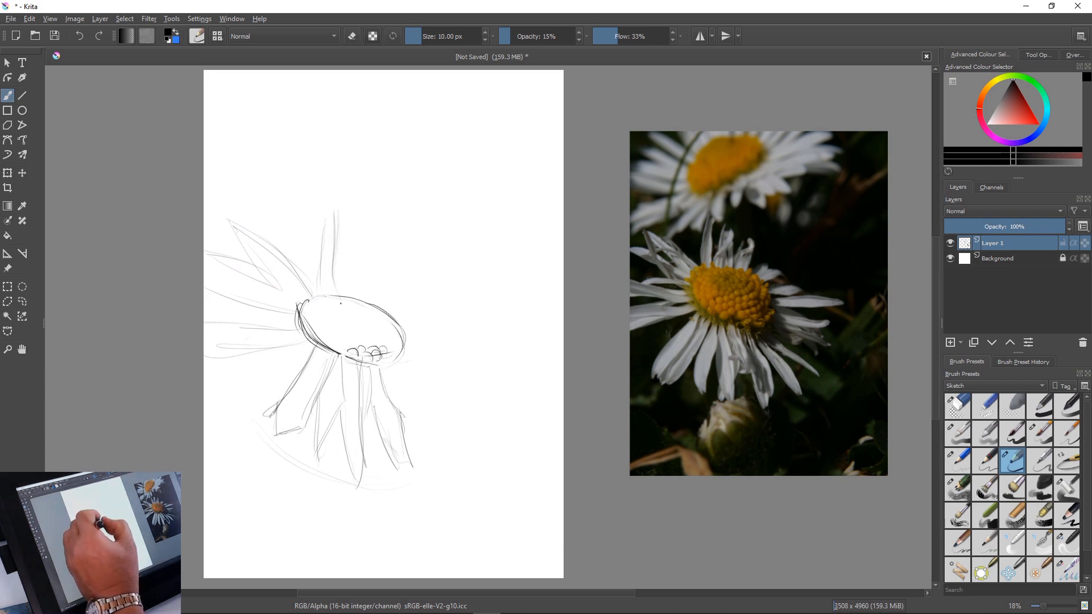
drag(360, 228, 343, 296)
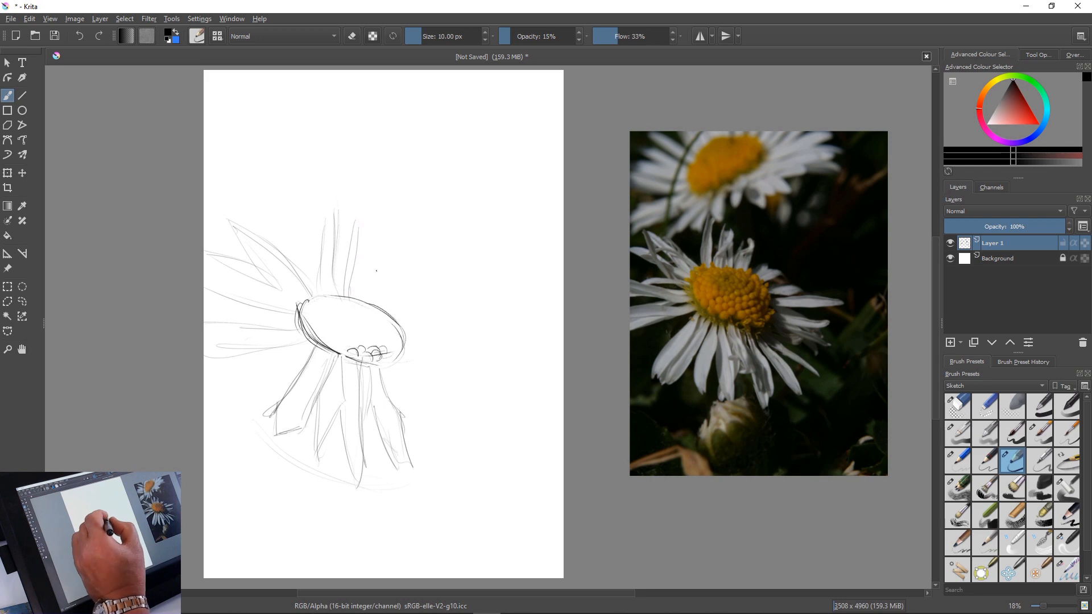
drag(376, 235, 363, 309)
mouse_move(373, 226)
mouse_down()
mouse_move(360, 289)
mouse_move(375, 287)
mouse_up()
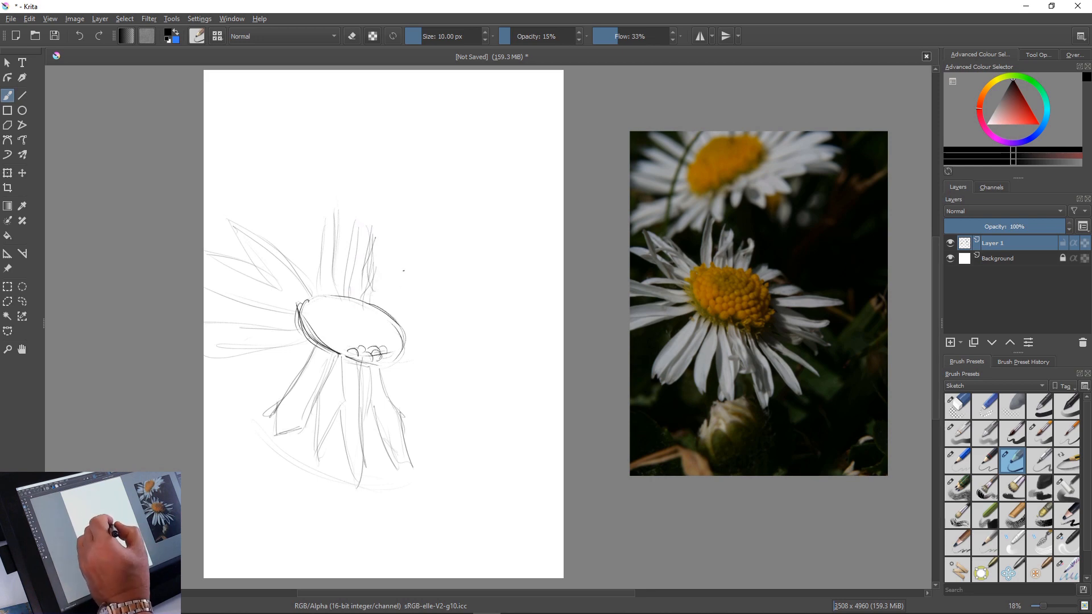
drag(392, 239, 375, 301)
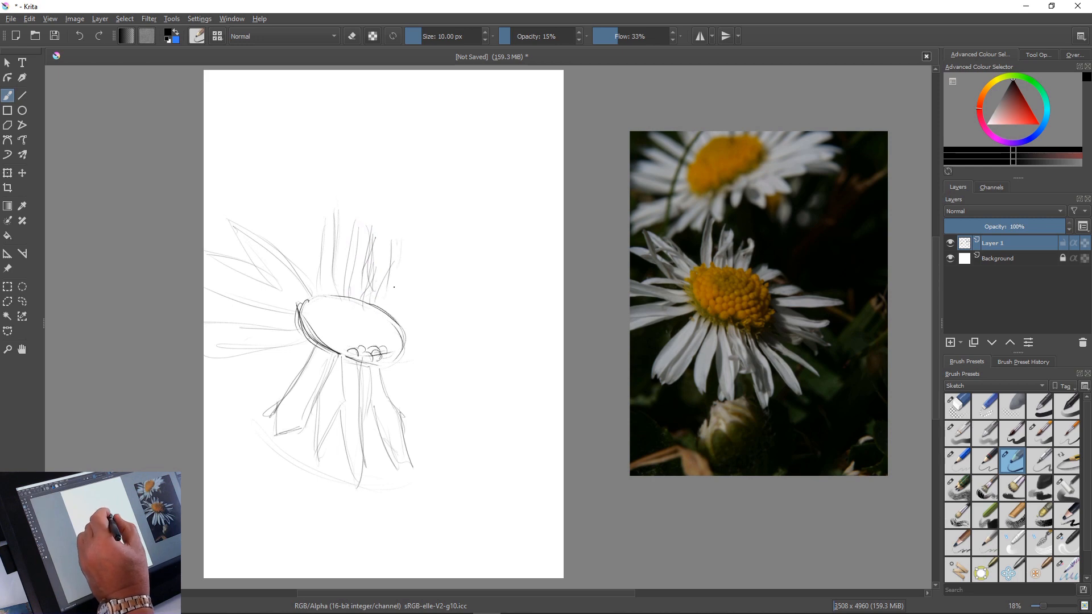
Sketch the curled petal above right of the flower centre and the petals spreading out to its right and lower right
mouse_move(389, 233)
mouse_down()
mouse_move(404, 259)
mouse_move(387, 281)
mouse_move(405, 253)
mouse_move(386, 300)
mouse_move(397, 274)
mouse_move(359, 300)
mouse_move(410, 306)
mouse_move(422, 310)
mouse_move(394, 306)
mouse_move(510, 346)
mouse_move(468, 354)
mouse_move(510, 342)
mouse_move(399, 340)
mouse_move(496, 344)
mouse_up()
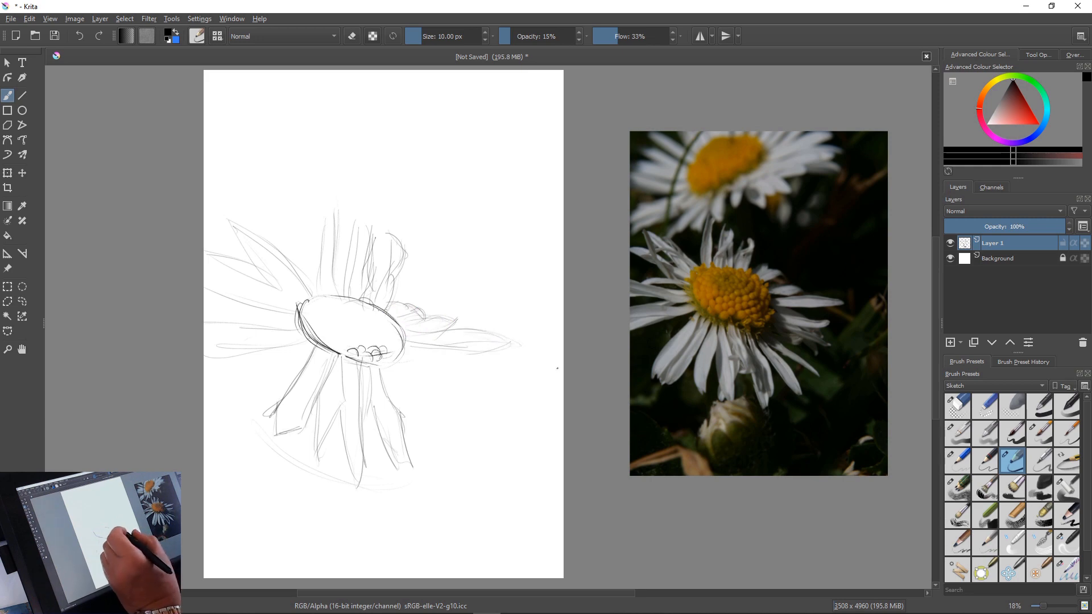
mouse_move(426, 353)
mouse_down()
mouse_move(465, 368)
mouse_move(451, 378)
mouse_move(477, 362)
mouse_move(451, 366)
mouse_move(483, 368)
mouse_move(455, 380)
mouse_move(446, 367)
mouse_move(458, 396)
mouse_move(449, 407)
mouse_move(481, 428)
mouse_up()
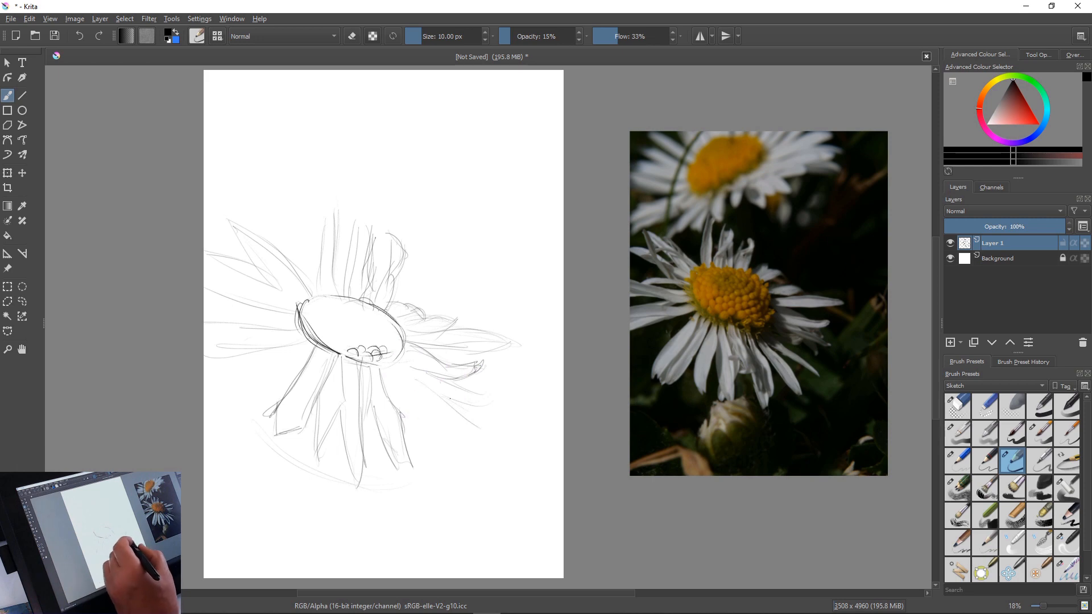
drag(392, 376, 462, 422)
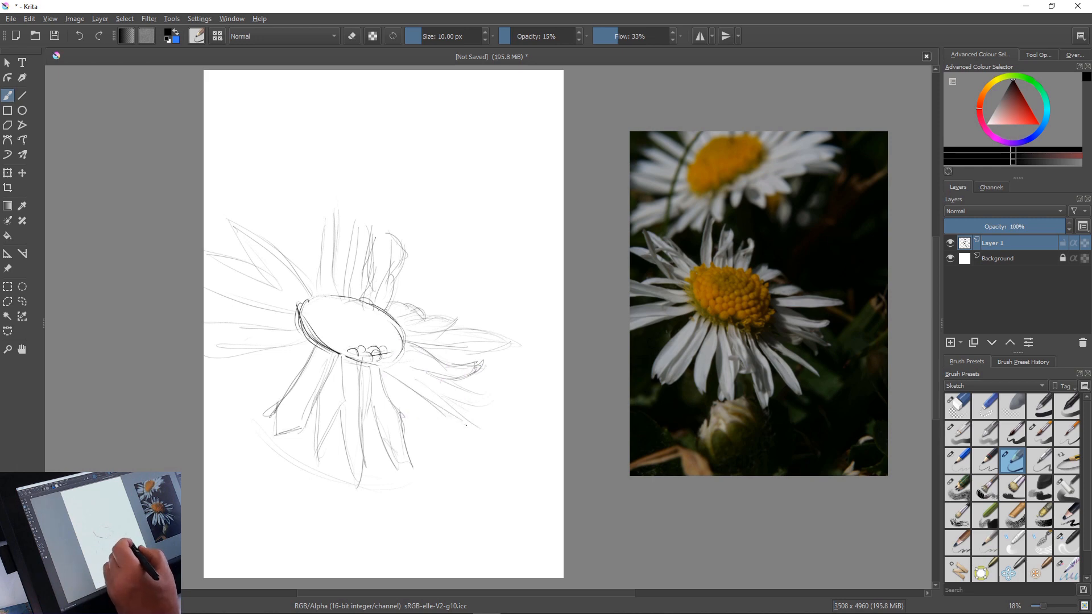
drag(402, 369, 478, 421)
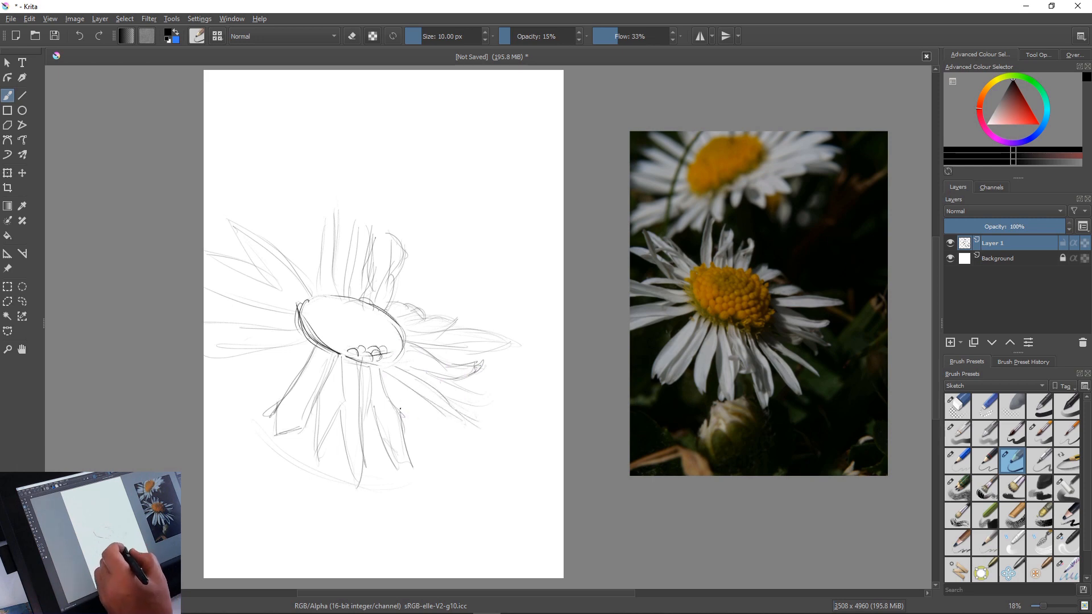
drag(394, 381, 428, 423)
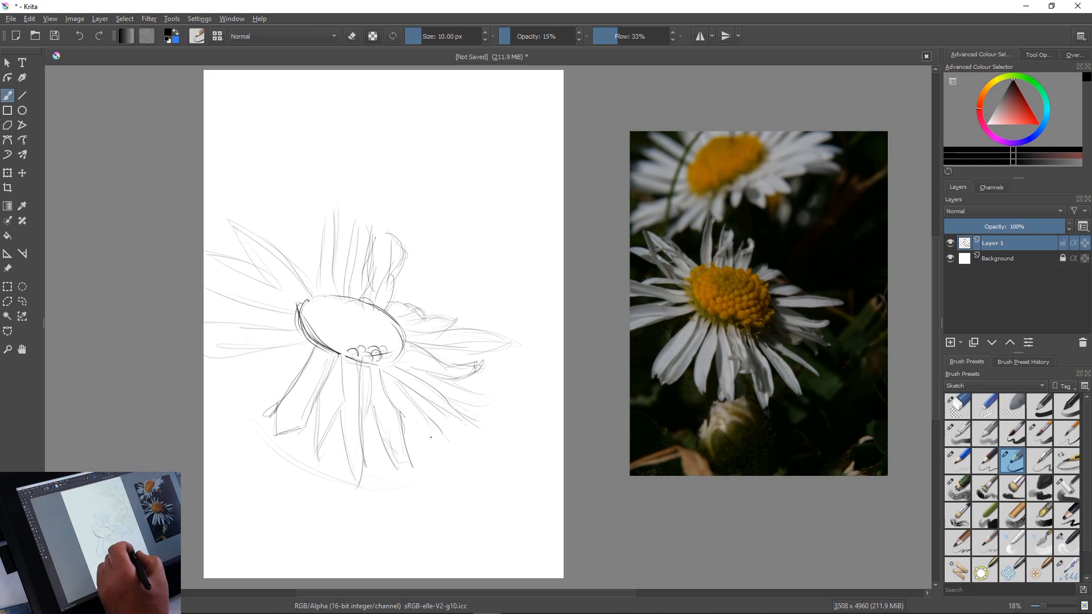
Sketch the remaining petals at the main flower's lower right, with a curved guide around their tips, and firm up the right-hand petal
drag(391, 394, 438, 453)
drag(385, 368, 438, 446)
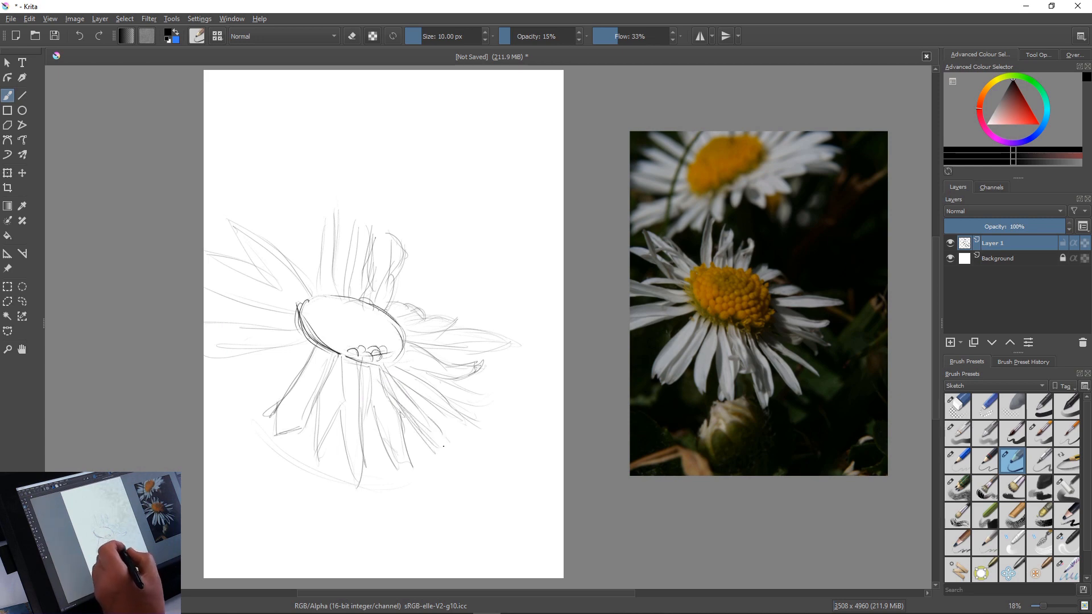
mouse_move(408, 394)
mouse_down()
mouse_move(467, 468)
mouse_move(457, 453)
mouse_up()
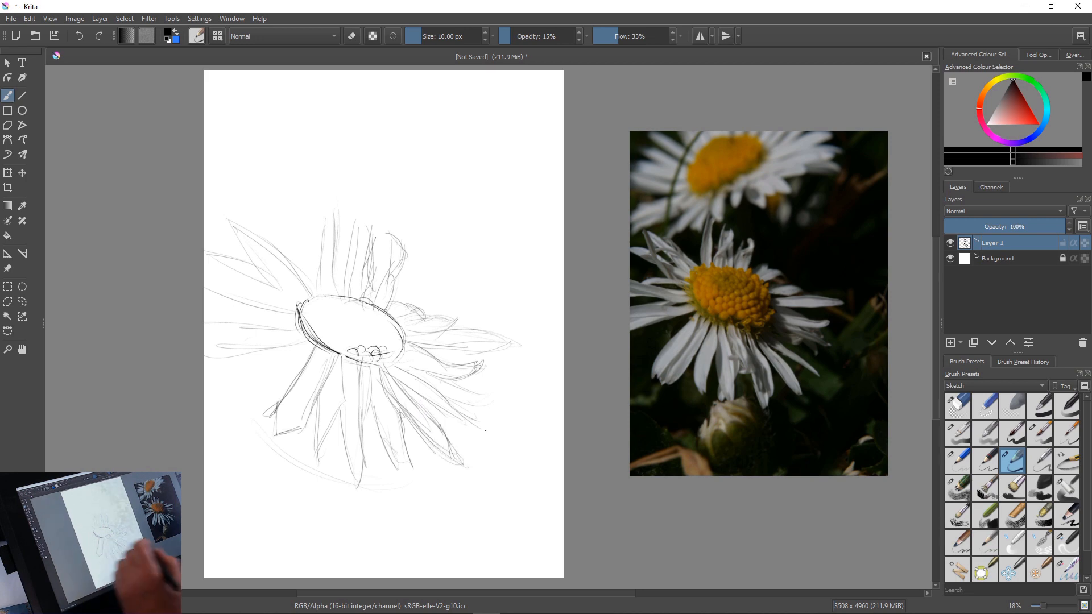
mouse_move(488, 408)
mouse_down()
mouse_move(402, 479)
mouse_move(358, 477)
mouse_move(454, 441)
mouse_up()
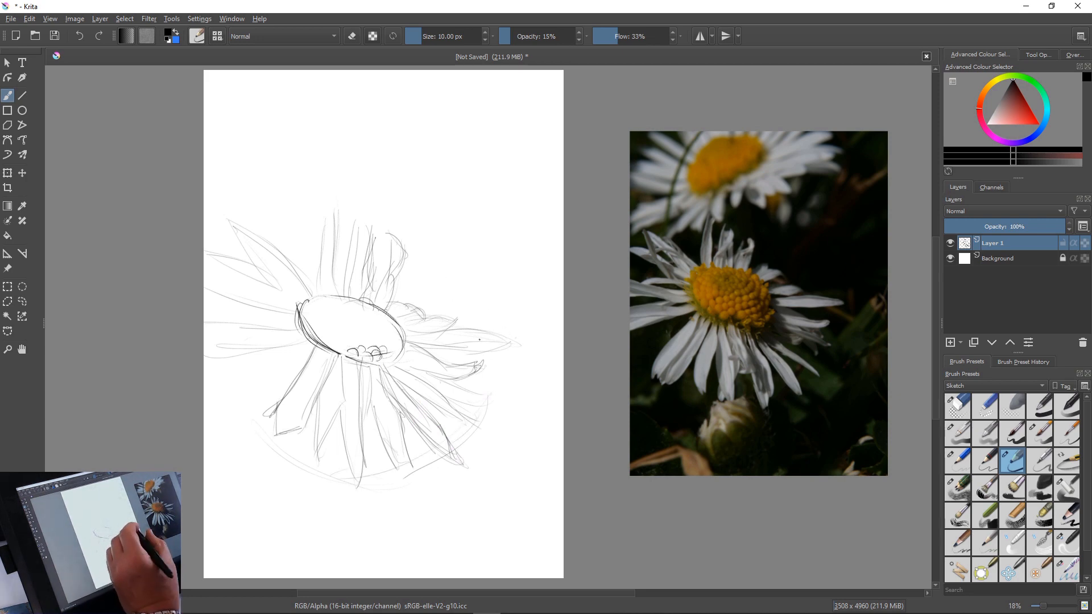
drag(517, 342, 439, 329)
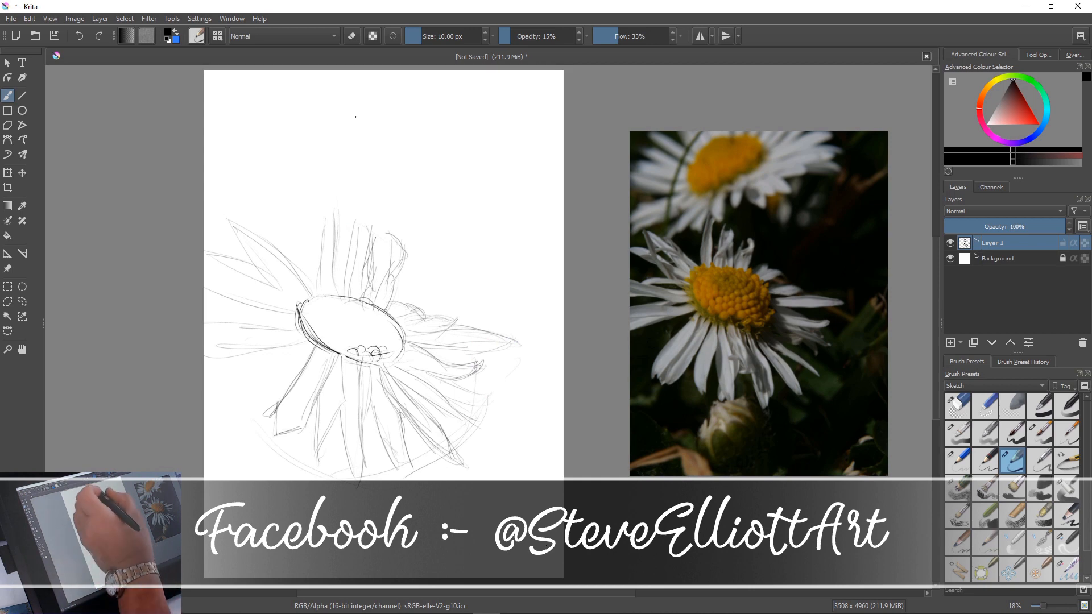
Rough in the tilted oval centre of the second flower near the top of the canvas
drag(337, 97, 391, 105)
drag(325, 91, 297, 134)
mouse_move(349, 89)
mouse_down()
mouse_move(285, 131)
mouse_move(278, 174)
mouse_up()
mouse_move(385, 120)
mouse_down()
mouse_move(320, 158)
mouse_move(268, 131)
mouse_up()
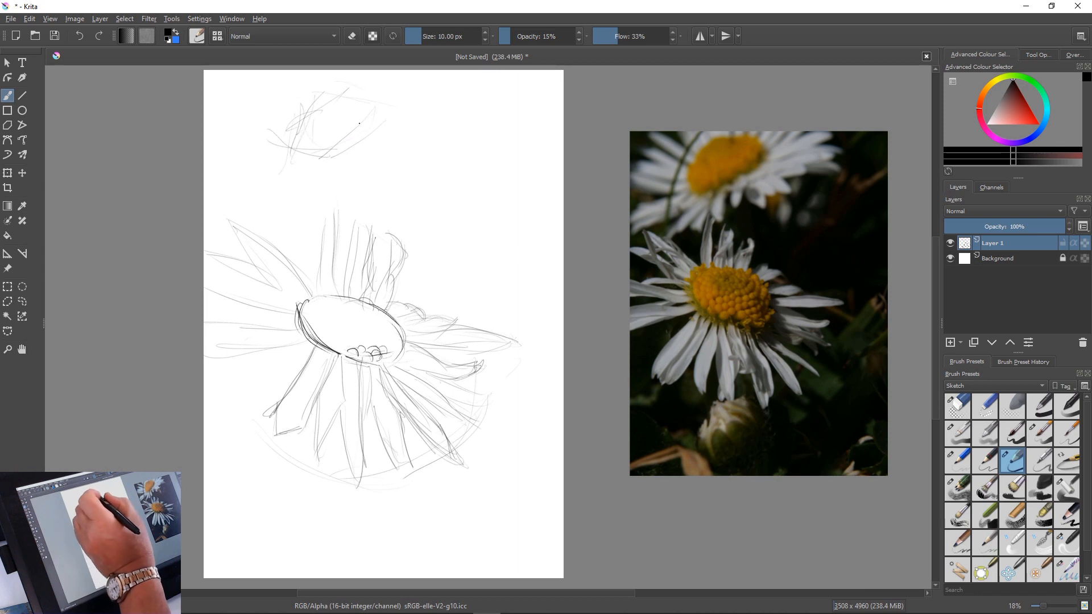
Sketch the upper flower's petals reaching up-right, right and lower right from its centre
drag(422, 71, 370, 100)
drag(445, 74, 380, 107)
drag(430, 80, 360, 124)
drag(455, 90, 397, 98)
mouse_move(483, 101)
mouse_down()
mouse_move(412, 112)
mouse_move(377, 151)
mouse_up()
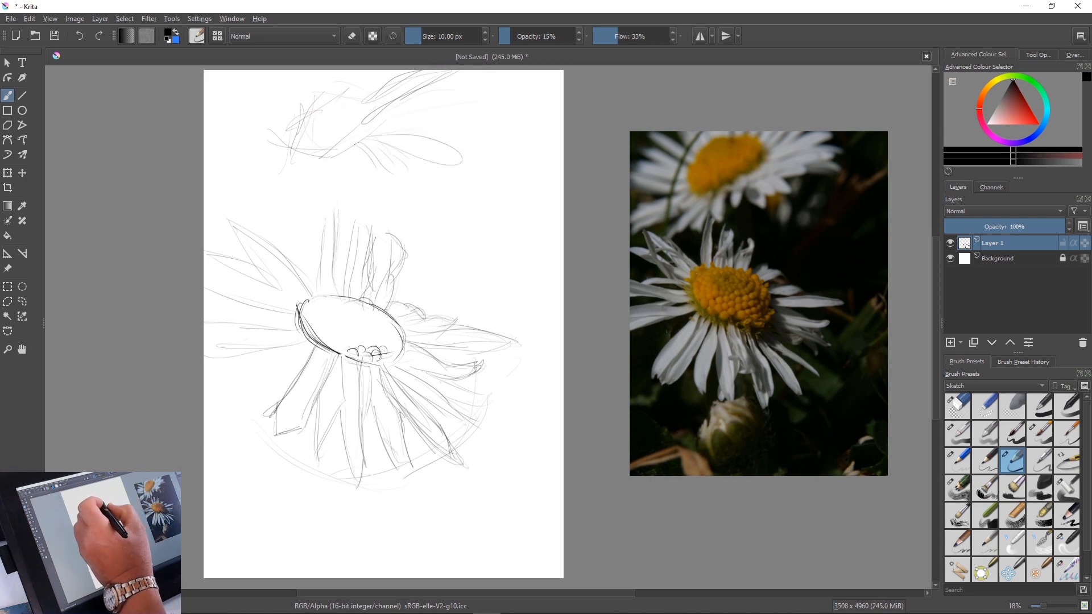
Sketch the upper flower's petals below its centre and out to the left and upper left, reaching the canvas edge
mouse_move(353, 153)
mouse_down()
mouse_move(390, 183)
mouse_move(343, 196)
mouse_up()
drag(311, 154, 246, 188)
drag(316, 158, 275, 199)
mouse_move(287, 143)
mouse_down()
mouse_move(204, 191)
mouse_move(219, 192)
mouse_move(204, 185)
mouse_up()
mouse_move(278, 136)
mouse_down()
mouse_move(230, 121)
mouse_move(282, 120)
mouse_move(212, 102)
mouse_move(261, 129)
mouse_move(272, 132)
mouse_move(210, 97)
mouse_move(264, 132)
mouse_move(263, 112)
mouse_move(276, 112)
mouse_move(234, 93)
mouse_up()
mouse_move(235, 99)
mouse_down()
mouse_move(288, 108)
mouse_move(253, 83)
mouse_up()
drag(286, 98, 265, 74)
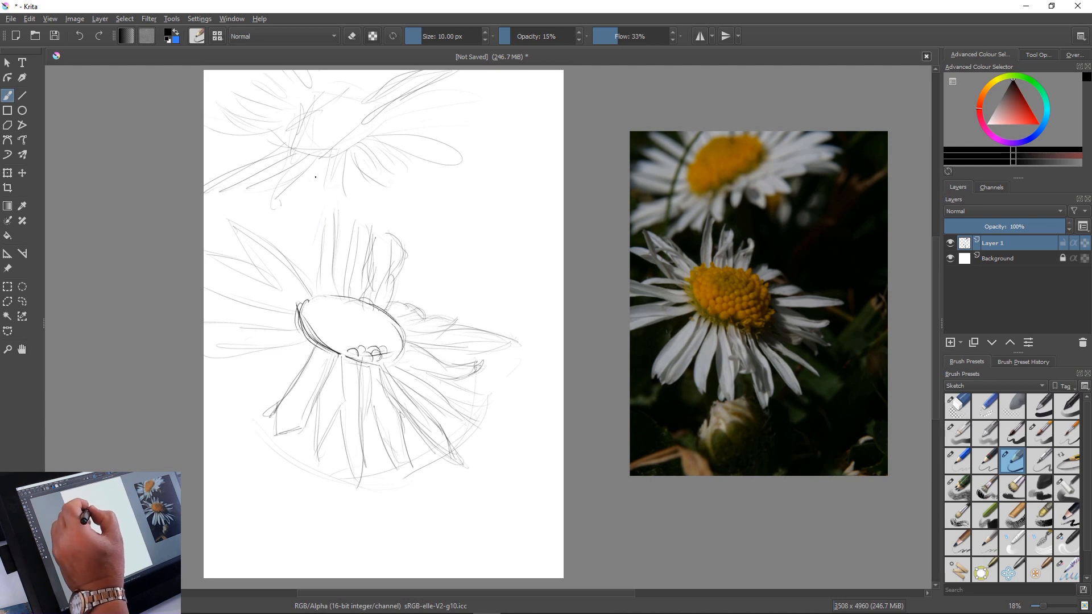
Redefine the upper flower's oval centre, add more petals beneath it and mark a small forked petal tip at its lower right
mouse_move(343, 165)
mouse_down()
mouse_move(342, 207)
mouse_move(325, 180)
mouse_move(346, 205)
mouse_move(340, 145)
mouse_move(343, 222)
mouse_move(313, 203)
mouse_move(318, 162)
mouse_move(312, 216)
mouse_up()
mouse_move(373, 105)
mouse_down()
mouse_move(332, 148)
mouse_move(366, 106)
mouse_move(384, 116)
mouse_move(327, 161)
mouse_move(368, 138)
mouse_move(292, 152)
mouse_up()
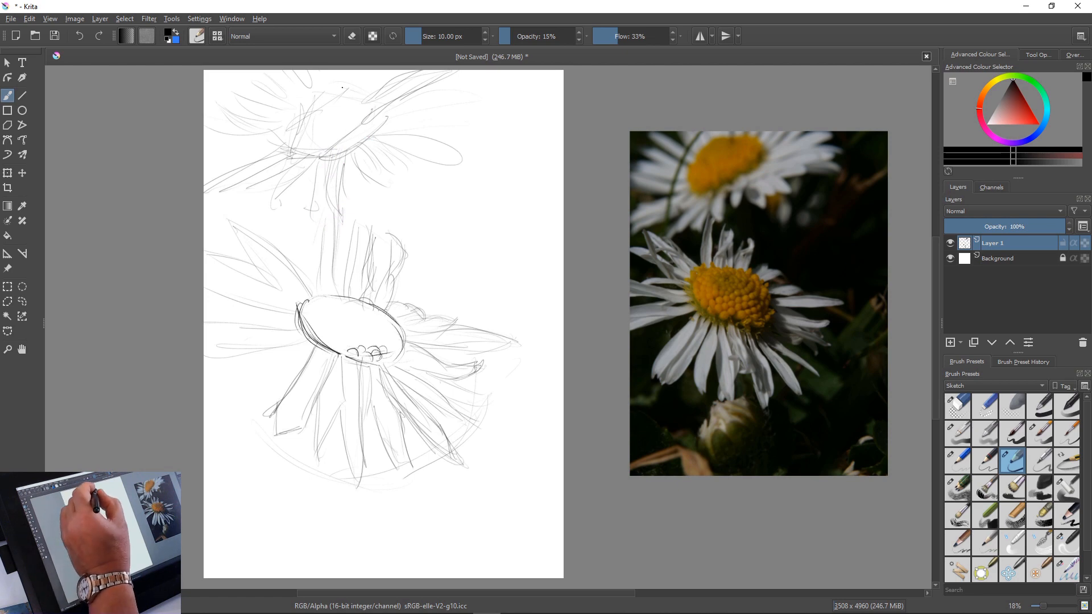
mouse_move(341, 86)
mouse_down()
mouse_move(293, 120)
mouse_move(273, 159)
mouse_up()
mouse_move(390, 123)
mouse_down()
mouse_move(325, 146)
mouse_move(301, 213)
mouse_move(259, 227)
mouse_up()
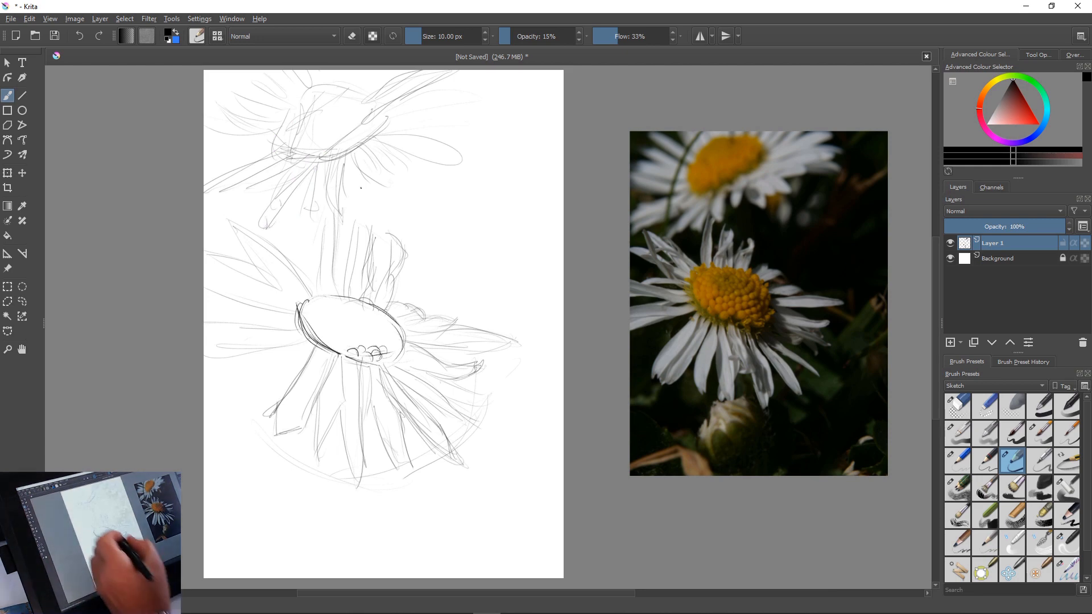
drag(398, 183, 418, 193)
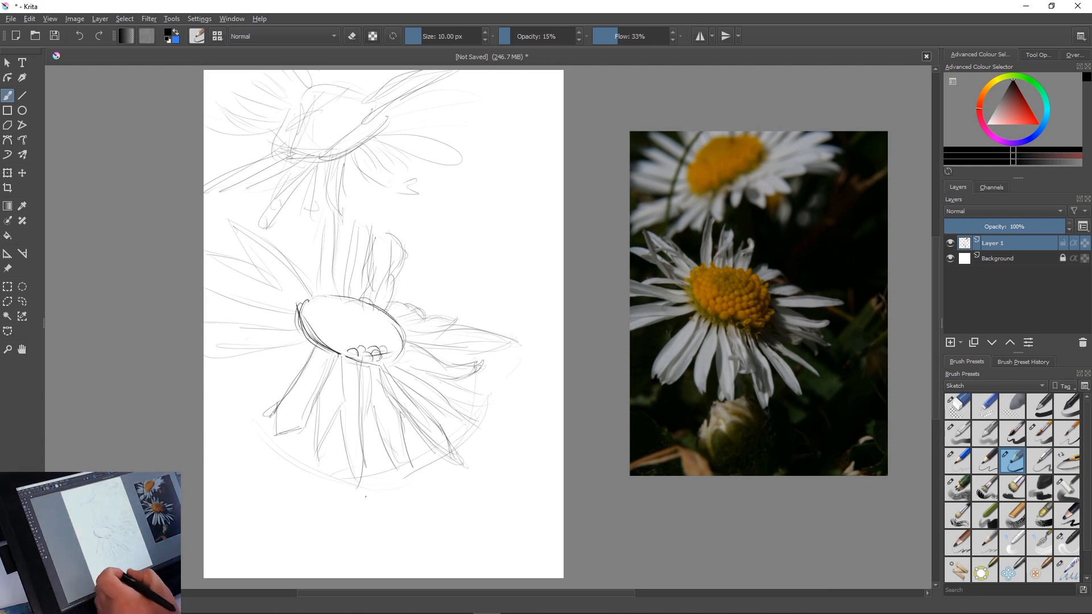
mouse_move(387, 499)
mouse_down()
mouse_move(384, 532)
mouse_move(378, 511)
mouse_move(387, 553)
mouse_up()
mouse_move(381, 509)
mouse_down()
mouse_move(396, 546)
mouse_move(389, 558)
mouse_up()
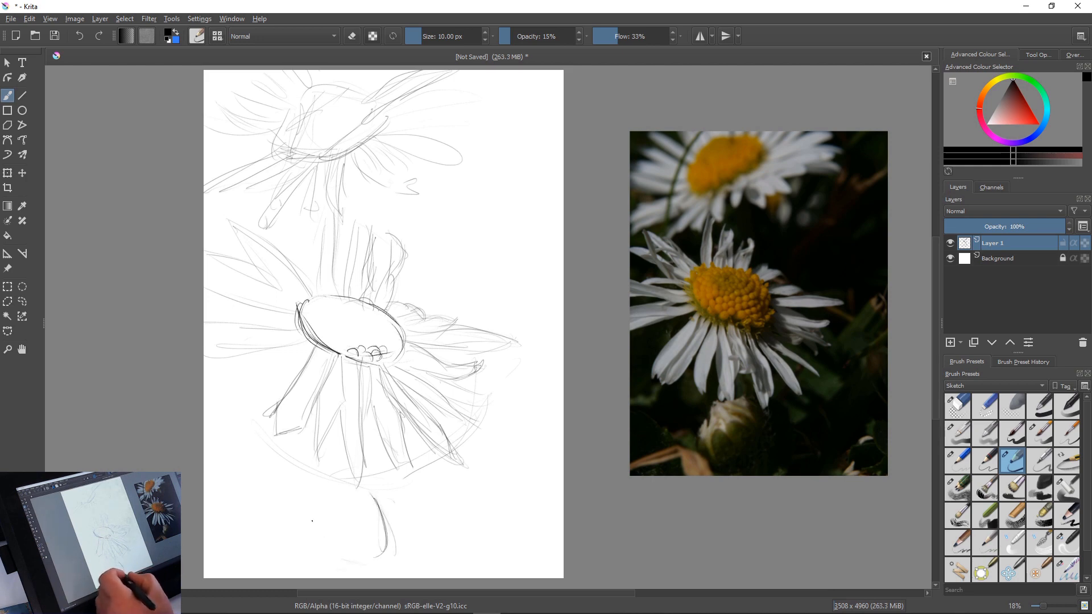
drag(318, 512, 358, 550)
drag(307, 506, 333, 550)
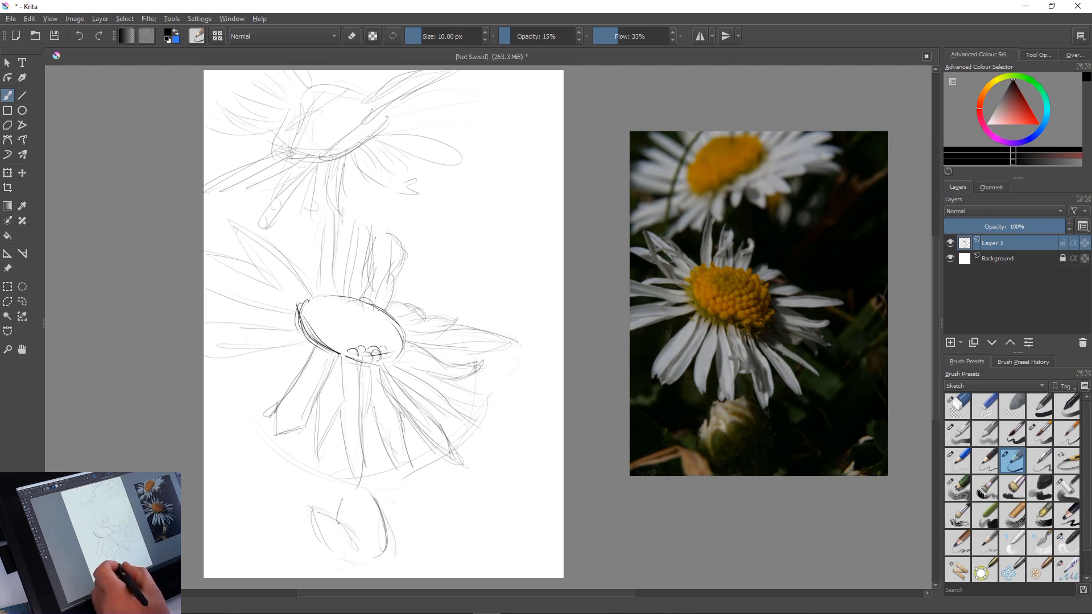
mouse_move(340, 502)
mouse_down()
mouse_move(364, 508)
mouse_move(373, 526)
mouse_move(356, 498)
mouse_move(377, 510)
mouse_move(348, 492)
mouse_move(394, 549)
mouse_up()
drag(328, 549, 347, 553)
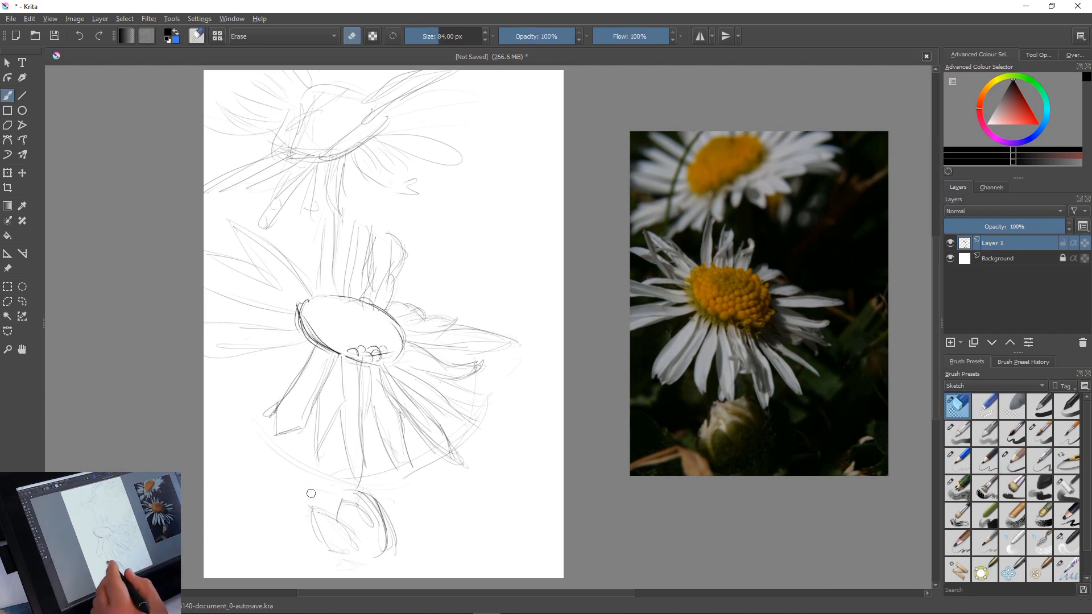
mouse_move(311, 503)
mouse_down()
mouse_move(327, 518)
mouse_move(377, 505)
mouse_move(354, 507)
mouse_move(361, 531)
mouse_move(353, 547)
mouse_move(324, 540)
mouse_move(353, 526)
mouse_move(373, 540)
mouse_up()
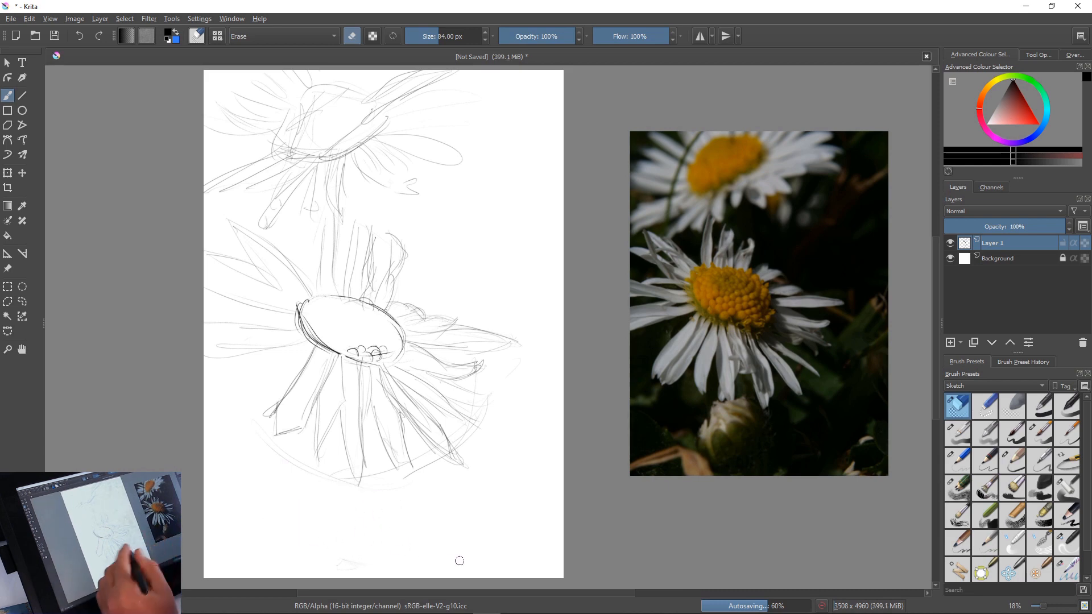
Sketch the closed bud below the main flower with overlapping petals, using the 10 px sketching pencil at 15% opacity
drag(365, 493, 397, 519)
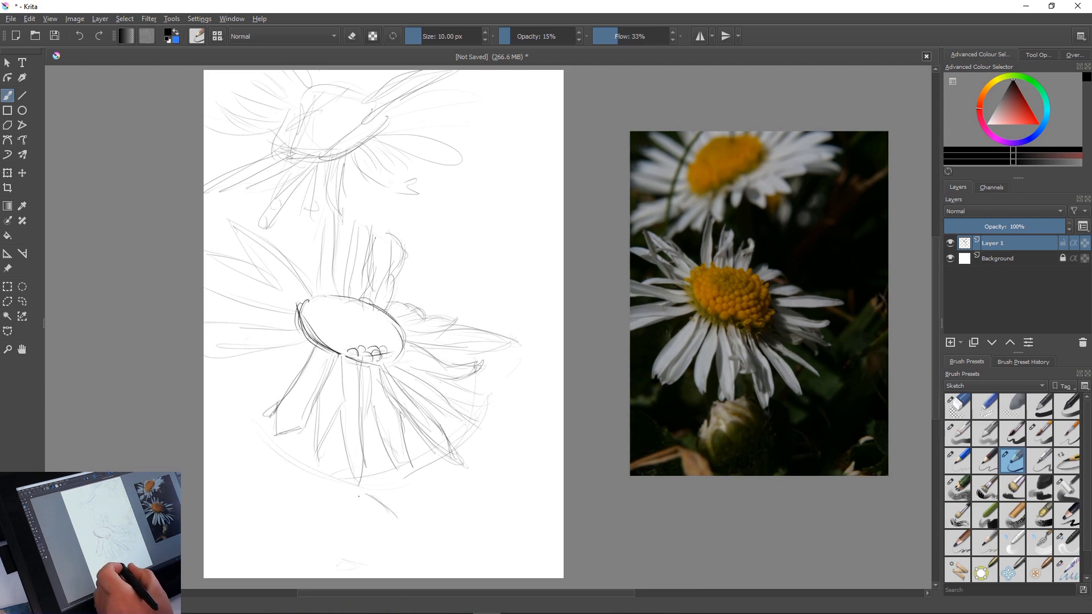
right_click(358, 496)
click(317, 487)
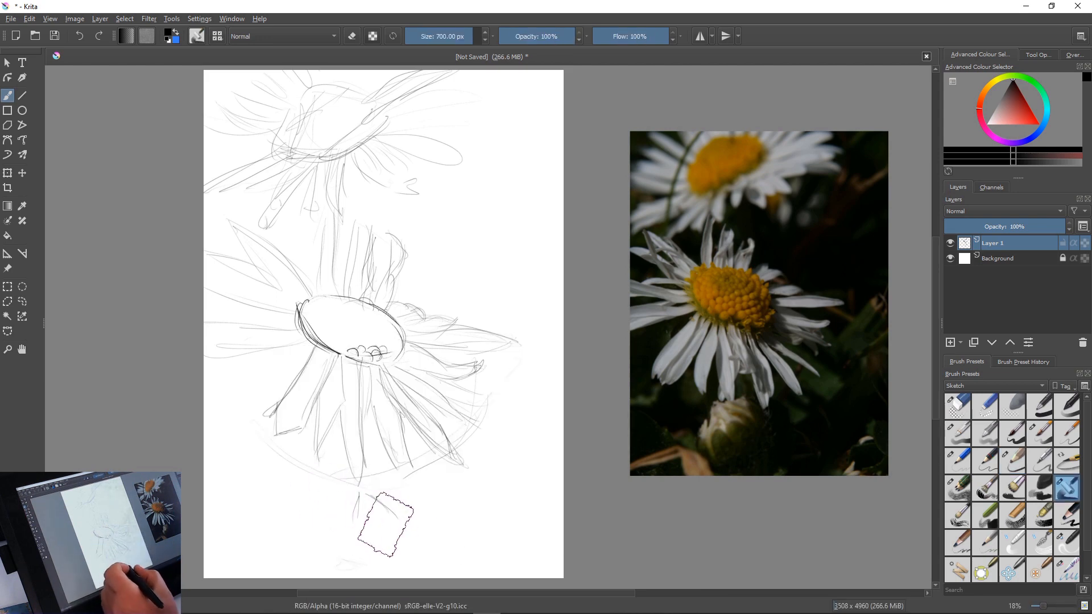
right_click(308, 439)
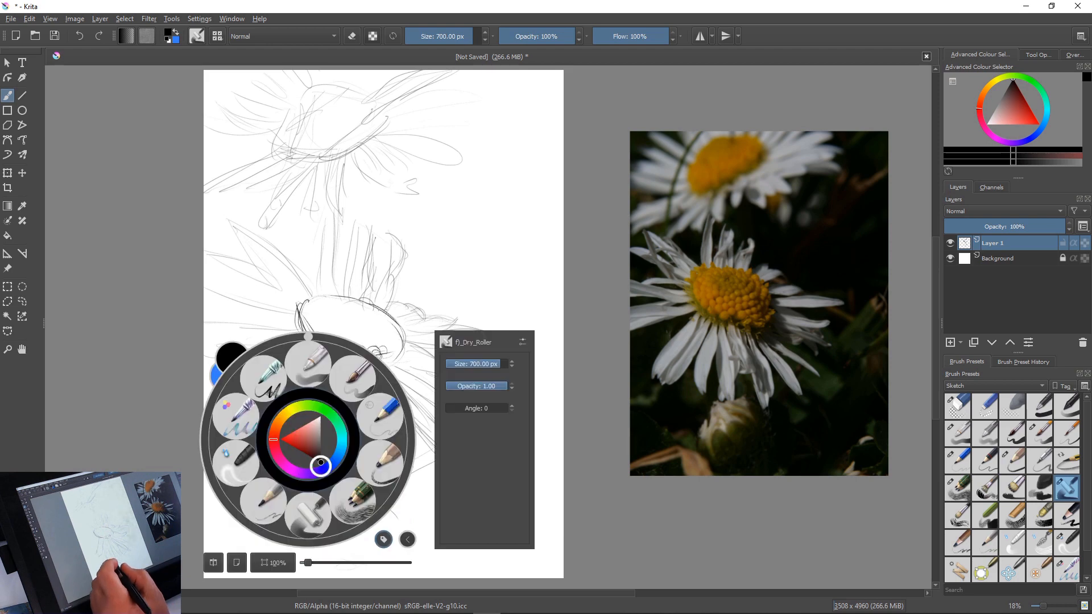
click(357, 506)
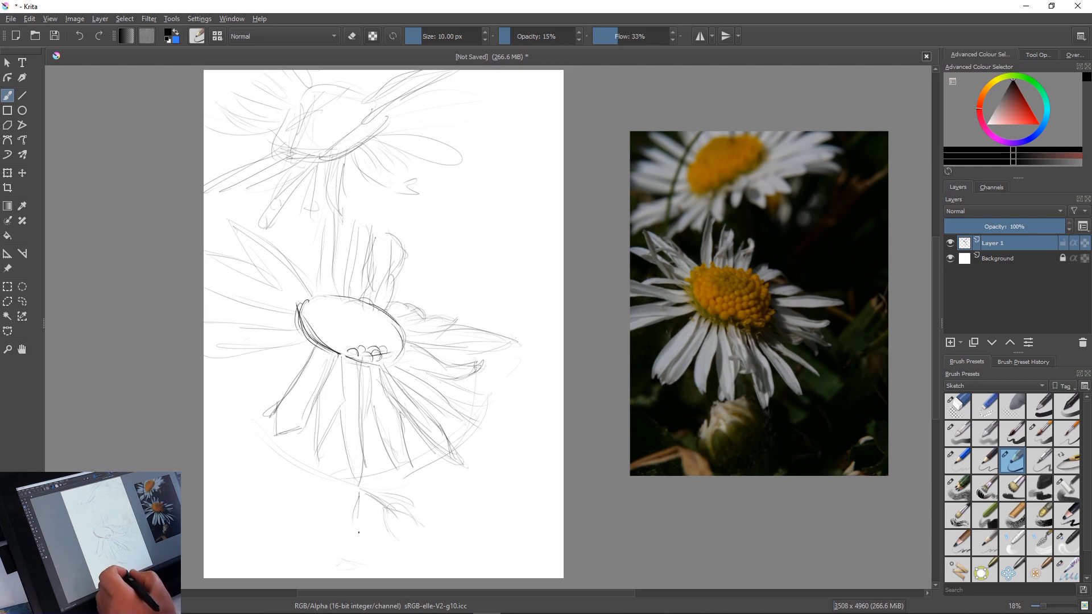
mouse_move(352, 518)
mouse_down()
mouse_move(374, 529)
mouse_move(352, 522)
mouse_move(359, 558)
mouse_move(343, 521)
mouse_move(334, 551)
mouse_up()
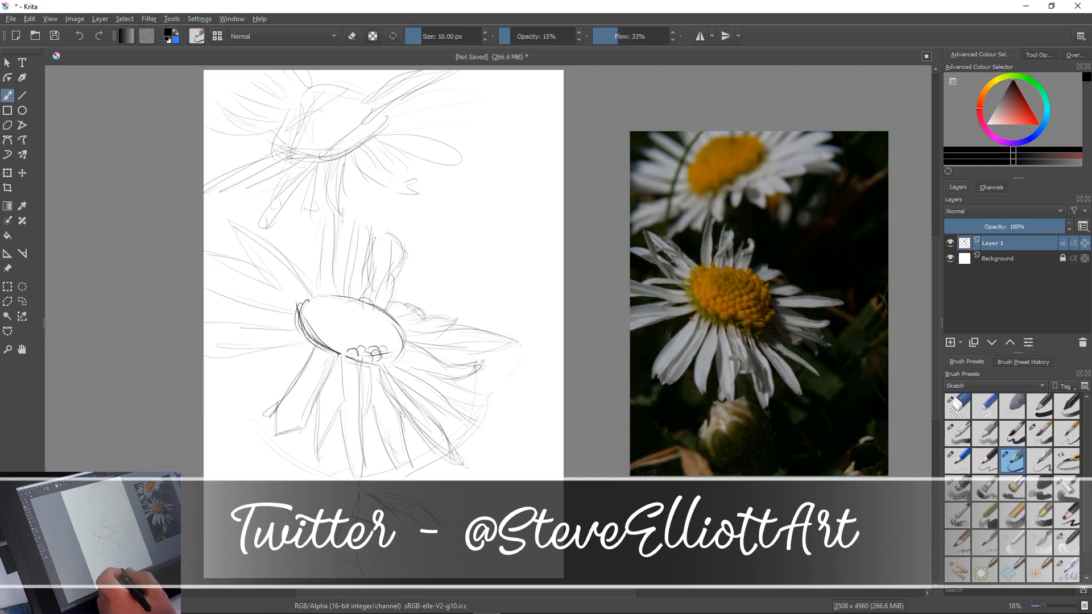
Sketch the dry leaf in the canvas's lower-left corner and the looping leaf shape near the lower-right edge
mouse_move(204, 551)
mouse_down()
mouse_move(303, 529)
mouse_move(286, 526)
mouse_up()
mouse_move(282, 527)
mouse_down()
mouse_move(312, 578)
mouse_move(313, 566)
mouse_up()
mouse_move(273, 543)
mouse_down()
mouse_move(232, 549)
mouse_move(281, 534)
mouse_up()
mouse_move(246, 552)
mouse_down()
mouse_move(290, 549)
mouse_move(323, 576)
mouse_up()
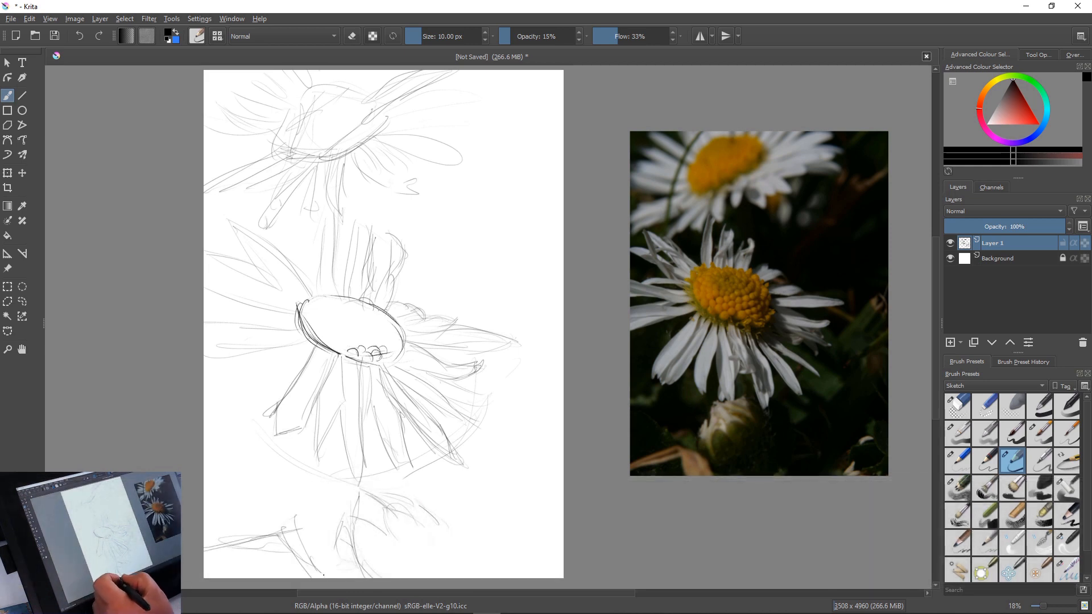
mouse_move(546, 502)
mouse_down()
mouse_move(512, 529)
mouse_move(494, 500)
mouse_up()
drag(458, 548, 530, 500)
drag(529, 501, 533, 453)
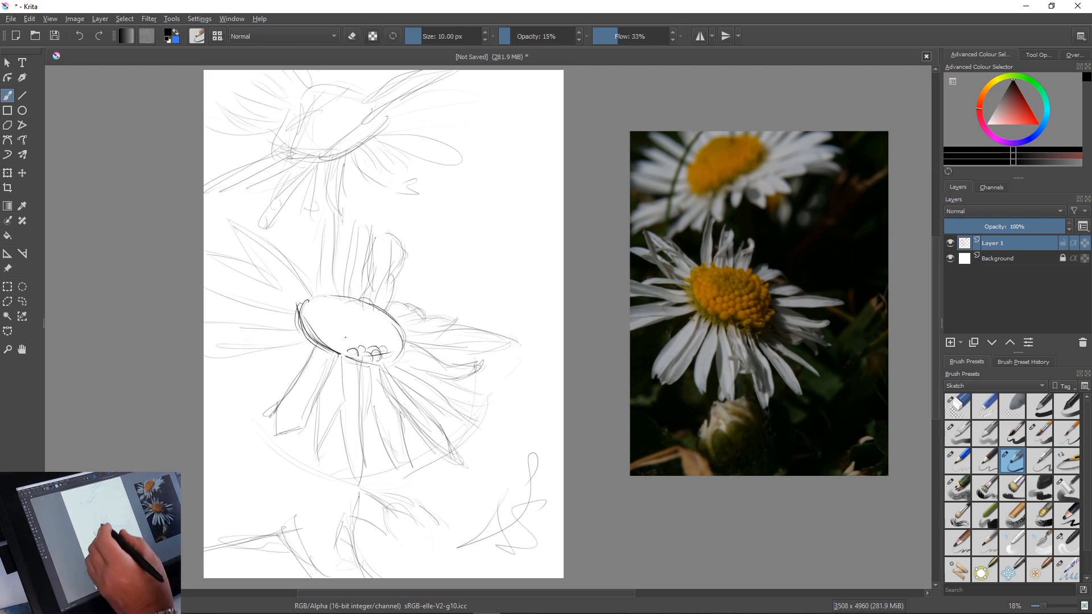
Add small round florets inside the main flower centre's lower edge, switching the pencil colour from black to a dark golden yellow
drag(340, 345, 343, 350)
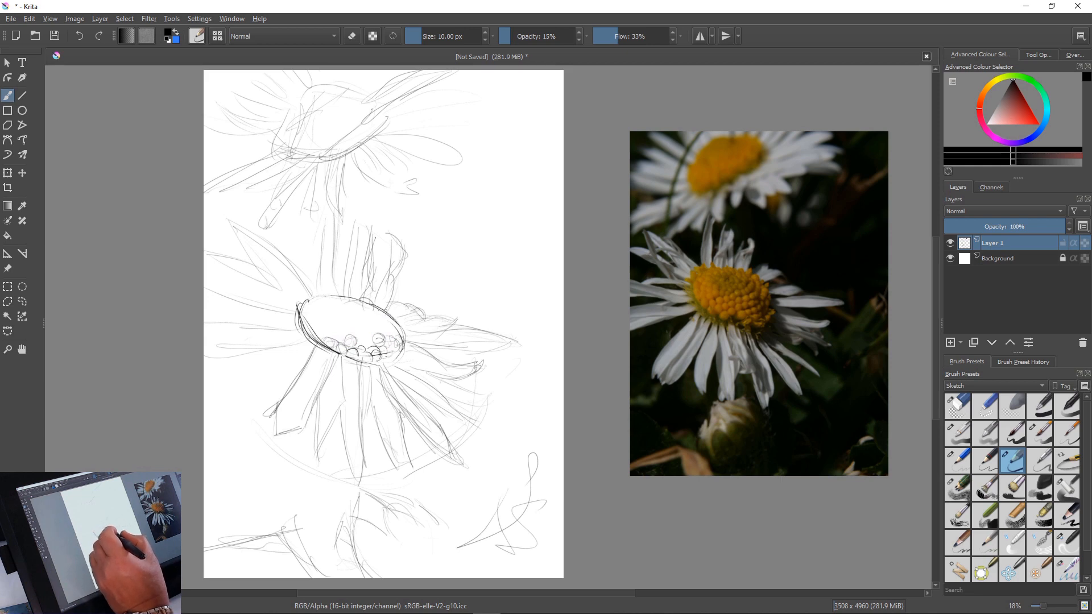
click(992, 82)
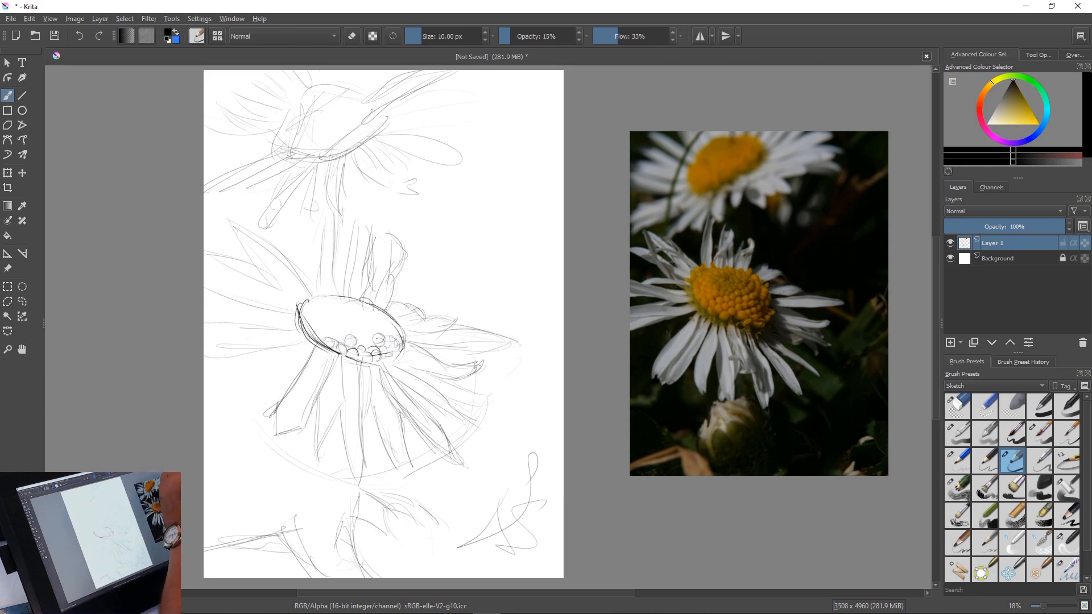
click(1009, 107)
click(987, 84)
click(1020, 108)
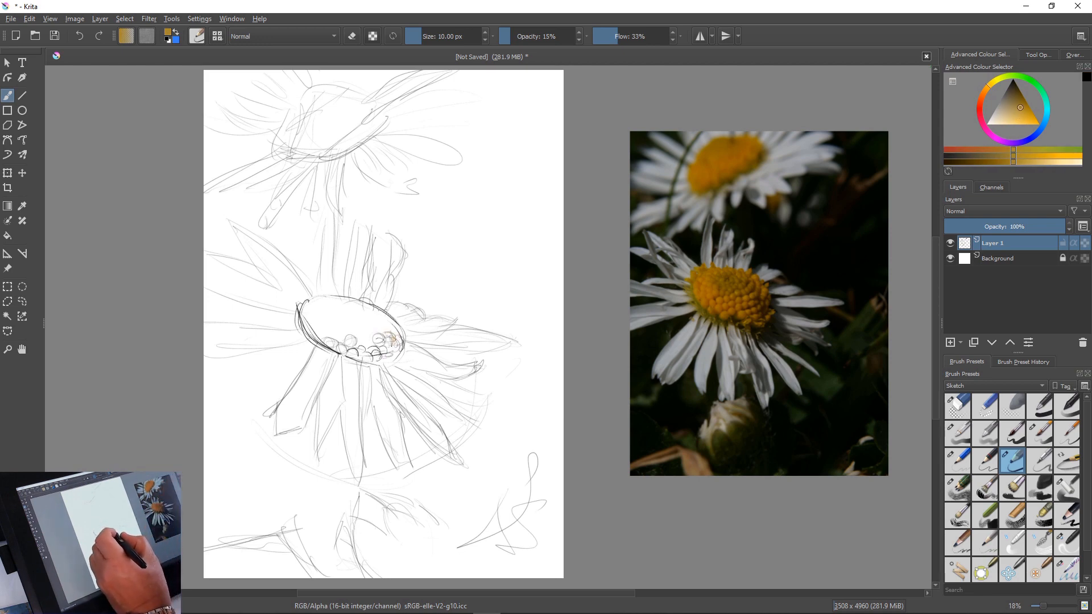
drag(391, 344, 395, 346)
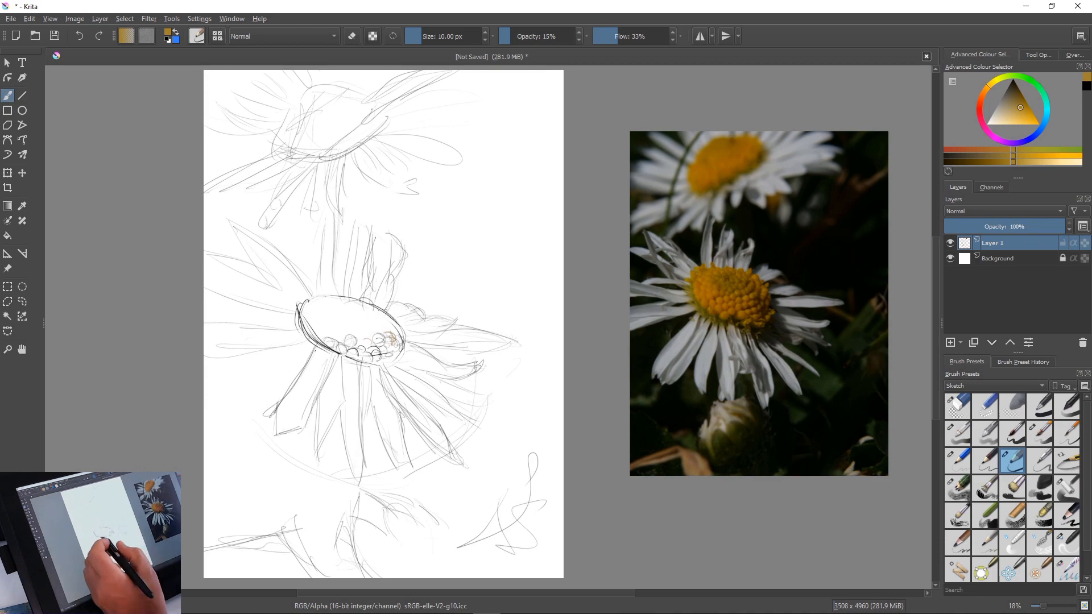
Outline the florets along the lower edge of the main flower's centre in dark golden yellow
drag(324, 341, 325, 207)
mouse_move(373, 398)
mouse_down()
mouse_move(375, 373)
mouse_move(376, 396)
mouse_move(490, 387)
mouse_up()
drag(401, 310, 426, 367)
mouse_move(419, 317)
mouse_down()
mouse_move(417, 377)
mouse_move(424, 327)
mouse_up()
mouse_move(340, 348)
mouse_down()
mouse_move(393, 398)
mouse_move(438, 418)
mouse_up()
mouse_move(424, 374)
mouse_down()
mouse_move(442, 419)
mouse_move(474, 368)
mouse_move(477, 396)
mouse_up()
mouse_move(449, 367)
mouse_down()
mouse_move(483, 380)
mouse_move(482, 401)
mouse_up()
mouse_move(484, 392)
mouse_down()
mouse_move(513, 427)
mouse_move(483, 381)
mouse_move(511, 365)
mouse_move(547, 393)
mouse_up()
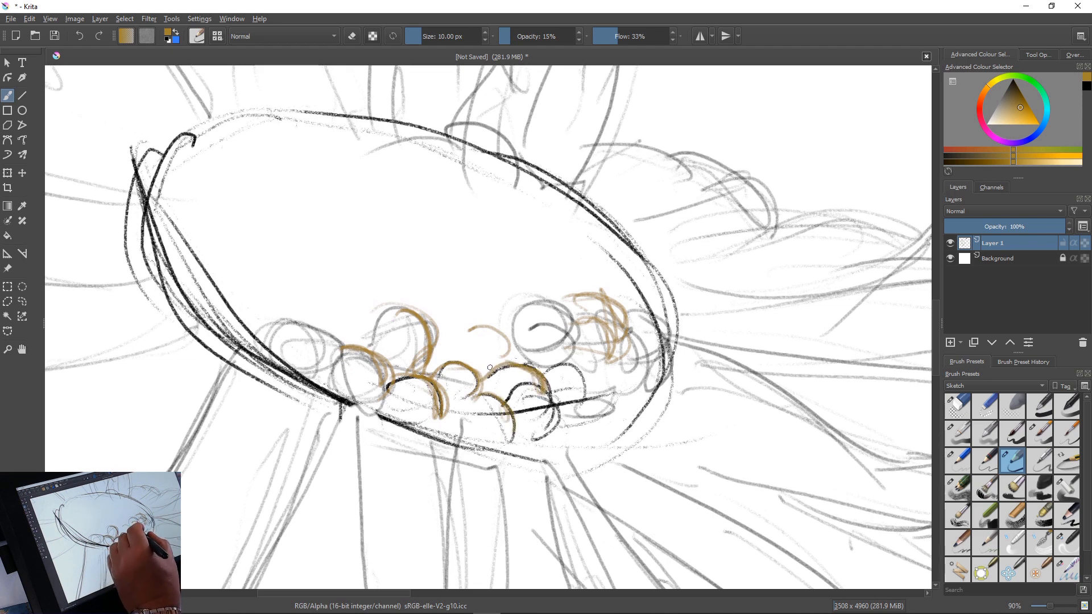
Draw overlapping golden floret circles toward the right end of the main flower's centre
mouse_move(530, 310)
mouse_down()
mouse_move(574, 336)
mouse_move(553, 306)
mouse_move(551, 359)
mouse_move(572, 367)
mouse_up()
mouse_move(522, 341)
mouse_down()
mouse_move(566, 324)
mouse_move(512, 358)
mouse_move(524, 365)
mouse_up()
mouse_move(545, 371)
mouse_down()
mouse_move(566, 339)
mouse_move(619, 364)
mouse_up()
mouse_move(577, 324)
mouse_down()
mouse_move(616, 358)
mouse_move(569, 353)
mouse_move(578, 379)
mouse_up()
mouse_move(604, 296)
mouse_down()
mouse_move(568, 300)
mouse_move(568, 312)
mouse_move(626, 293)
mouse_move(660, 353)
mouse_up()
mouse_move(651, 304)
mouse_down()
mouse_move(679, 372)
mouse_move(623, 418)
mouse_up()
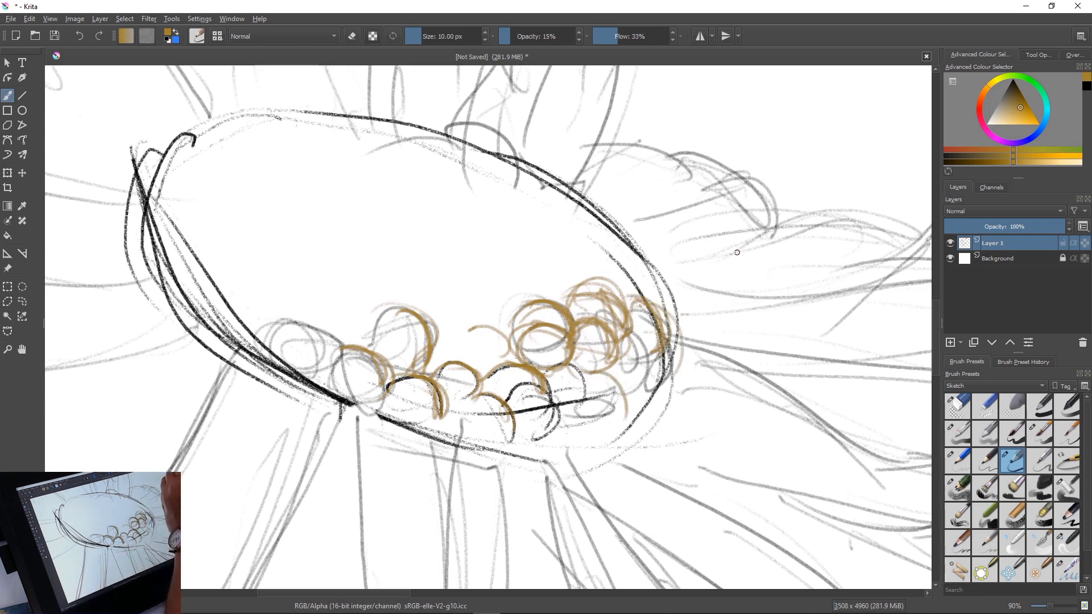
Shade the florets at the lower right of the main flower's centre in orange-brown
click(984, 92)
mouse_move(547, 328)
mouse_down()
mouse_move(569, 369)
mouse_move(526, 346)
mouse_move(547, 367)
mouse_move(559, 362)
mouse_move(583, 401)
mouse_move(572, 411)
mouse_up()
mouse_move(558, 371)
mouse_down()
mouse_move(563, 401)
mouse_move(577, 404)
mouse_move(555, 375)
mouse_move(573, 378)
mouse_move(547, 429)
mouse_move(520, 416)
mouse_move(514, 397)
mouse_move(537, 432)
mouse_move(515, 445)
mouse_up()
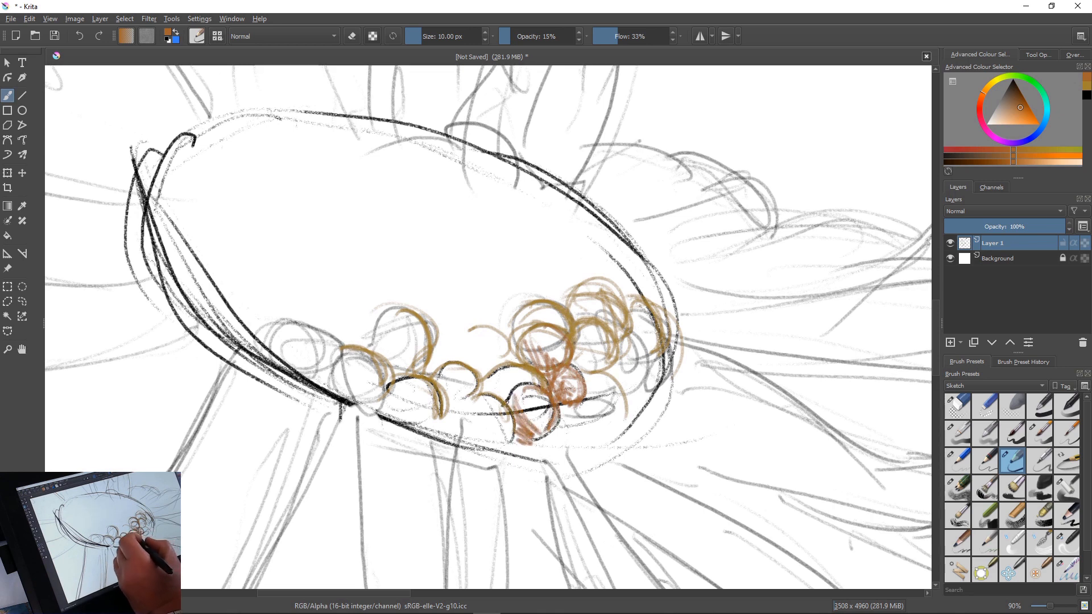
mouse_move(512, 401)
mouse_down()
mouse_move(526, 432)
mouse_move(522, 398)
mouse_move(538, 436)
mouse_up()
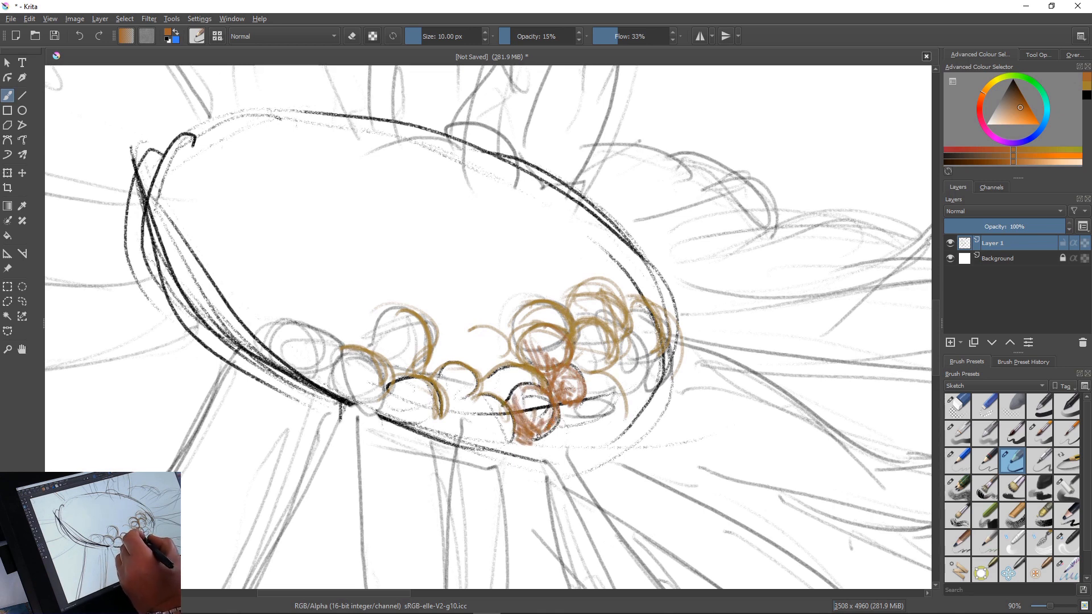
mouse_move(576, 396)
mouse_down()
mouse_move(595, 420)
mouse_move(586, 409)
mouse_move(566, 436)
mouse_up()
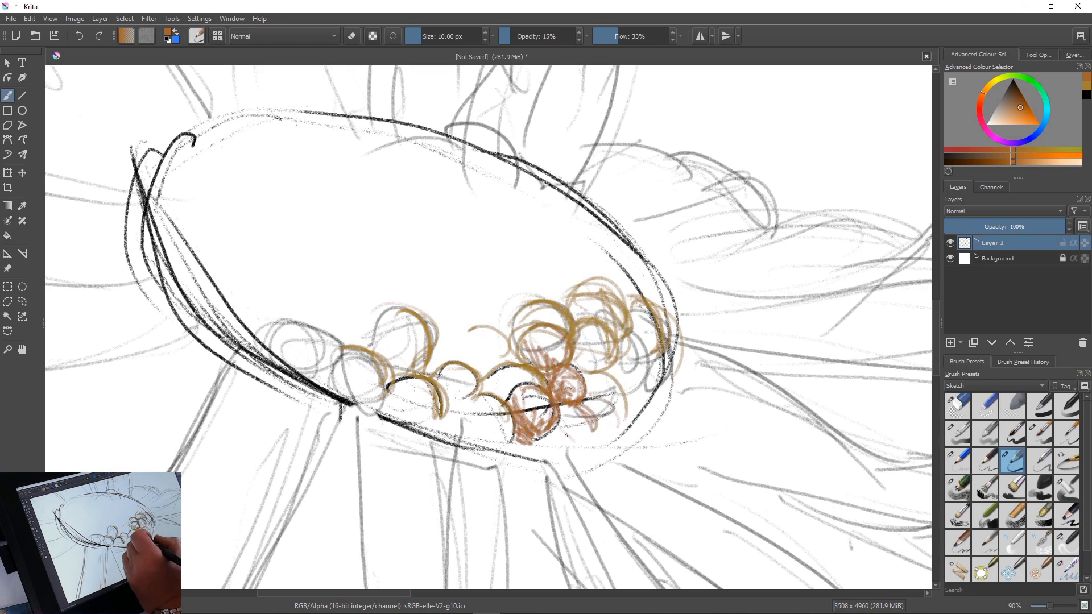
Hatch the gaps between the lower florets in orange-brown and add another row of round florets across to the centre's left side
mouse_move(419, 397)
mouse_down()
mouse_move(435, 401)
mouse_move(432, 413)
mouse_move(406, 398)
mouse_move(390, 407)
mouse_move(426, 418)
mouse_move(478, 399)
mouse_move(482, 427)
mouse_move(465, 414)
mouse_up()
mouse_move(471, 336)
mouse_down()
mouse_move(503, 344)
mouse_move(475, 332)
mouse_move(463, 353)
mouse_move(450, 340)
mouse_move(424, 373)
mouse_up()
mouse_move(329, 309)
mouse_down()
mouse_move(353, 307)
mouse_move(329, 319)
mouse_move(375, 324)
mouse_move(345, 316)
mouse_move(424, 314)
mouse_move(454, 293)
mouse_move(465, 302)
mouse_move(438, 290)
mouse_move(423, 315)
mouse_move(467, 335)
mouse_move(479, 325)
mouse_move(448, 328)
mouse_up()
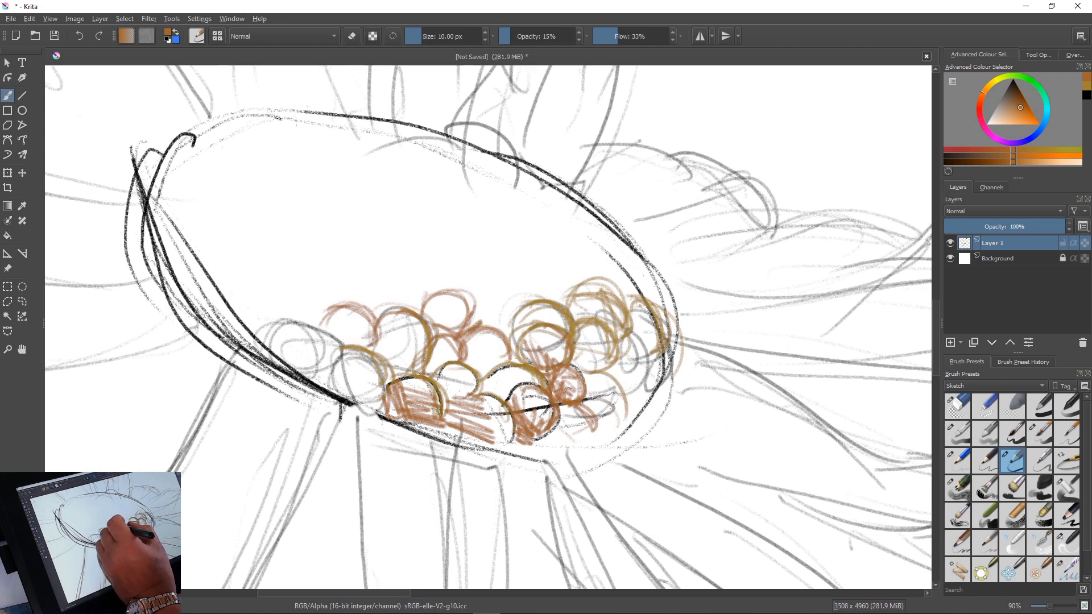
mouse_move(503, 285)
mouse_down()
mouse_move(518, 322)
mouse_move(518, 293)
mouse_move(509, 335)
mouse_move(439, 302)
mouse_up()
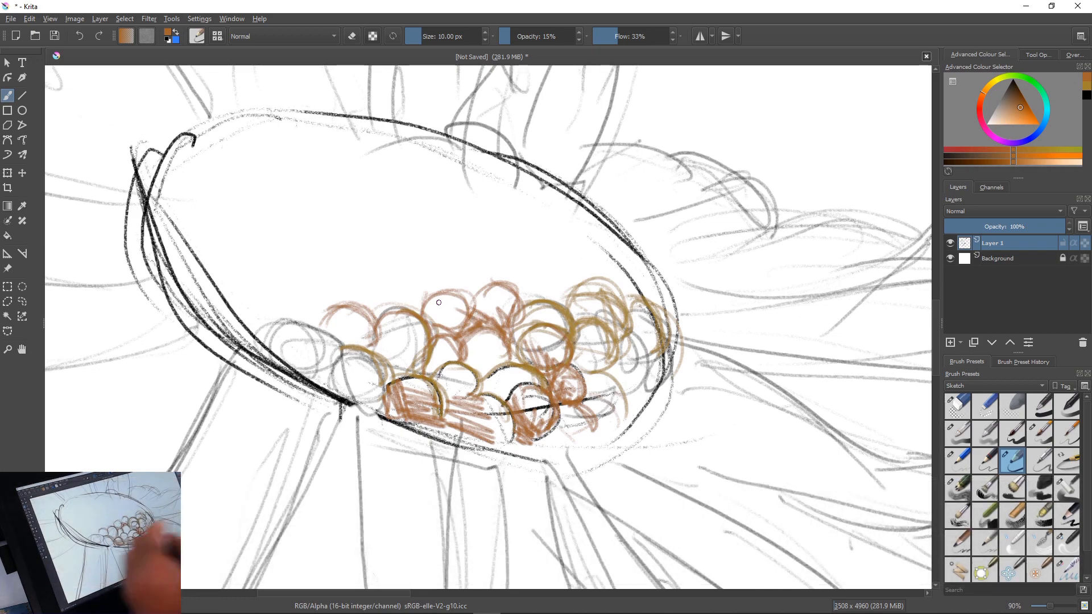
mouse_move(294, 321)
mouse_down()
mouse_move(317, 373)
mouse_move(321, 341)
mouse_move(327, 387)
mouse_move(338, 391)
mouse_move(319, 387)
mouse_move(337, 401)
mouse_move(349, 380)
mouse_up()
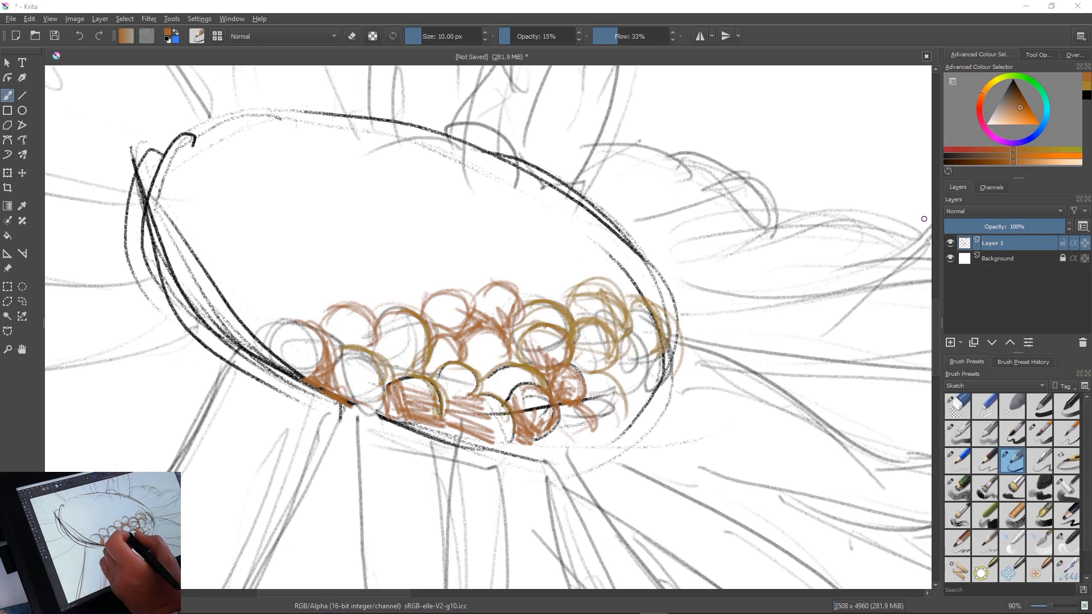
Erase the hatching between the lower florets and redraw that gap with orange-brown floret outlines and shading along the rim
mouse_move(396, 381)
mouse_down()
mouse_move(439, 398)
mouse_move(399, 426)
mouse_move(422, 401)
mouse_move(427, 423)
mouse_move(472, 421)
mouse_move(455, 430)
mouse_move(470, 424)
mouse_move(487, 440)
mouse_up()
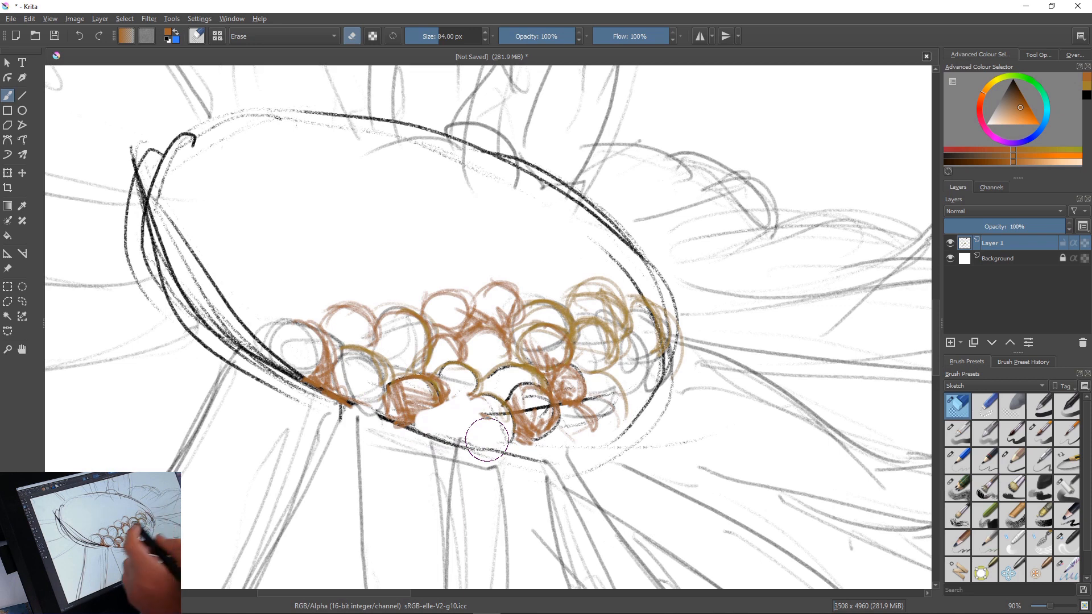
key(slash)
right_click(480, 393)
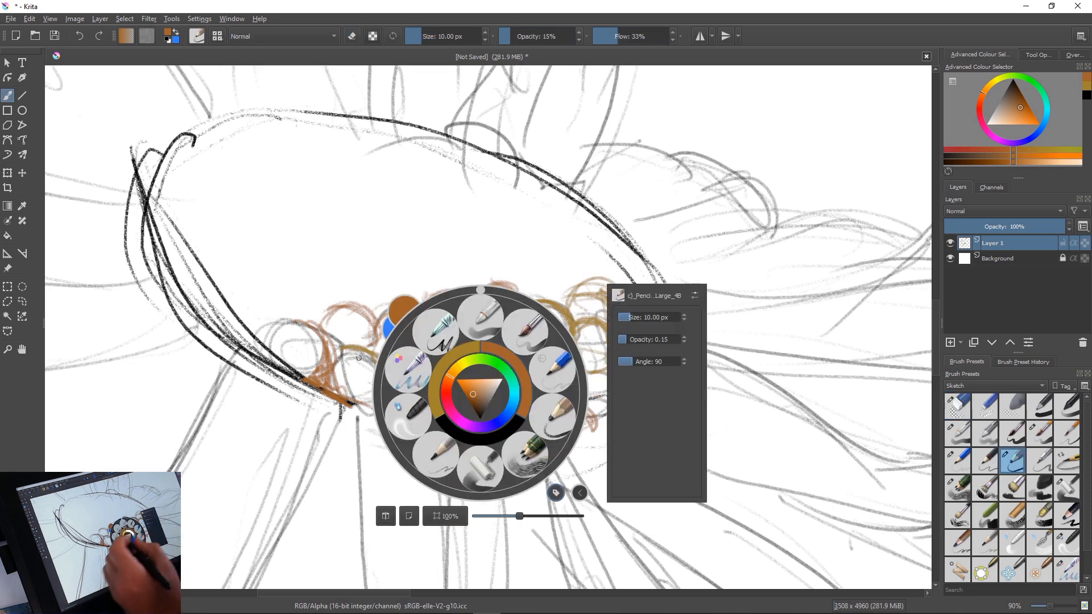
right_click(415, 399)
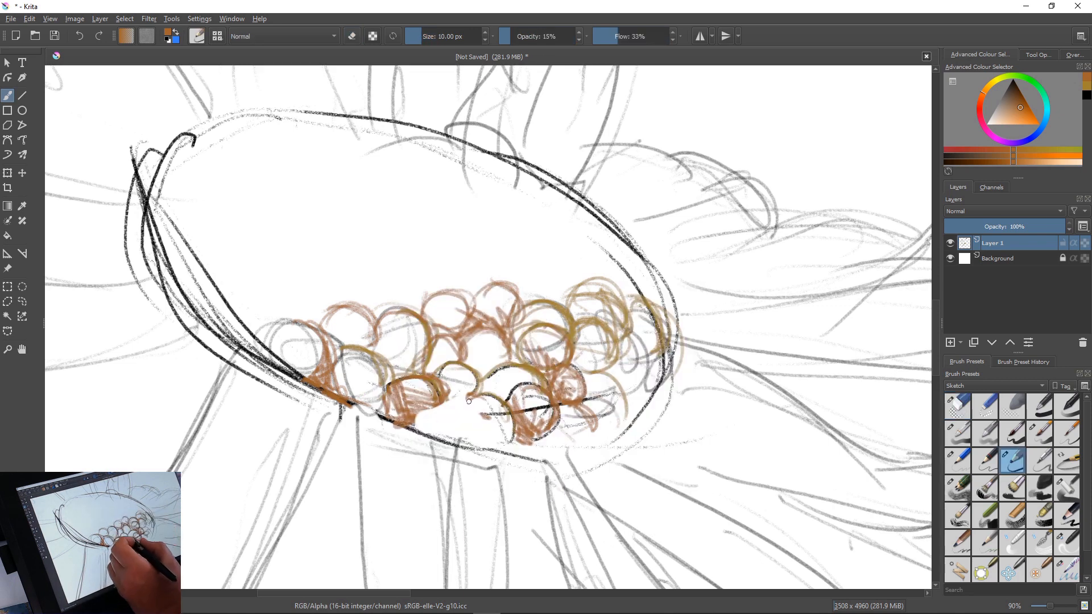
mouse_move(469, 401)
mouse_down()
mouse_move(494, 433)
mouse_move(458, 446)
mouse_move(503, 438)
mouse_move(448, 411)
mouse_move(504, 409)
mouse_move(484, 435)
mouse_move(506, 449)
mouse_move(486, 450)
mouse_up()
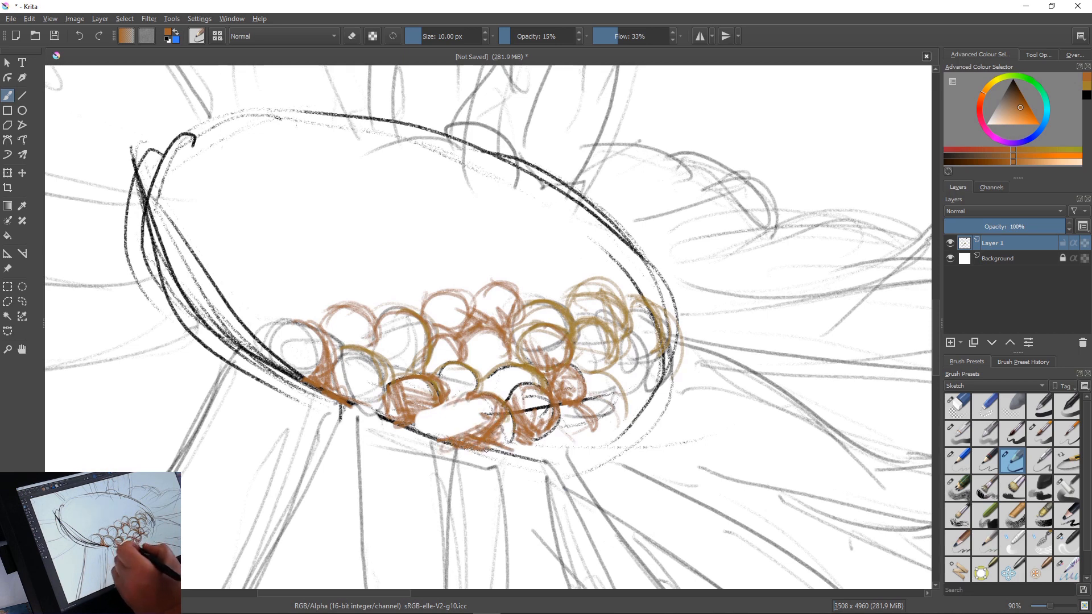
mouse_move(445, 405)
mouse_down()
mouse_move(423, 420)
mouse_move(455, 435)
mouse_move(464, 430)
mouse_move(440, 432)
mouse_move(429, 409)
mouse_move(423, 418)
mouse_move(417, 393)
mouse_move(419, 417)
mouse_up()
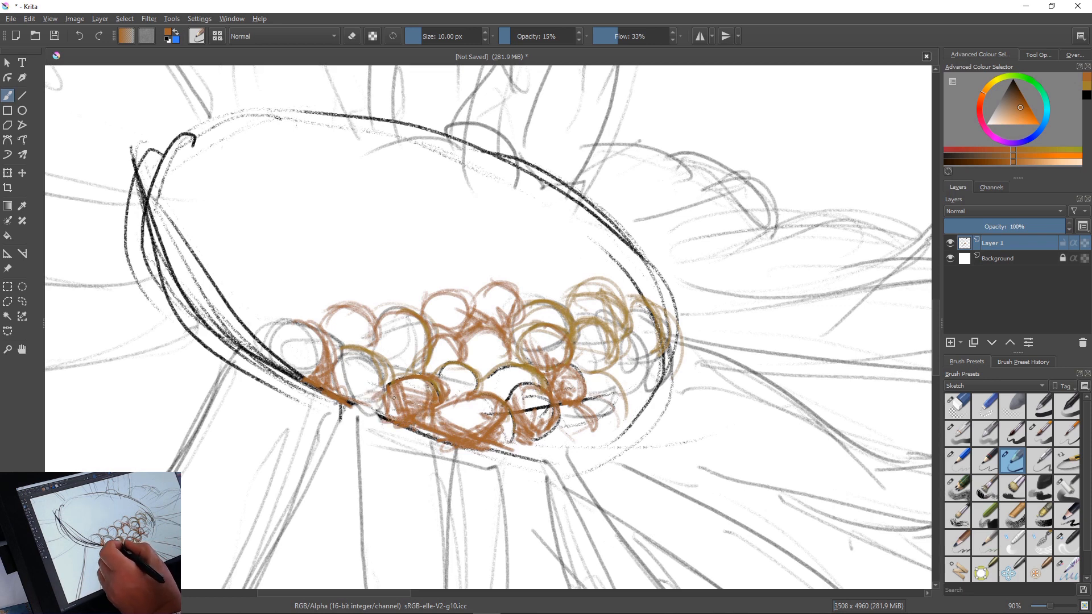
Draw another row of orange-brown florets from the left rim of the main flower's centre across to its right side
mouse_move(297, 341)
mouse_down()
mouse_move(286, 324)
mouse_move(281, 340)
mouse_move(265, 317)
mouse_move(274, 288)
mouse_move(277, 327)
mouse_up()
drag(281, 284, 241, 290)
mouse_move(233, 253)
mouse_down()
mouse_move(212, 273)
mouse_move(216, 298)
mouse_move(235, 251)
mouse_up()
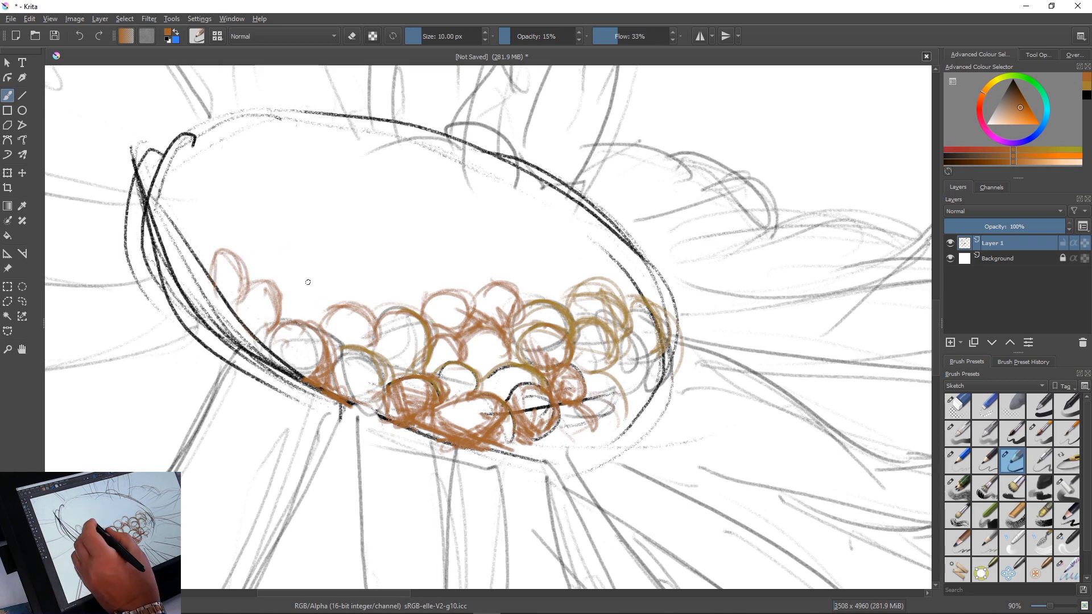
mouse_move(292, 309)
mouse_down()
mouse_move(283, 282)
mouse_move(311, 318)
mouse_move(290, 278)
mouse_move(289, 320)
mouse_up()
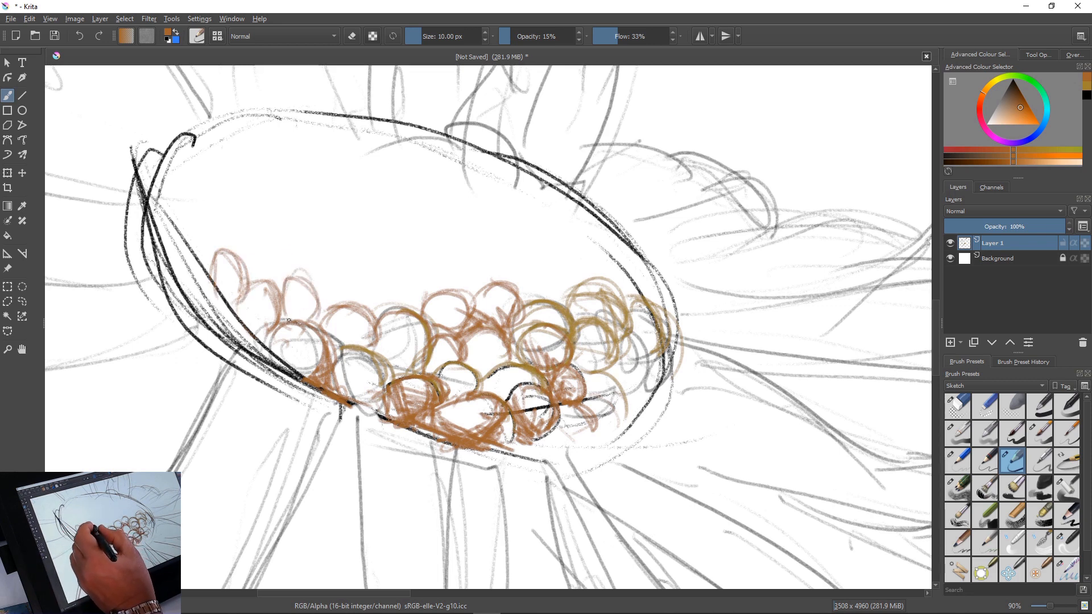
mouse_move(295, 277)
mouse_down()
mouse_move(337, 292)
mouse_move(323, 278)
mouse_move(358, 299)
mouse_up()
mouse_move(338, 260)
mouse_down()
mouse_move(355, 304)
mouse_move(319, 280)
mouse_move(344, 253)
mouse_move(361, 302)
mouse_move(349, 275)
mouse_move(387, 308)
mouse_move(360, 266)
mouse_move(434, 287)
mouse_move(398, 284)
mouse_move(397, 260)
mouse_move(431, 261)
mouse_move(469, 290)
mouse_move(455, 241)
mouse_move(470, 256)
mouse_move(475, 295)
mouse_move(509, 253)
mouse_move(464, 249)
mouse_move(510, 268)
mouse_move(552, 255)
mouse_move(547, 294)
mouse_move(513, 293)
mouse_move(524, 251)
mouse_move(554, 268)
mouse_up()
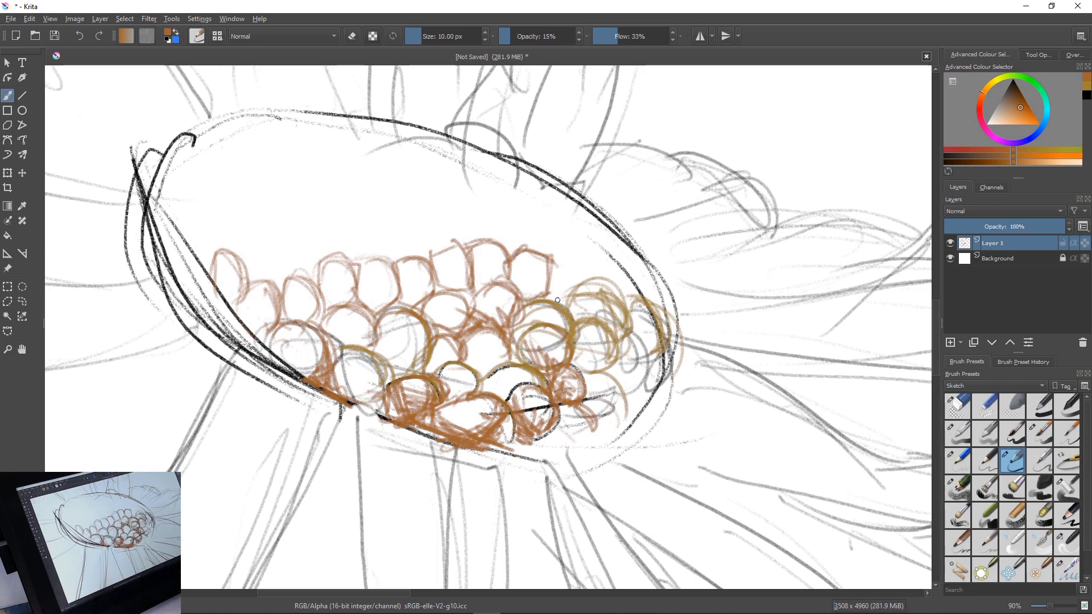
Draw orange-brown florets along the upper-right rim of the main flower's centre, plus another row sloping down toward its left side
mouse_move(492, 226)
mouse_down()
mouse_move(515, 241)
mouse_move(483, 223)
mouse_move(521, 251)
mouse_move(503, 222)
mouse_move(531, 200)
mouse_move(497, 207)
mouse_up()
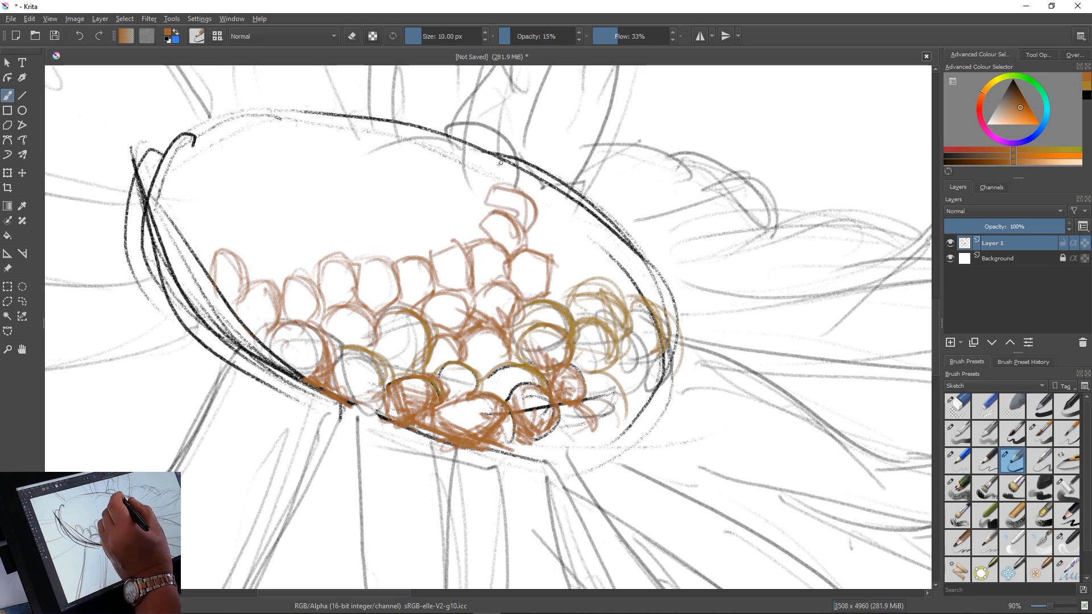
mouse_move(500, 163)
mouse_down()
mouse_move(537, 198)
mouse_move(534, 185)
mouse_move(497, 183)
mouse_move(561, 253)
mouse_move(525, 227)
mouse_move(527, 242)
mouse_move(543, 216)
mouse_move(559, 228)
mouse_move(568, 216)
mouse_move(543, 187)
mouse_move(568, 201)
mouse_up()
mouse_move(555, 261)
mouse_down()
mouse_move(576, 286)
mouse_move(579, 274)
mouse_move(565, 308)
mouse_up()
mouse_move(539, 261)
mouse_down()
mouse_move(548, 295)
mouse_move(618, 328)
mouse_move(595, 257)
mouse_move(606, 289)
mouse_up()
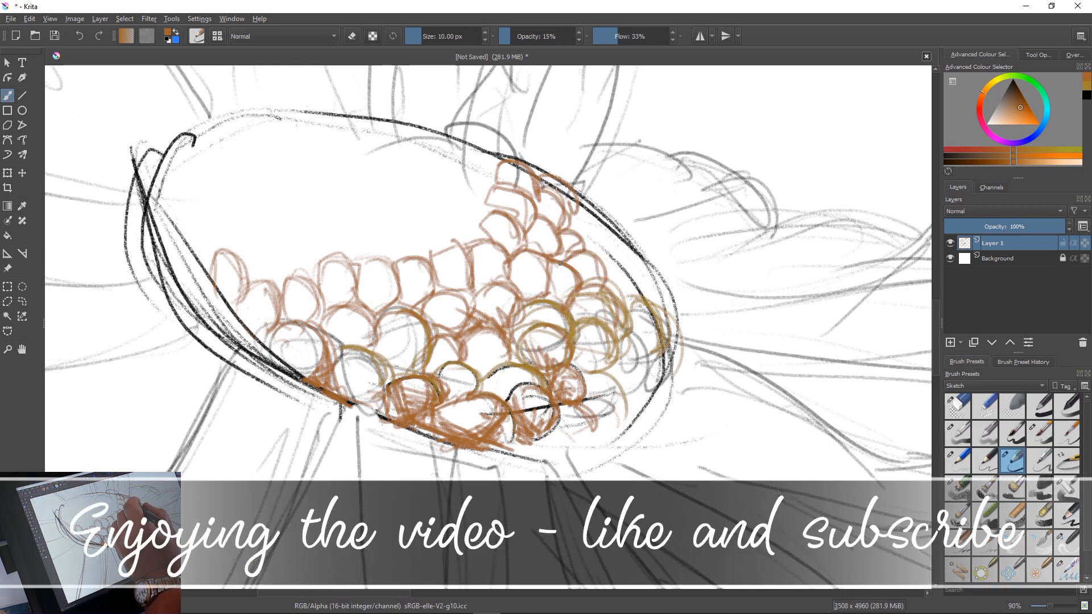
mouse_move(584, 212)
mouse_down()
mouse_move(588, 248)
mouse_move(611, 232)
mouse_move(607, 275)
mouse_up()
mouse_move(599, 233)
mouse_down()
mouse_move(603, 274)
mouse_move(613, 247)
mouse_move(642, 263)
mouse_move(622, 244)
mouse_move(638, 286)
mouse_up()
mouse_move(627, 245)
mouse_down()
mouse_move(636, 293)
mouse_move(621, 296)
mouse_move(666, 324)
mouse_up()
drag(655, 286, 668, 327)
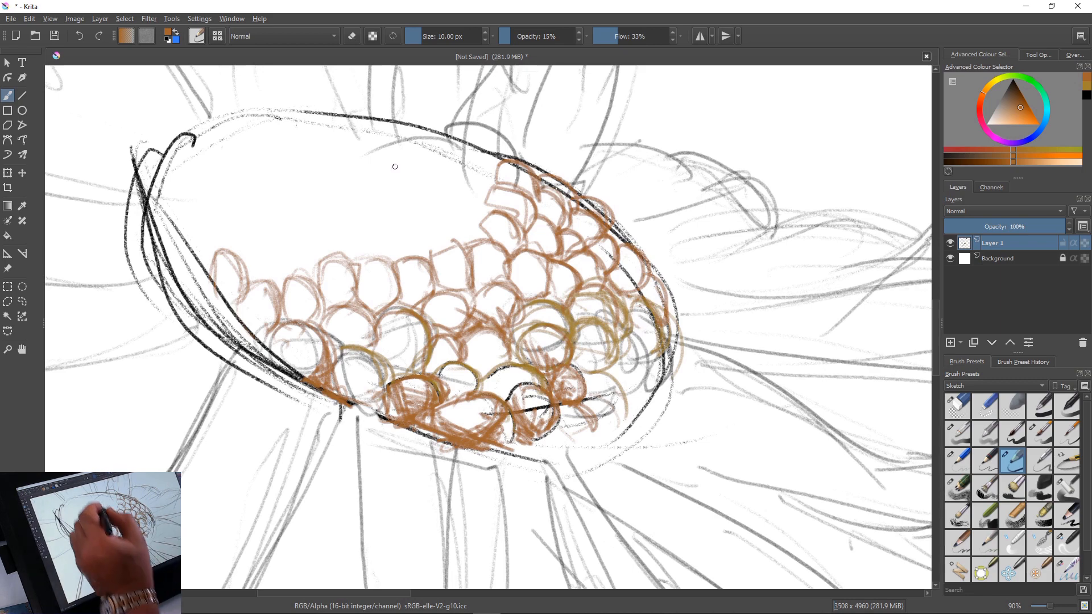
mouse_move(490, 142)
mouse_down()
mouse_move(468, 157)
mouse_move(479, 185)
mouse_move(477, 171)
mouse_move(498, 178)
mouse_move(481, 162)
mouse_move(456, 164)
mouse_move(467, 156)
mouse_move(472, 188)
mouse_move(484, 192)
mouse_move(445, 177)
mouse_move(487, 202)
mouse_move(455, 176)
mouse_move(442, 186)
mouse_move(484, 226)
mouse_move(465, 203)
mouse_move(425, 201)
mouse_move(466, 241)
mouse_move(417, 216)
mouse_move(431, 217)
mouse_move(406, 246)
mouse_move(401, 228)
mouse_move(416, 255)
mouse_move(359, 232)
mouse_move(369, 254)
mouse_move(332, 229)
mouse_move(353, 255)
mouse_move(354, 244)
mouse_move(316, 254)
mouse_move(361, 265)
mouse_move(322, 245)
mouse_move(351, 264)
mouse_move(327, 249)
mouse_move(365, 260)
mouse_move(364, 244)
mouse_move(318, 259)
mouse_move(272, 257)
mouse_move(300, 278)
mouse_move(296, 238)
mouse_move(308, 274)
mouse_move(311, 249)
mouse_move(341, 293)
mouse_move(348, 272)
mouse_move(322, 302)
mouse_up()
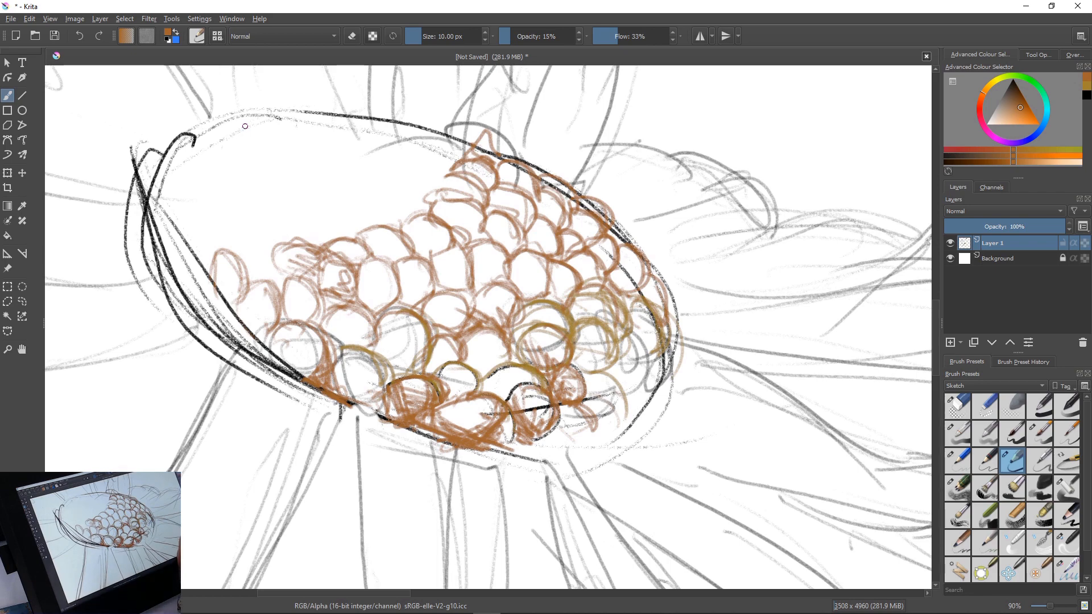
Set up the soft charcoal rock brush at 797 px and choose a bright orange-yellow paint colour
click(1039, 488)
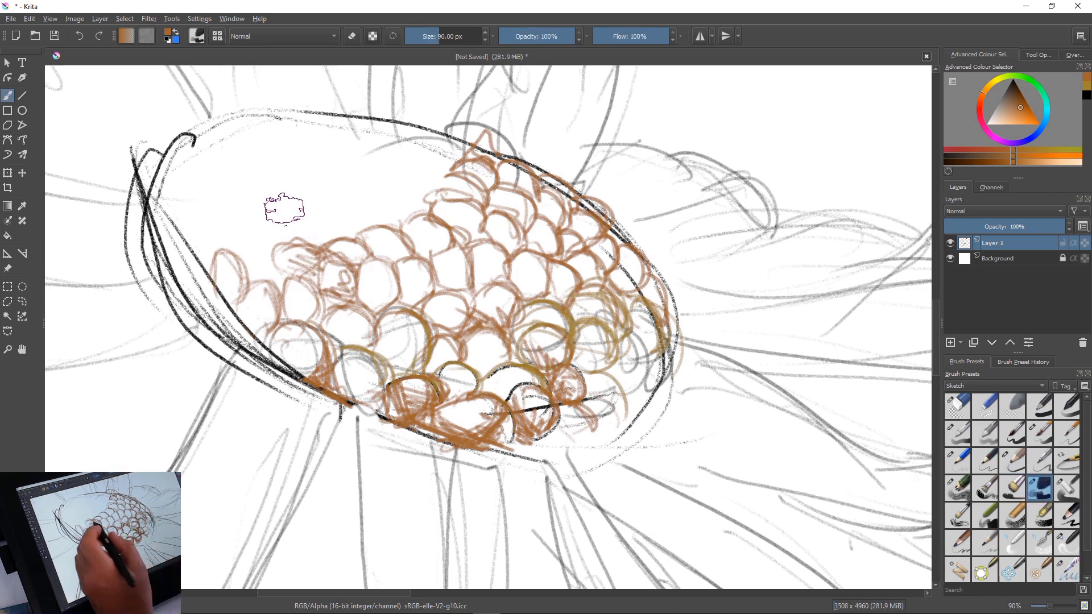
key(bracketright)
key(bracketright)
key(bracketright)
key(bracketright)
key(bracketright)
key(bracketright)
key(bracketright)
key(bracketright)
key(bracketright)
key(bracketright)
key(bracketright)
key(bracketright)
key(bracketright)
key(bracketright)
key(bracketright)
key(bracketright)
key(bracketright)
key(bracketright)
key(bracketright)
key(bracketright)
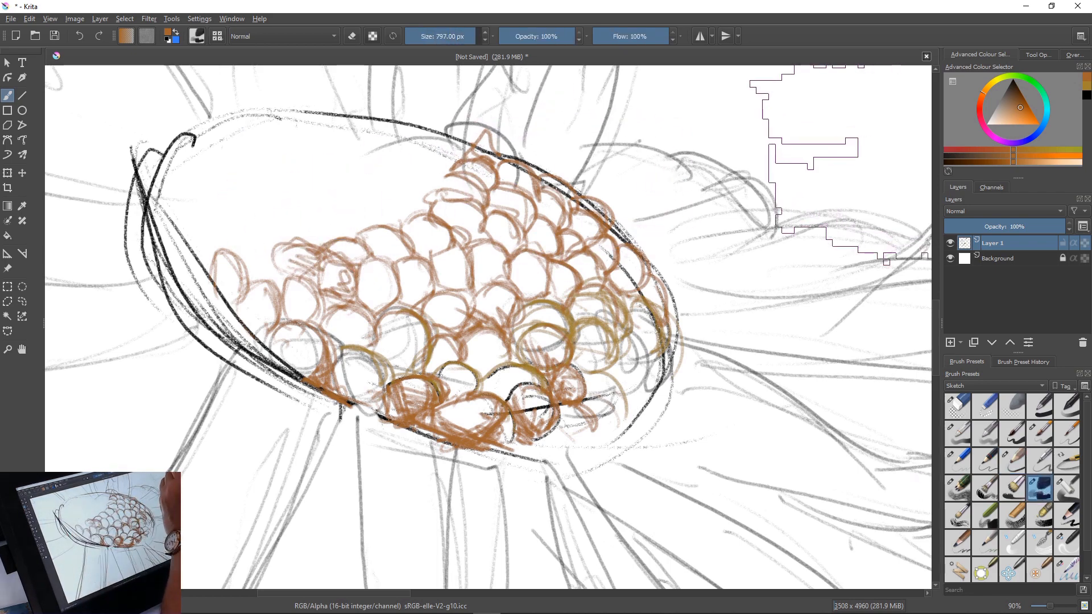
click(993, 81)
click(1023, 114)
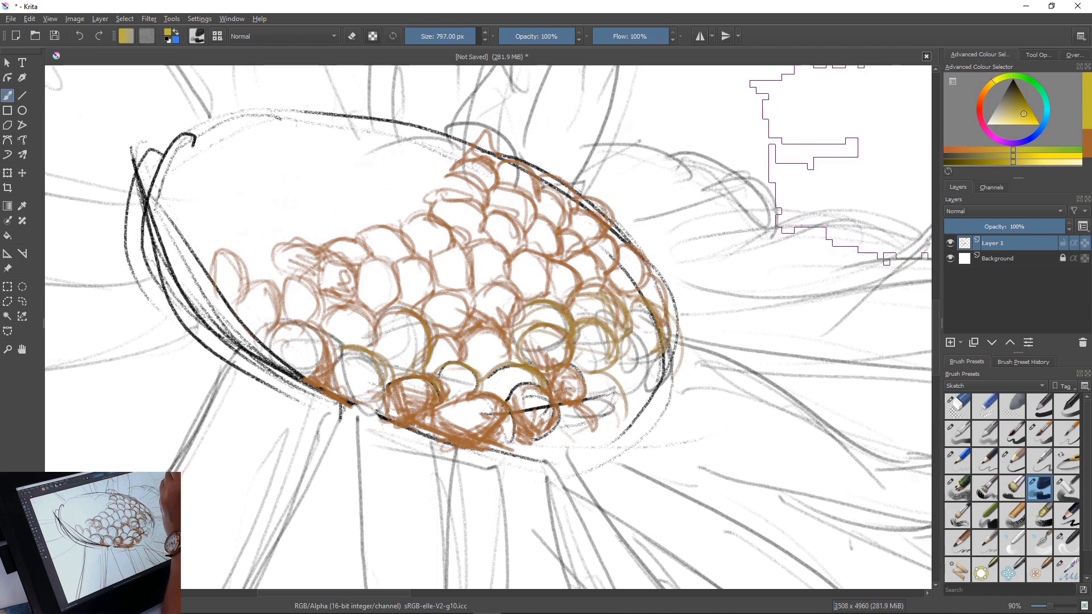
click(990, 84)
click(1027, 116)
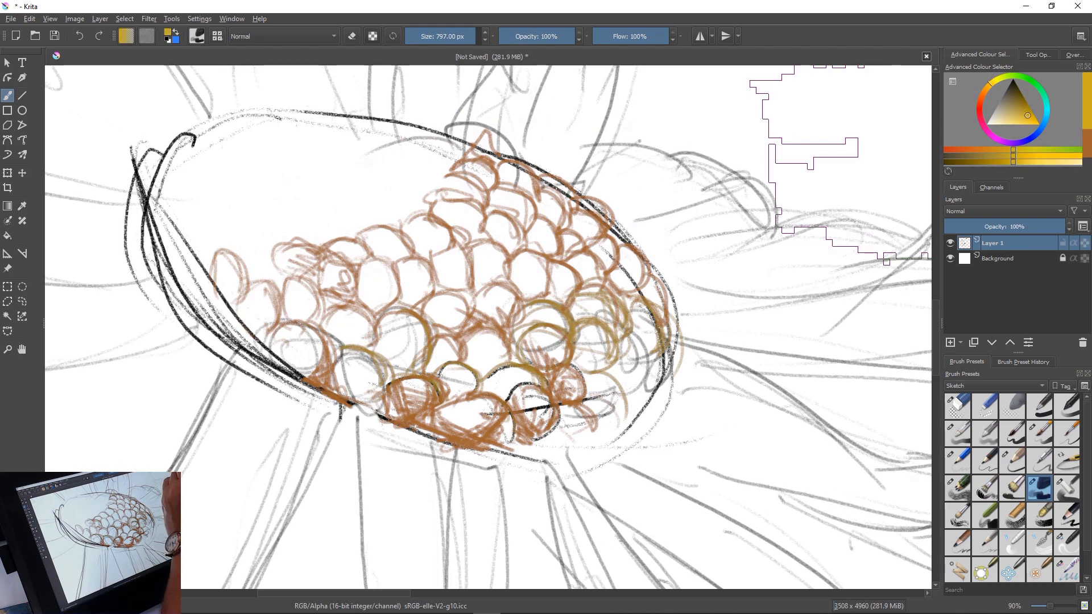
click(1039, 124)
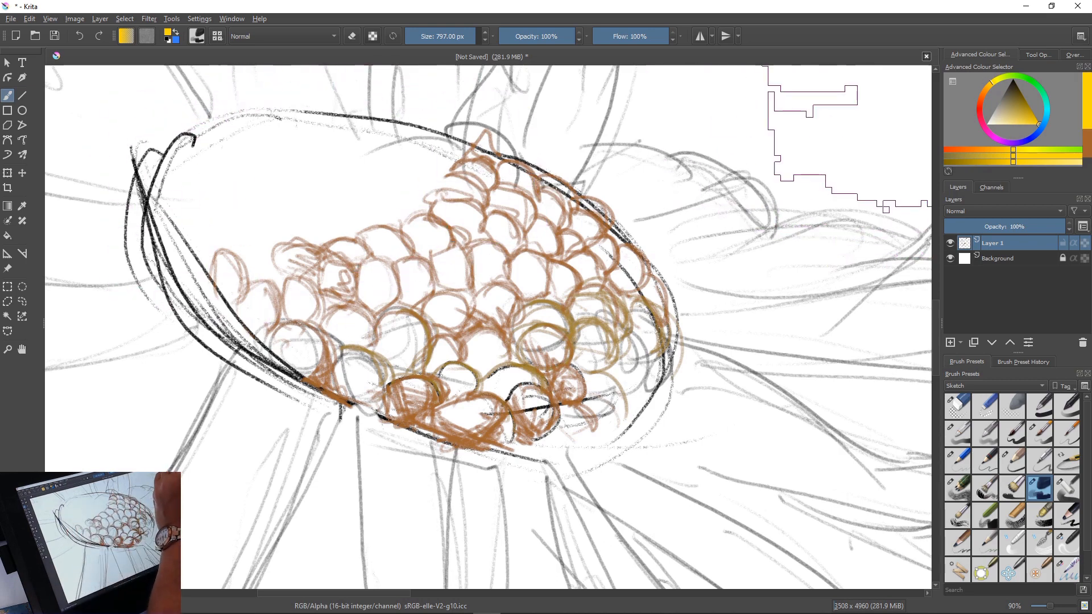
click(987, 87)
Try blocking in the main flower's centre with broad orange-yellow strokes over the florets
mouse_move(245, 179)
mouse_down()
mouse_move(285, 245)
mouse_move(576, 372)
mouse_move(602, 397)
mouse_move(418, 327)
mouse_move(348, 251)
mouse_move(583, 371)
mouse_move(620, 364)
mouse_up()
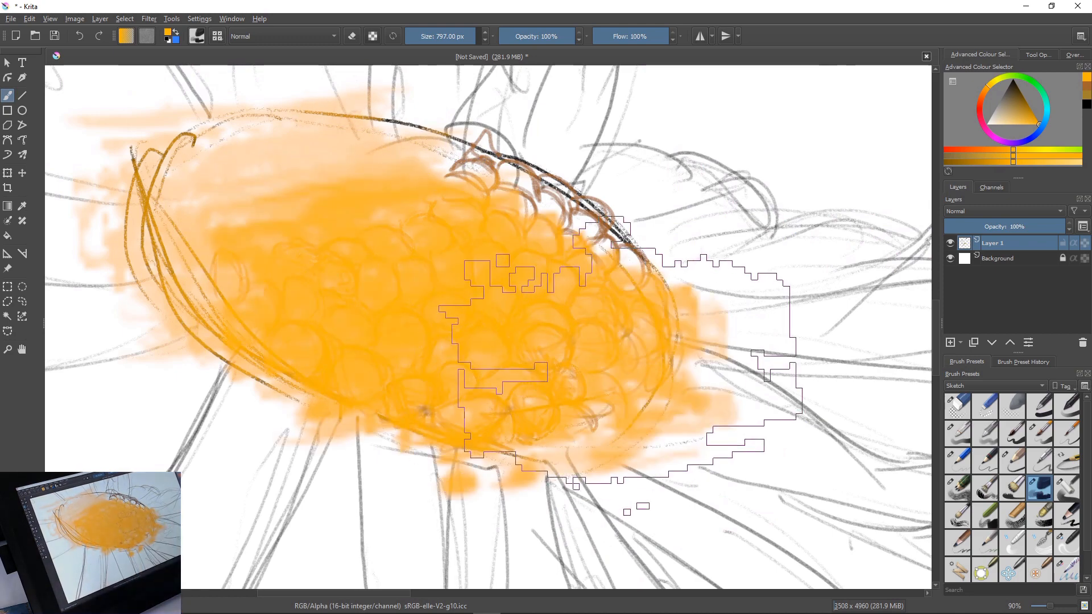
key(ctrl+z)
key(ctrl+z)
key(ctrl+z)
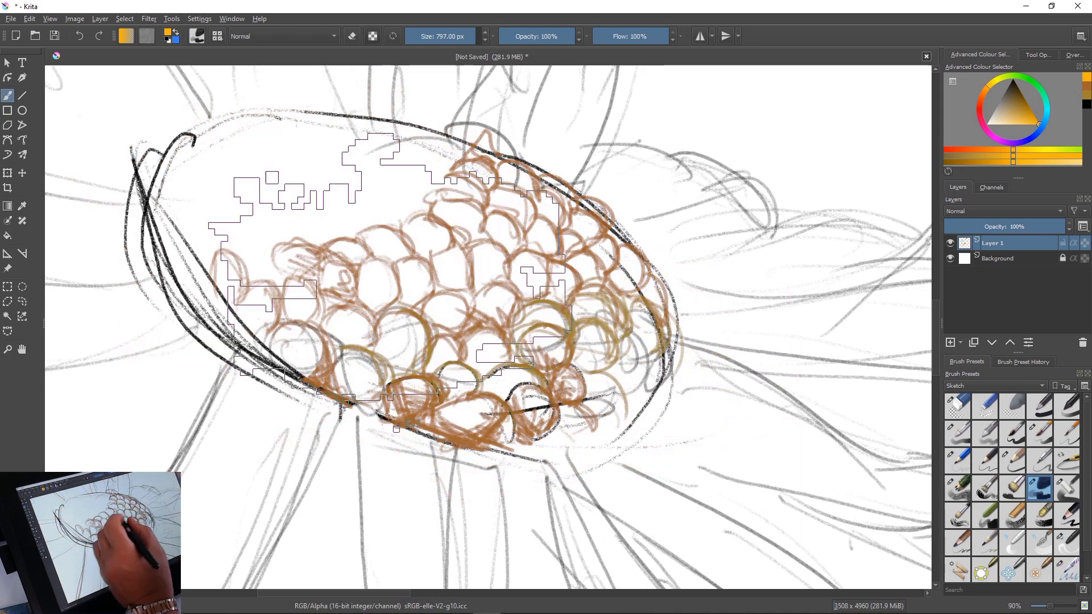
Hatch four florets in the middle of the main flower's centre in orange-yellow with the large 4B pencil at 10 px
right_click(405, 341)
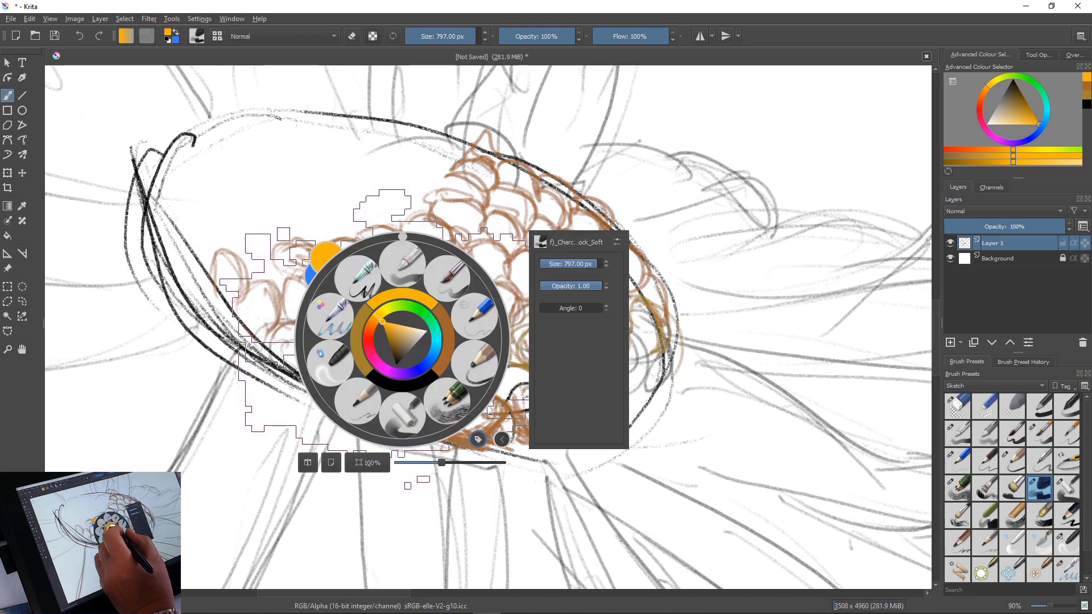
click(348, 286)
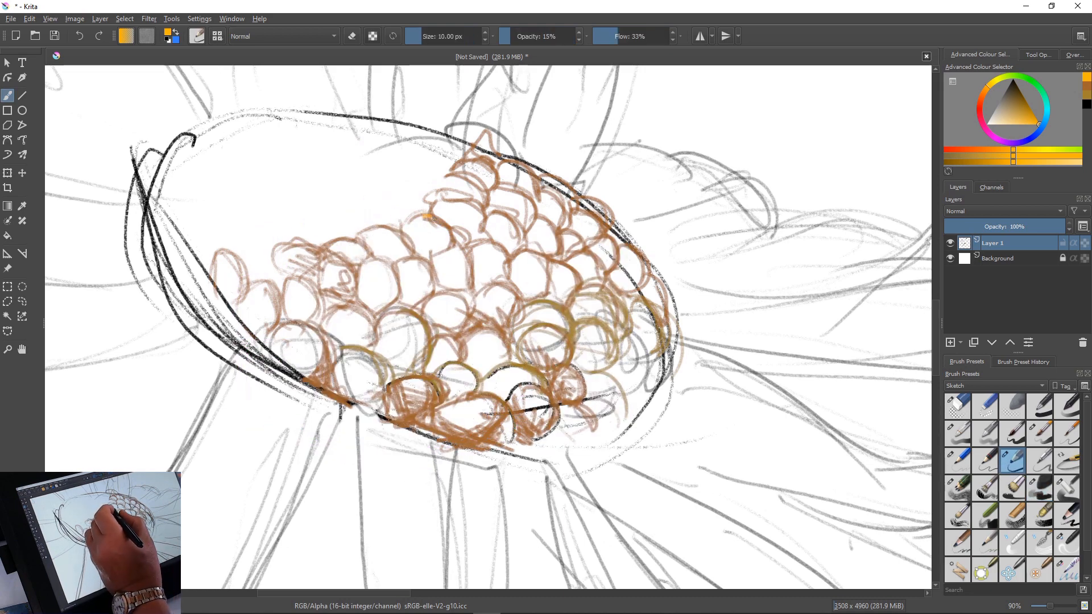
mouse_move(427, 216)
mouse_down()
mouse_move(444, 242)
mouse_move(422, 246)
mouse_up()
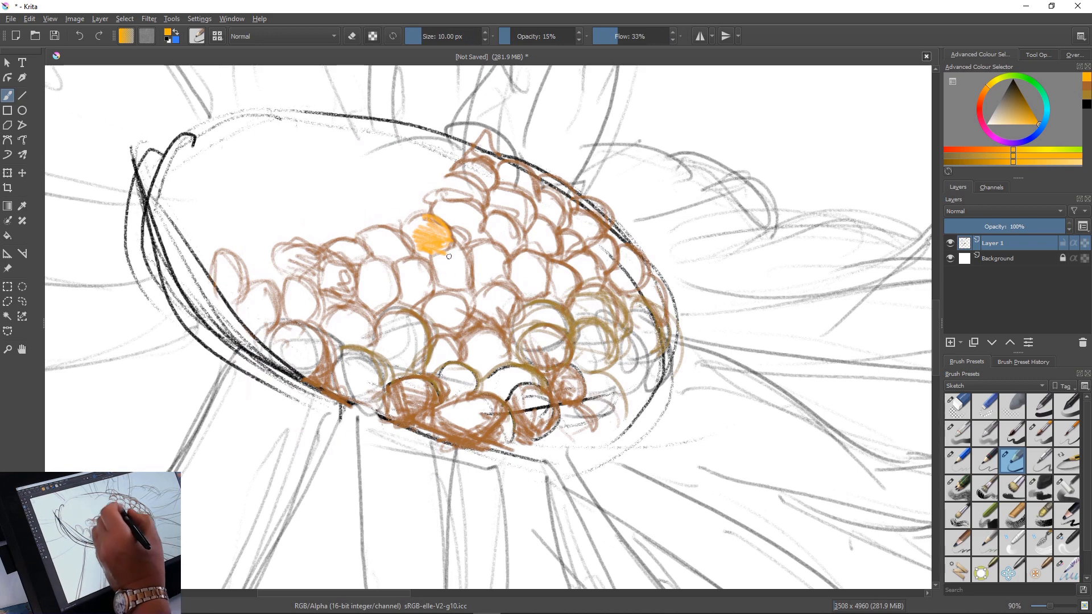
mouse_move(462, 259)
mouse_down()
mouse_move(439, 267)
mouse_move(459, 292)
mouse_move(450, 253)
mouse_move(461, 281)
mouse_move(500, 255)
mouse_move(475, 254)
mouse_move(494, 271)
mouse_move(495, 295)
mouse_move(482, 298)
mouse_move(501, 320)
mouse_up()
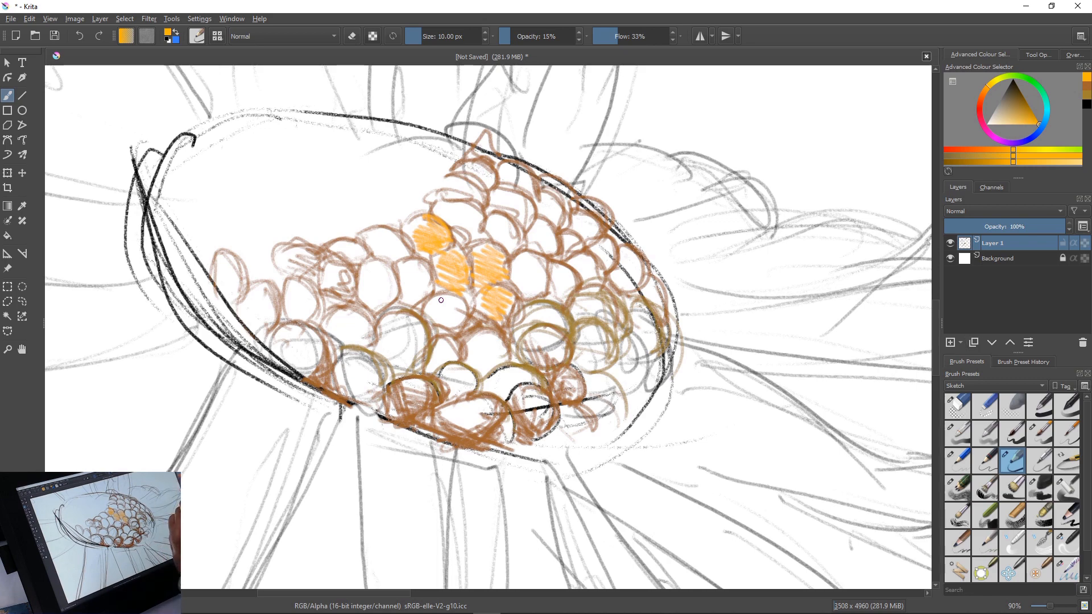
Add a new layer beneath Layer 1 and block in the centres of the main and upper daisies in orange-yellow with the 135 px soft chalk brush
key(Insert)
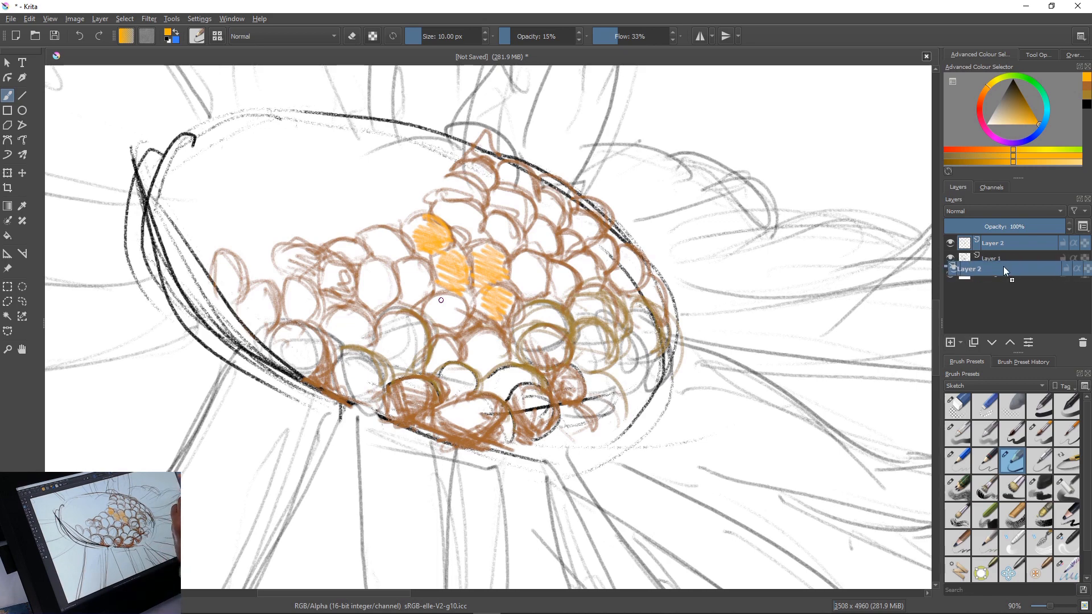
key(ctrl+Page_Down)
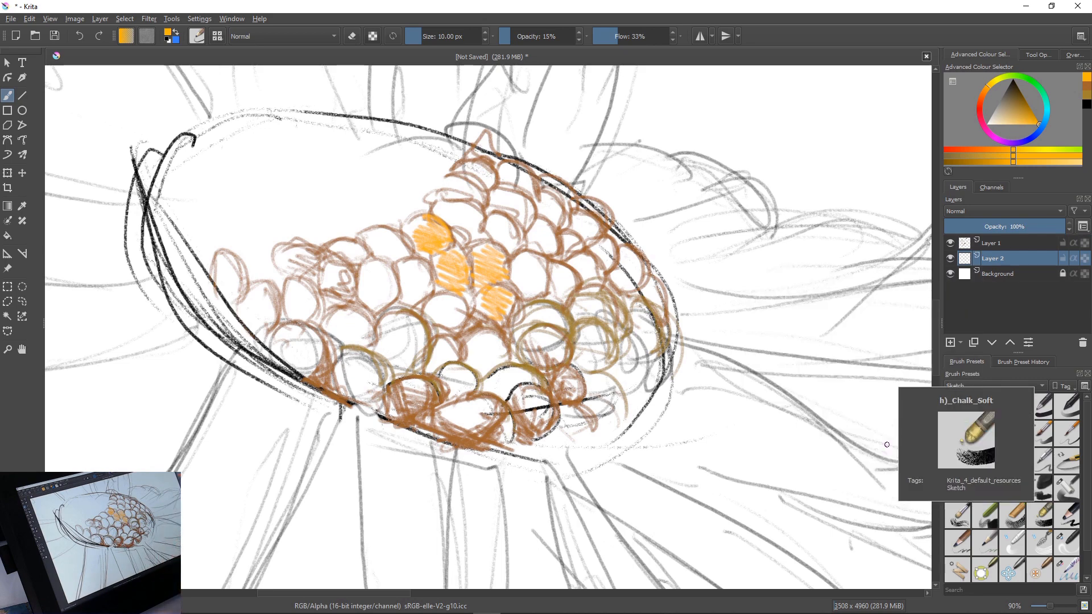
click(1040, 515)
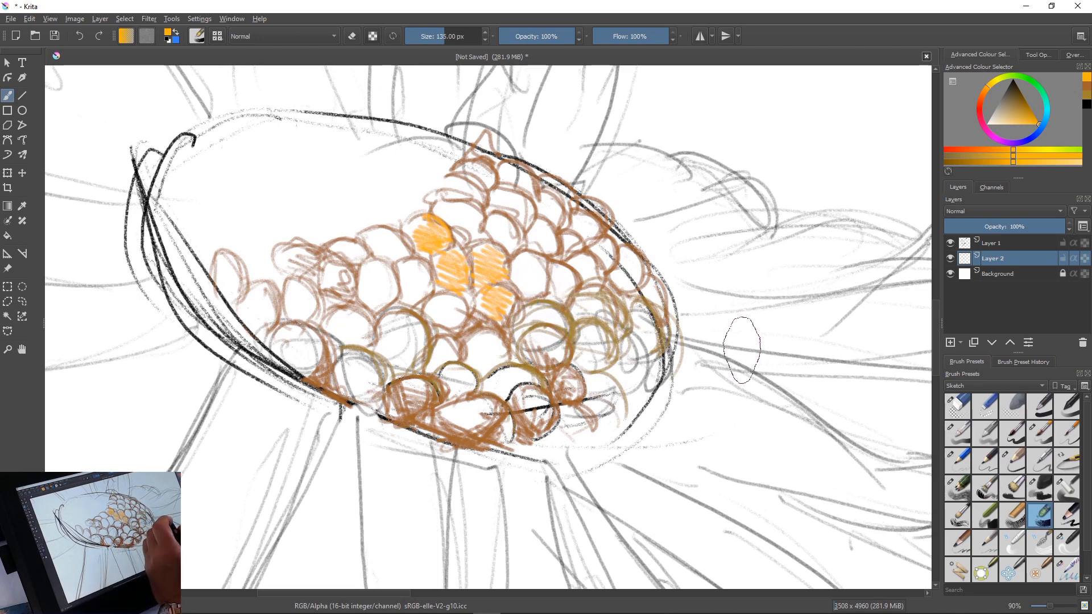
mouse_move(473, 199)
mouse_down()
mouse_move(594, 247)
mouse_move(394, 128)
mouse_move(601, 248)
mouse_move(386, 188)
mouse_move(620, 352)
mouse_move(369, 319)
mouse_move(288, 331)
mouse_move(314, 350)
mouse_up()
right_click(349, 361)
click(586, 378)
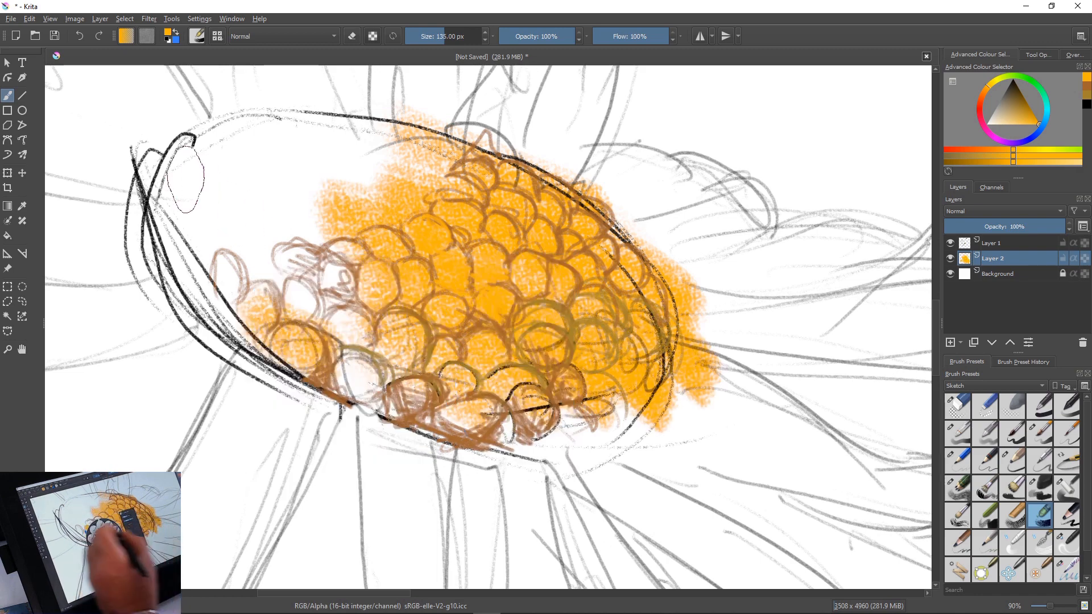
mouse_move(239, 146)
mouse_down()
mouse_move(433, 182)
mouse_move(454, 165)
mouse_move(187, 171)
mouse_move(148, 239)
mouse_move(376, 407)
mouse_move(142, 245)
mouse_move(256, 409)
mouse_up()
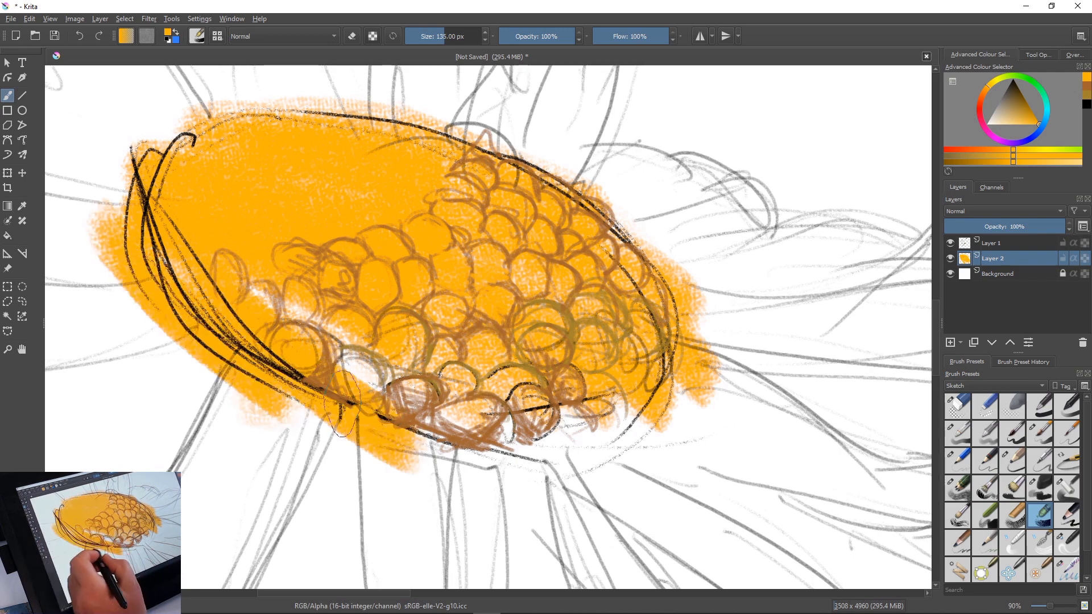
drag(485, 449, 285, 304)
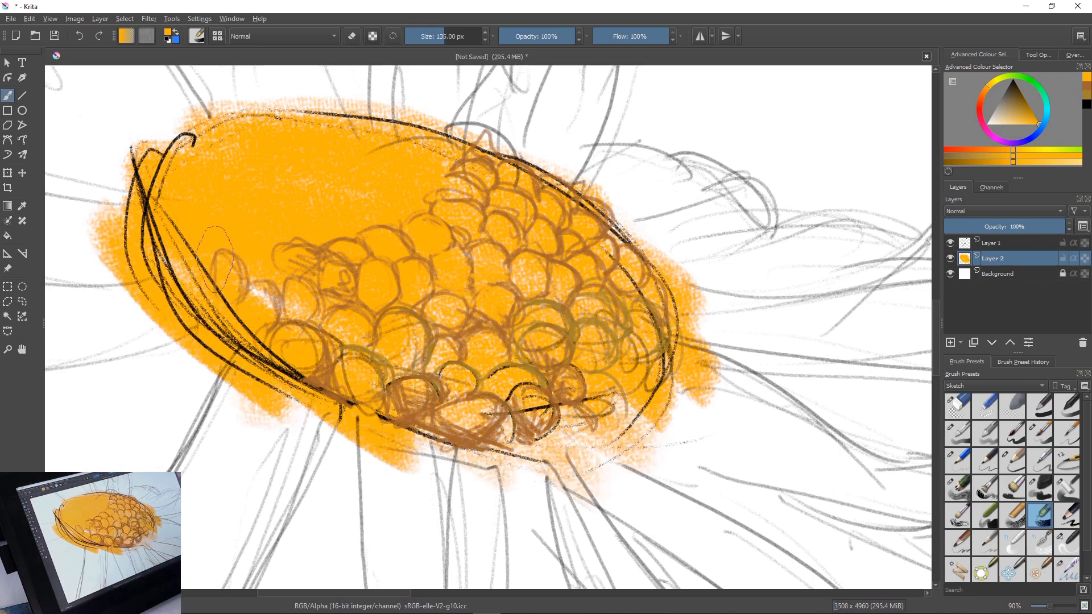
drag(467, 119, 648, 256)
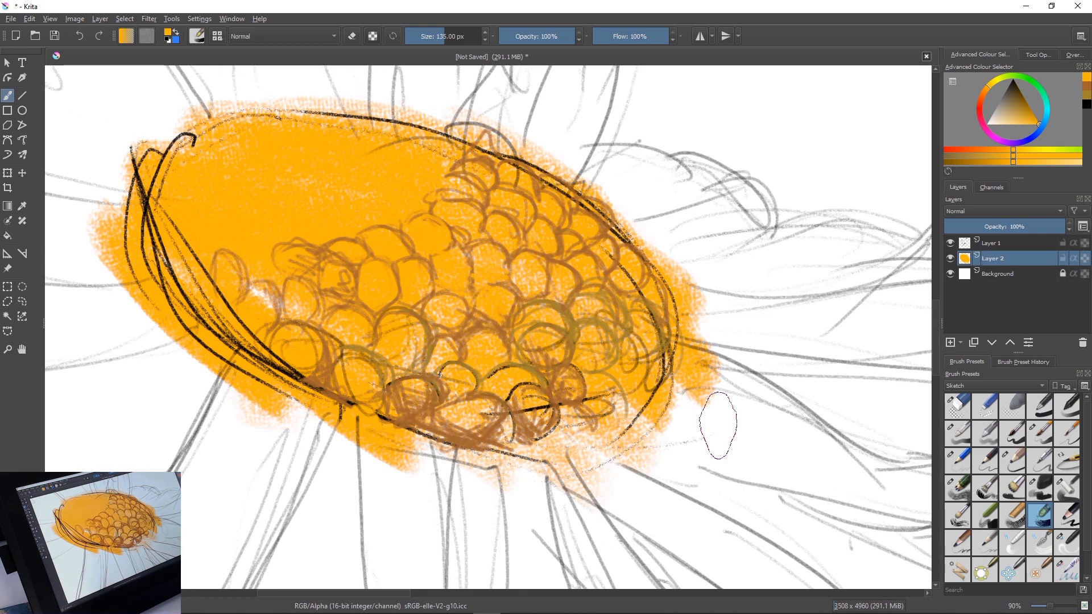
drag(387, 340, 397, 514)
mouse_move(424, 162)
mouse_down()
mouse_move(364, 162)
mouse_move(347, 200)
mouse_move(377, 203)
mouse_up()
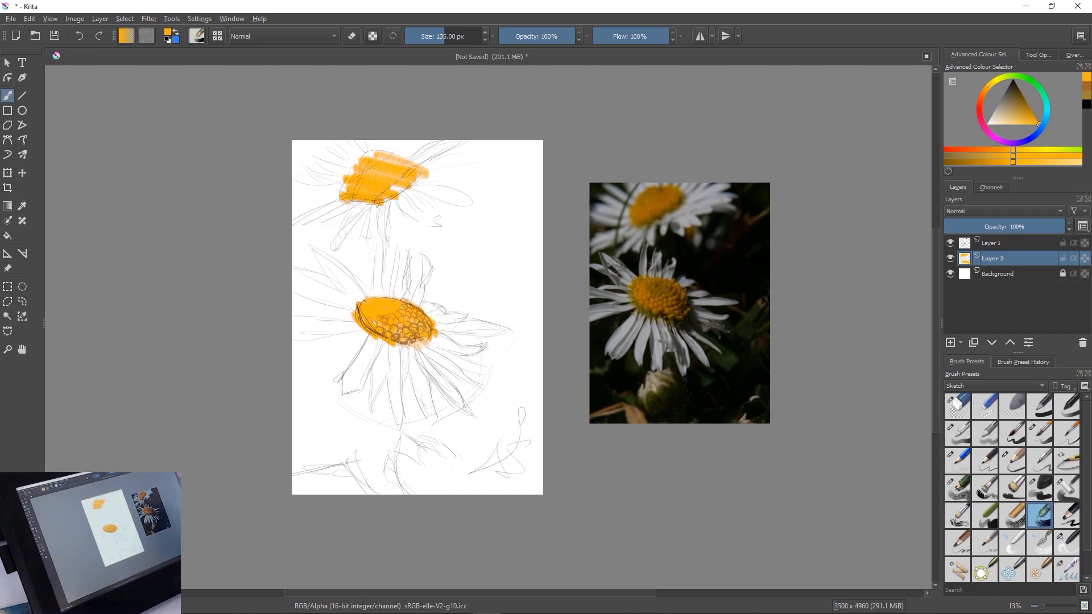
Sample the brown of the florets and outline more florets in the upper middle of the main flower's centre with the 10 px pencil
key(ctrl)
drag(397, 333, 561, 341)
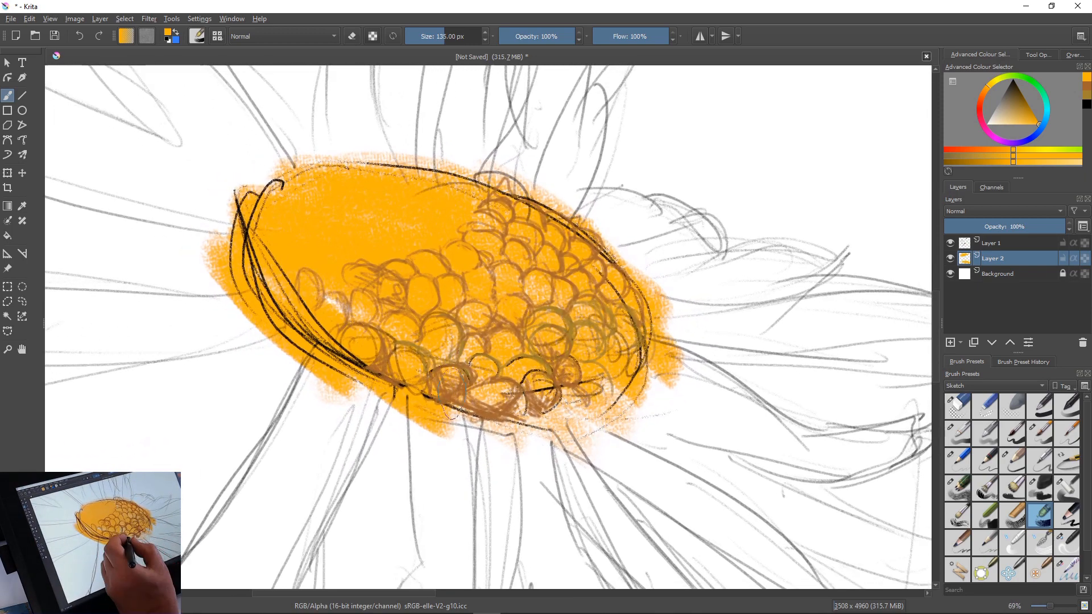
key(alt)
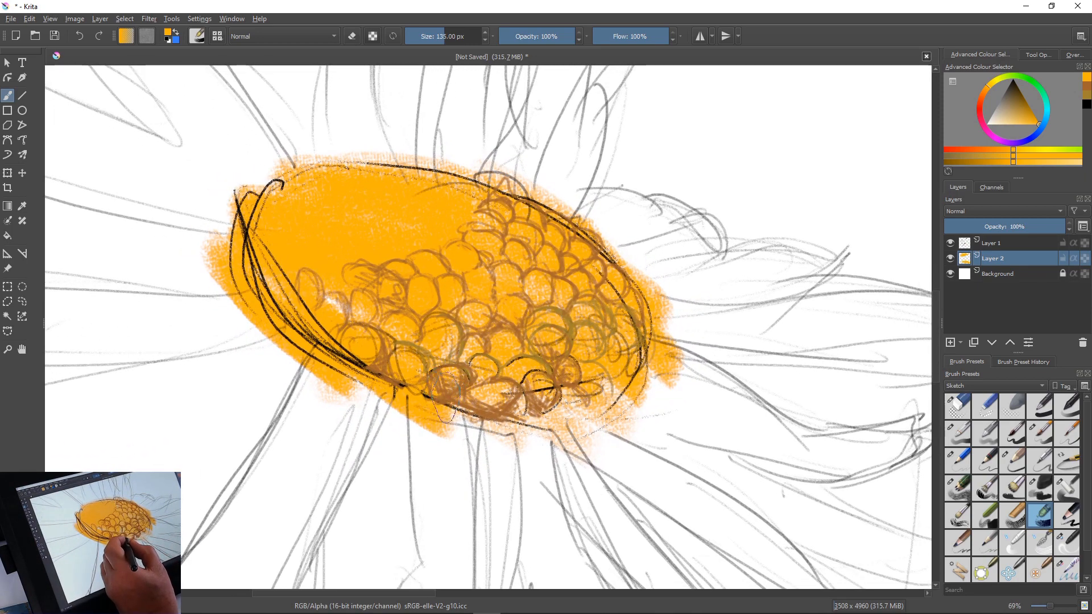
ctrl+click(442, 421)
ctrl+click(448, 398)
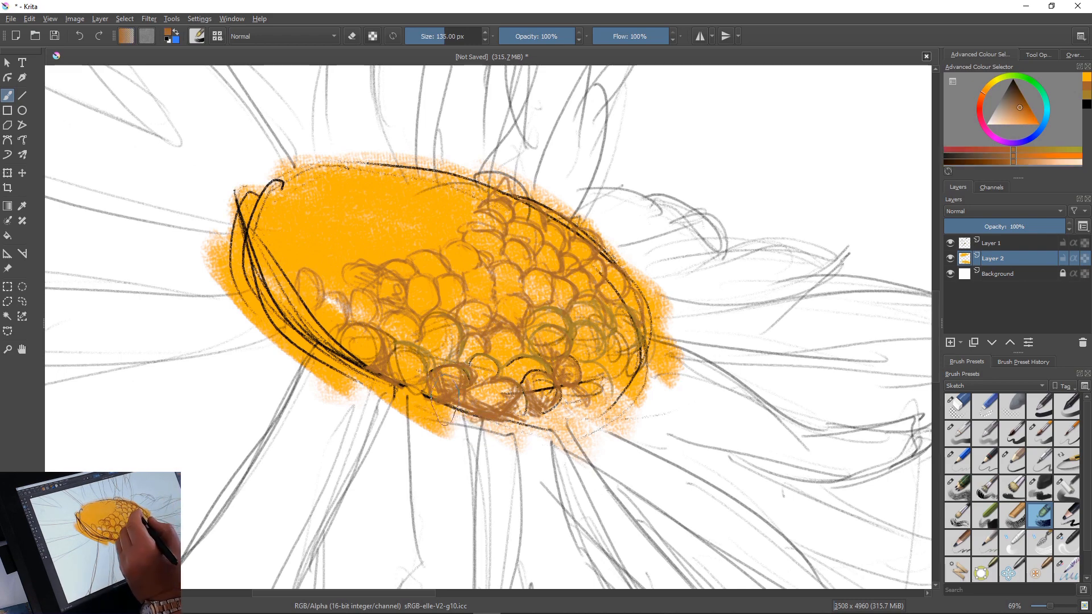
right_click(522, 304)
click(581, 359)
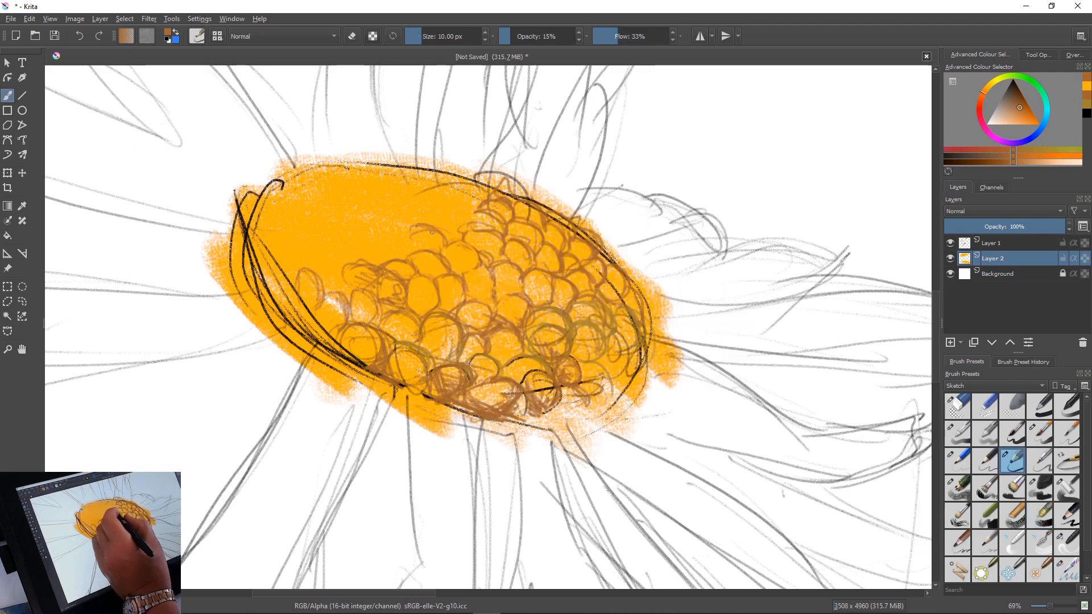
mouse_move(428, 217)
mouse_down()
mouse_move(463, 230)
mouse_move(476, 215)
mouse_move(433, 208)
mouse_move(477, 225)
mouse_up()
key(k)
key(k)
key(k)
drag(445, 199, 454, 194)
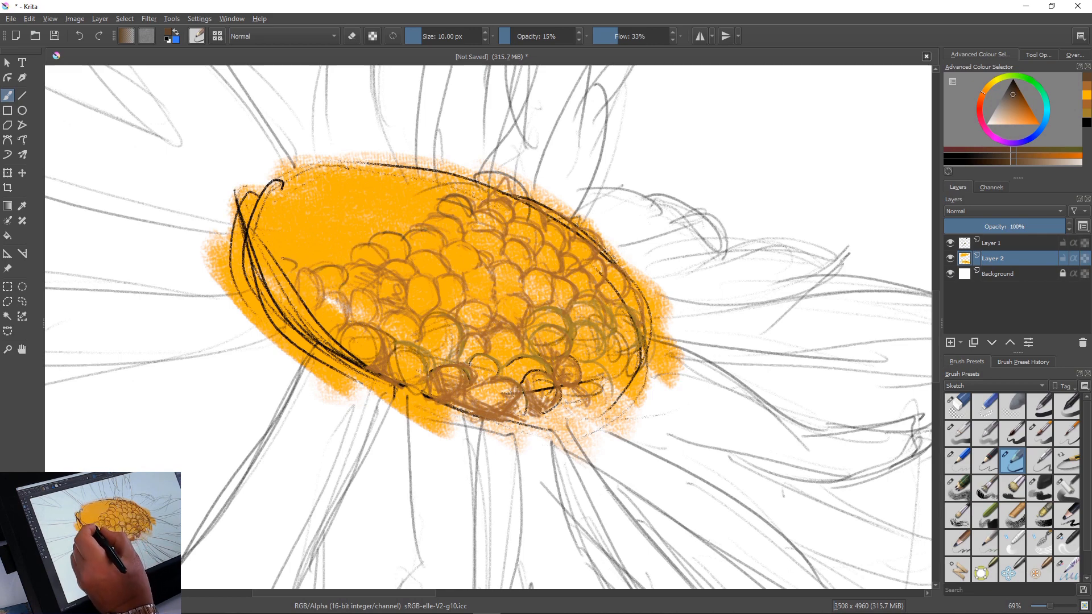
Fill the remaining far-side and upper edge of the main flower's centre with rows of dark brown floret outlines
drag(306, 255, 336, 265)
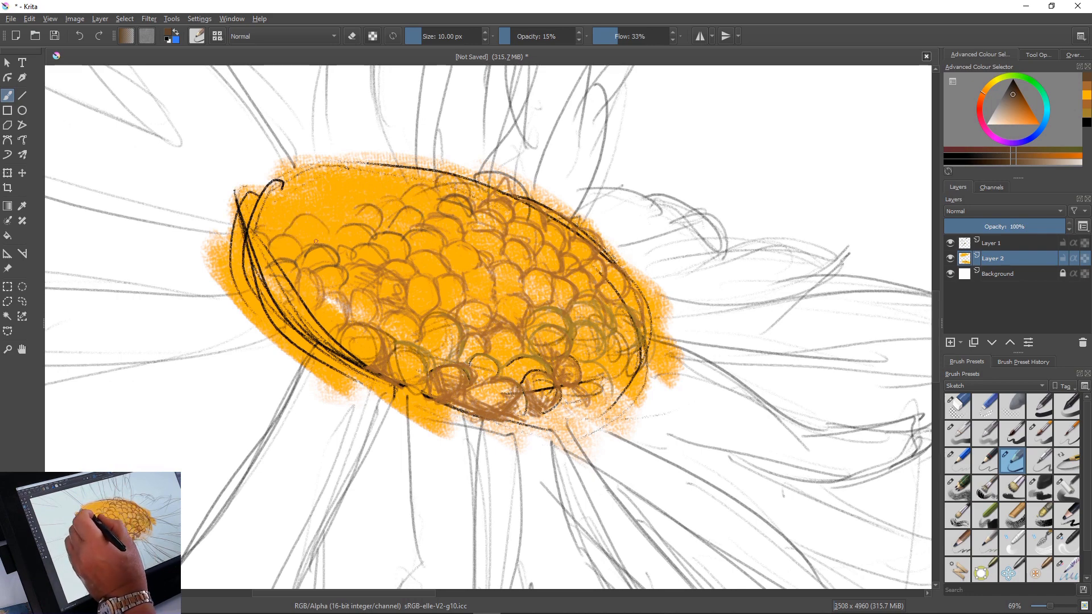
drag(306, 217, 333, 235)
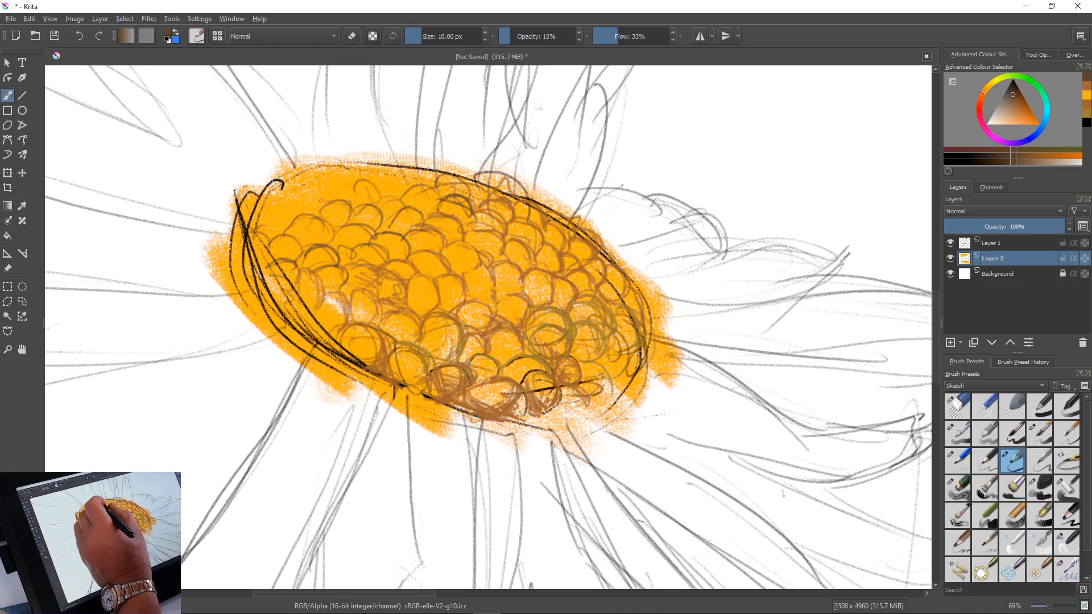
drag(316, 176, 342, 189)
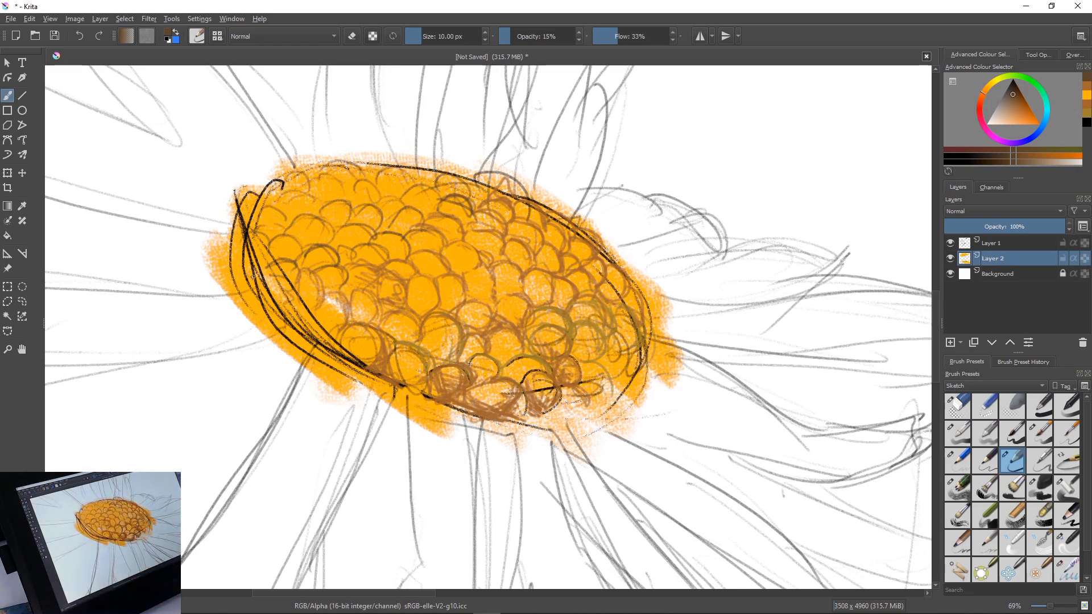
Redraw the edges and notched tip of the broad lower-left petal of the main flower in dark brown pencil
drag(436, 479, 448, 261)
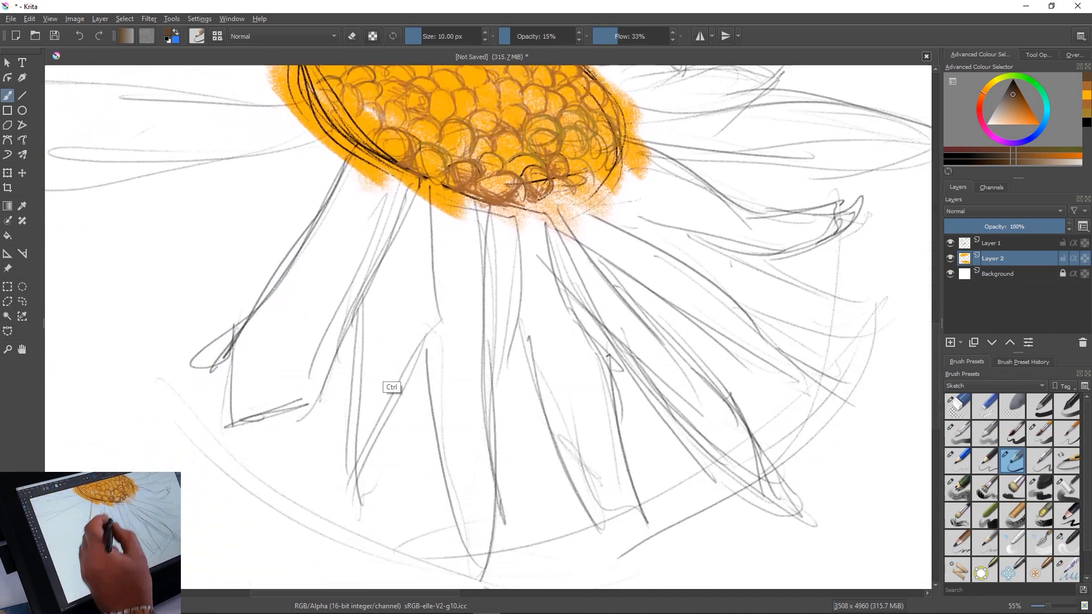
drag(392, 388, 422, 440)
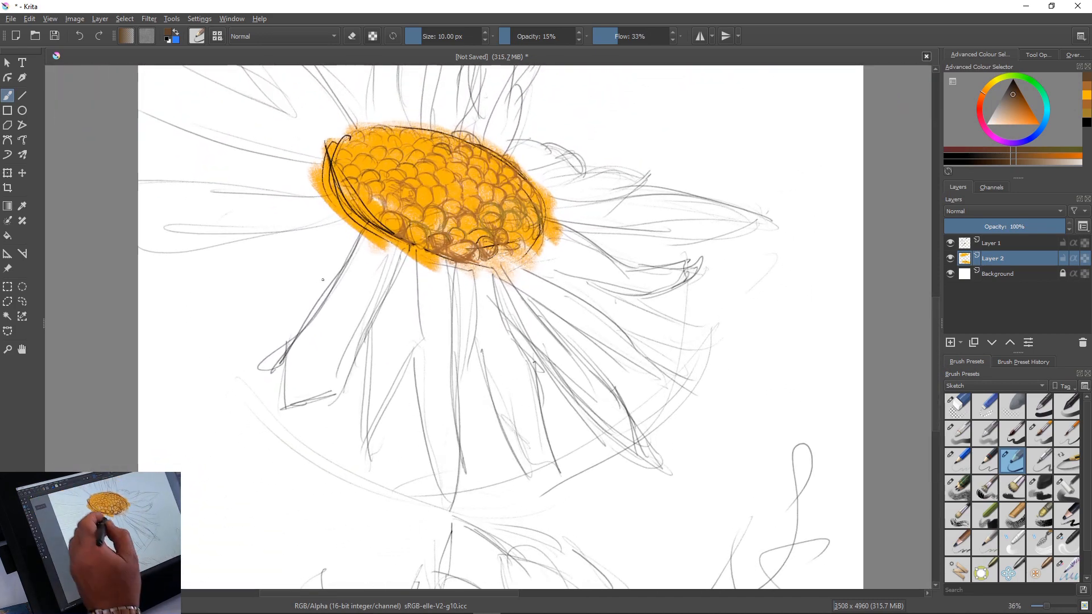
drag(368, 321, 354, 359)
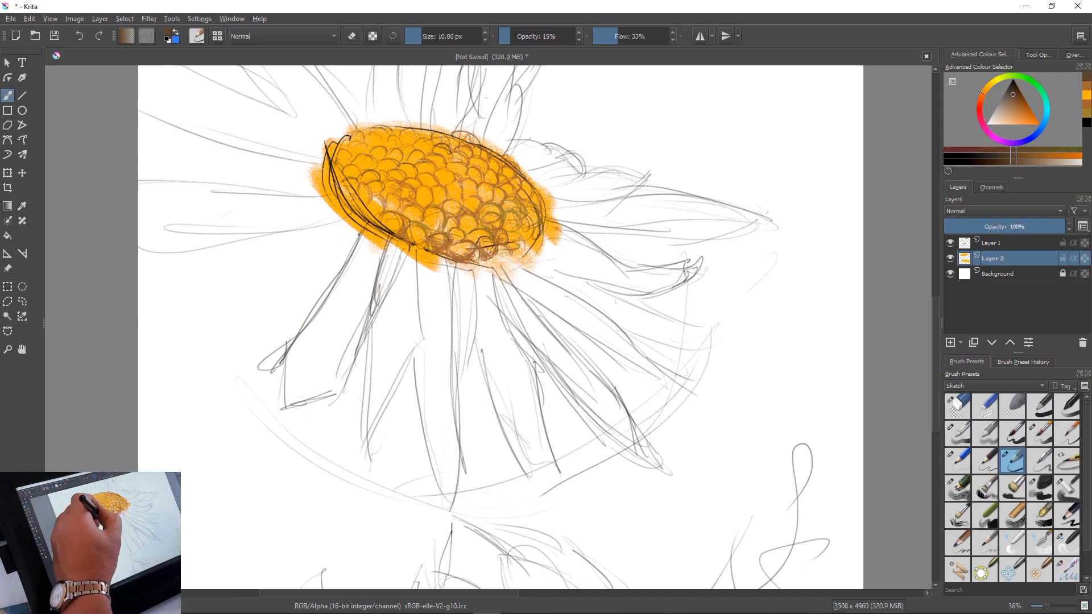
drag(360, 235, 302, 327)
drag(331, 288, 302, 326)
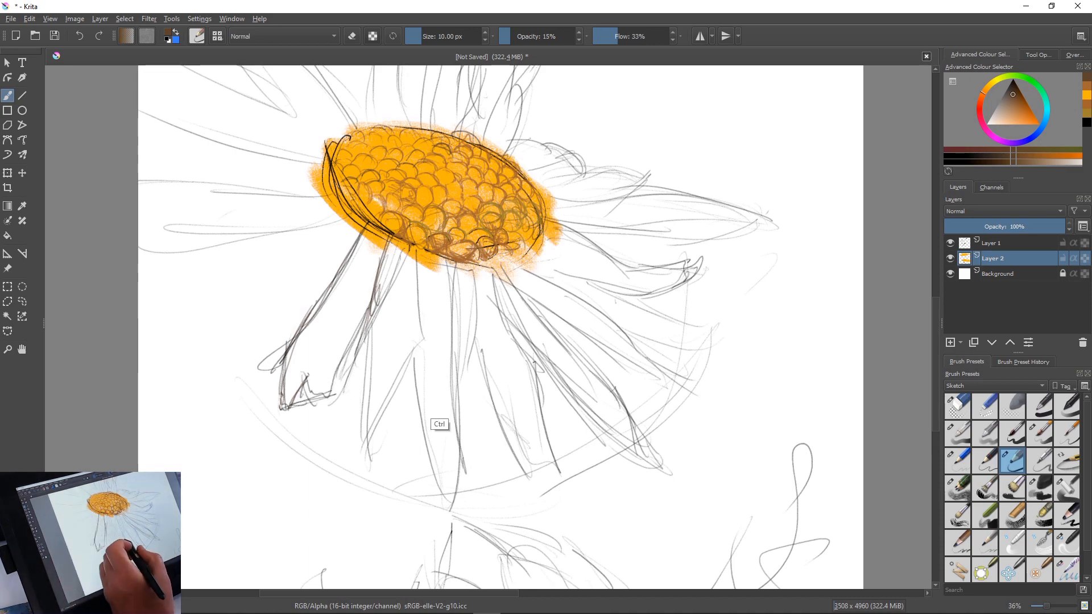
drag(432, 396, 338, 449)
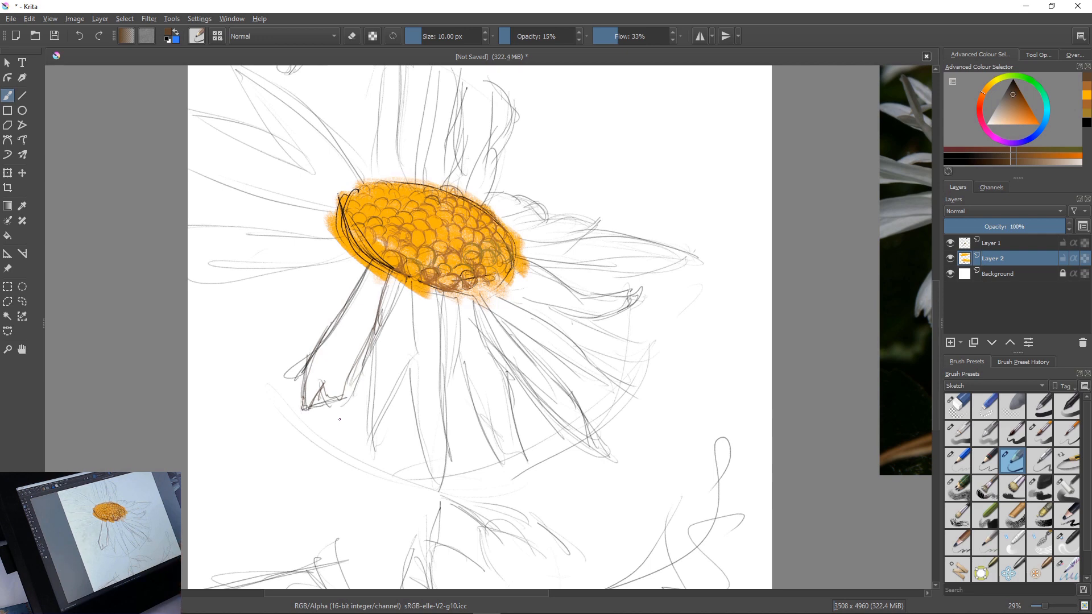
Switch to the textured 90 px sketch brush, test it beside the main flower, and choose a dark blue-violet paint colour
click(1012, 515)
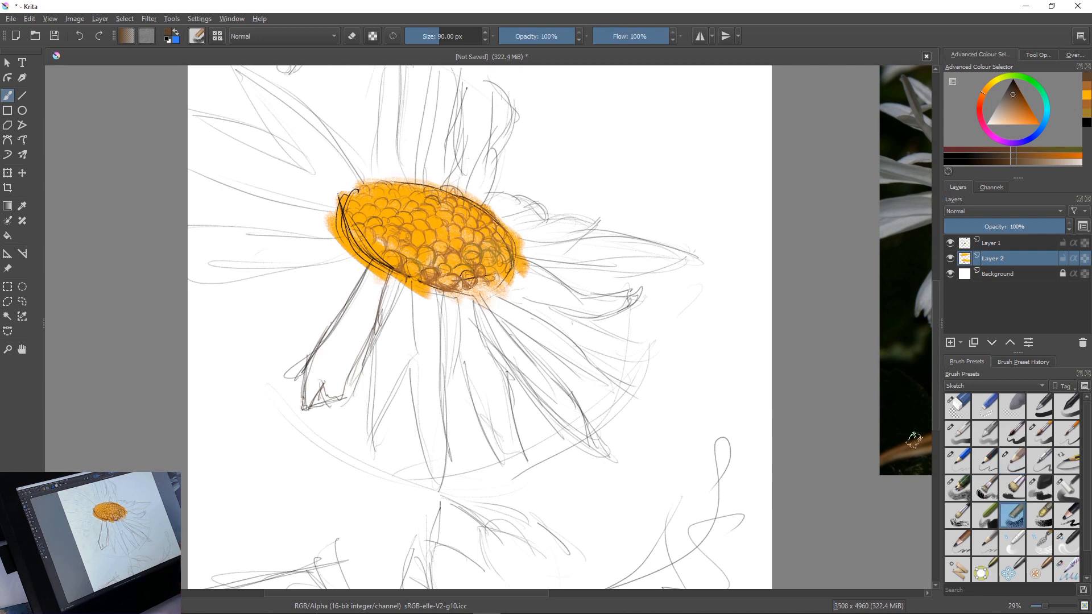
drag(690, 307, 702, 341)
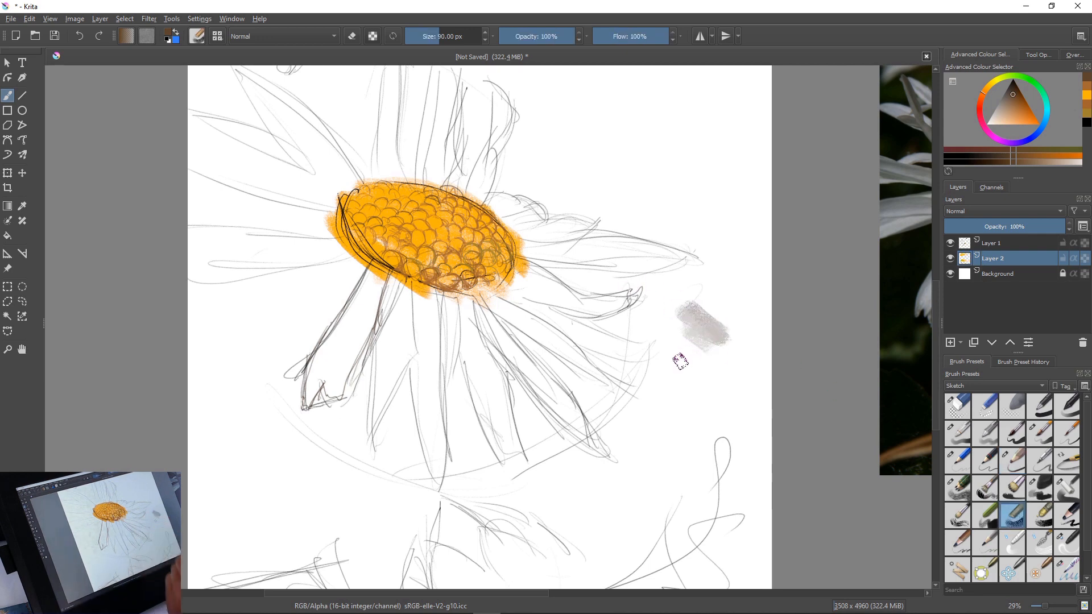
click(1010, 86)
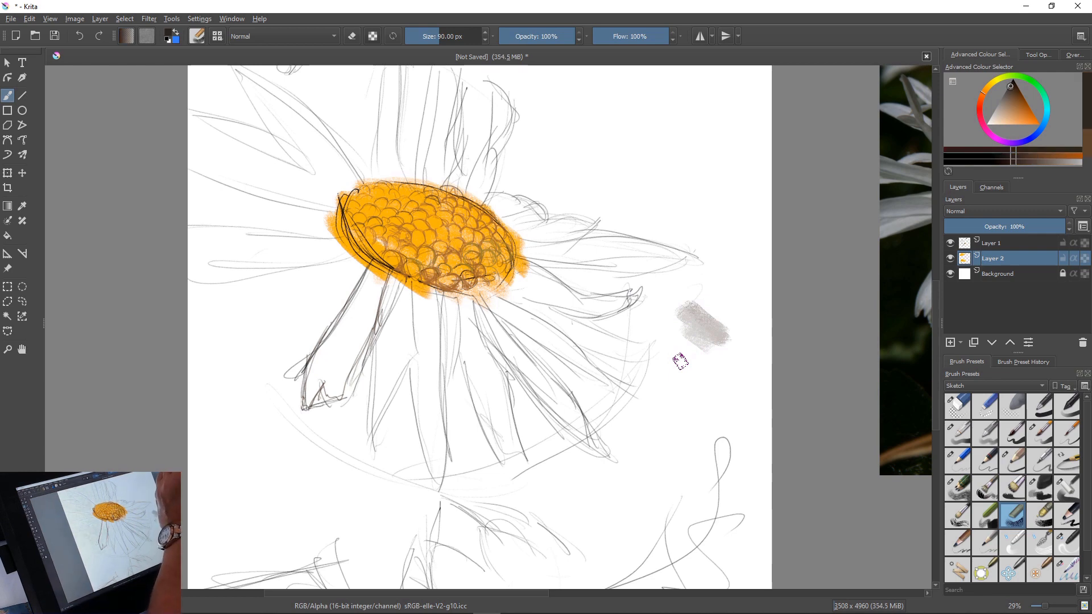
drag(1034, 82, 1025, 140)
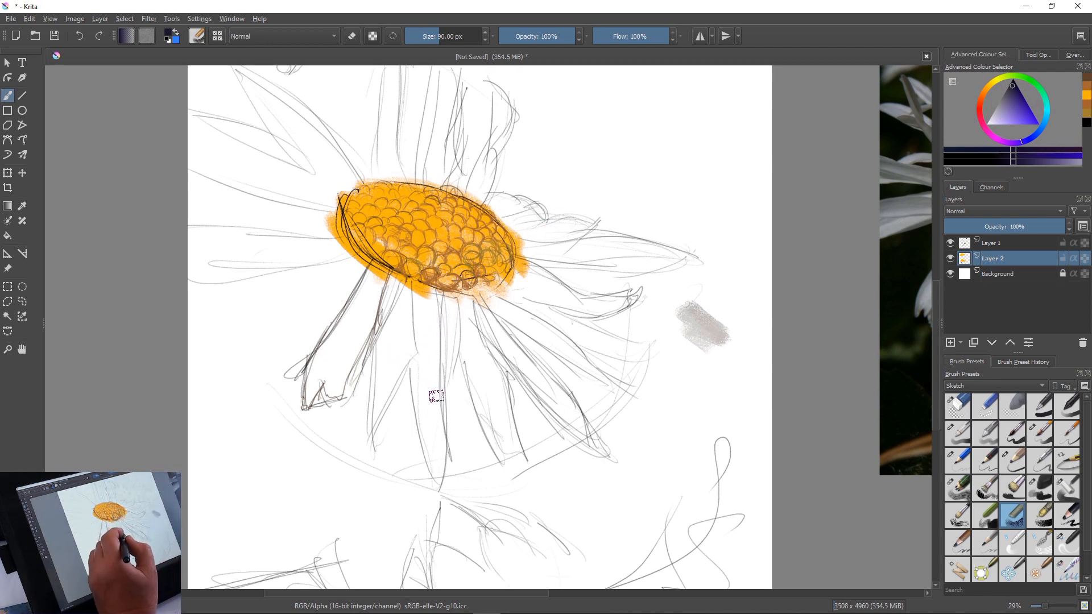
Paint short dark blue-violet shadow strokes between the petals below, left of and above the main flower's centre
drag(442, 296, 441, 329)
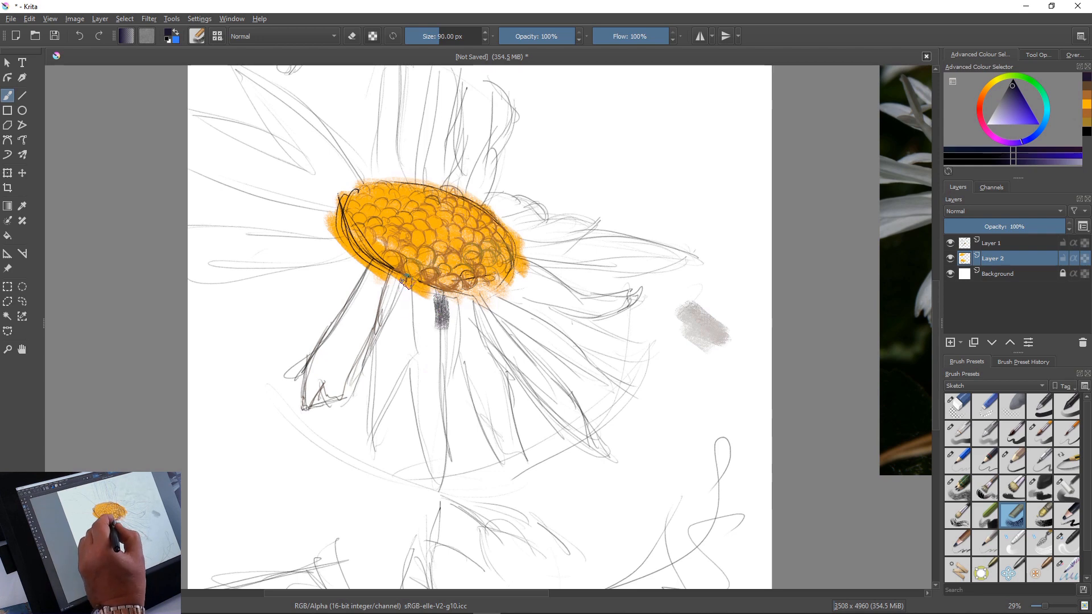
drag(393, 284, 384, 319)
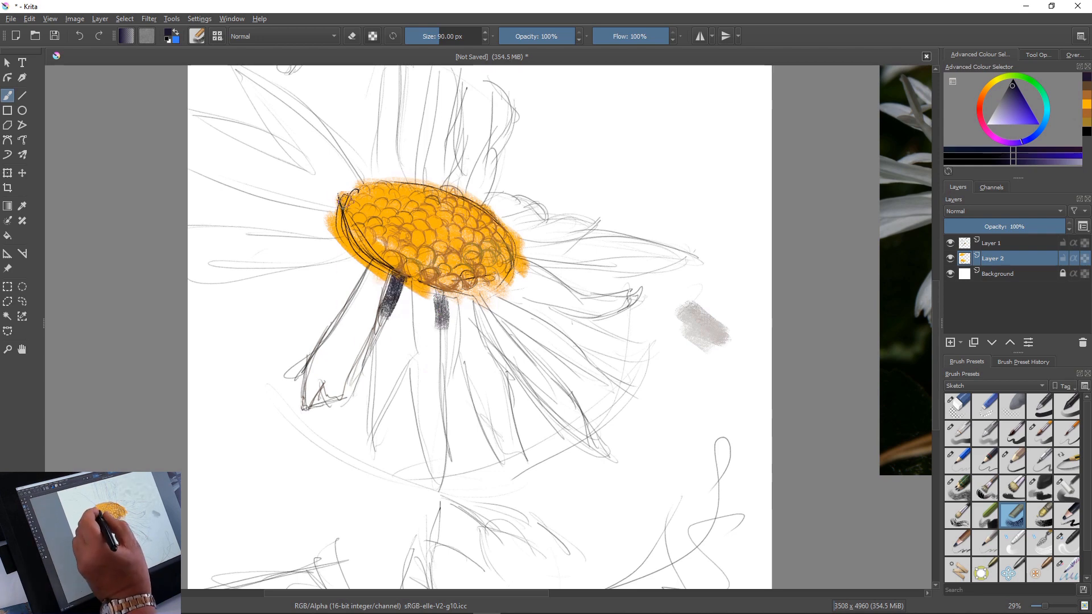
drag(367, 253, 340, 293)
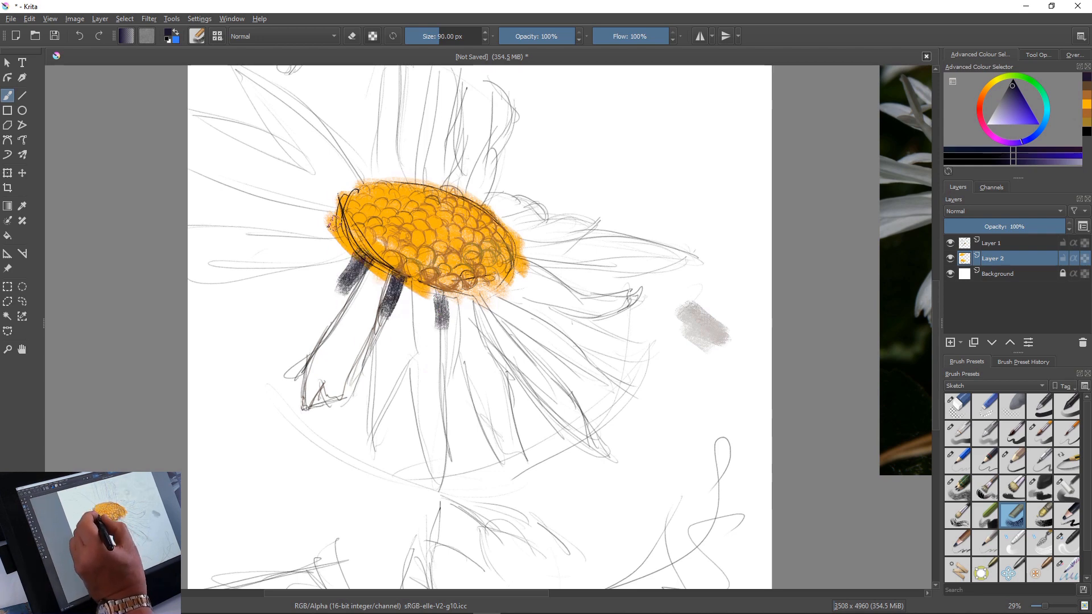
mouse_move(336, 226)
mouse_down()
mouse_move(293, 230)
mouse_move(275, 214)
mouse_up()
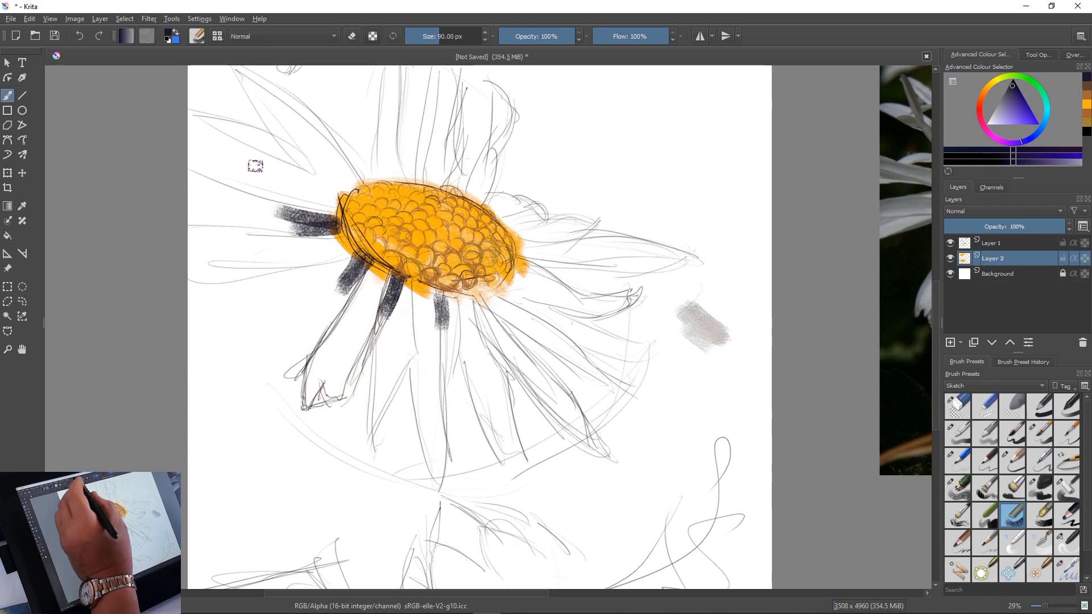
drag(324, 181, 247, 116)
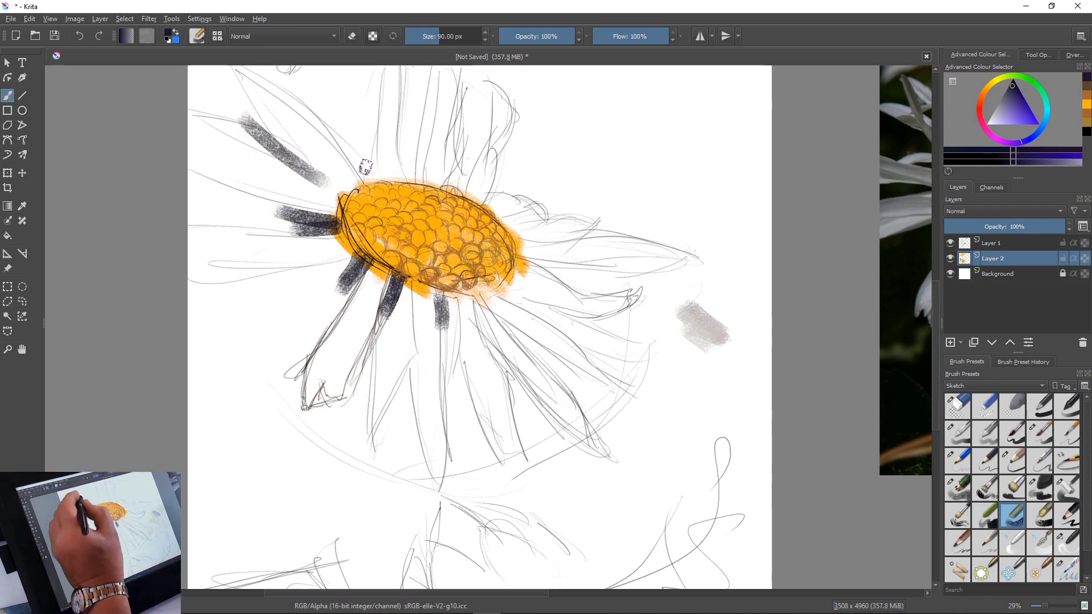
mouse_move(364, 177)
mouse_down()
mouse_move(341, 113)
mouse_move(364, 117)
mouse_up()
drag(412, 181, 407, 120)
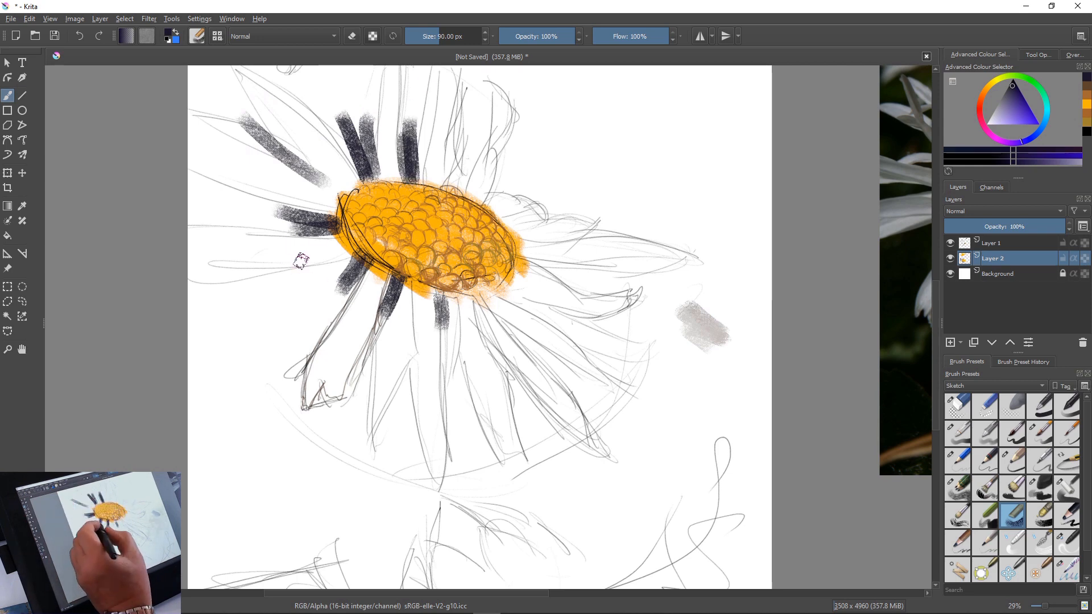
mouse_move(344, 262)
mouse_down()
mouse_move(248, 285)
mouse_move(288, 308)
mouse_up()
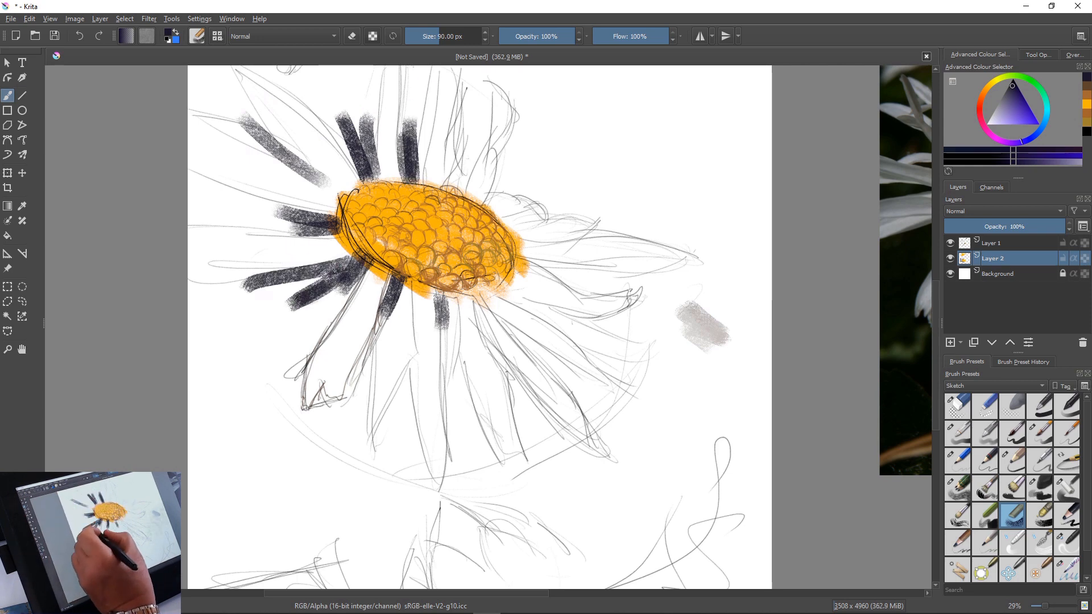
drag(359, 267, 302, 345)
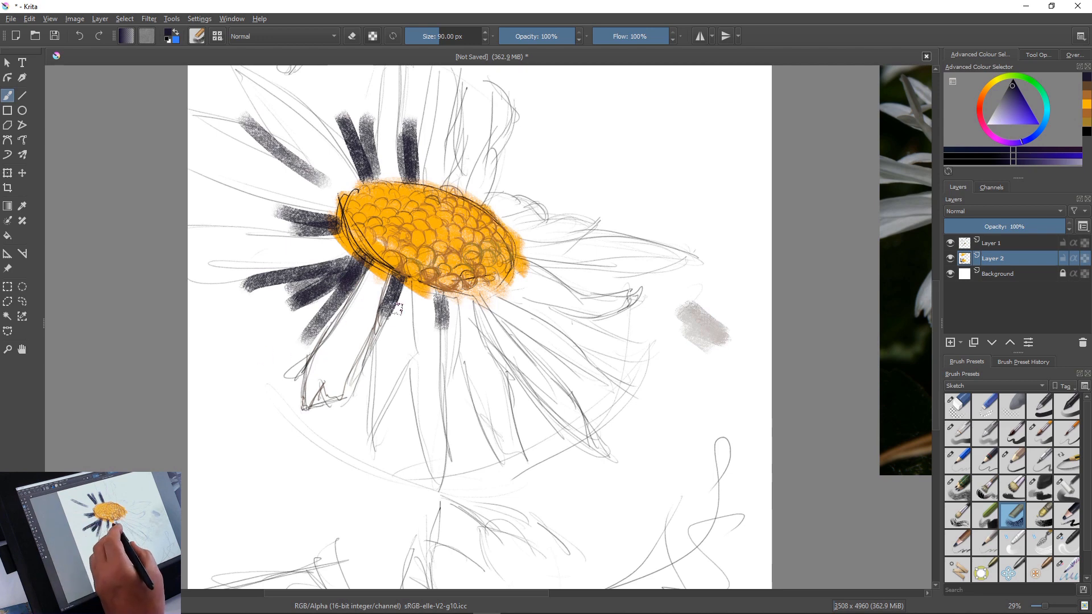
Shade the petal bases below and to the lower right of the main flower's centre, lightening the blue-violet paint
mouse_move(520, 250)
mouse_down()
mouse_move(521, 294)
mouse_move(537, 267)
mouse_move(543, 283)
mouse_move(517, 314)
mouse_move(500, 310)
mouse_move(495, 291)
mouse_move(497, 308)
mouse_move(515, 297)
mouse_move(548, 315)
mouse_move(495, 297)
mouse_move(536, 327)
mouse_move(490, 306)
mouse_move(501, 314)
mouse_move(479, 335)
mouse_move(475, 305)
mouse_move(530, 347)
mouse_move(574, 337)
mouse_move(518, 334)
mouse_move(484, 309)
mouse_move(499, 348)
mouse_up()
key(l)
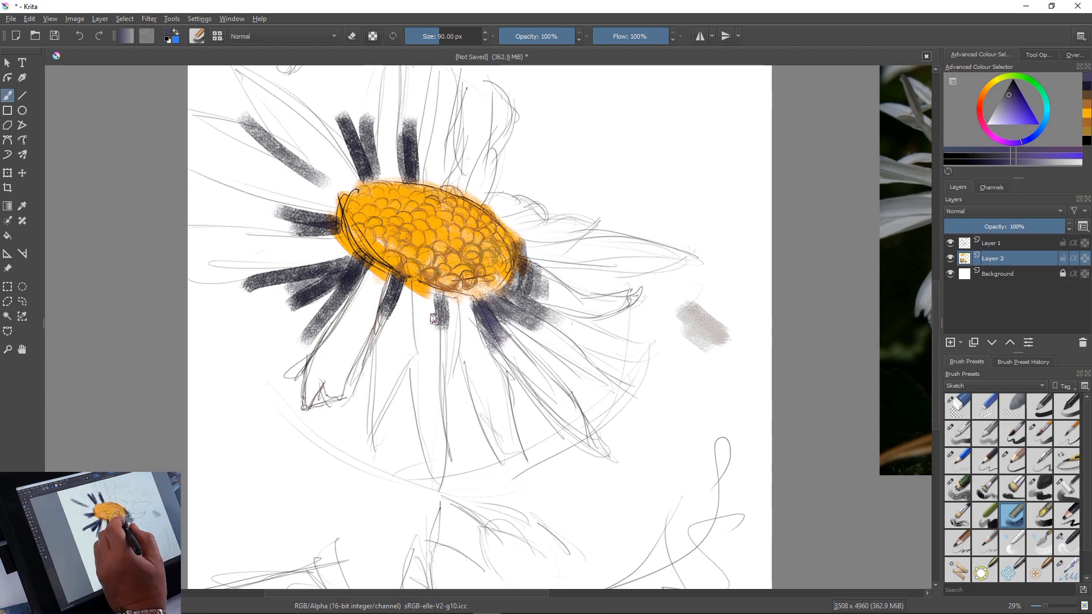
mouse_move(465, 305)
mouse_down()
mouse_move(486, 355)
mouse_move(471, 341)
mouse_move(449, 357)
mouse_up()
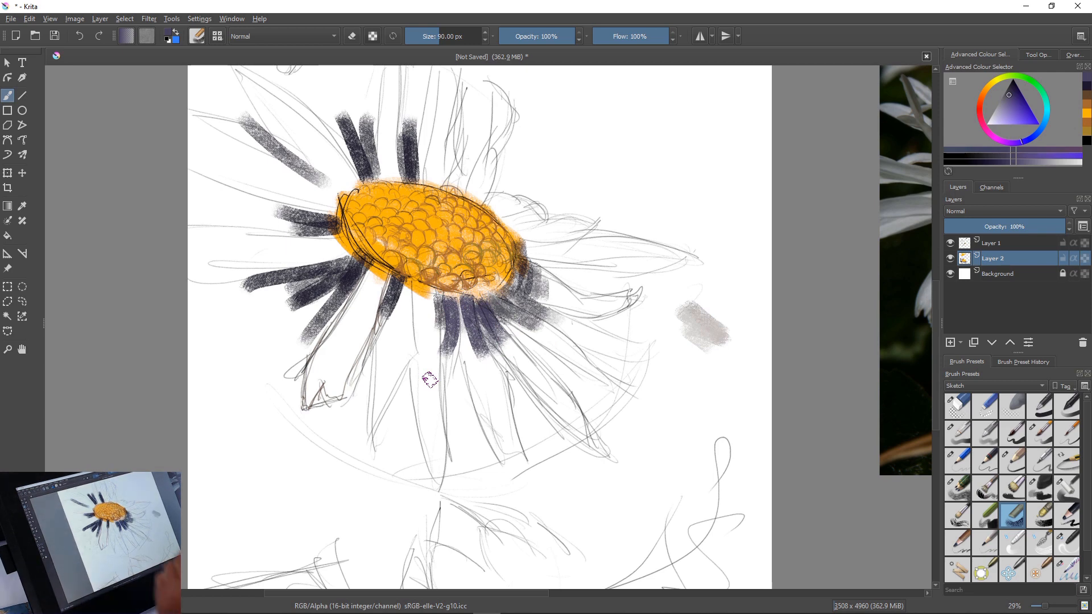
Choose an orange-brown and shade the lower-right florets and bottom rim of the main flower's centre
click(980, 96)
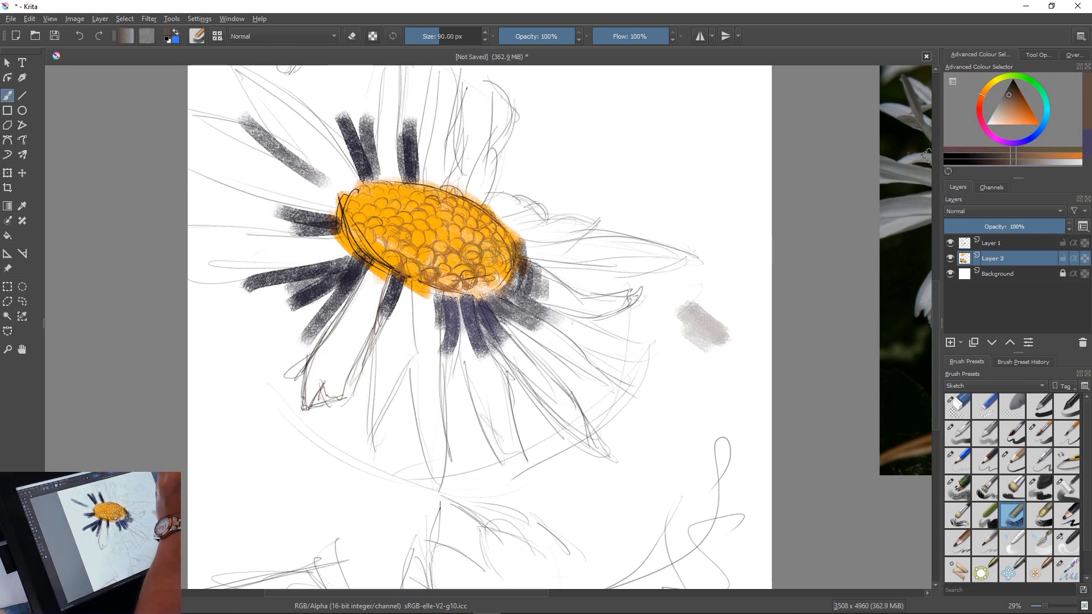
click(1019, 106)
mouse_move(495, 253)
mouse_down()
mouse_move(500, 283)
mouse_move(502, 242)
mouse_move(512, 263)
mouse_up()
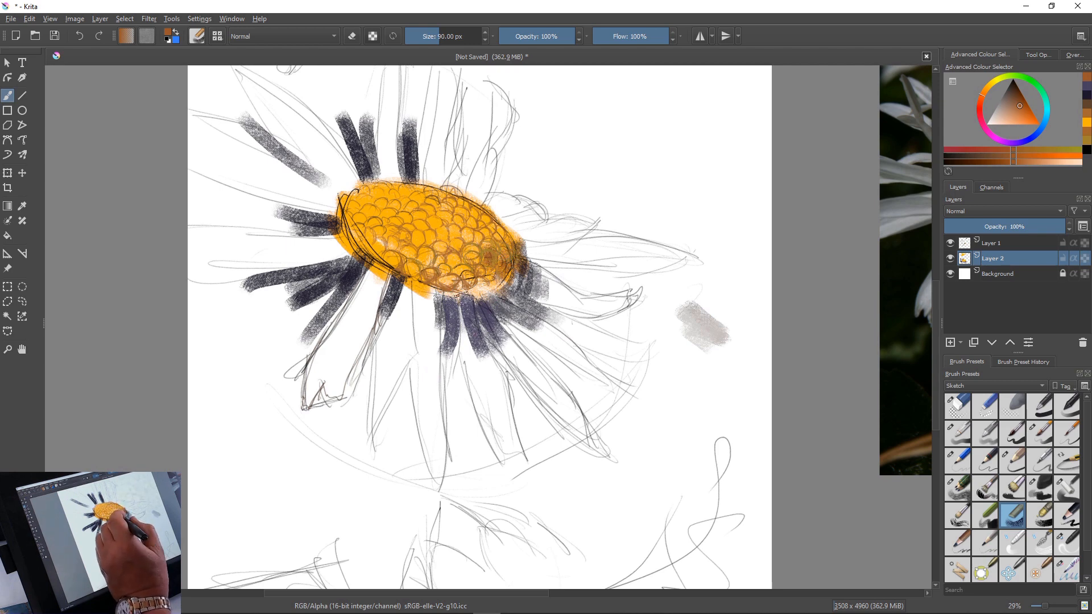
drag(480, 243, 490, 255)
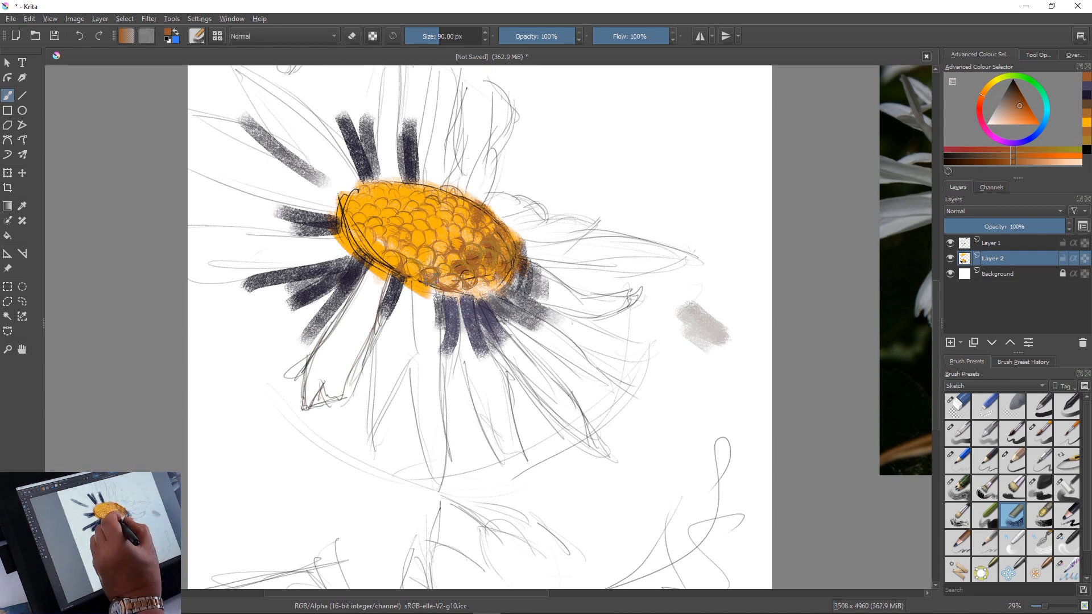
mouse_move(431, 274)
mouse_down()
mouse_move(402, 289)
mouse_move(421, 295)
mouse_move(406, 325)
mouse_move(417, 337)
mouse_move(435, 292)
mouse_move(450, 311)
mouse_up()
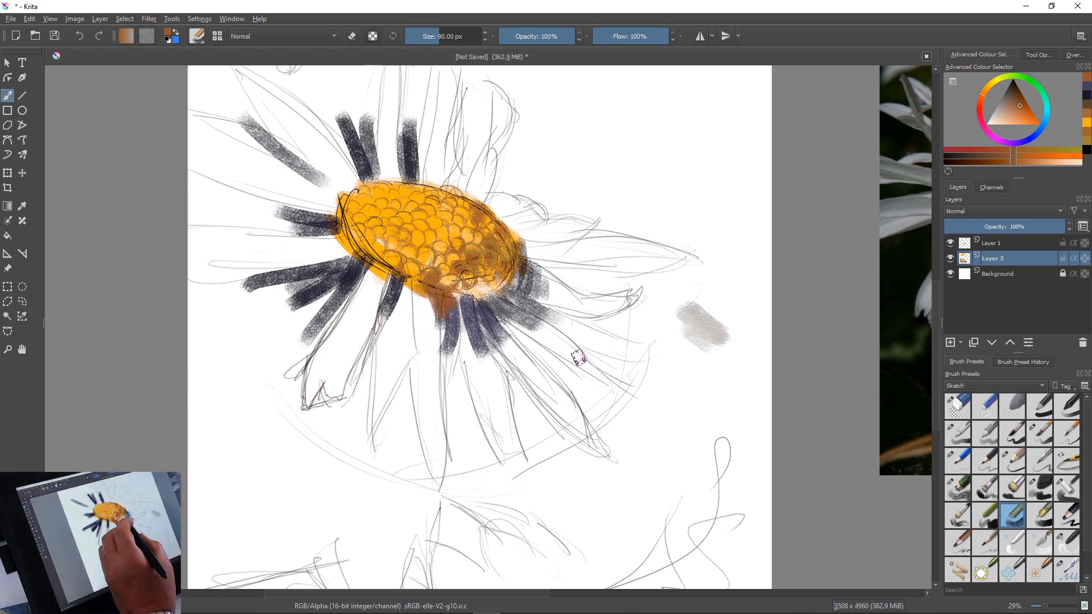
Swap to the blue colour, darken it to a muted navy, and enlarge the brush to 230 px
drag(439, 319, 448, 393)
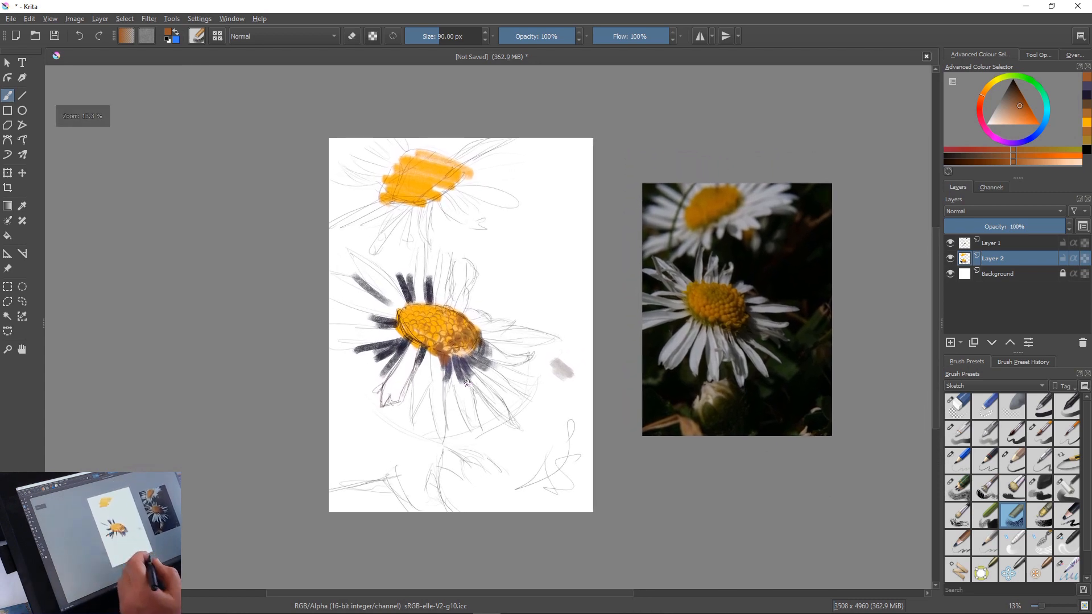
key(x)
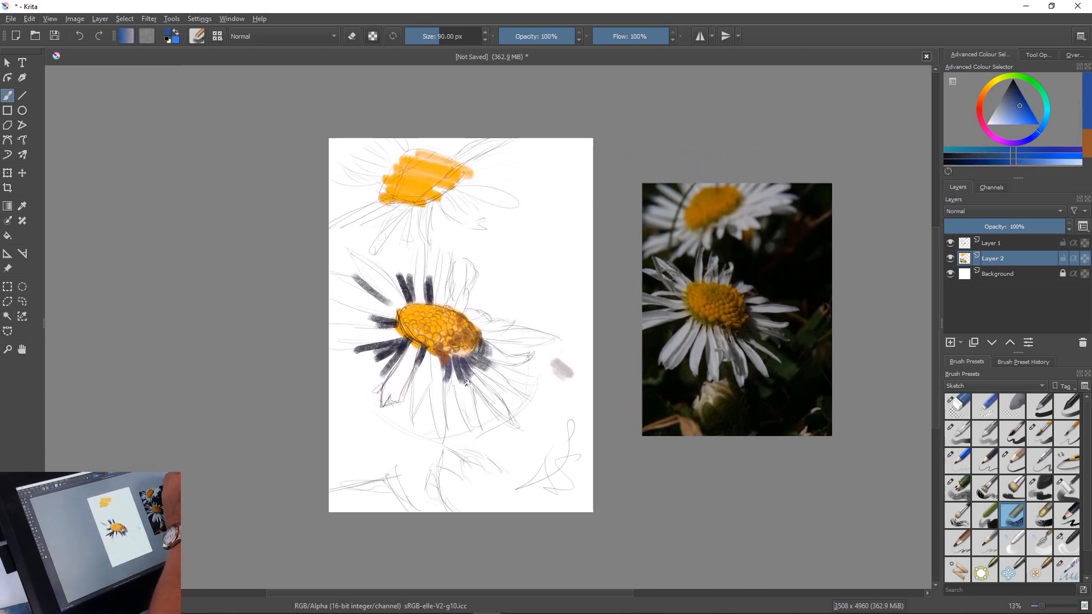
click(1017, 94)
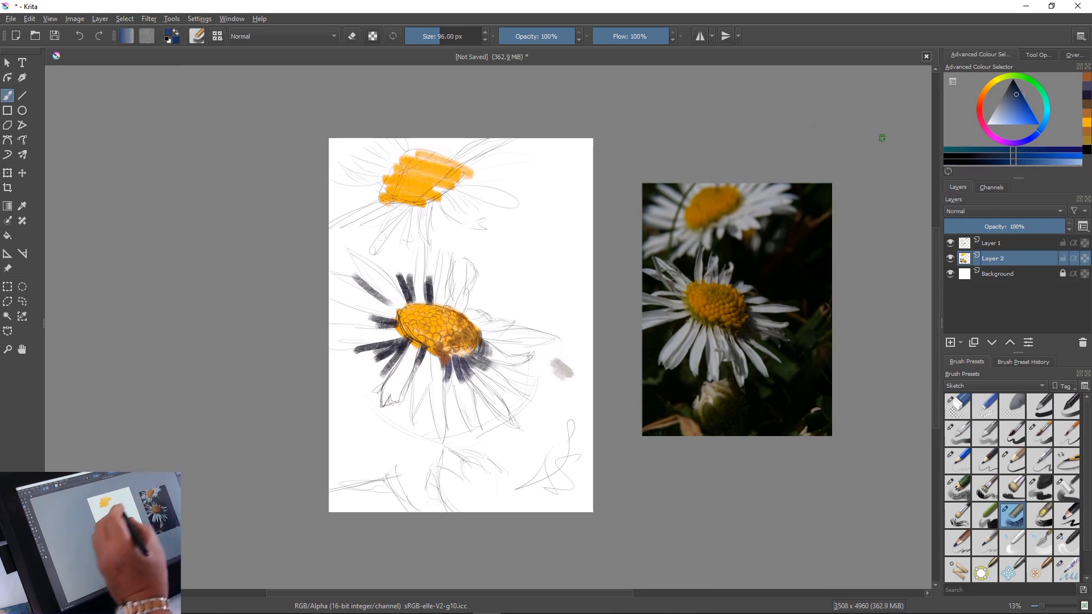
key(bracketright)
key(bracketright)
key(bracketright)
key(bracketright)
key(bracketright)
key(bracketright)
key(bracketright)
key(bracketright)
key(bracketright)
key(bracketright)
key(bracketright)
key(bracketright)
key(bracketright)
key(bracketright)
key(bracketright)
key(bracketright)
key(bracketright)
key(bracketright)
key(bracketright)
key(bracketright)
key(bracketleft)
key(bracketleft)
key(bracketleft)
key(bracketleft)
key(bracketleft)
key(bracketleft)
key(bracketleft)
key(bracketleft)
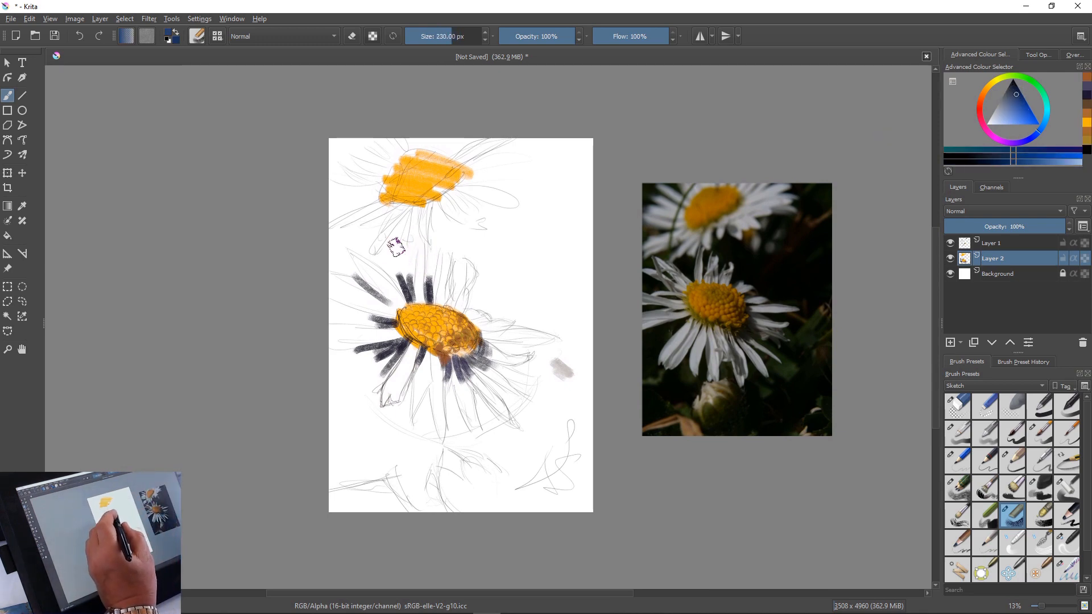
Paint muted navy strokes between the main flower's petals above and left of its centre with a brush of about 201 px
drag(431, 240, 428, 312)
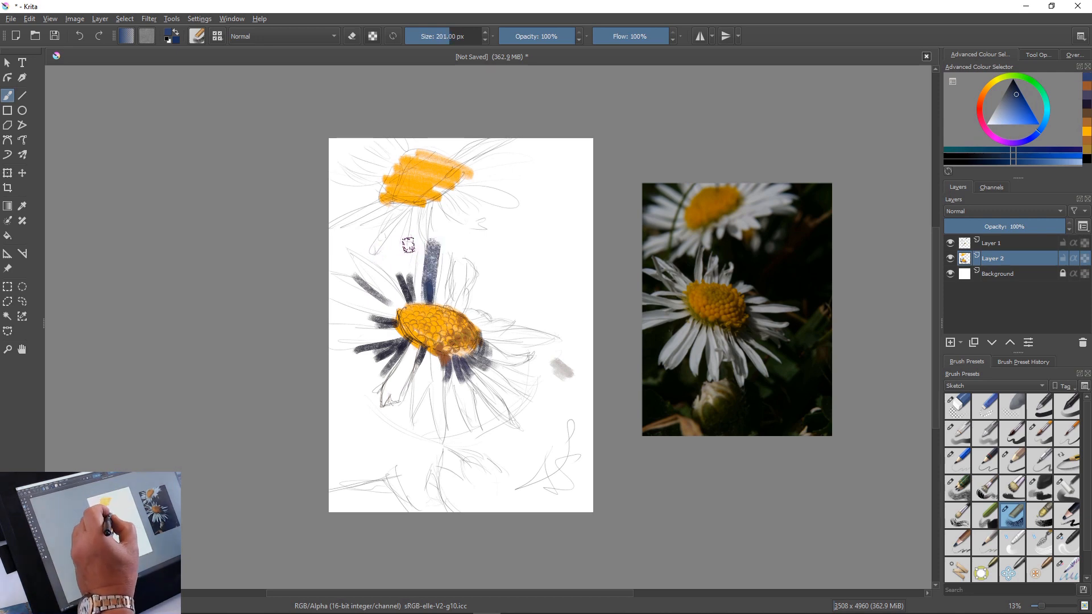
drag(408, 234, 414, 291)
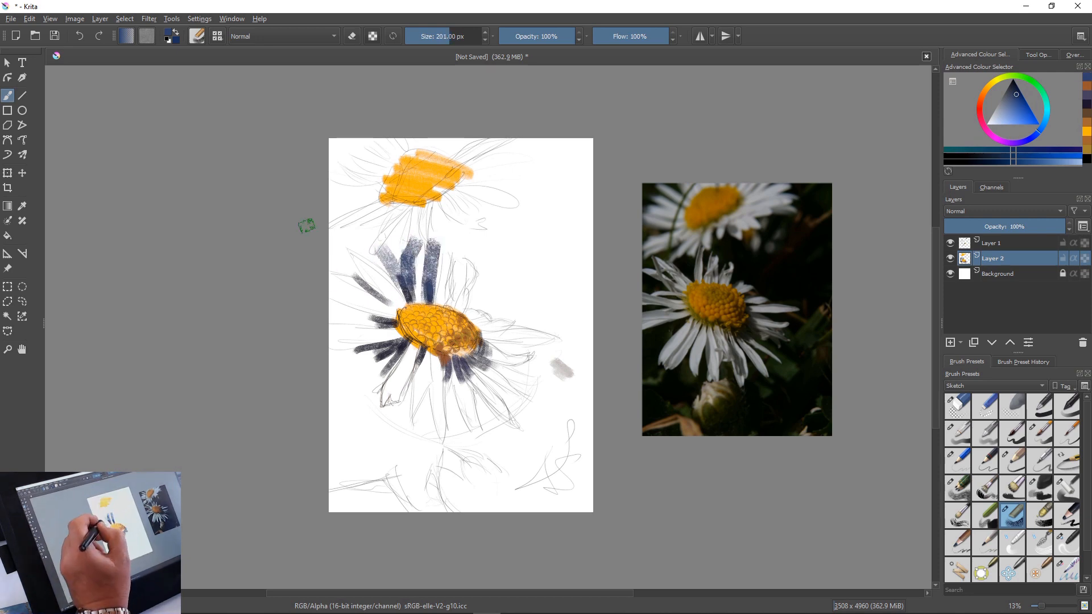
drag(354, 247, 401, 284)
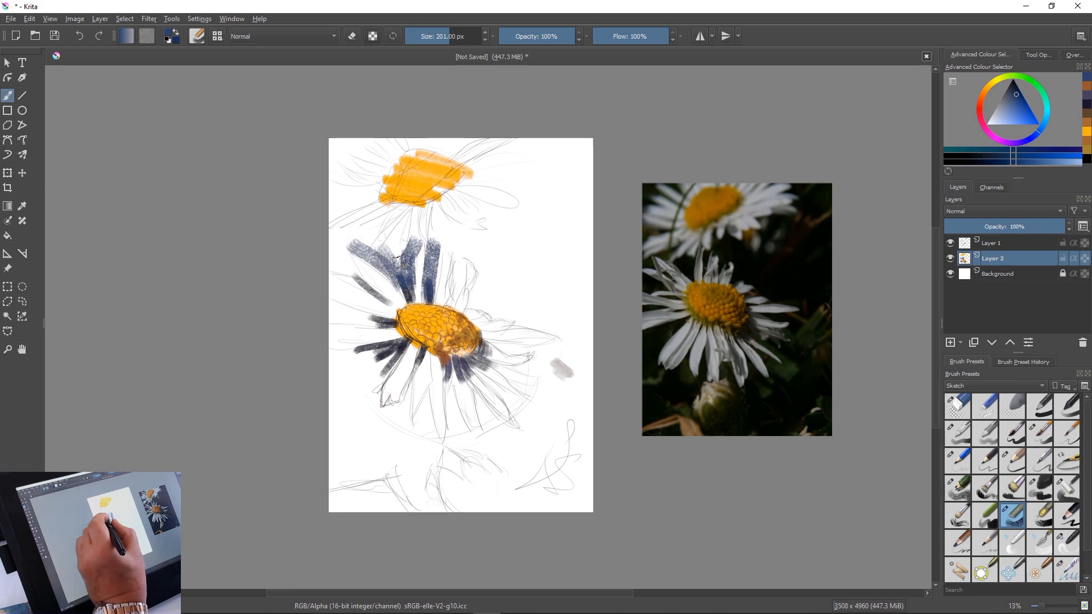
mouse_move(402, 219)
mouse_down()
mouse_move(405, 249)
mouse_move(383, 261)
mouse_move(379, 219)
mouse_move(342, 245)
mouse_move(324, 284)
mouse_move(340, 247)
mouse_move(352, 266)
mouse_move(315, 235)
mouse_move(330, 277)
mouse_up()
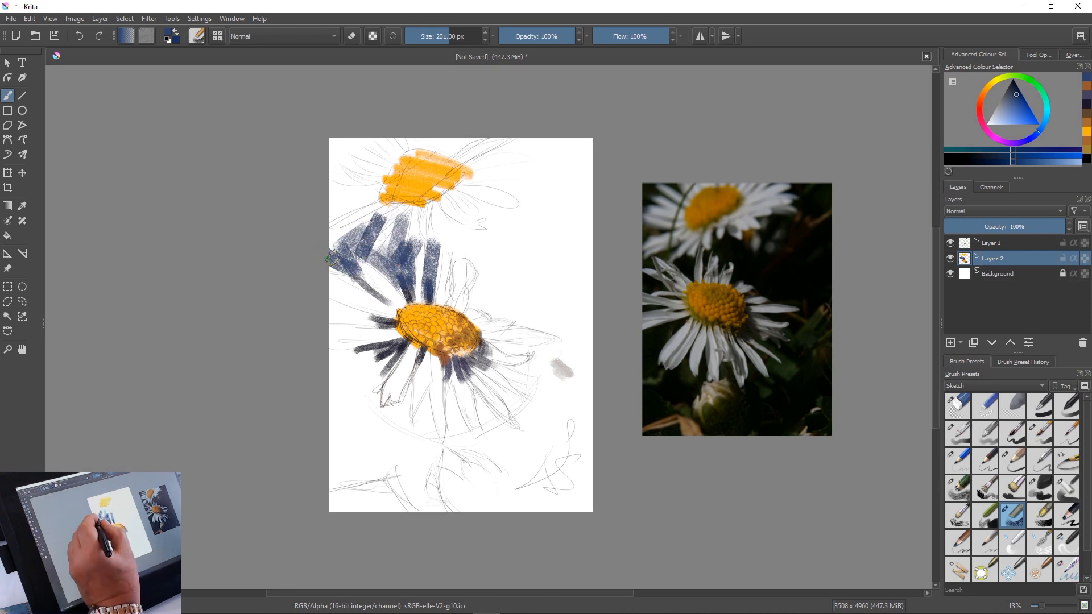
mouse_move(343, 230)
mouse_down()
mouse_move(326, 263)
mouse_move(330, 246)
mouse_up()
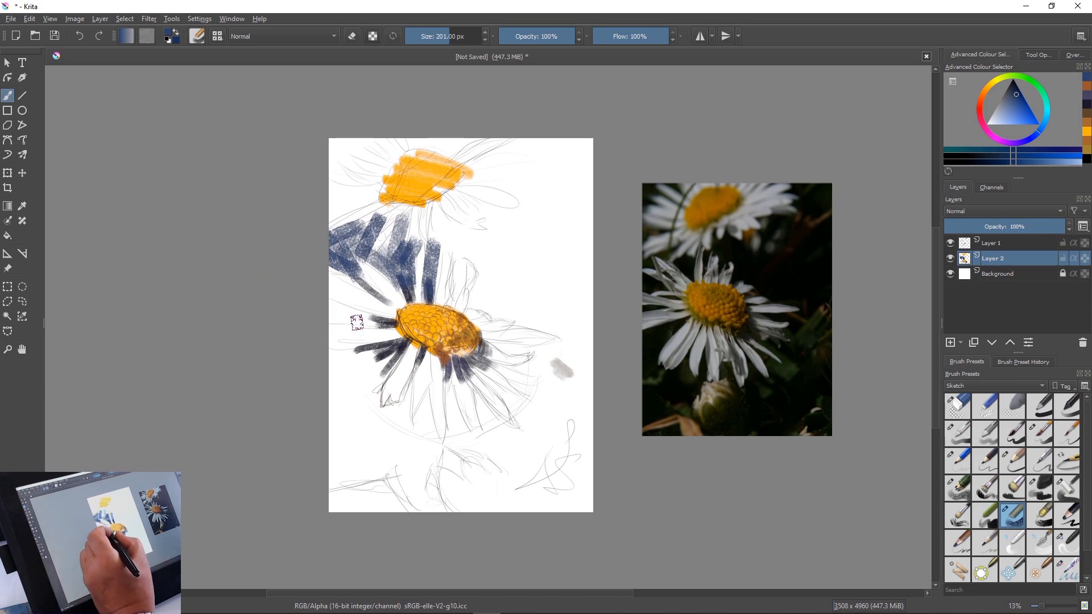
mouse_move(351, 301)
mouse_down()
mouse_move(378, 320)
mouse_move(283, 294)
mouse_move(371, 355)
mouse_move(341, 376)
mouse_up()
mouse_move(395, 344)
mouse_down()
mouse_move(364, 376)
mouse_move(375, 405)
mouse_up()
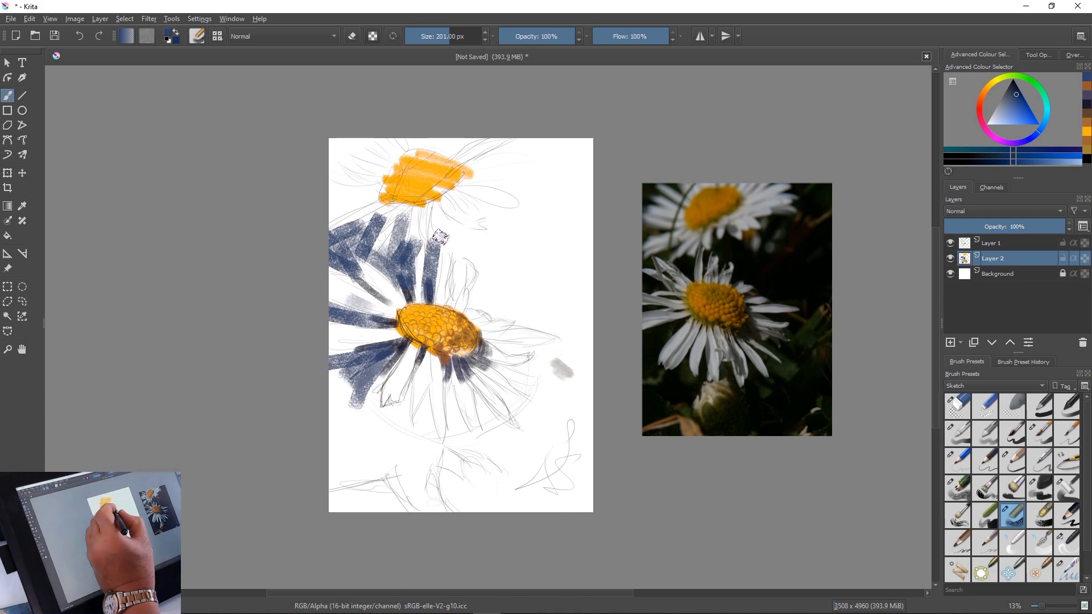
Paint navy gaps between the petals below and left of the upper flower's centre, extending into the canvas's upper-left corner
mouse_move(440, 239)
mouse_down()
mouse_move(441, 276)
mouse_move(467, 258)
mouse_up()
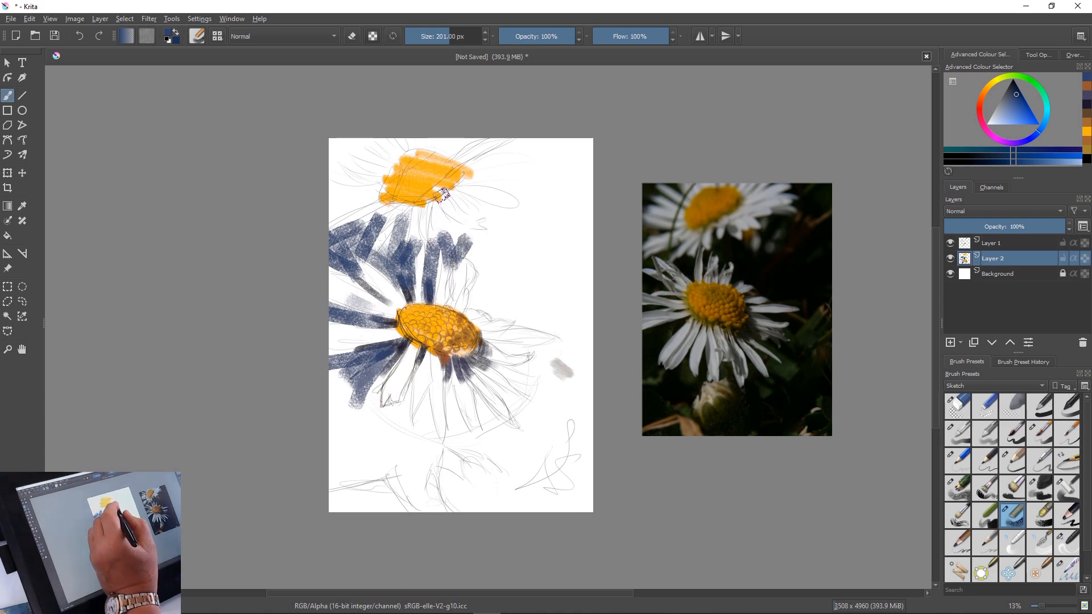
mouse_move(440, 206)
mouse_down()
mouse_move(501, 246)
mouse_move(403, 225)
mouse_move(419, 288)
mouse_up()
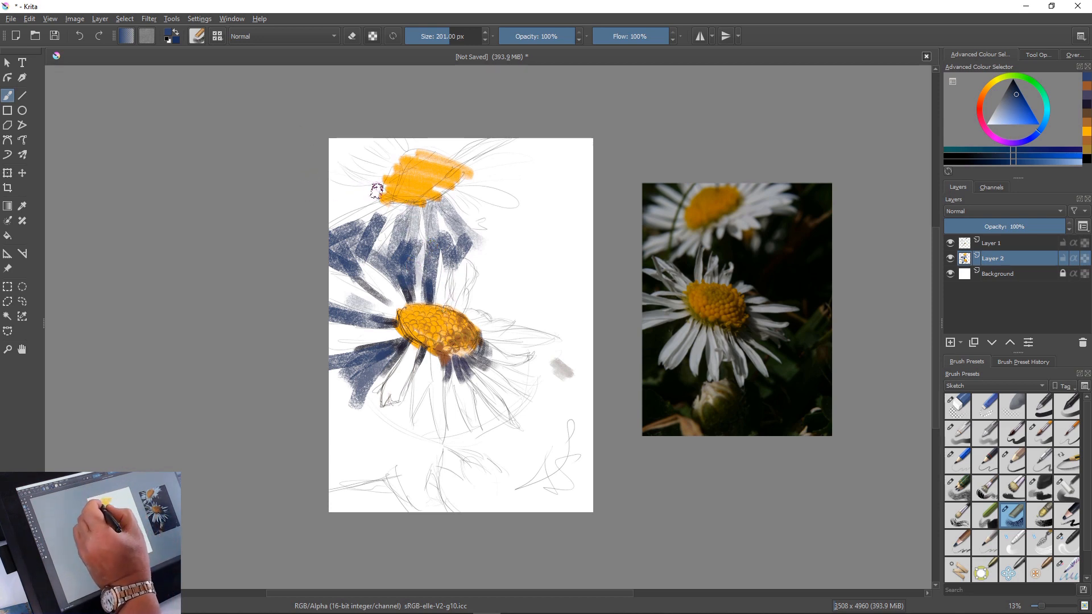
mouse_move(373, 189)
mouse_down()
mouse_move(321, 212)
mouse_move(369, 197)
mouse_move(327, 196)
mouse_move(337, 202)
mouse_move(319, 214)
mouse_up()
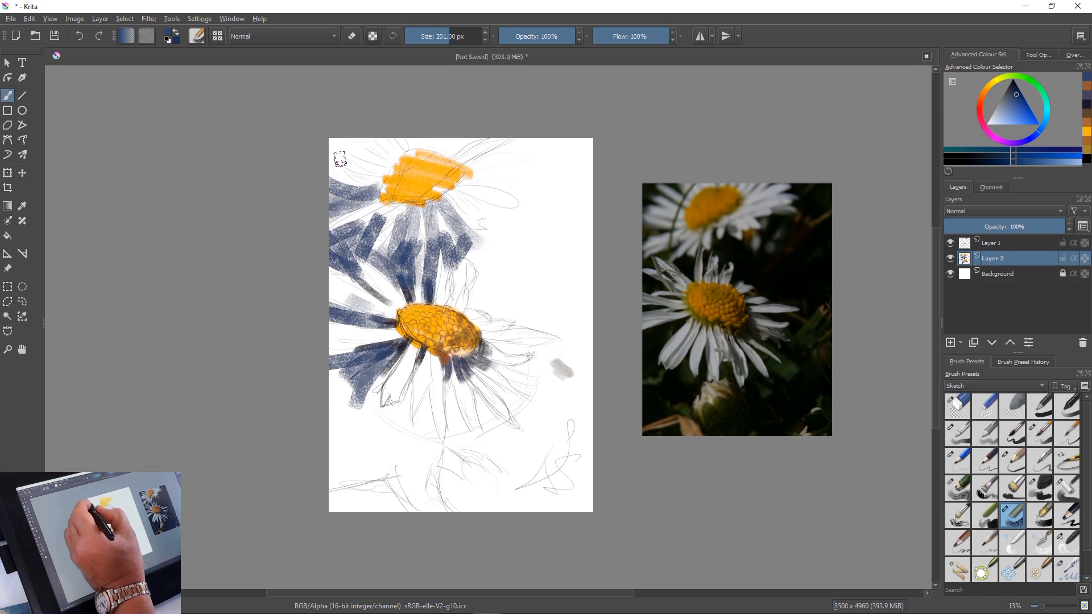
mouse_move(364, 162)
mouse_down()
mouse_move(319, 120)
mouse_move(353, 159)
mouse_move(309, 138)
mouse_up()
mouse_move(340, 166)
mouse_down()
mouse_move(329, 157)
mouse_move(355, 130)
mouse_up()
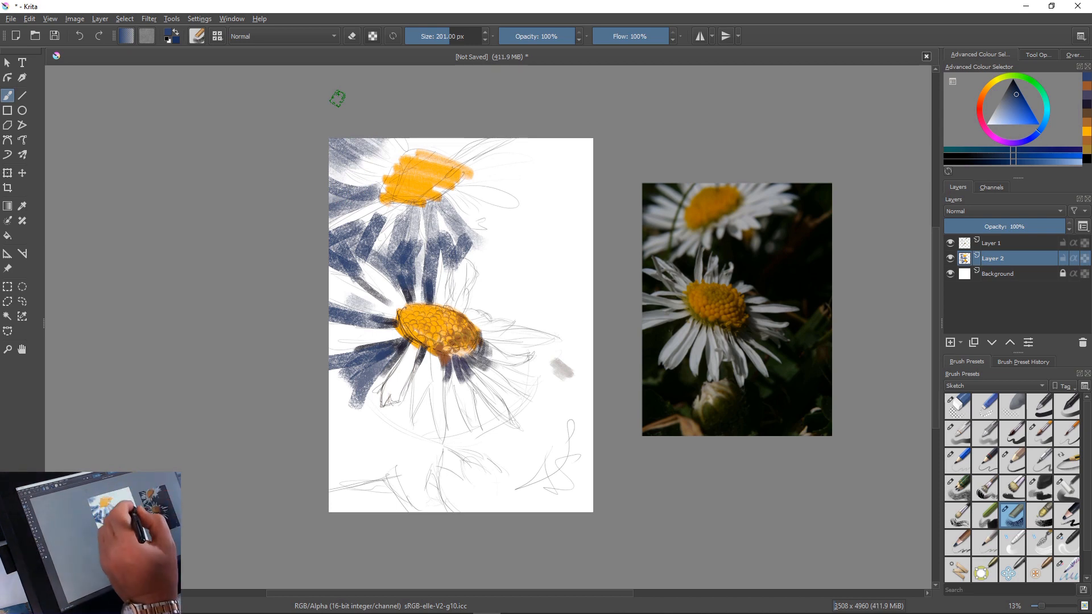
Enlarge the brush to 851 px and block in the background right of both flowers with textured navy
mouse_move(537, 140)
mouse_down()
mouse_move(478, 156)
mouse_move(489, 127)
mouse_move(484, 173)
mouse_move(547, 145)
mouse_move(508, 153)
mouse_up()
mouse_move(592, 145)
mouse_down()
mouse_move(539, 126)
mouse_move(575, 208)
mouse_move(615, 236)
mouse_move(585, 139)
mouse_move(560, 238)
mouse_move(519, 280)
mouse_move(538, 273)
mouse_up()
key(bracketright)
key(bracketright)
key(bracketright)
key(bracketright)
key(bracketright)
key(bracketright)
key(bracketright)
key(bracketright)
key(bracketright)
key(bracketright)
key(bracketright)
key(bracketright)
key(bracketright)
key(bracketright)
key(bracketright)
key(bracketright)
key(bracketright)
key(bracketright)
key(bracketright)
key(bracketright)
key(bracketright)
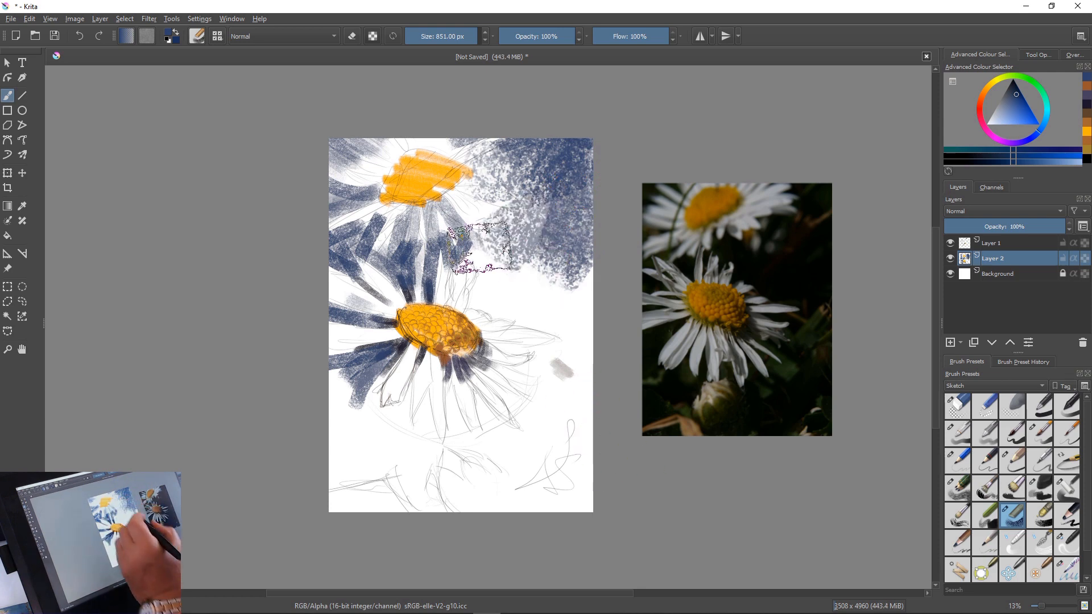
mouse_move(476, 213)
mouse_down()
mouse_move(657, 358)
mouse_move(506, 270)
mouse_move(557, 286)
mouse_move(576, 250)
mouse_move(613, 338)
mouse_move(604, 373)
mouse_up()
drag(492, 295, 568, 337)
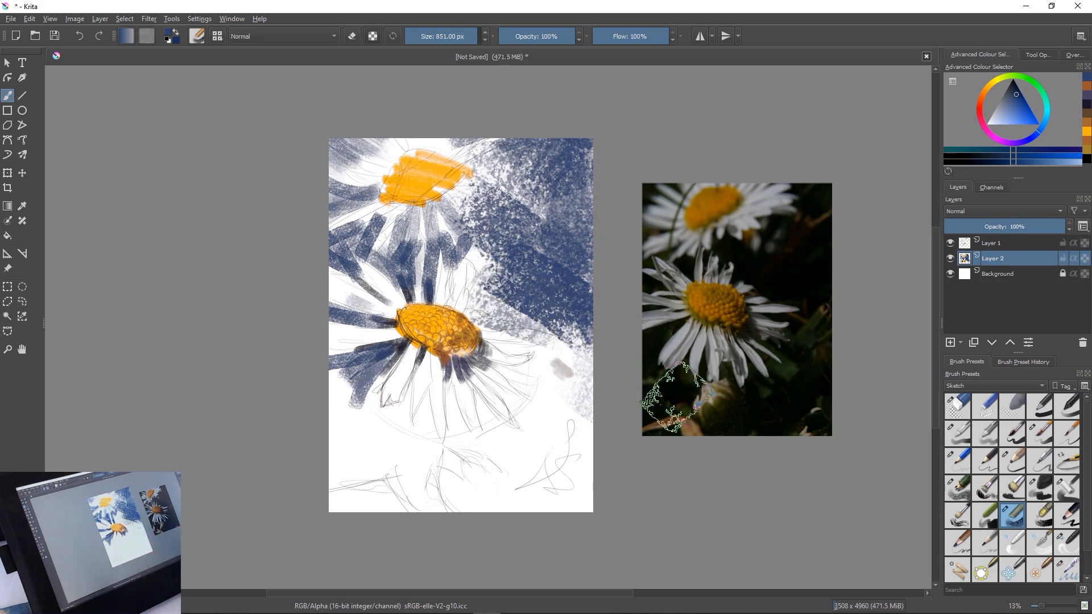
Block in the lower-left and lower-right background around the main flower with broad navy strokes
mouse_move(342, 398)
mouse_down()
mouse_move(324, 454)
mouse_move(367, 445)
mouse_move(432, 464)
mouse_up()
mouse_move(549, 421)
mouse_down()
mouse_move(515, 478)
mouse_move(577, 410)
mouse_move(632, 523)
mouse_up()
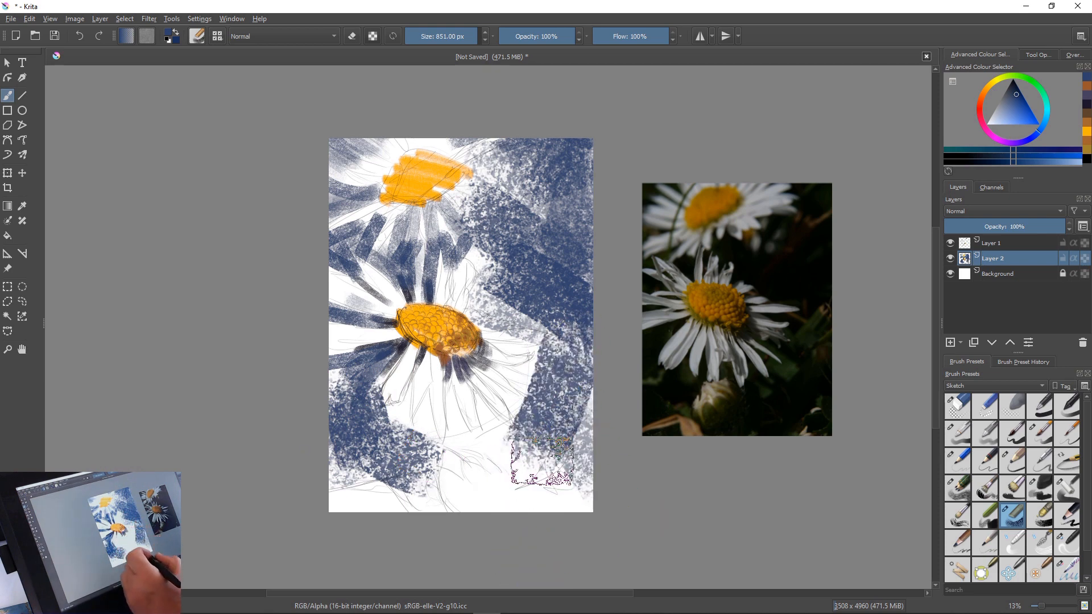
mouse_move(543, 461)
mouse_down()
mouse_move(505, 480)
mouse_move(533, 426)
mouse_move(462, 469)
mouse_up()
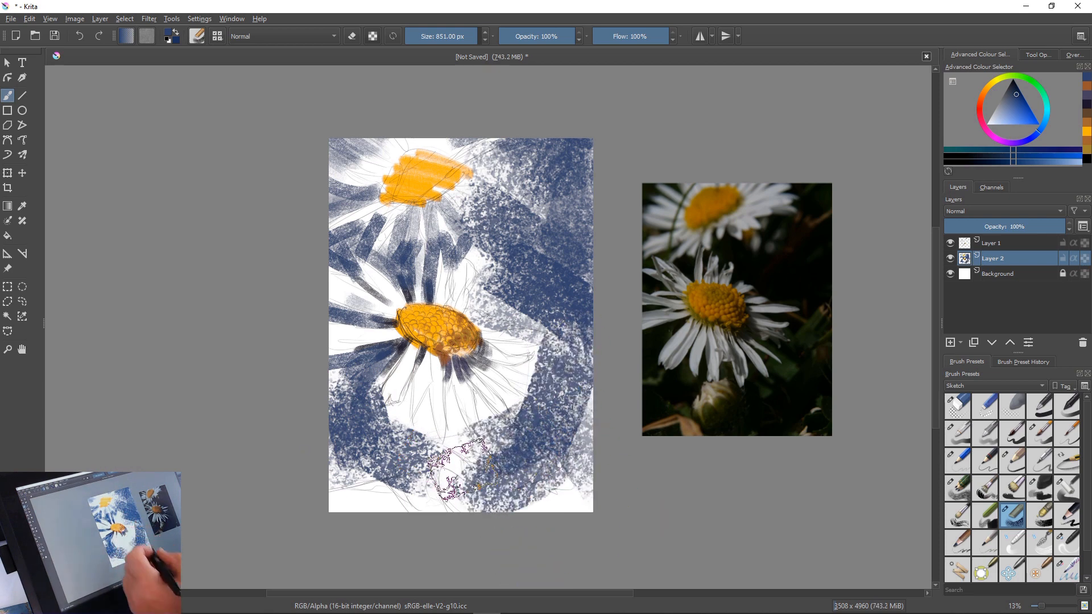
Reduce the brush to 176 px and paint navy gaps between the main flower's petals to the right of and below its centre
key(bracketleft)
key(bracketleft)
key(bracketleft)
key(bracketleft)
key(bracketleft)
key(bracketleft)
key(bracketleft)
key(bracketleft)
key(bracketleft)
key(bracketleft)
key(bracketleft)
key(bracketleft)
key(bracketleft)
key(bracketleft)
key(bracketleft)
key(bracketleft)
key(bracketleft)
key(bracketleft)
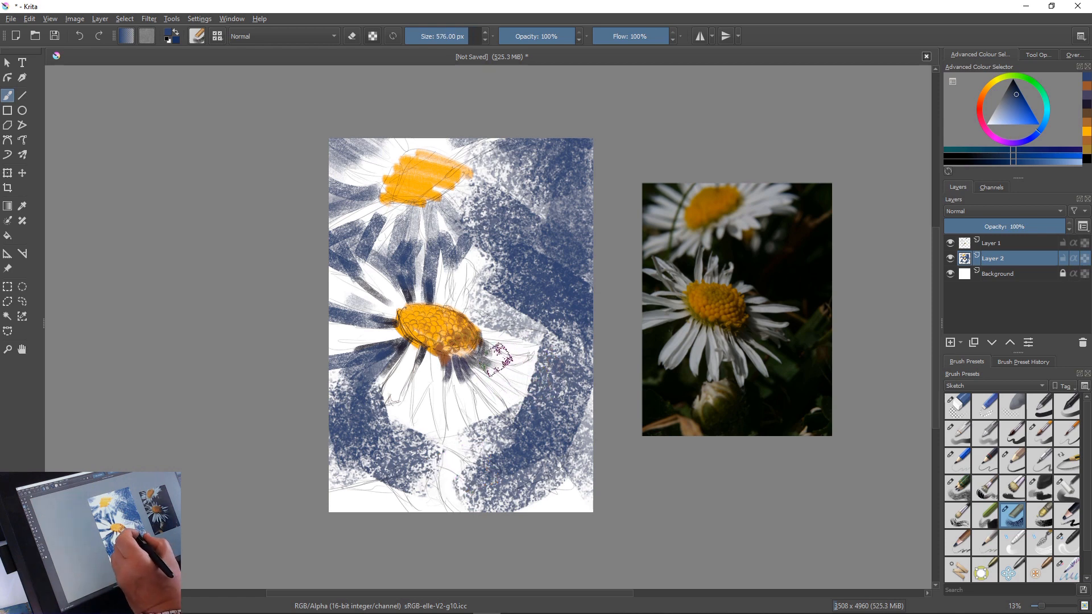
mouse_move(497, 343)
mouse_down()
mouse_move(579, 342)
mouse_move(552, 371)
mouse_move(516, 377)
mouse_move(535, 359)
mouse_move(508, 369)
mouse_move(571, 406)
mouse_move(516, 396)
mouse_move(512, 384)
mouse_move(550, 409)
mouse_up()
key(bracketleft)
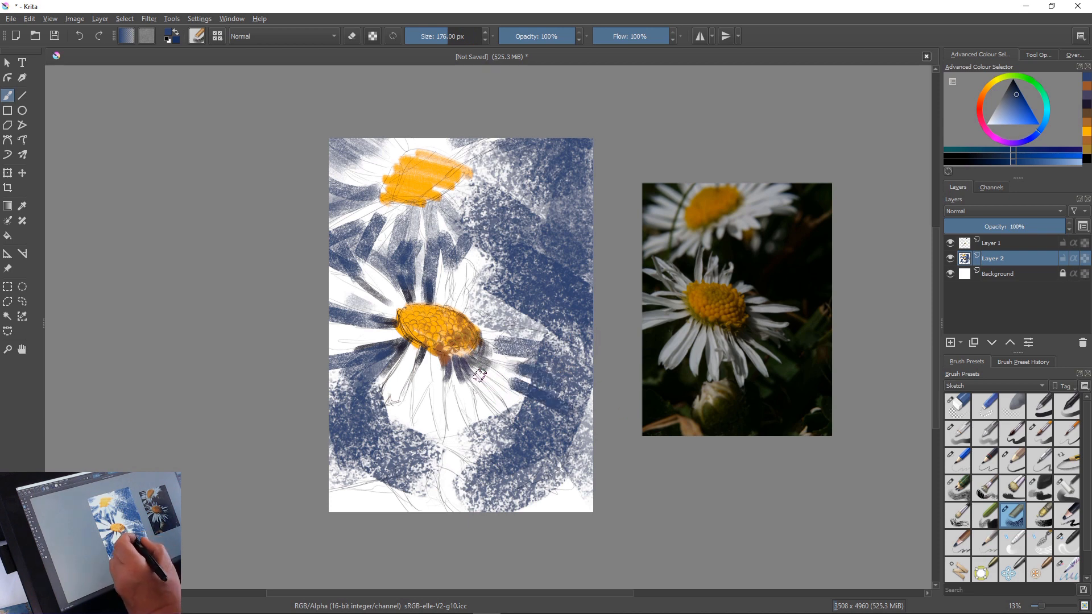
mouse_move(480, 376)
mouse_down()
mouse_move(537, 411)
mouse_move(476, 407)
mouse_move(476, 395)
mouse_move(524, 453)
mouse_up()
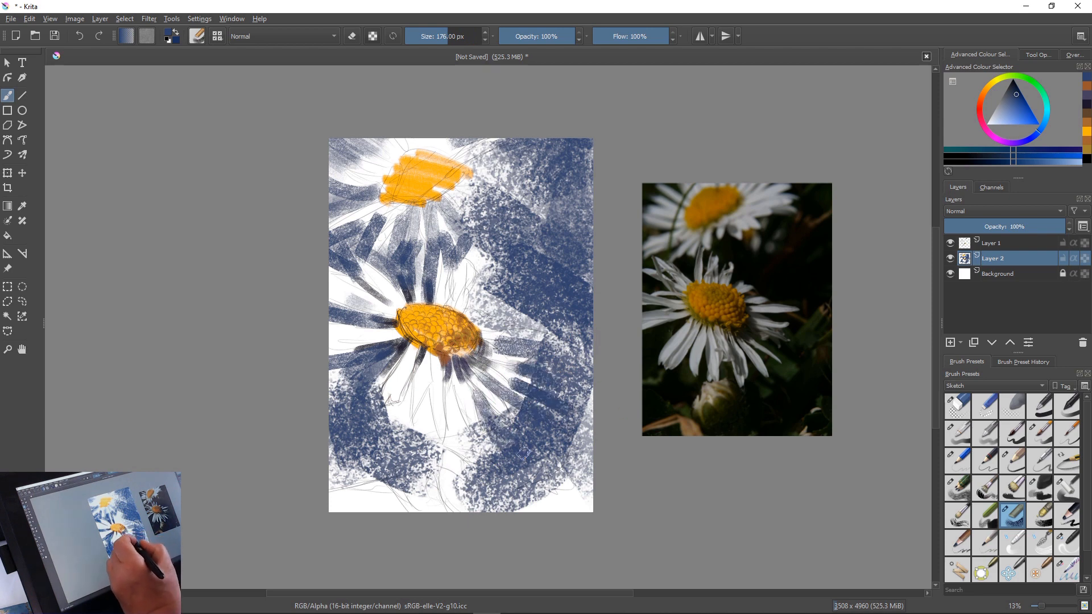
mouse_move(447, 375)
mouse_down()
mouse_move(490, 494)
mouse_move(450, 414)
mouse_move(470, 460)
mouse_move(457, 429)
mouse_move(450, 470)
mouse_move(427, 397)
mouse_move(436, 437)
mouse_move(424, 401)
mouse_move(426, 425)
mouse_up()
mouse_move(431, 378)
mouse_down()
mouse_move(406, 434)
mouse_move(391, 406)
mouse_move(411, 460)
mouse_move(379, 482)
mouse_up()
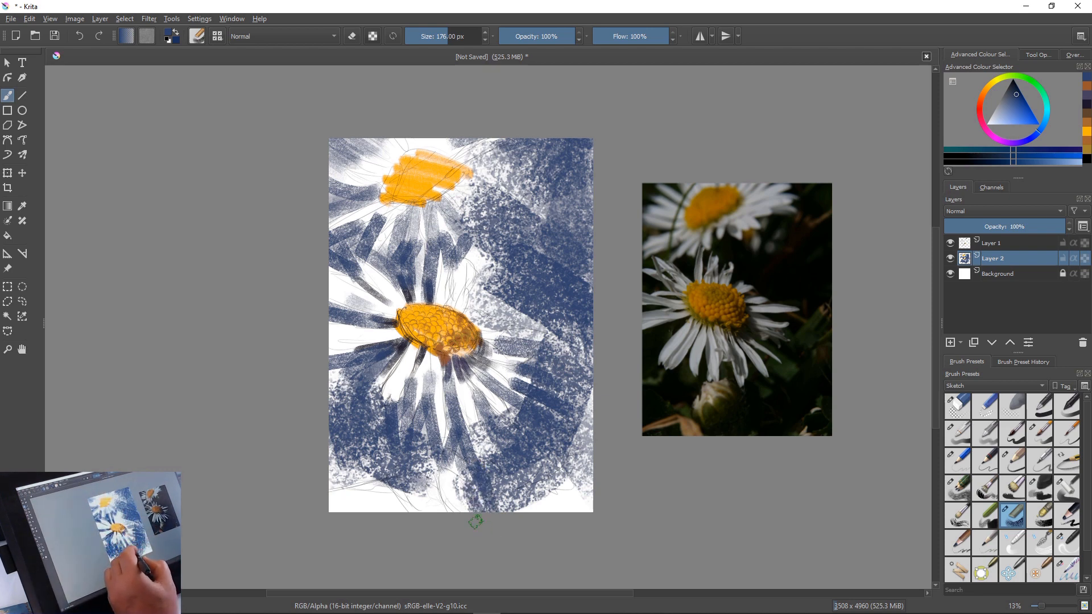
Add navy strokes below the main flower, running down to the canvas's bottom edge
drag(441, 473, 481, 512)
mouse_move(450, 481)
mouse_down()
mouse_move(469, 522)
mouse_move(443, 483)
mouse_move(446, 514)
mouse_up()
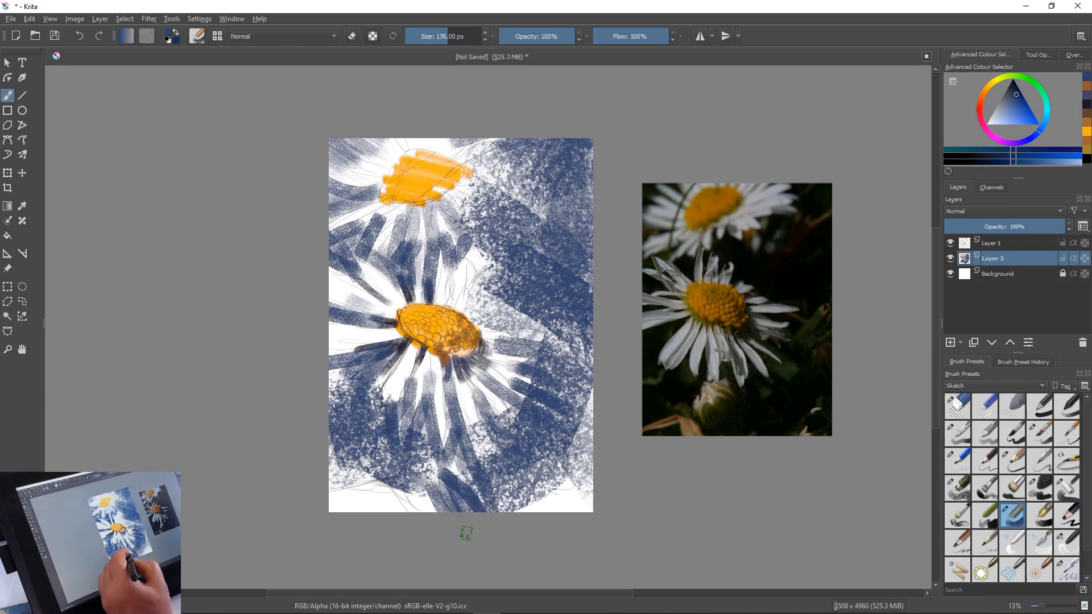
drag(470, 452, 529, 537)
drag(524, 476, 546, 532)
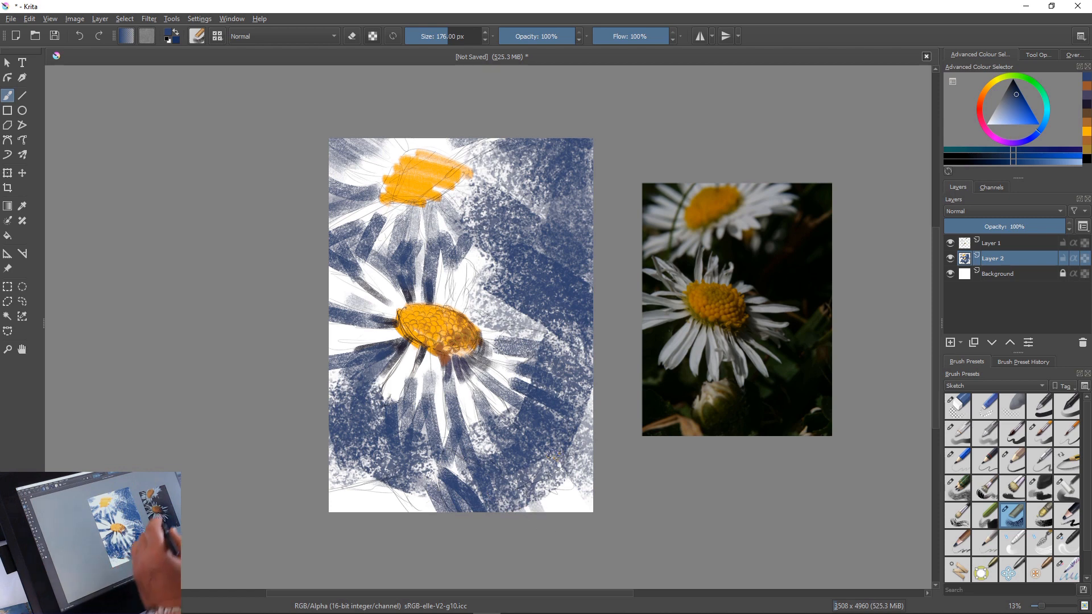
Choose a dark teal green, enlarge the brush to 342 px, and layer it over the upper-right navy background
click(1037, 85)
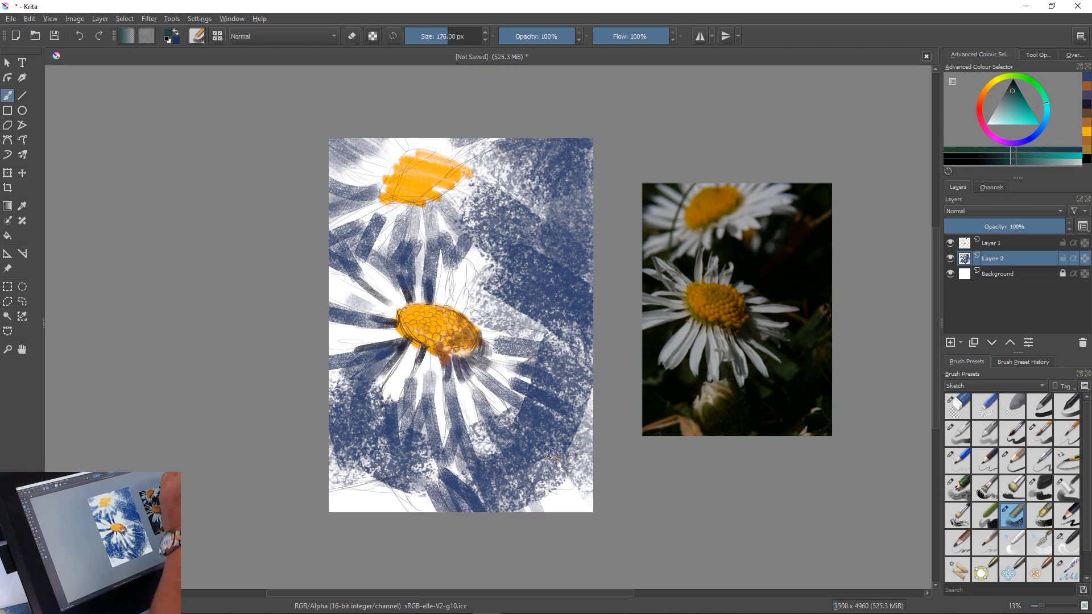
key(bracketright)
key(bracketright)
key(bracketright)
key(bracketright)
key(bracketright)
key(bracketright)
key(bracketright)
key(bracketright)
key(bracketright)
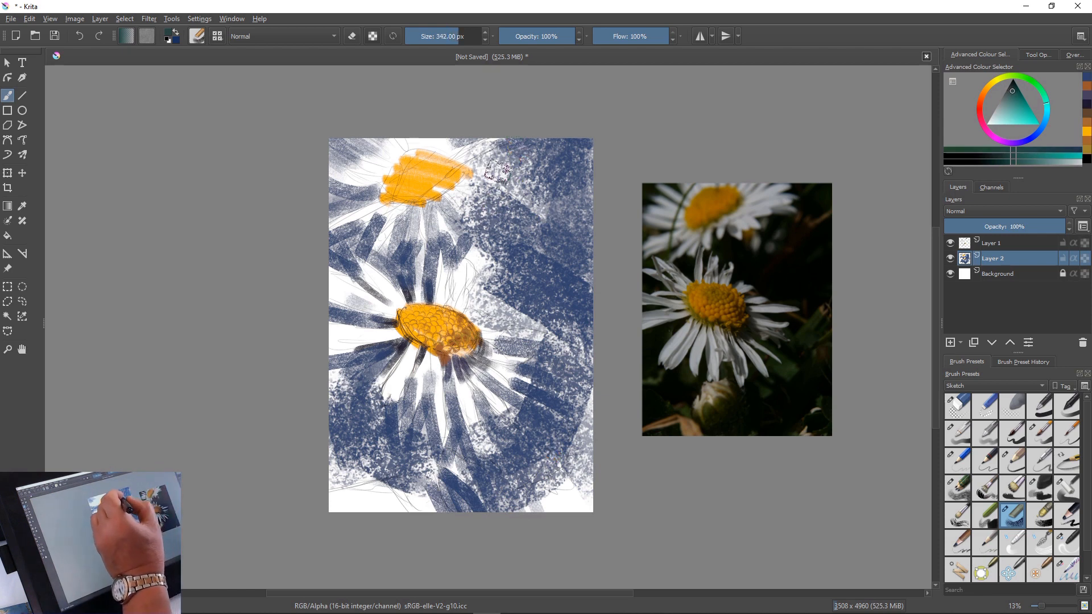
mouse_move(535, 141)
mouse_down()
mouse_move(506, 203)
mouse_move(546, 176)
mouse_move(557, 197)
mouse_move(591, 170)
mouse_move(580, 253)
mouse_move(552, 204)
mouse_move(501, 195)
mouse_move(481, 170)
mouse_move(617, 211)
mouse_move(538, 226)
mouse_up()
drag(457, 202, 526, 238)
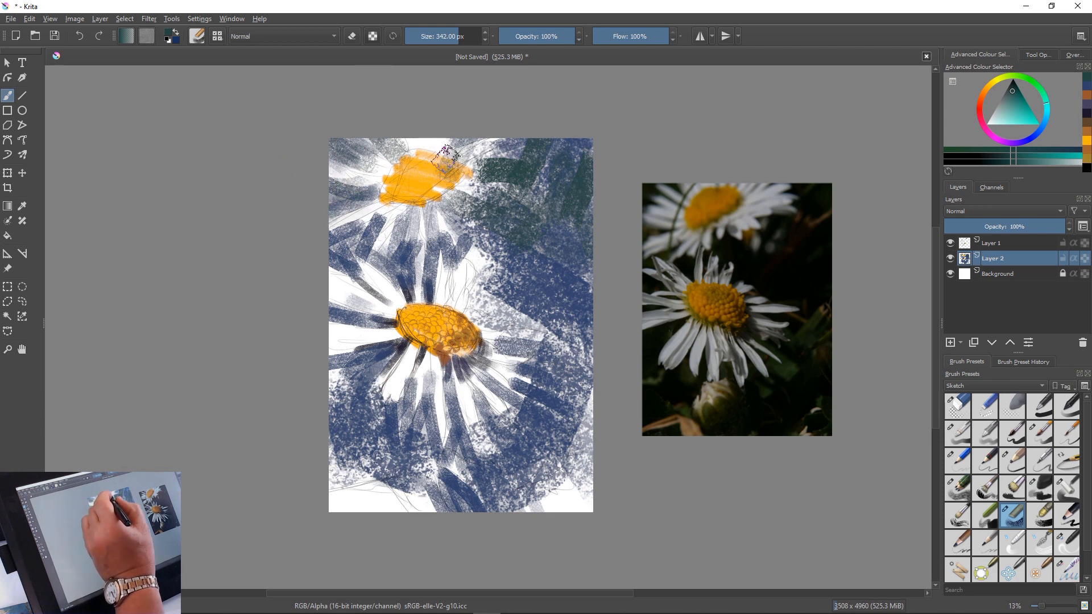
Shade the upper flower's centre and the petals beneath it in dark green, reducing the brush to 281 px
mouse_move(446, 158)
mouse_down()
mouse_move(399, 165)
mouse_move(421, 195)
mouse_up()
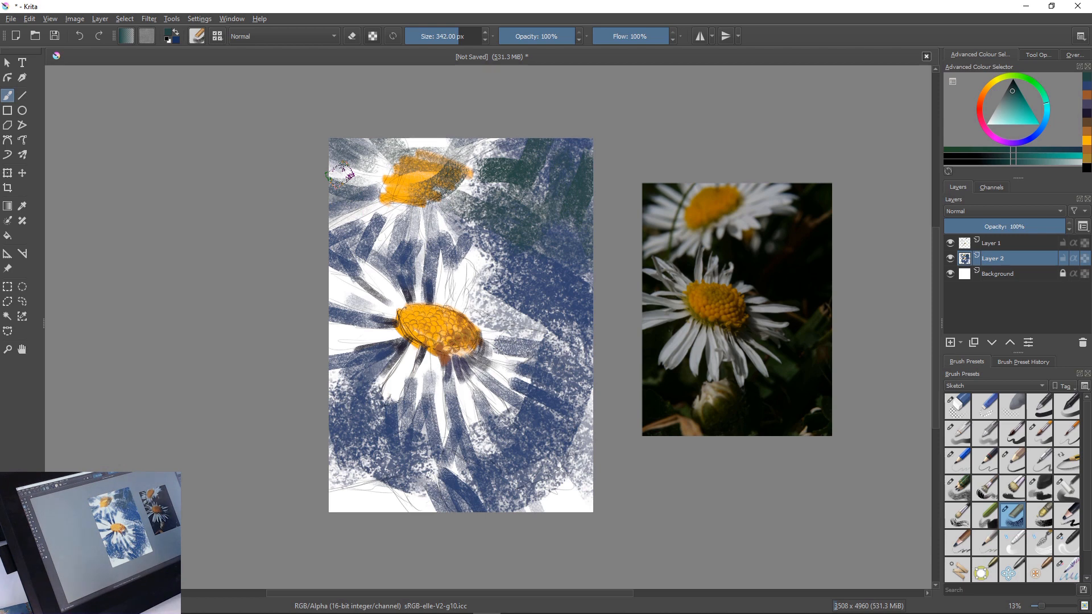
key(bracketleft)
key(bracketleft)
key(bracketleft)
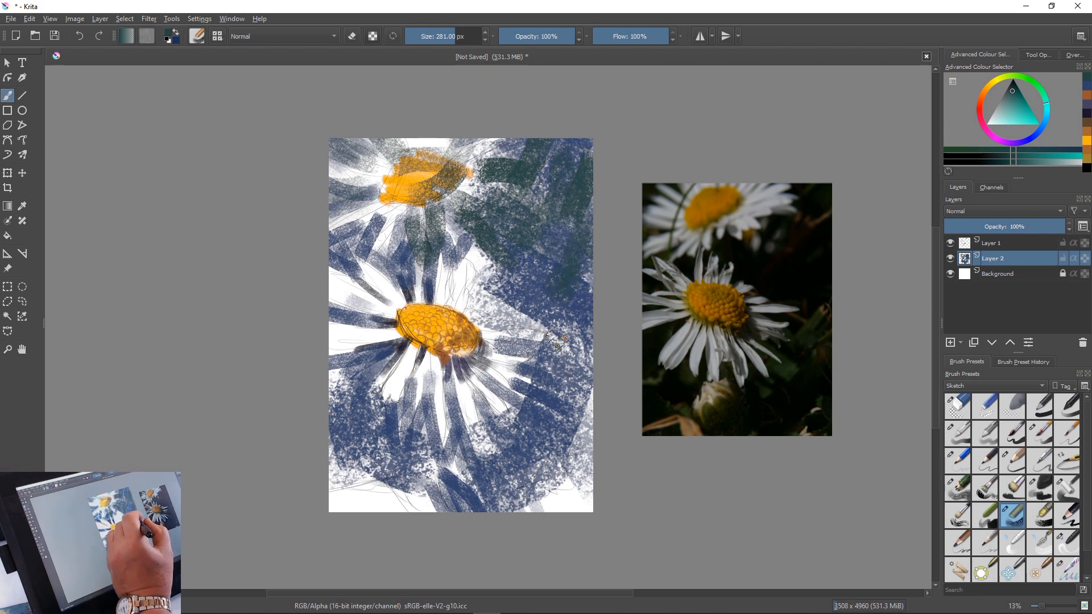
Enlarge the brush to 540 px and layer dark green over the background along the right side, left side and bottom
mouse_move(529, 292)
shift+mouse_down()
mouse_move(583, 355)
mouse_move(575, 439)
mouse_move(600, 481)
shift+mouse_up()
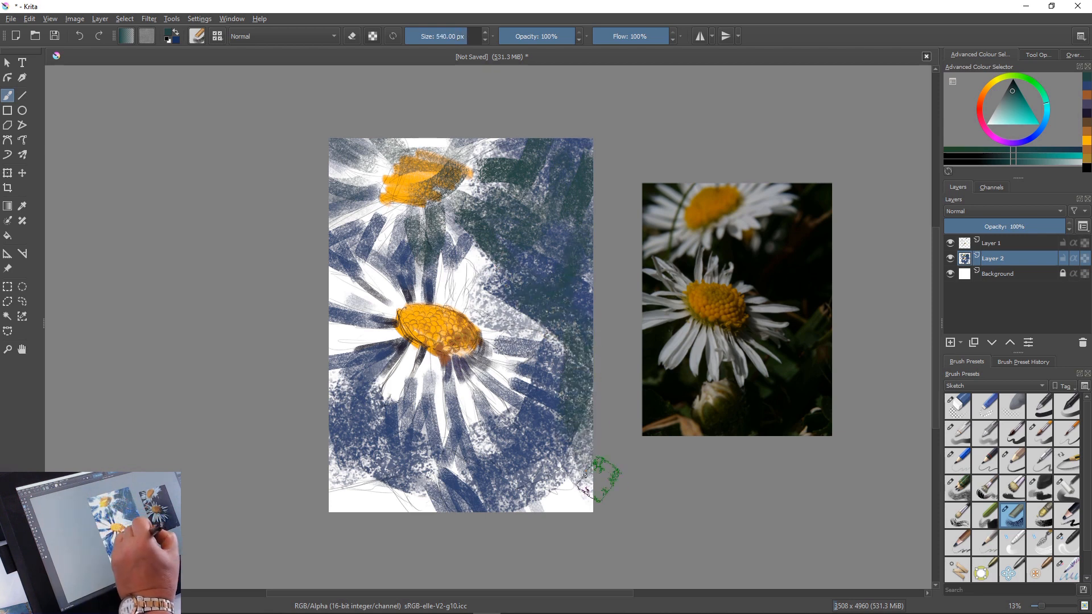
mouse_move(542, 377)
mouse_down()
mouse_move(544, 416)
mouse_move(628, 520)
mouse_move(559, 475)
mouse_move(544, 478)
mouse_move(695, 575)
mouse_move(575, 463)
mouse_move(576, 485)
mouse_move(555, 474)
mouse_move(515, 500)
mouse_up()
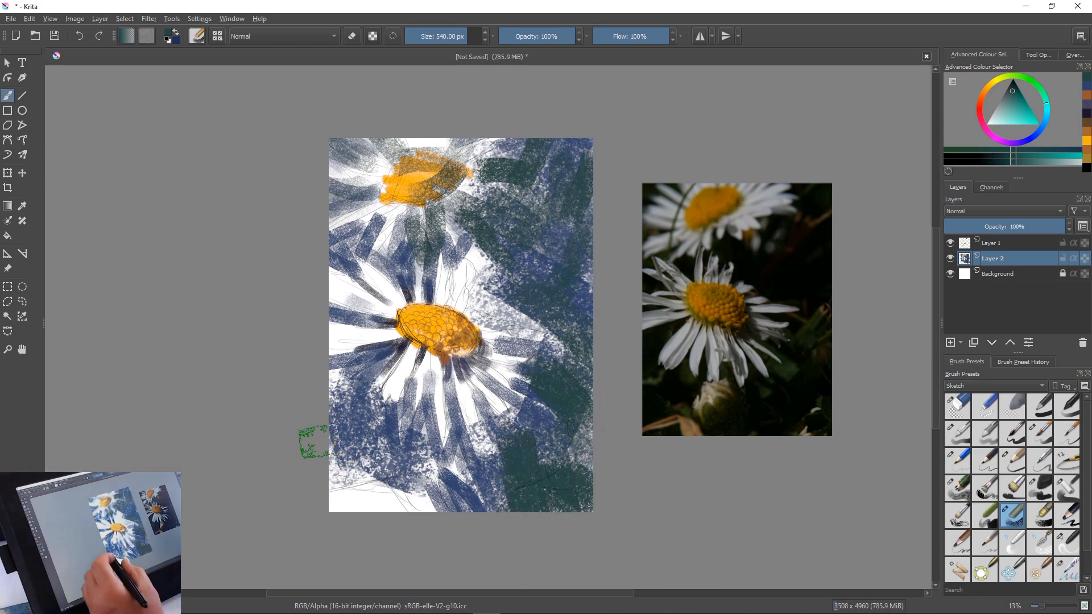
drag(318, 453, 421, 542)
drag(344, 494, 349, 496)
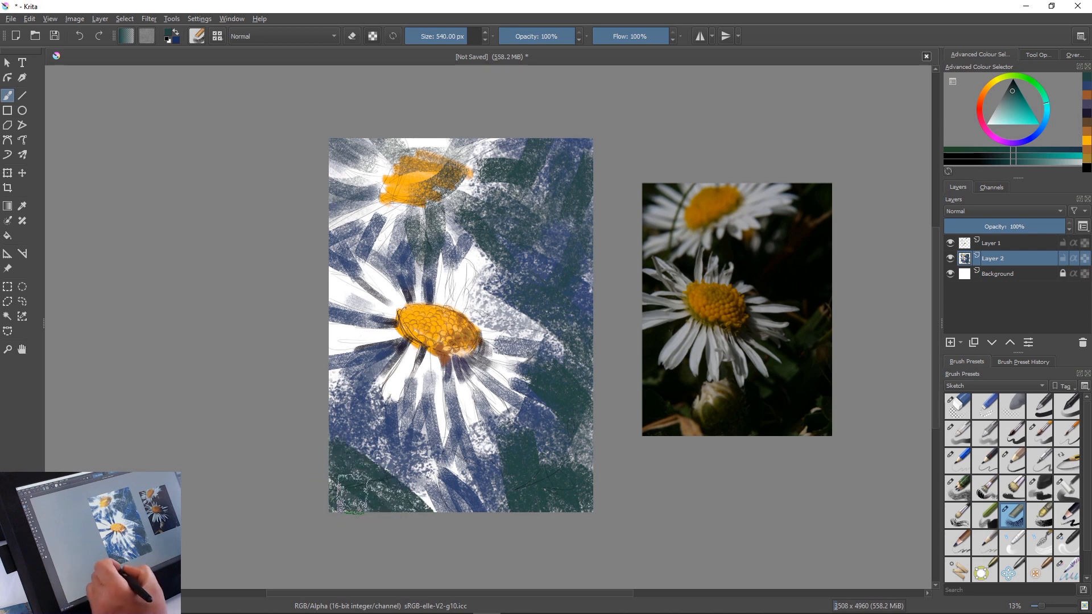
drag(423, 471, 500, 554)
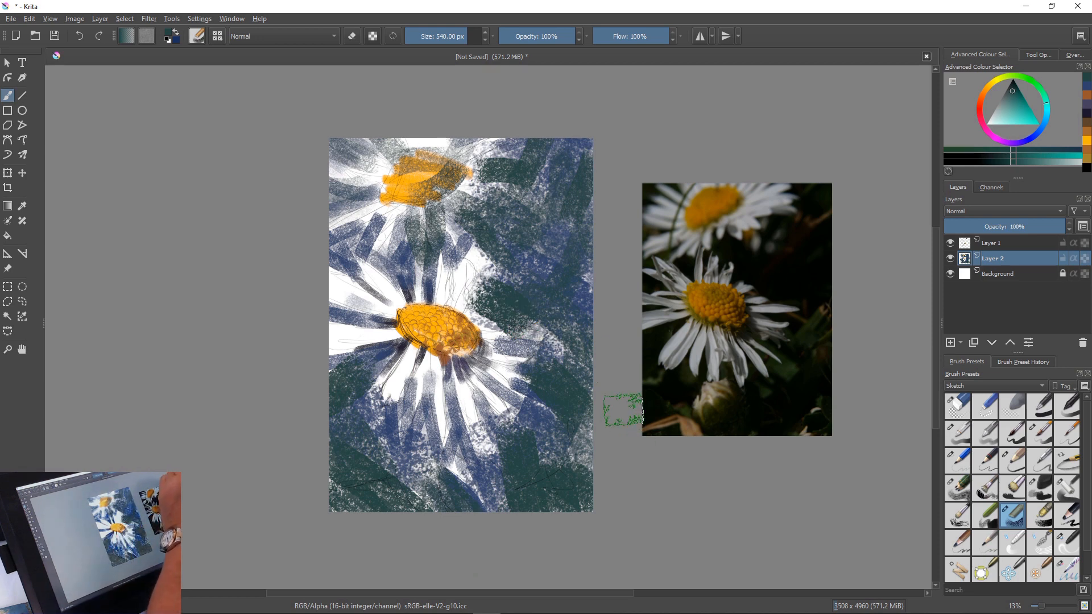
Choose a dark purple and layer it over the green and navy background to the upper right of the main flower
click(1004, 142)
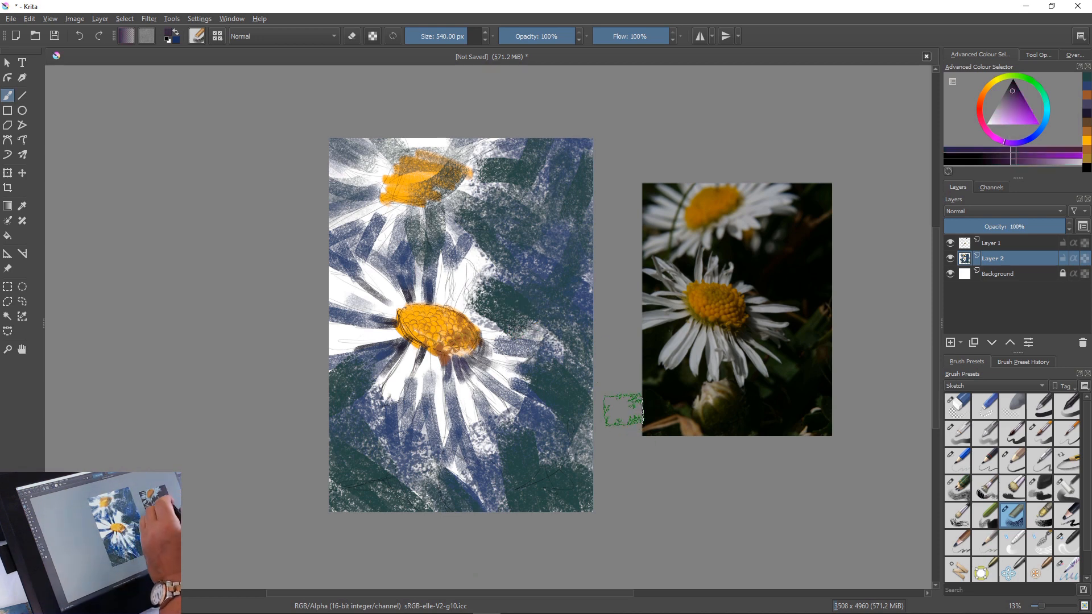
drag(548, 259, 615, 350)
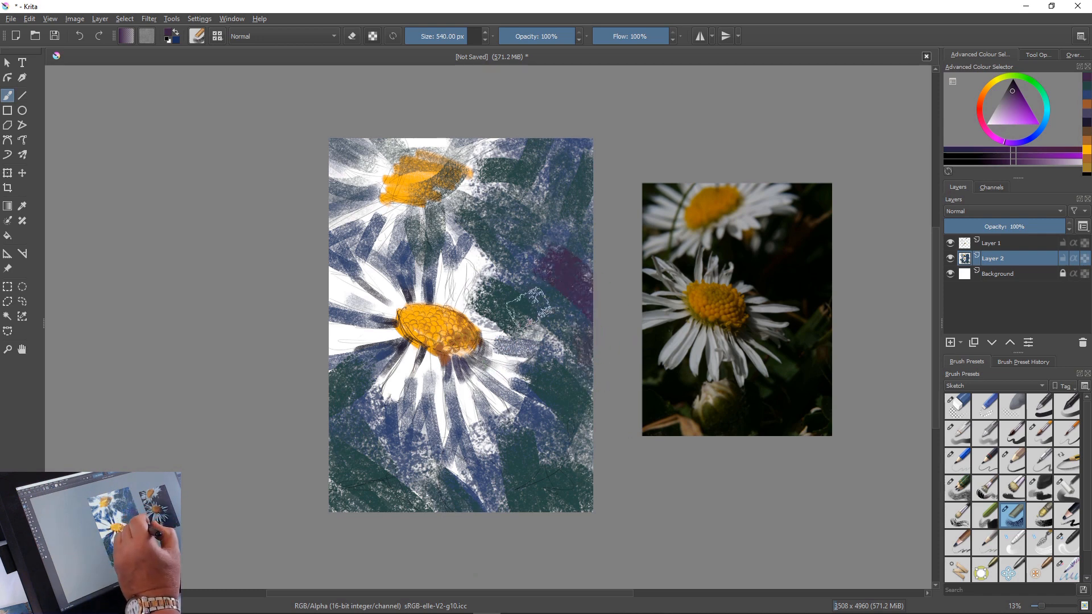
drag(498, 293, 508, 278)
drag(521, 203, 567, 234)
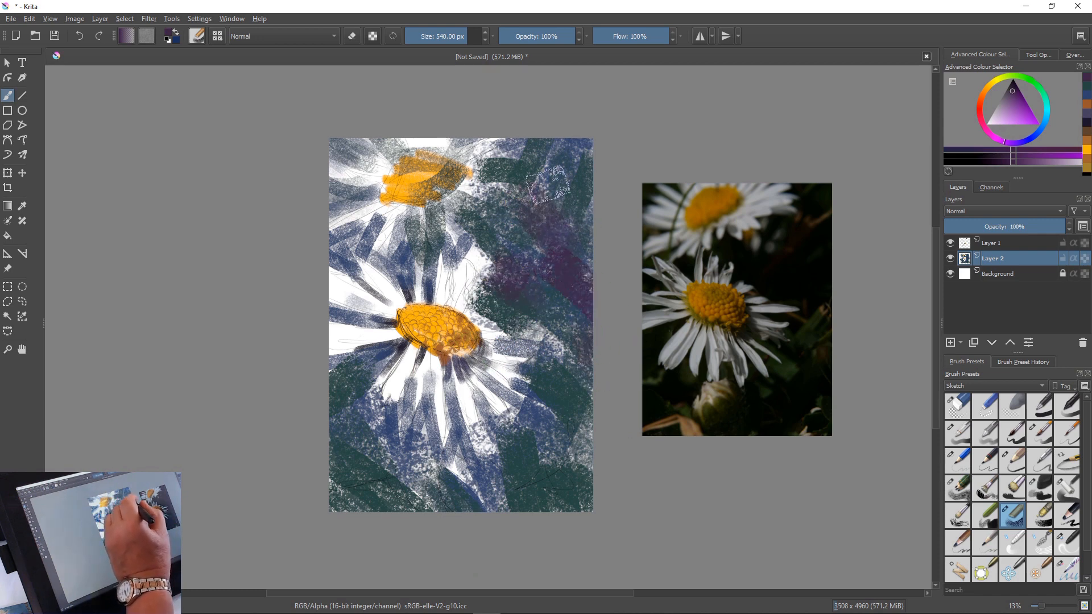
Layer dark purple over the canvas's upper-right corner and down the left side below the main flower's petals
drag(557, 131, 525, 200)
drag(590, 127, 525, 219)
drag(524, 135, 499, 164)
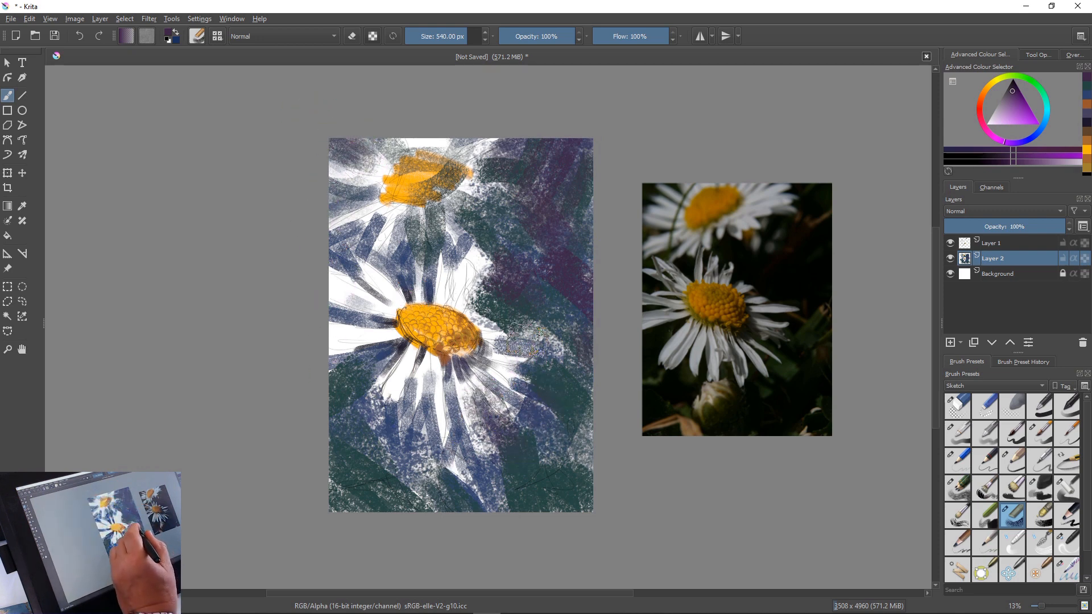
drag(377, 362, 343, 403)
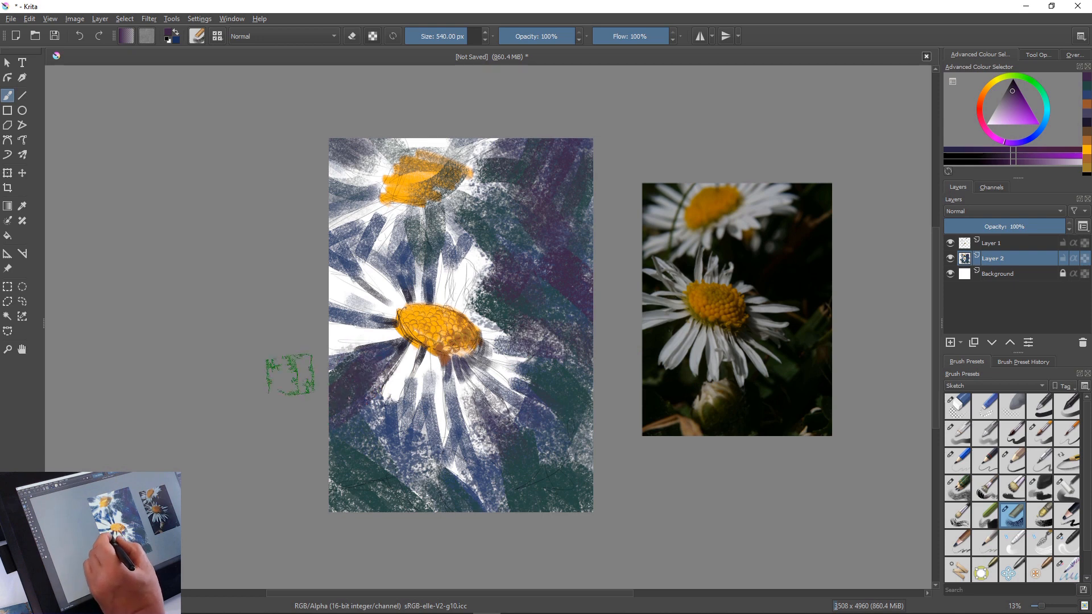
mouse_move(347, 449)
mouse_down()
mouse_move(334, 473)
mouse_move(338, 409)
mouse_move(345, 515)
mouse_move(317, 520)
mouse_up()
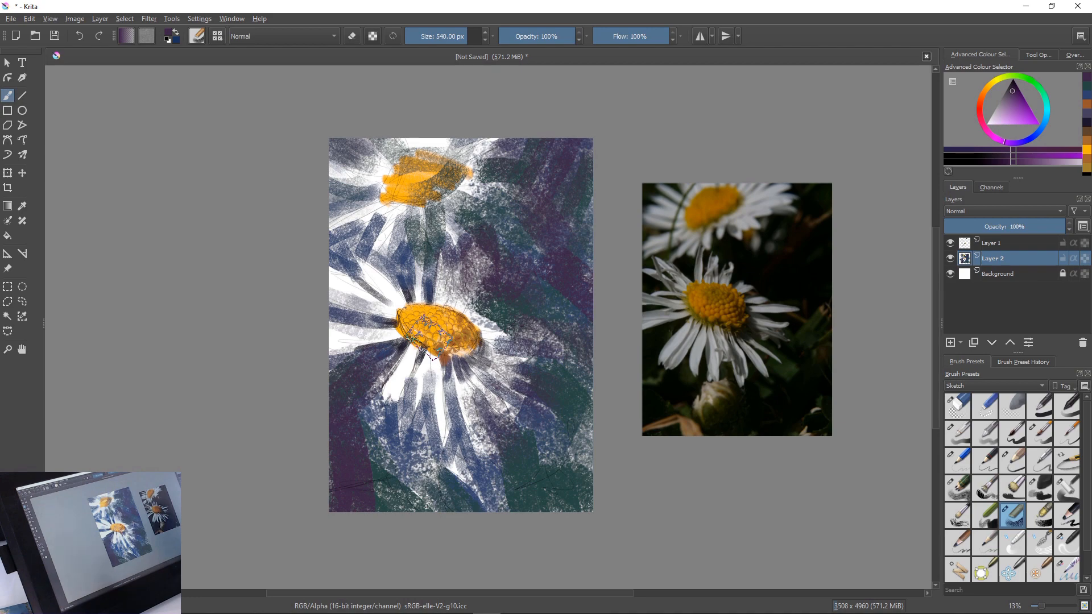
Add a new paint layer and move it above the sketch layer, Layer 1, ready for the main flower's petals
scroll(429, 335, up, 5)
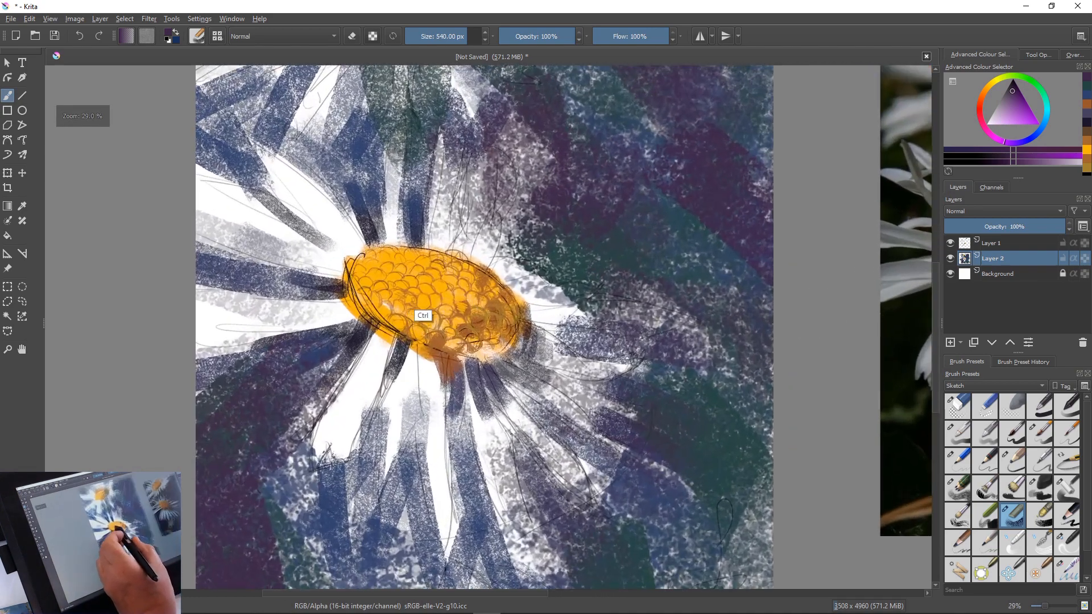
drag(427, 302, 426, 288)
mouse_move(411, 409)
mouse_down()
mouse_move(433, 429)
mouse_move(452, 350)
mouse_move(453, 392)
mouse_up()
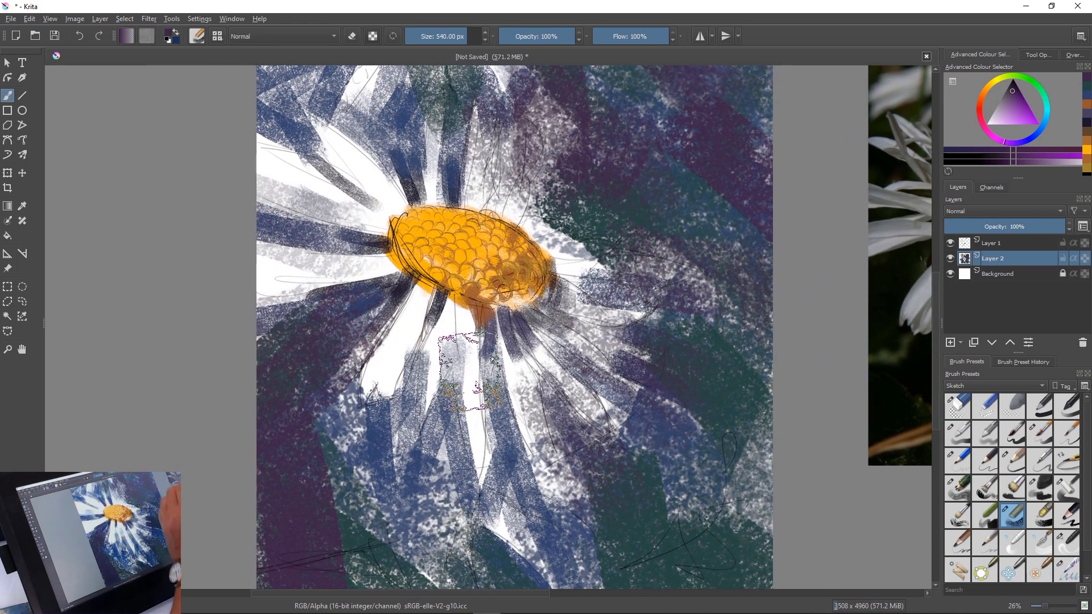
key(Insert)
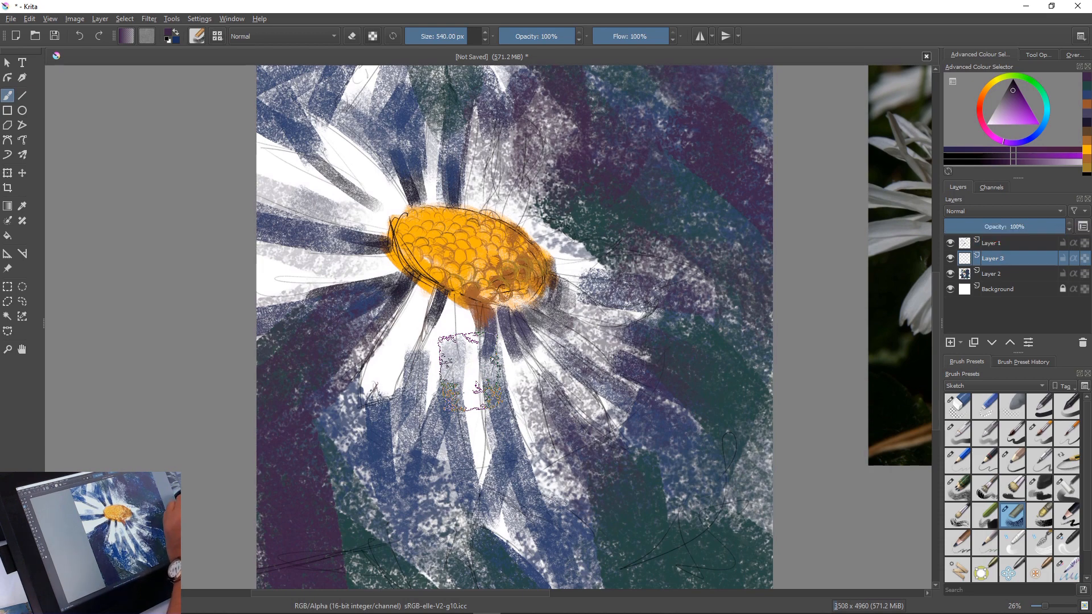
drag(995, 243, 995, 262)
click(993, 243)
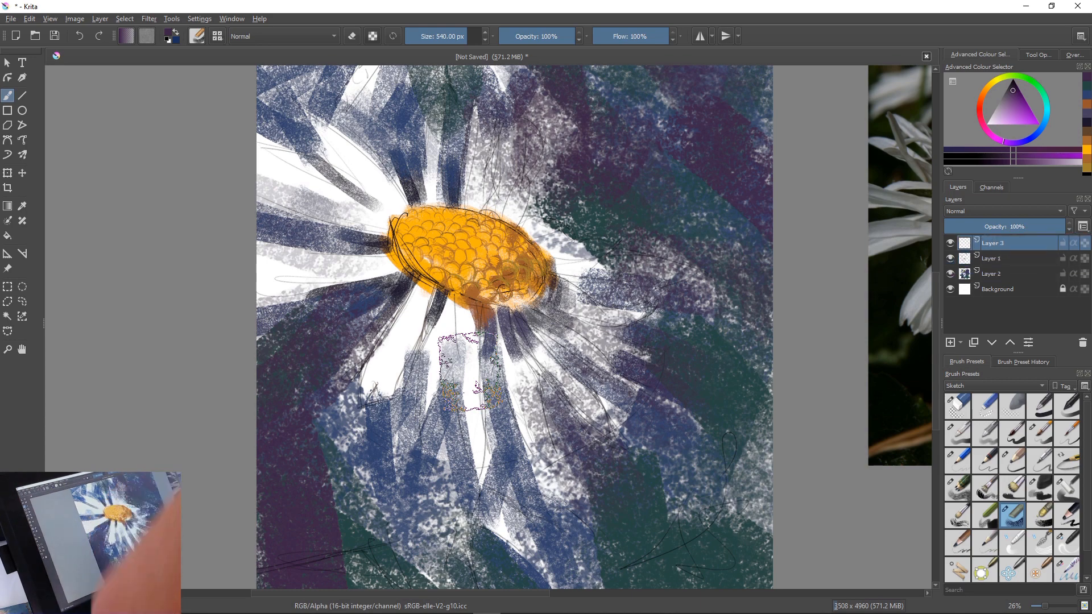
Choose a pale lilac, reduce the brush to 118 px and paint the petals above and to the upper left of the main flower's centre
click(993, 117)
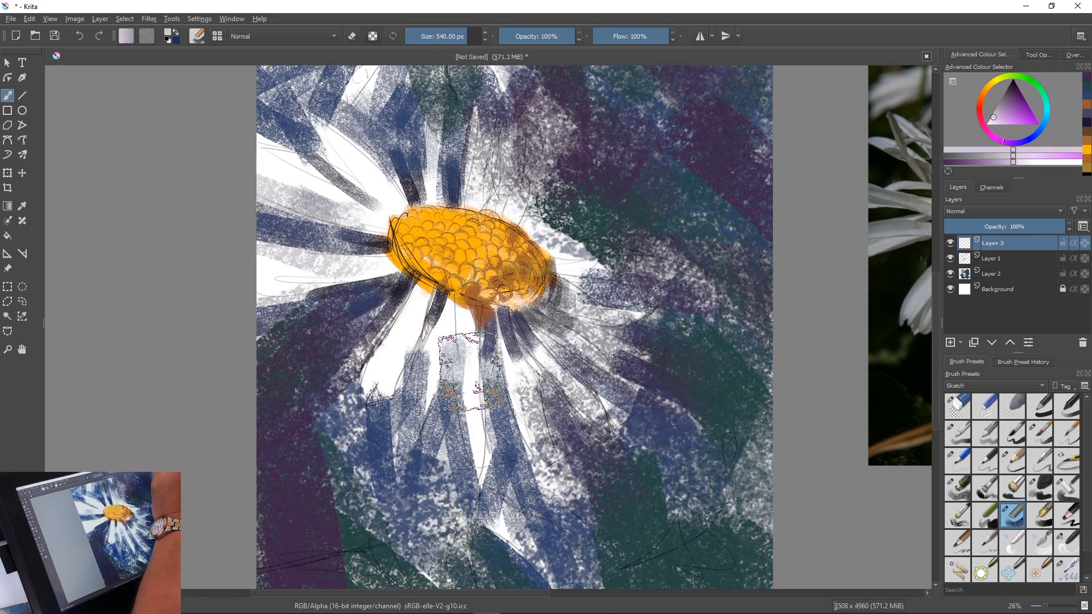
click(992, 119)
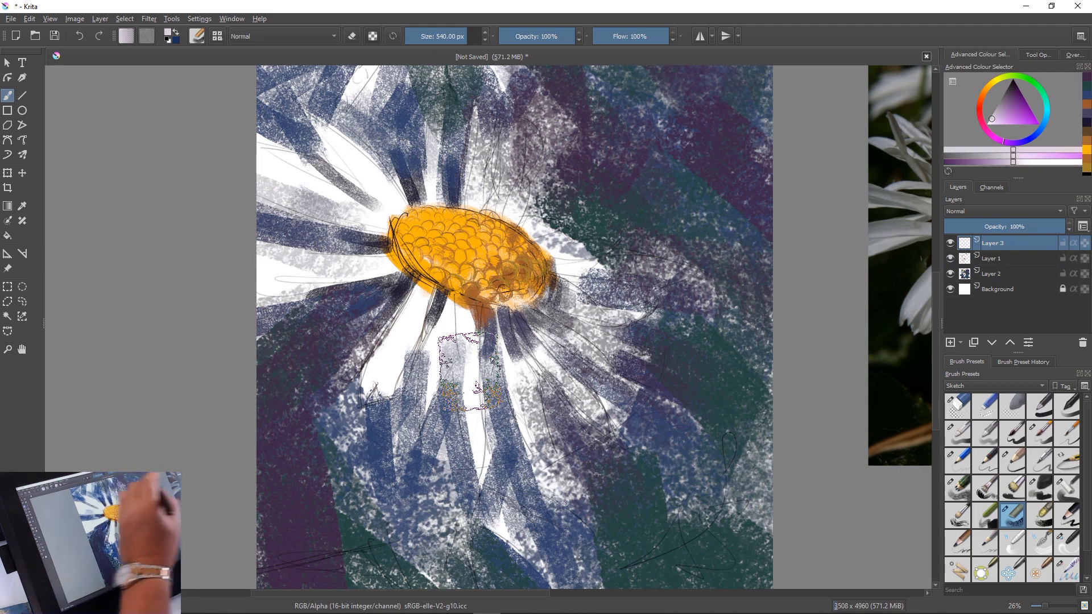
key(bracketleft)
key(bracketleft)
key(bracketleft)
key(bracketleft)
key(bracketleft)
key(bracketleft)
key(bracketleft)
key(bracketleft)
key(bracketleft)
key(bracketleft)
key(bracketleft)
key(bracketleft)
key(bracketleft)
key(bracketleft)
key(bracketleft)
key(bracketleft)
key(bracketleft)
key(bracketleft)
key(bracketleft)
key(bracketleft)
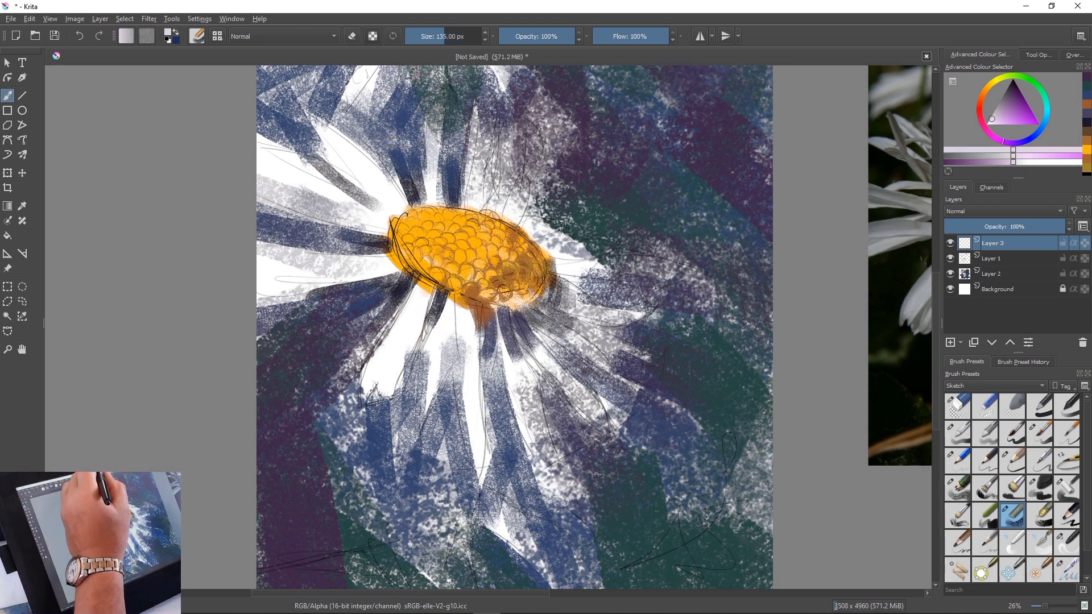
key(bracketleft)
key(bracketleft)
drag(437, 98, 430, 164)
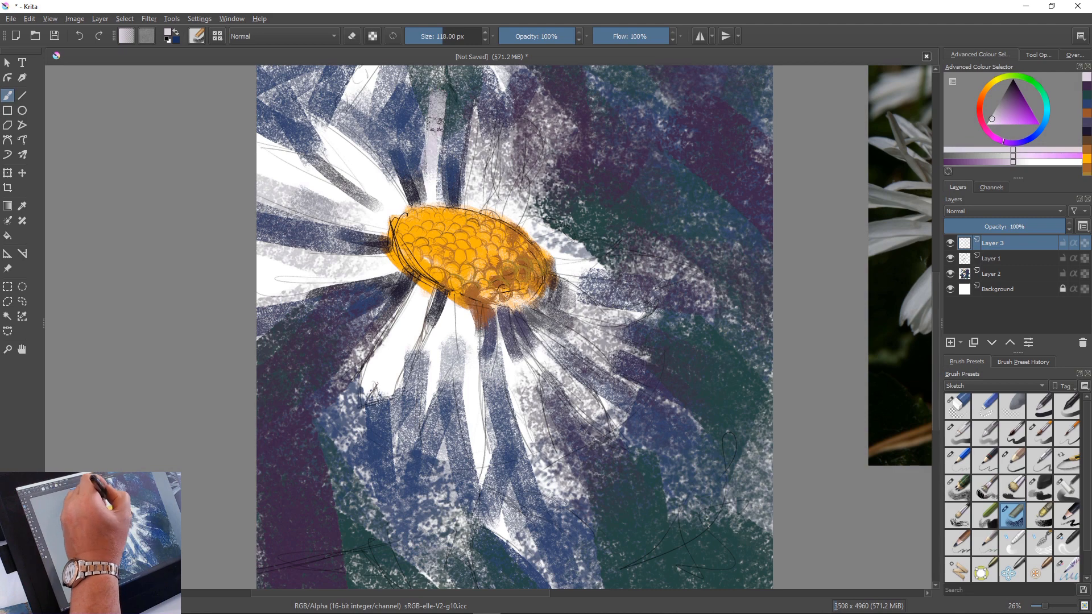
drag(435, 122, 432, 175)
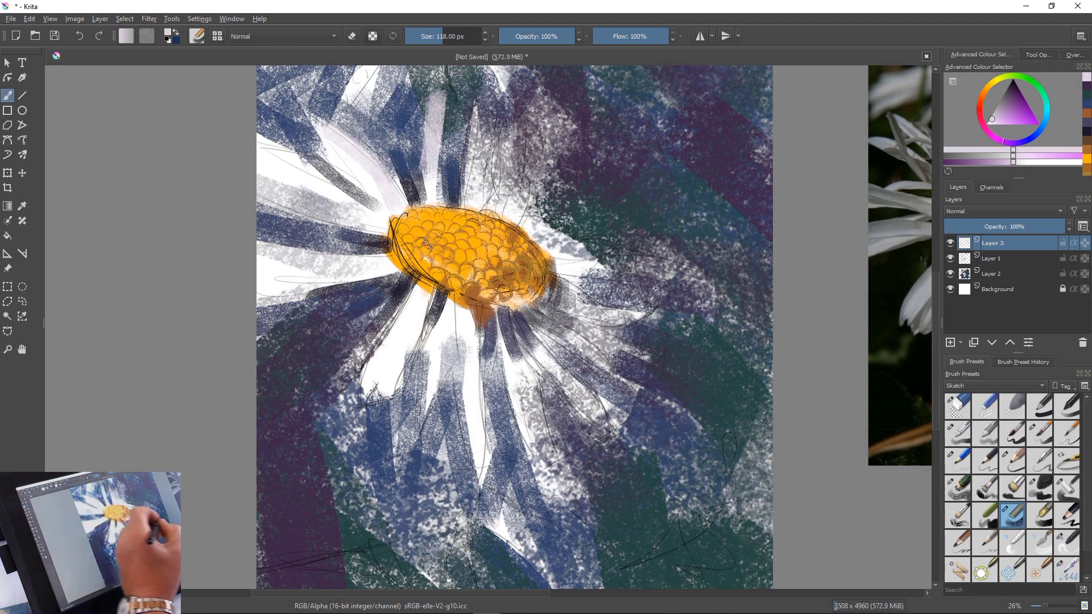
Reduce the brush to 103 px and 90 px while painting pale lilac petals above and to the upper right of the centre
key(bracketleft)
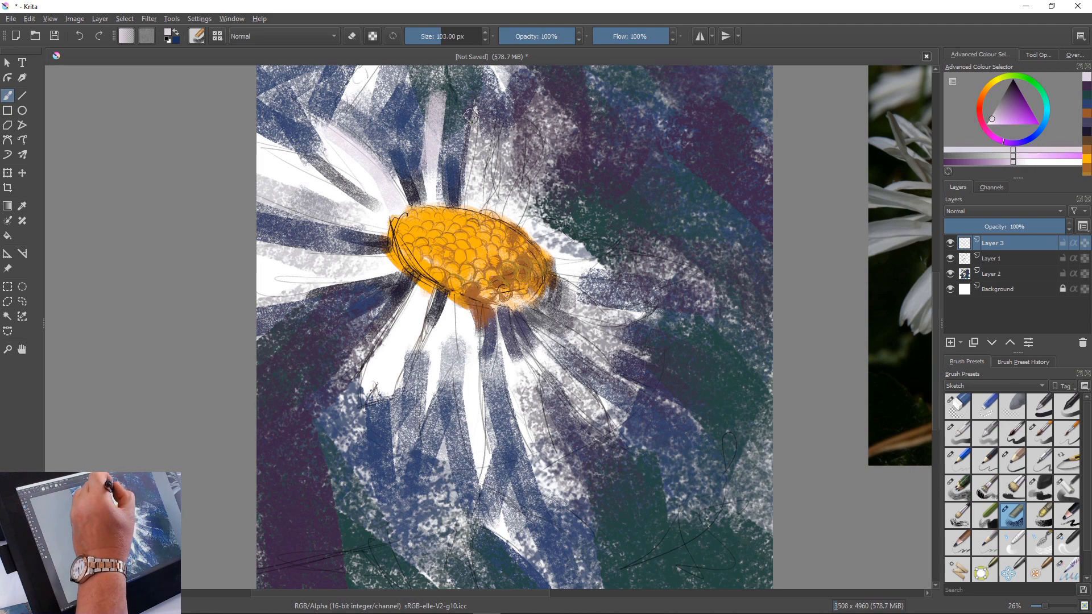
mouse_move(475, 109)
mouse_down()
mouse_move(465, 190)
mouse_move(476, 101)
mouse_move(488, 165)
mouse_move(495, 132)
mouse_move(479, 199)
mouse_up()
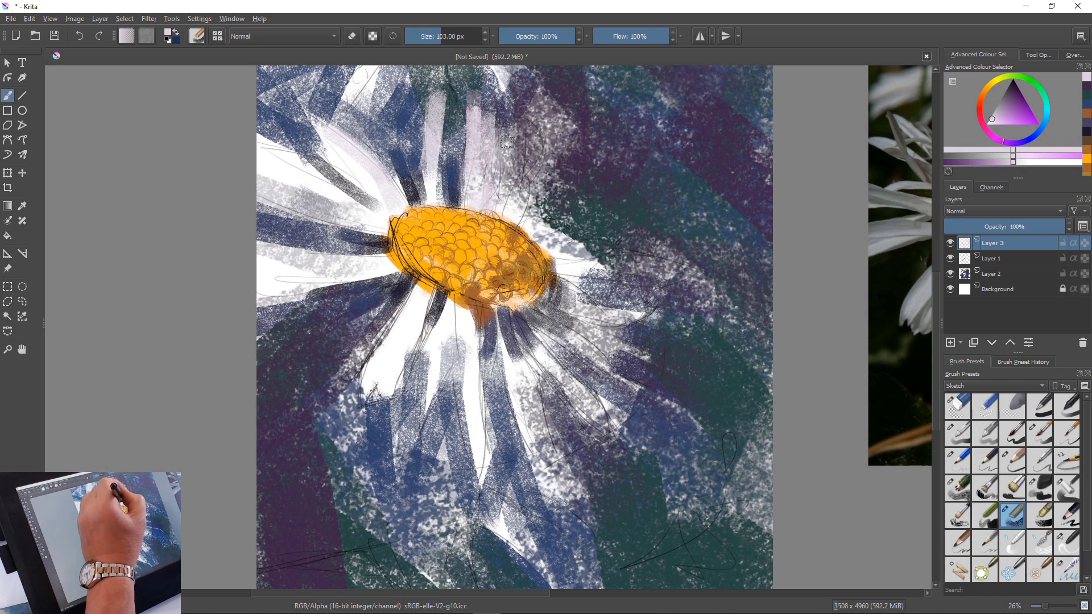
key(bracketleft)
key(bracketleft)
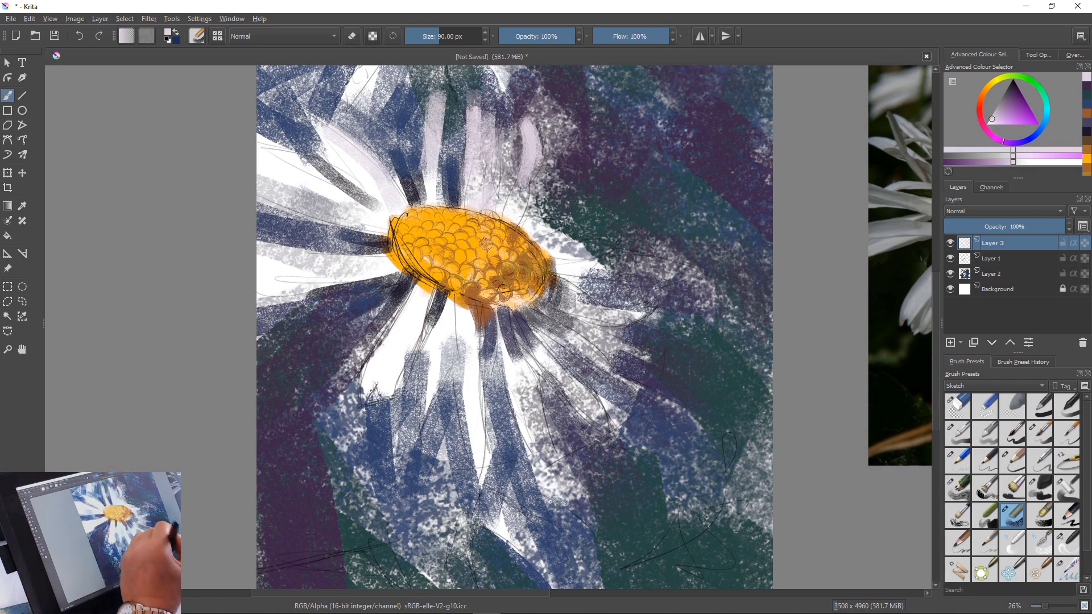
drag(526, 156, 503, 209)
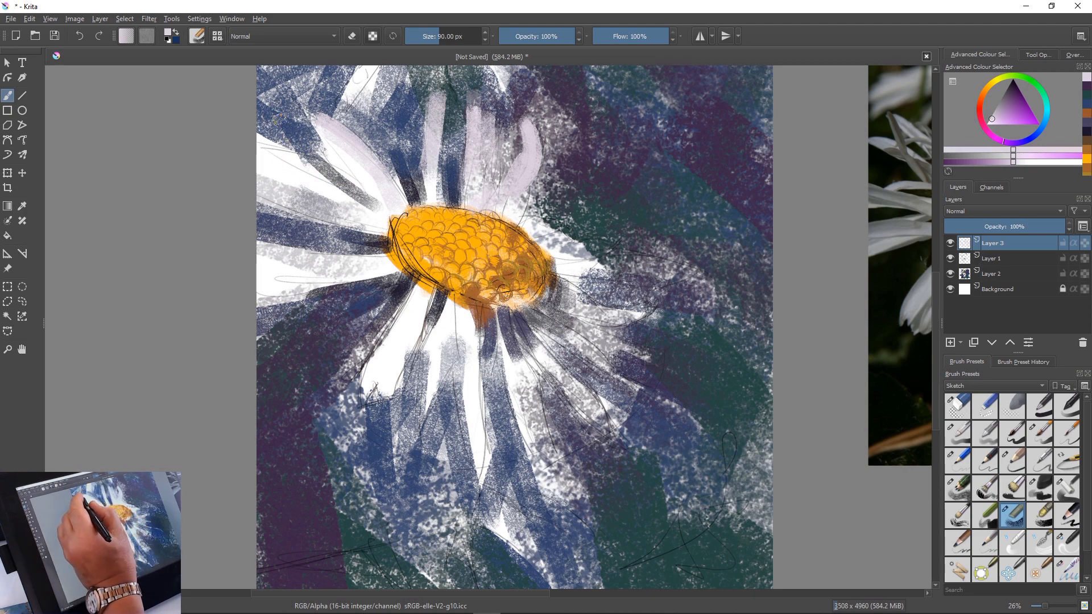
Paint the overlapping petals at the main flower's upper left in pale lilac, white and a slightly darker lilac
mouse_move(277, 119)
mouse_down()
mouse_move(372, 199)
mouse_move(283, 119)
mouse_move(349, 175)
mouse_up()
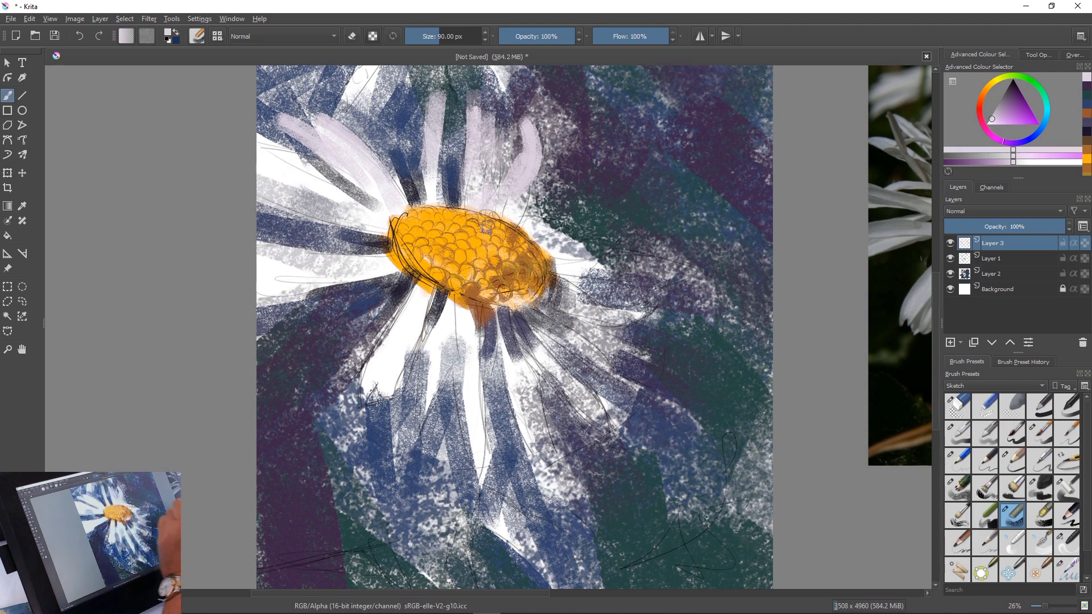
ctrl+click(363, 133)
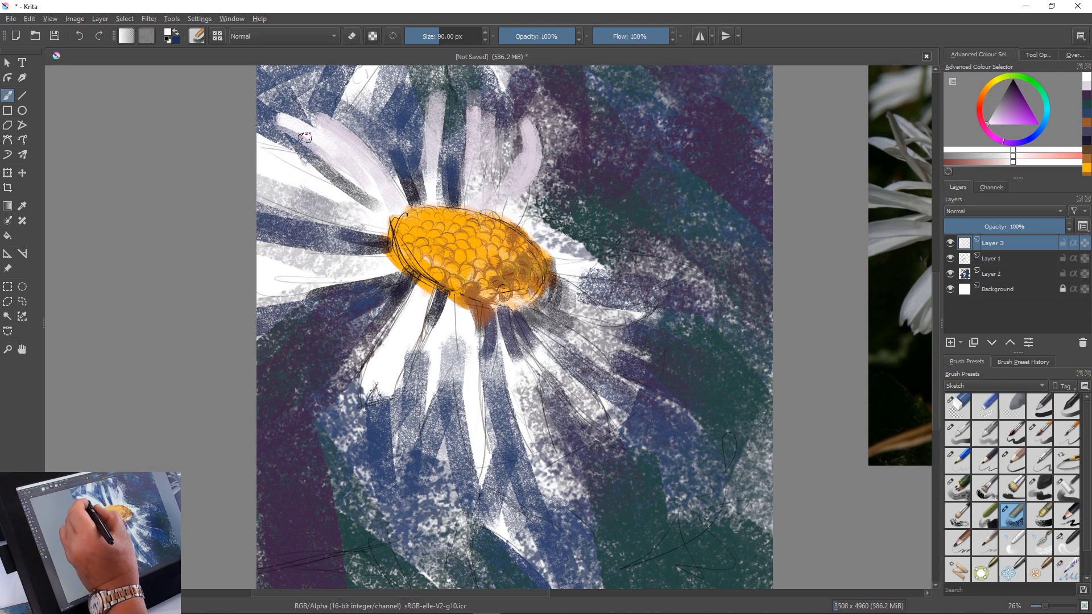
drag(305, 137, 391, 186)
ctrl+click(391, 187)
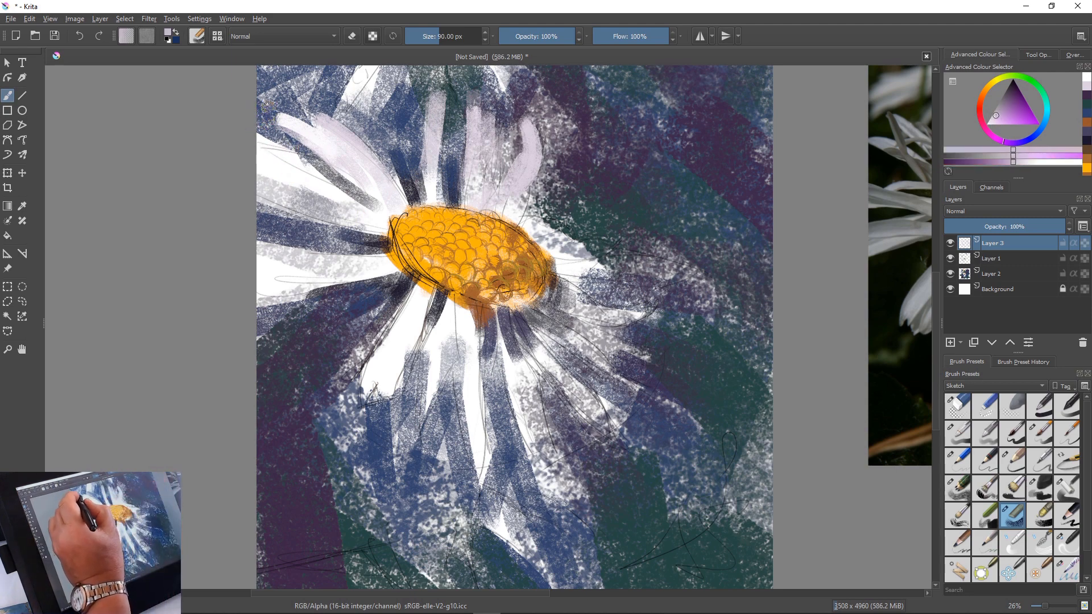
drag(266, 105, 338, 215)
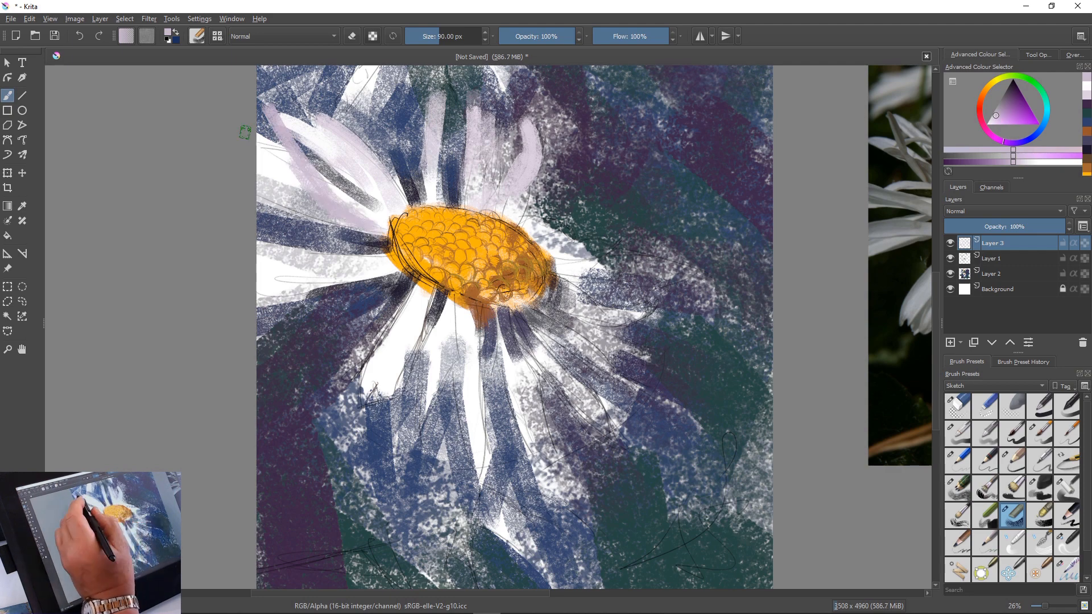
drag(317, 197, 393, 230)
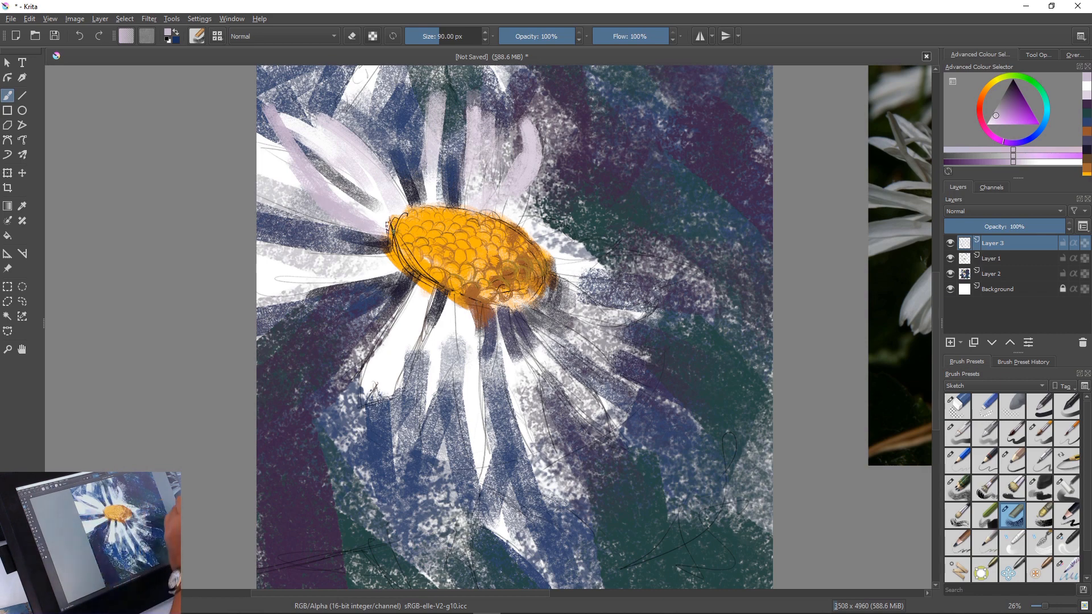
Paint the petals left of the centre in white and lilac, undoing and redoing the first white strokes
click(1086, 86)
drag(389, 229, 257, 230)
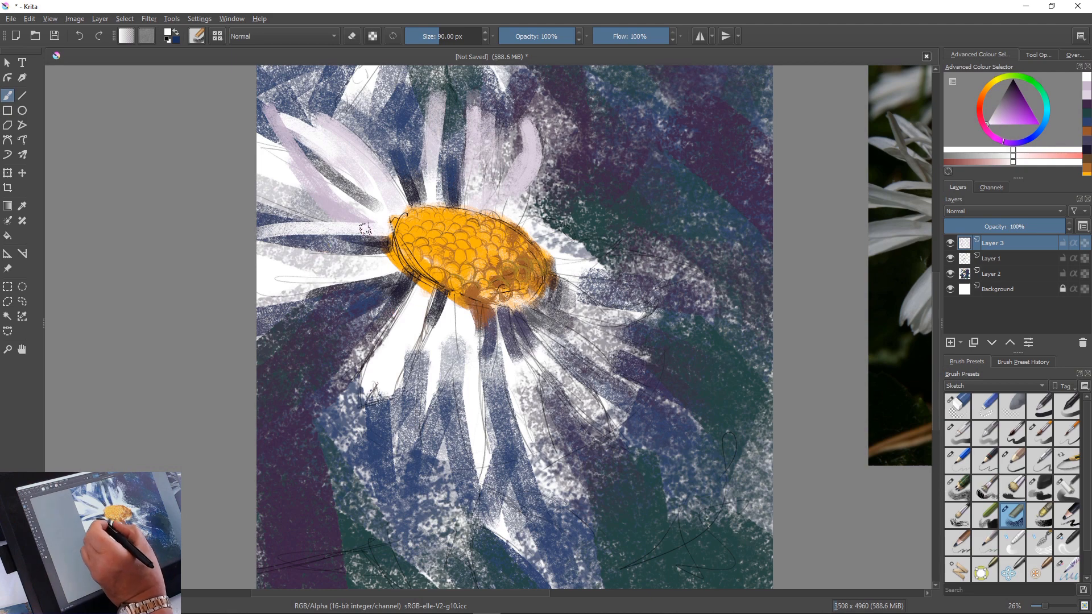
drag(391, 238, 268, 238)
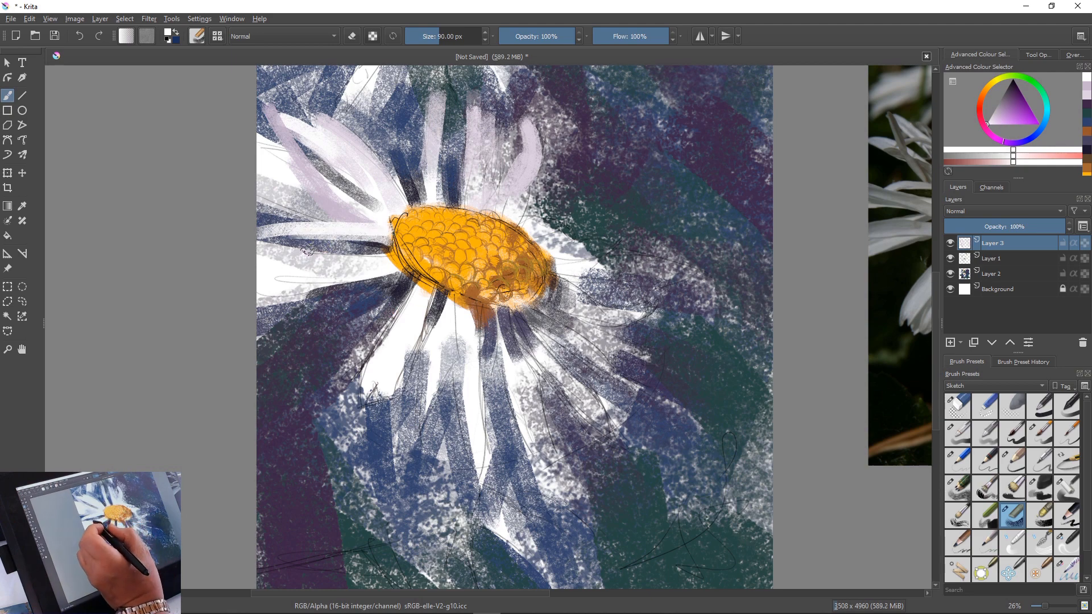
key(ctrl+z)
key(ctrl+z)
drag(391, 234, 294, 234)
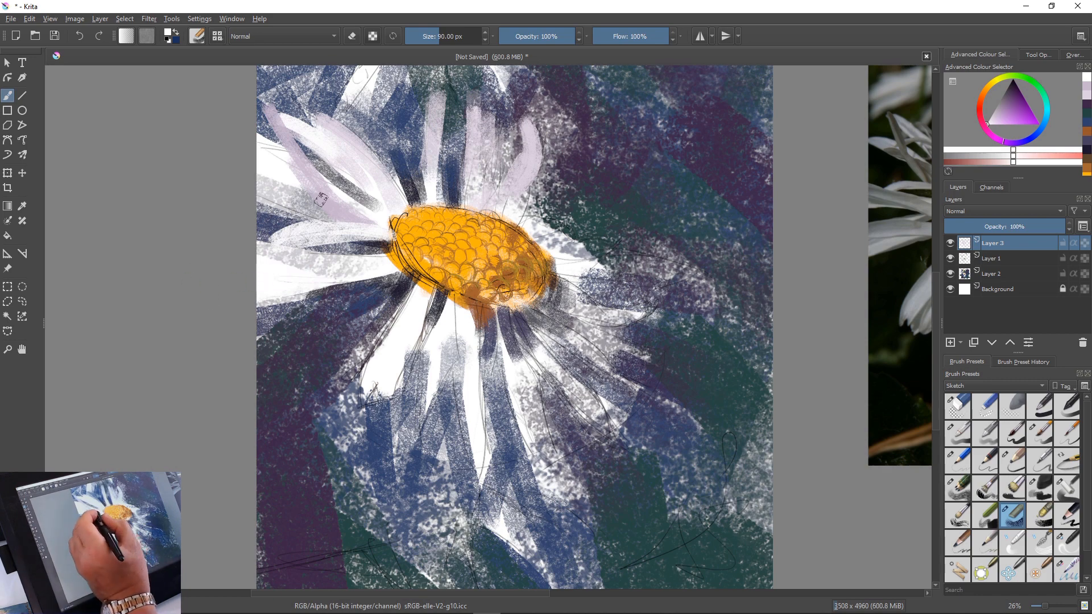
ctrl+click(347, 239)
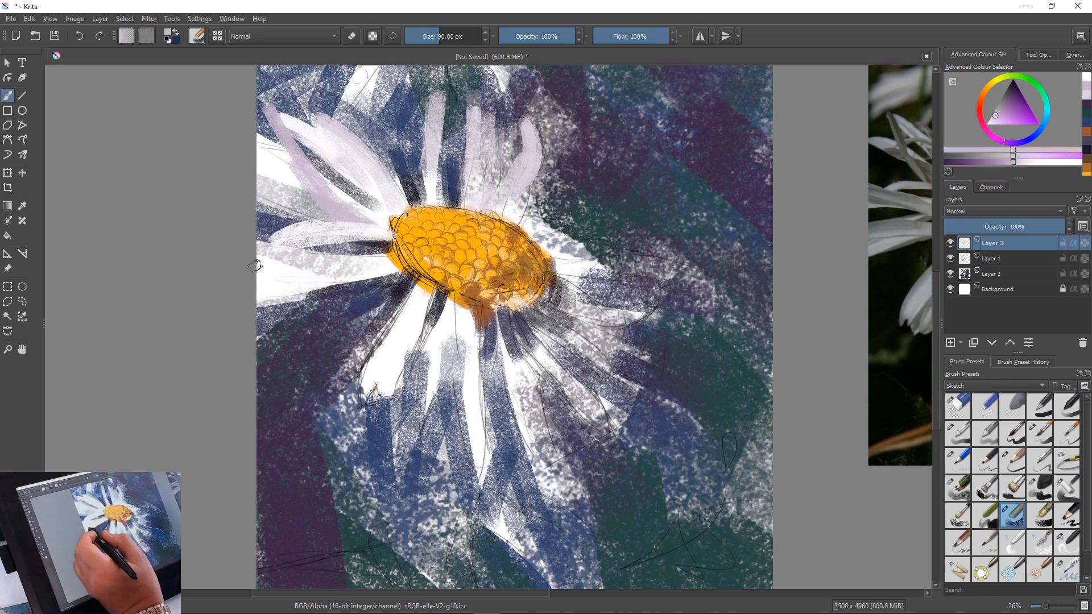
mouse_move(252, 256)
mouse_down()
mouse_move(377, 262)
mouse_move(207, 251)
mouse_move(314, 268)
mouse_up()
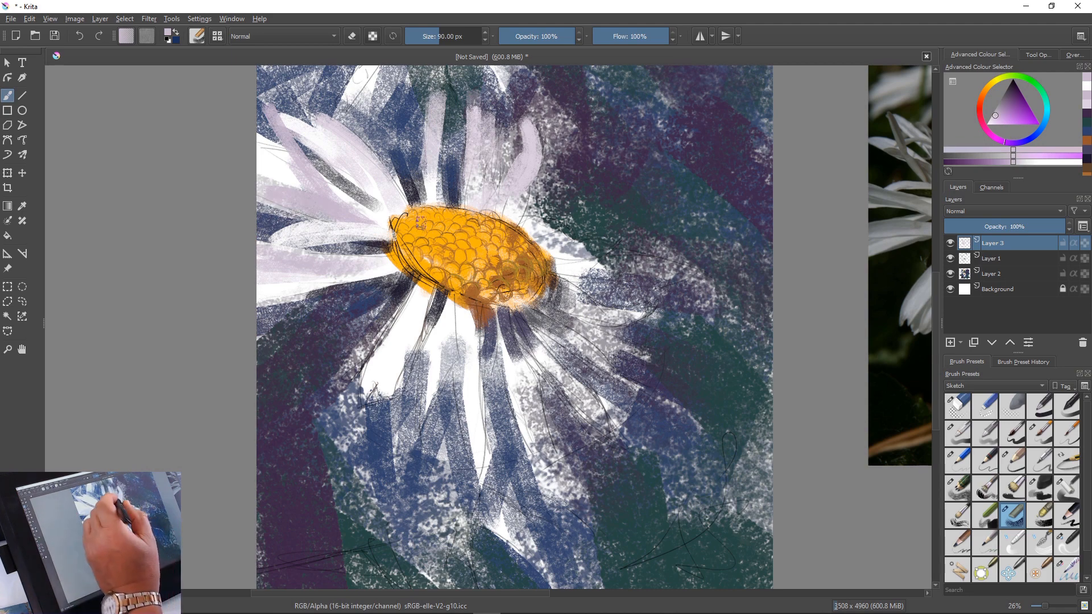
Paint the short upper-right petal and the long petal right of the centre in lilac and white
mouse_move(564, 211)
mouse_down()
mouse_move(546, 230)
mouse_move(568, 208)
mouse_move(595, 237)
mouse_up()
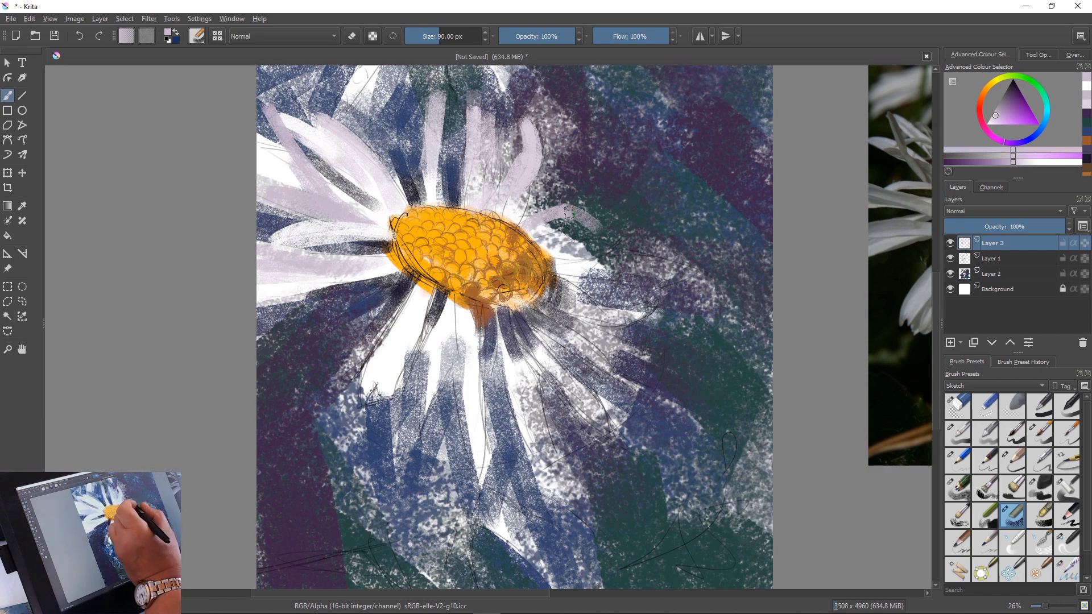
mouse_move(568, 212)
mouse_down()
mouse_move(539, 223)
mouse_move(560, 242)
mouse_move(537, 239)
mouse_move(545, 245)
mouse_up()
ctrl+click(511, 241)
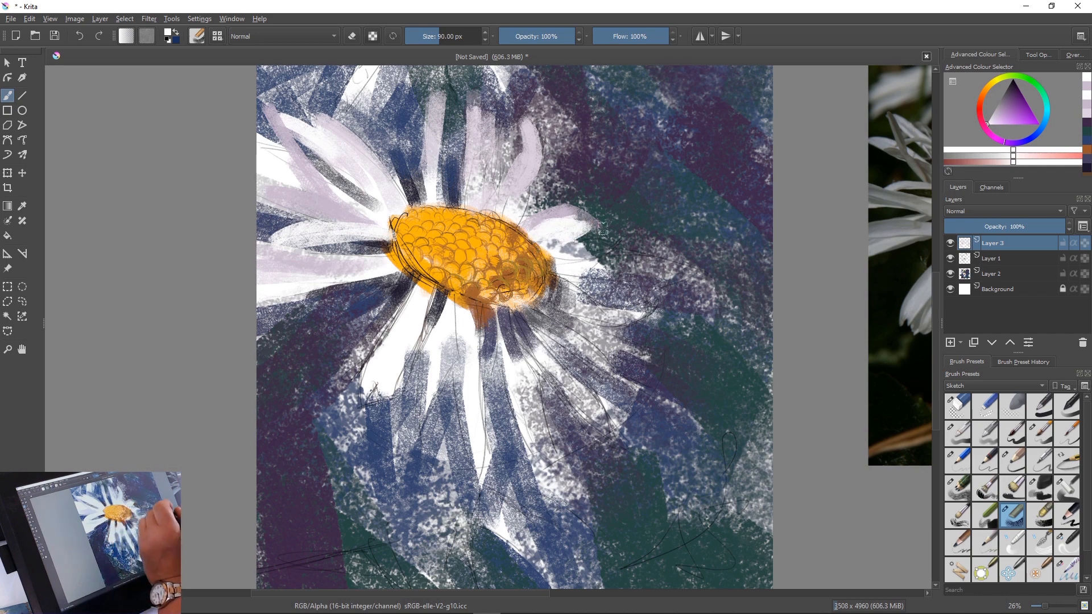
drag(612, 228, 536, 226)
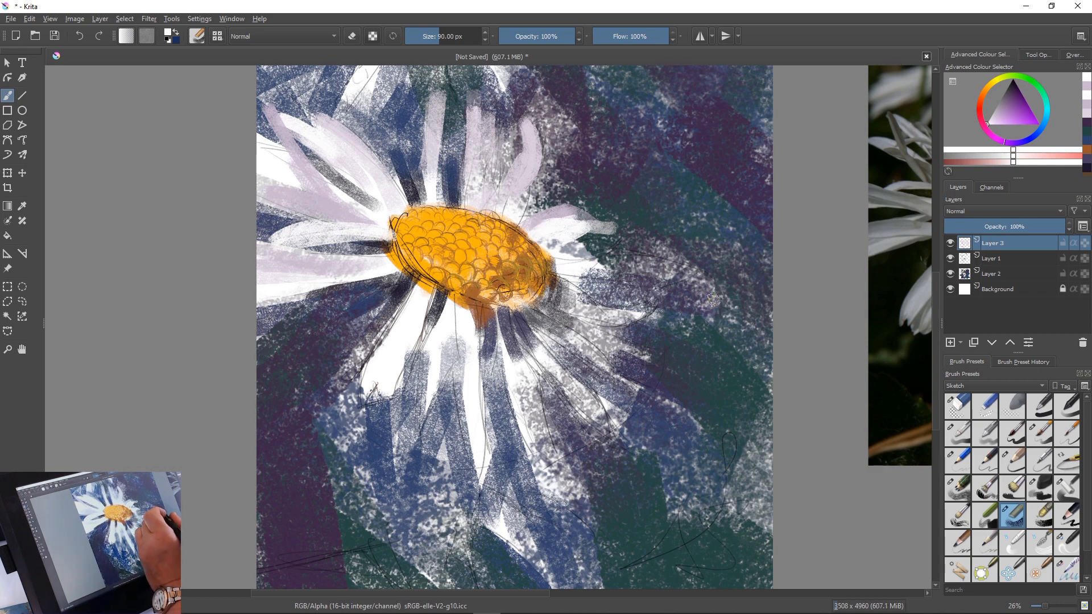
drag(713, 300, 564, 269)
mouse_move(703, 296)
mouse_down()
mouse_move(567, 276)
mouse_move(654, 279)
mouse_move(722, 303)
mouse_move(623, 261)
mouse_move(564, 267)
mouse_up()
Choose a greyer lilac and paint the petals fanning out to the lower right of the main flower's centre
ctrl+click(582, 243)
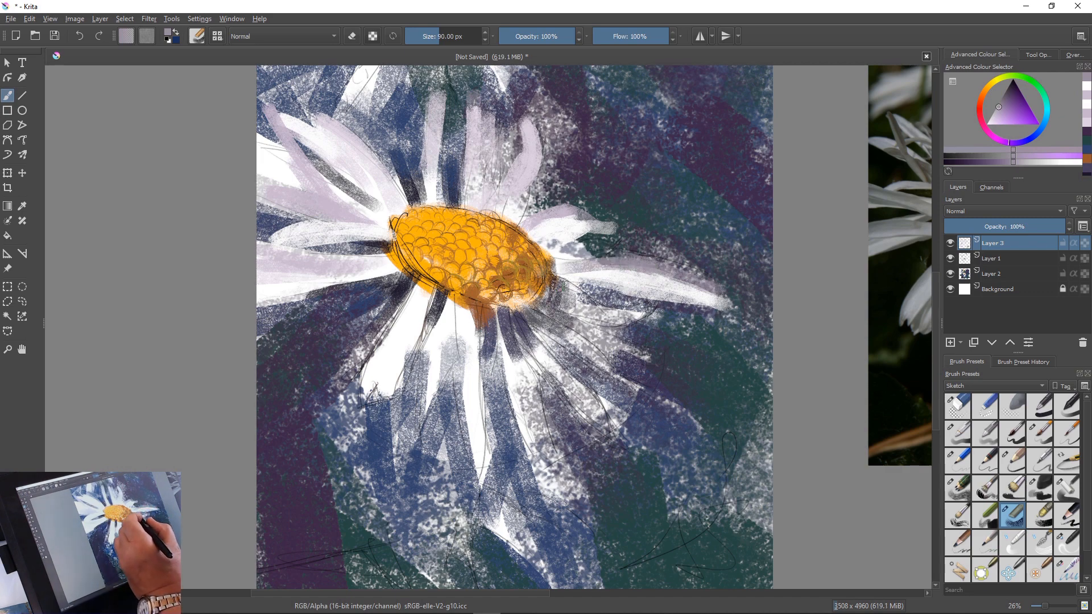
drag(559, 285, 644, 321)
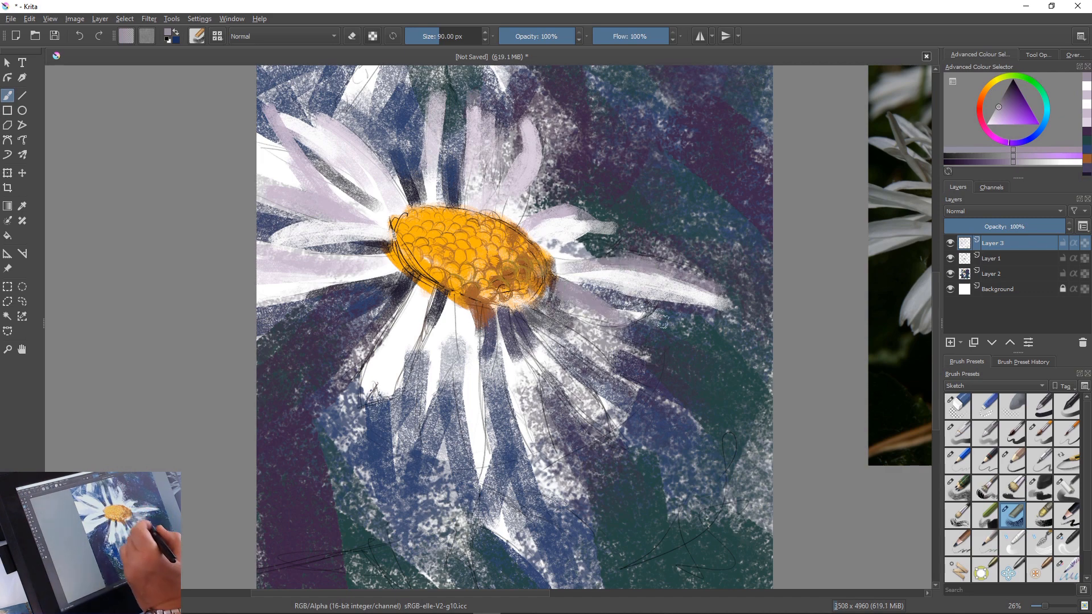
drag(547, 327, 680, 410)
mouse_move(609, 369)
mouse_down()
mouse_move(539, 323)
mouse_move(575, 355)
mouse_up()
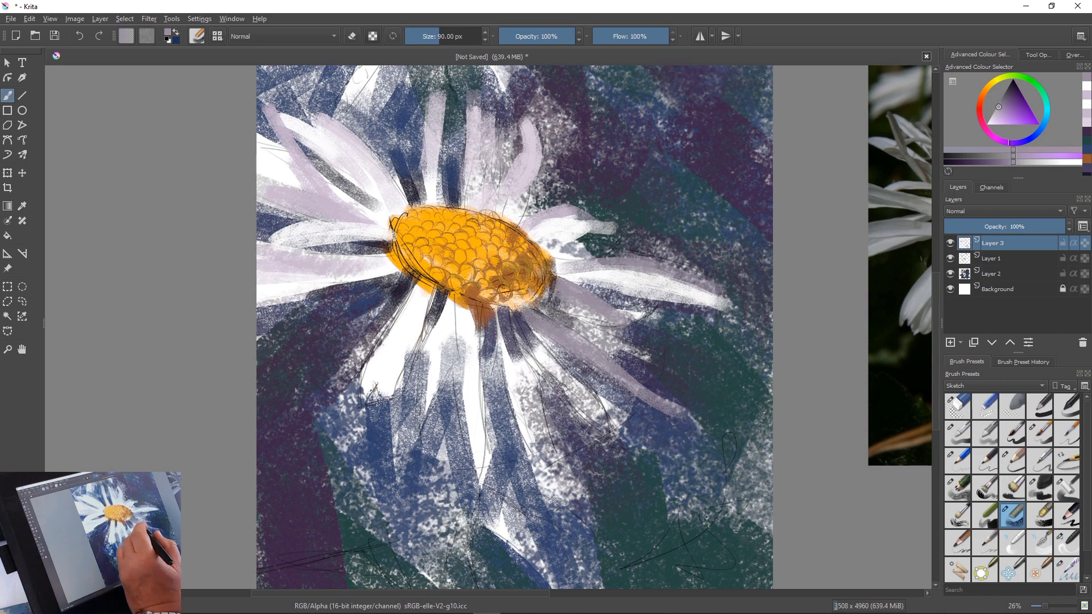
drag(548, 355, 605, 422)
drag(548, 364, 630, 456)
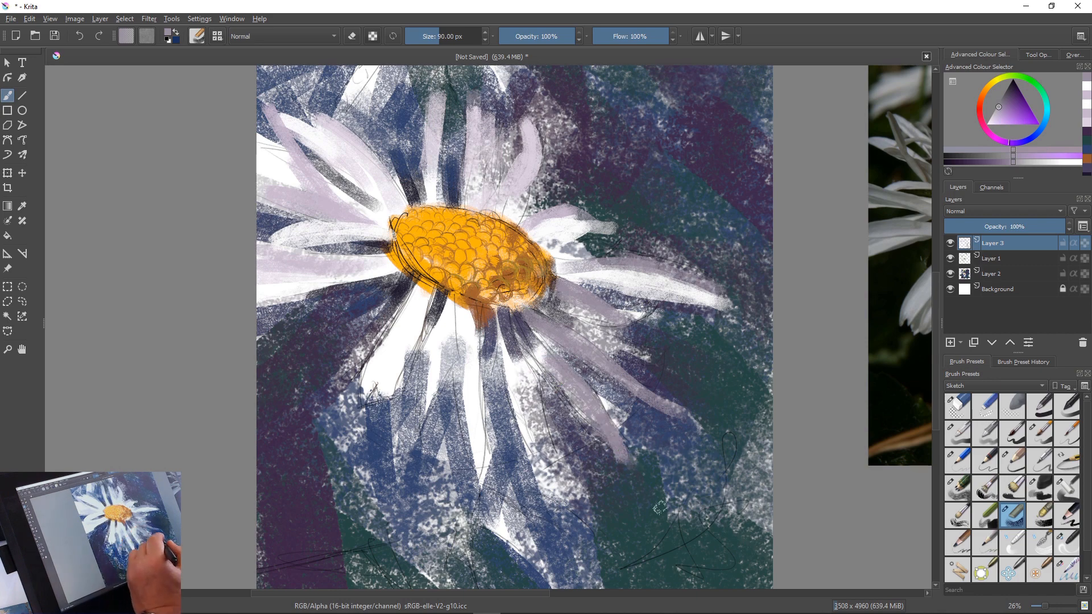
drag(529, 387, 566, 515)
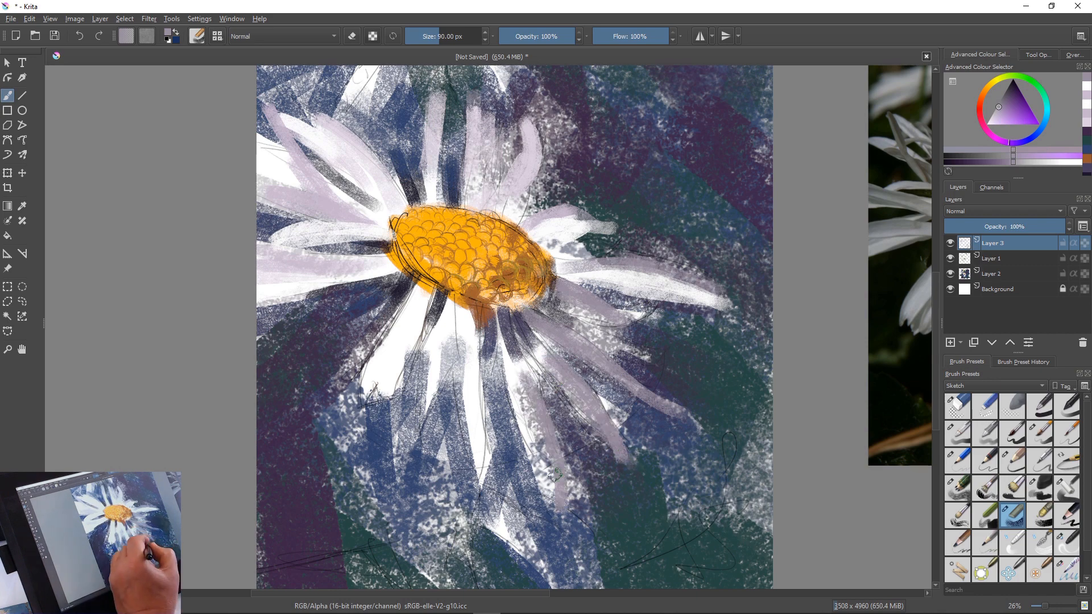
Choose white and layer highlights over the three lilac petals to the lower right of the centre
ctrl+click(508, 405)
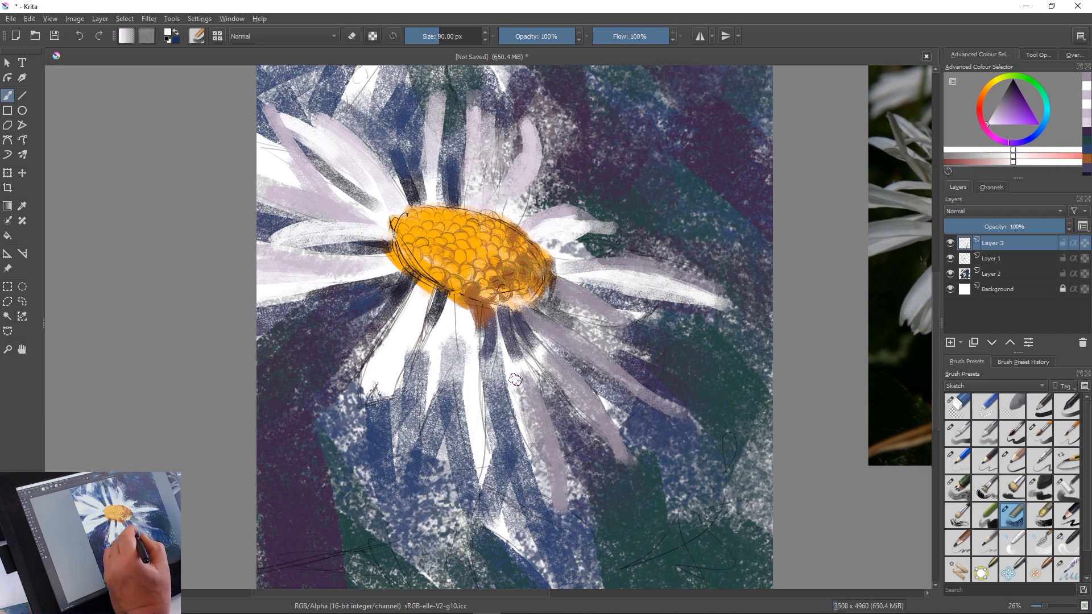
drag(516, 380, 568, 492)
drag(521, 411, 566, 502)
drag(558, 453, 567, 524)
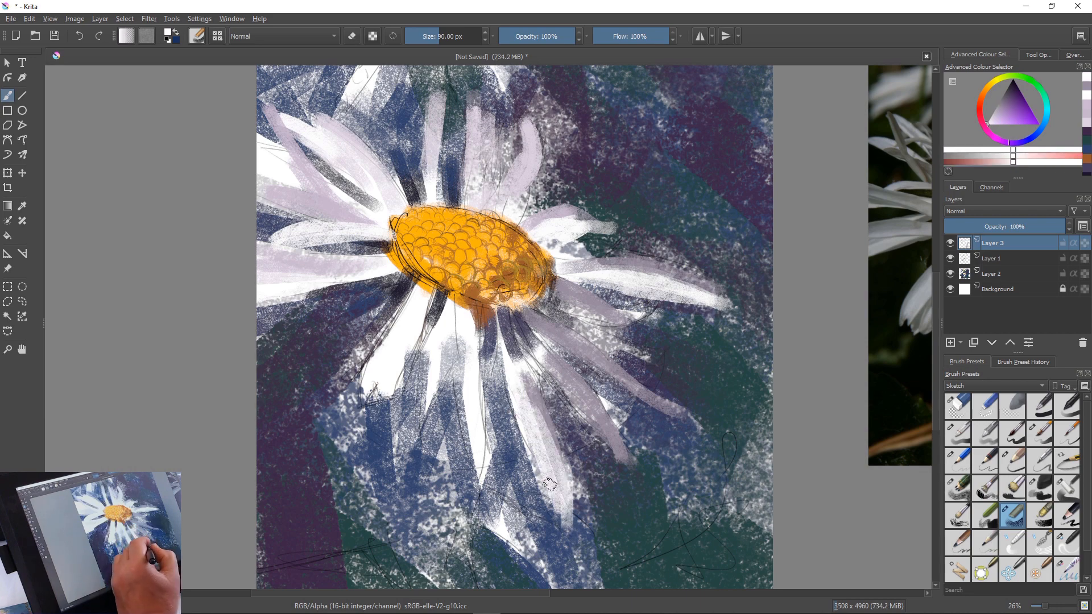
mouse_move(556, 369)
mouse_down()
mouse_move(587, 395)
mouse_move(623, 465)
mouse_move(594, 426)
mouse_up()
drag(553, 373, 602, 438)
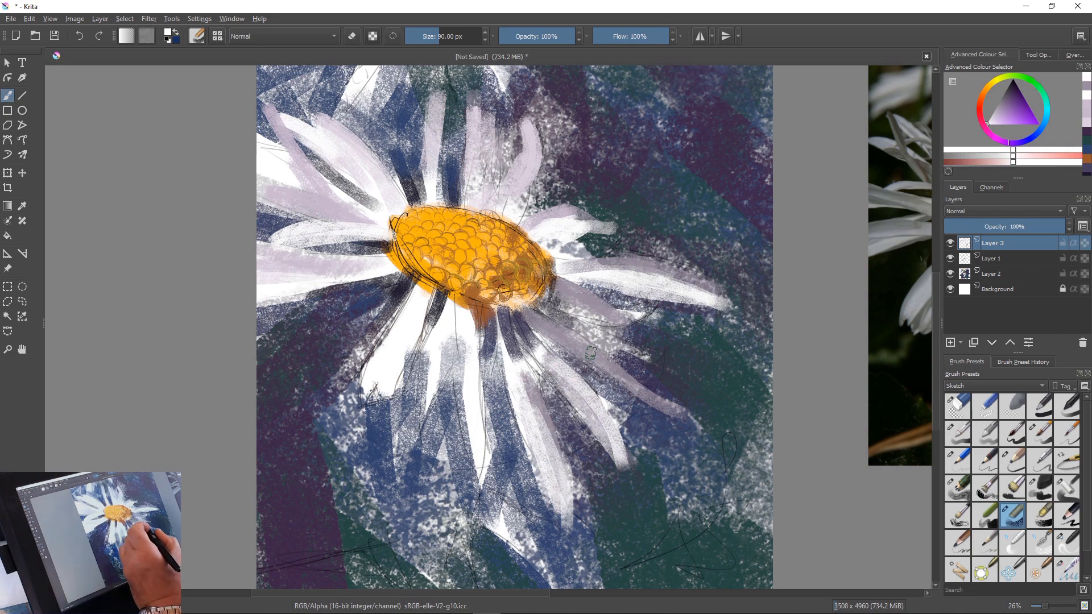
drag(592, 353, 693, 429)
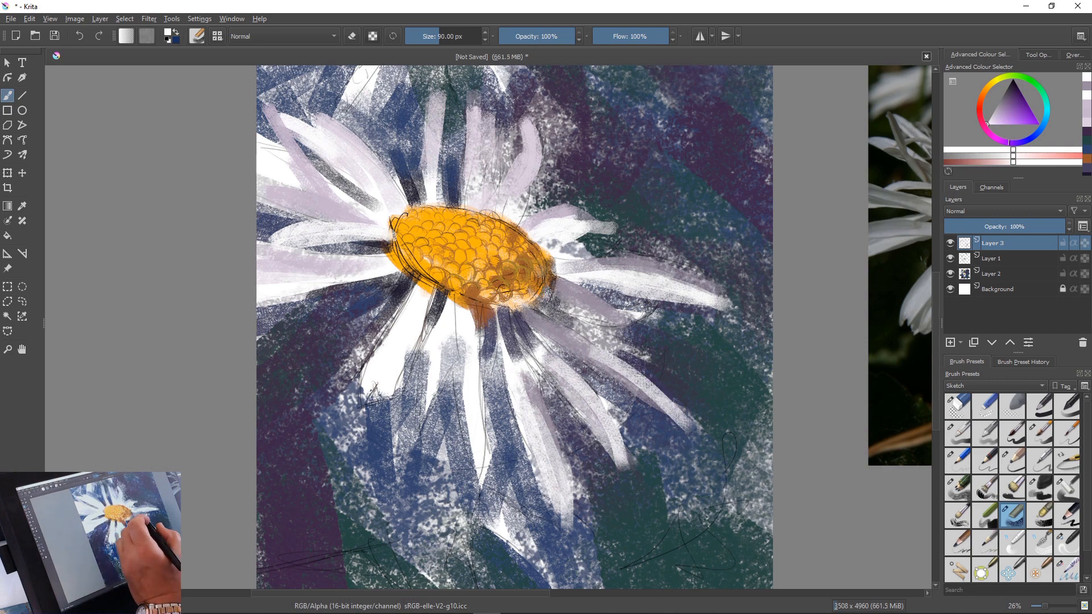
Add white strokes to the petals at the centre's lower right and lengthen the white petal straight below the centre
drag(574, 330, 654, 406)
drag(591, 361, 672, 421)
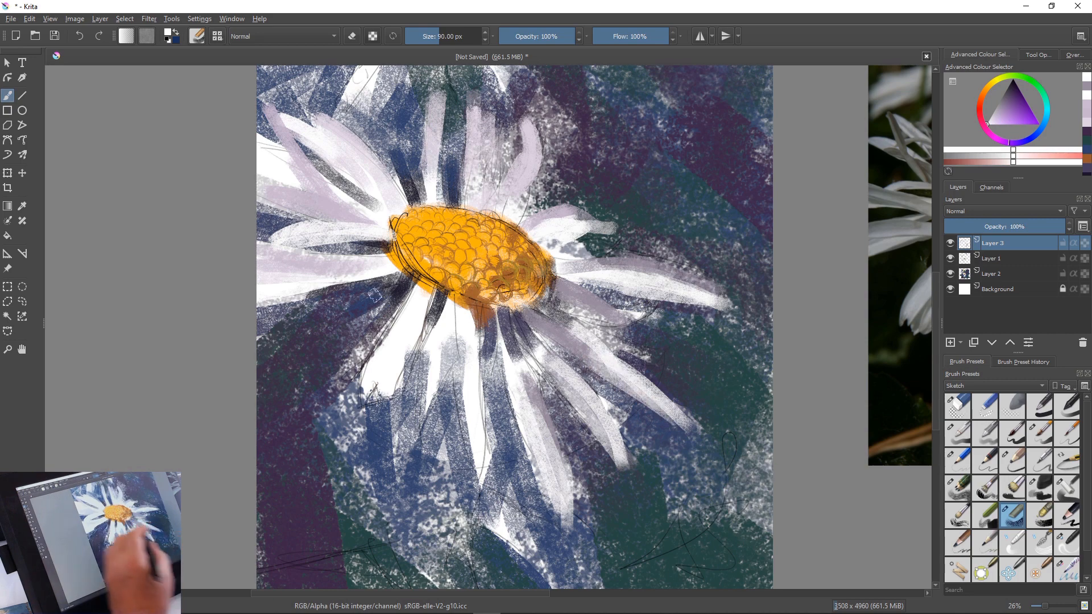
drag(476, 419, 481, 498)
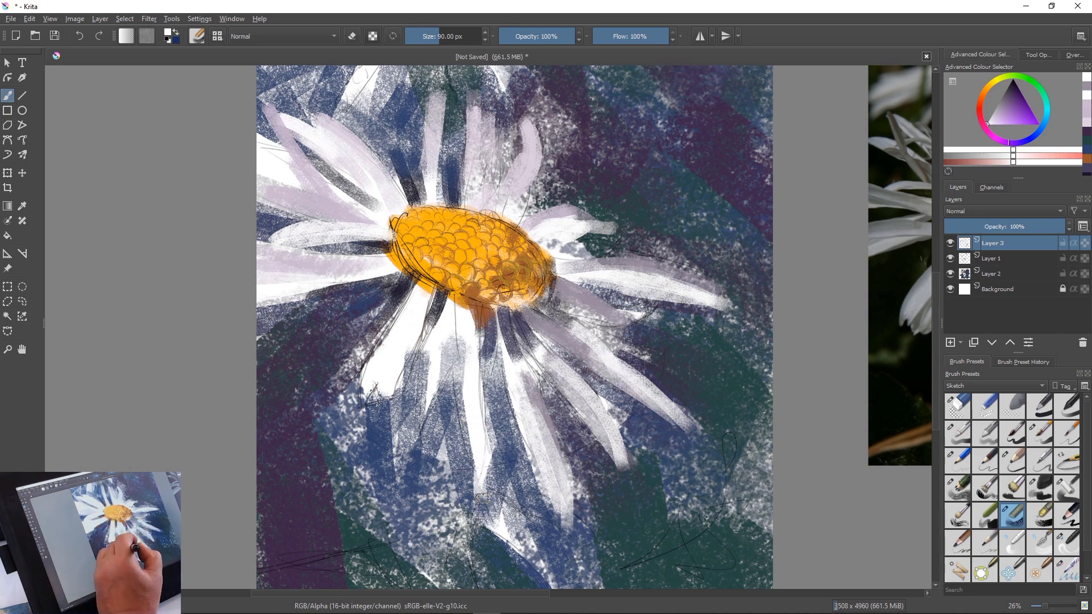
mouse_move(475, 439)
mouse_down()
mouse_move(479, 499)
mouse_move(447, 403)
mouse_up()
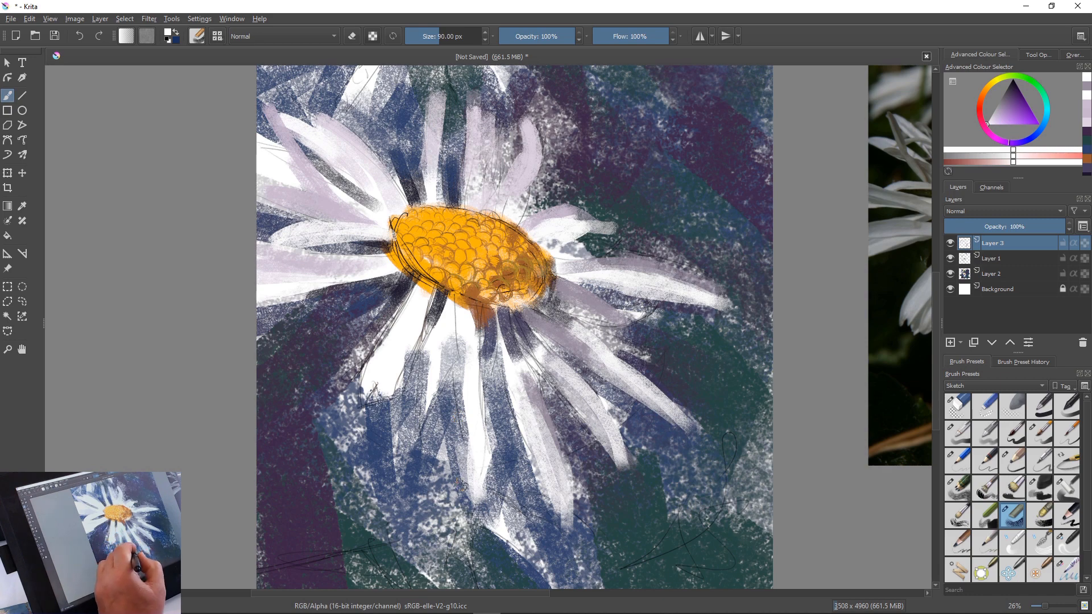
Paint the small flower below the main daisy with white petals and a light orange centre, and define it with dark green strokes
mouse_move(483, 456)
mouse_down()
mouse_move(483, 489)
mouse_move(546, 520)
mouse_move(500, 538)
mouse_move(547, 514)
mouse_move(560, 537)
mouse_move(498, 537)
mouse_up()
ctrl+click(479, 293)
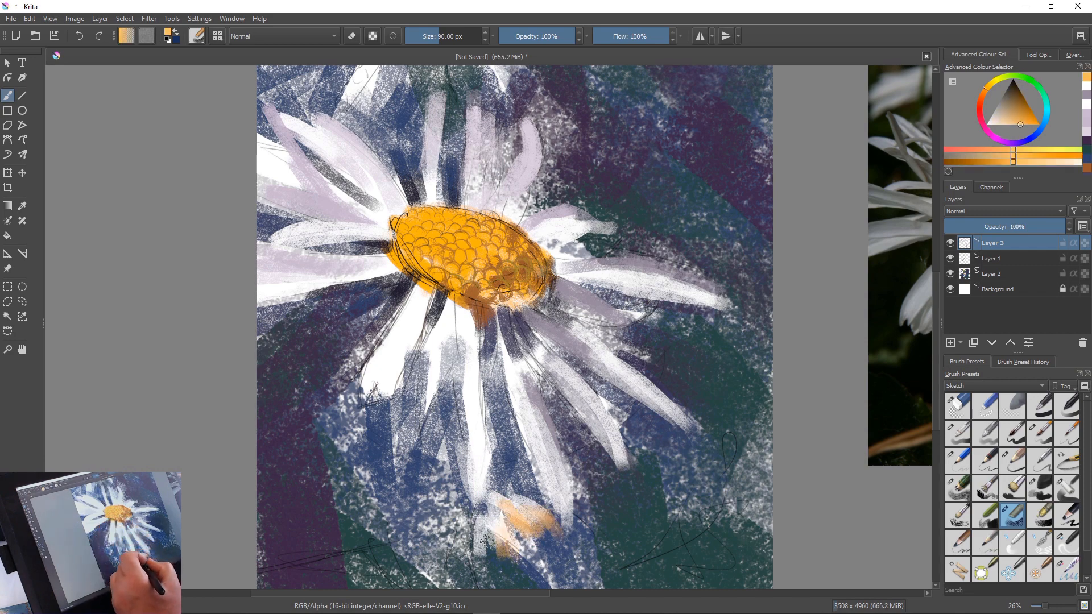
ctrl+click(629, 567)
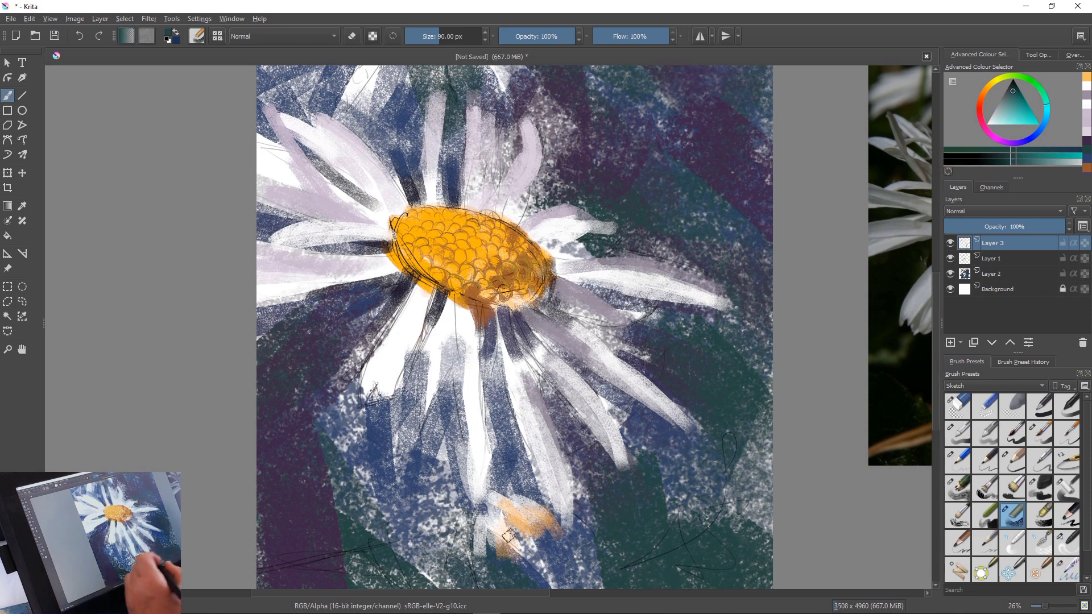
mouse_move(505, 526)
mouse_down()
mouse_move(546, 569)
mouse_move(524, 567)
mouse_move(492, 529)
mouse_up()
drag(495, 569, 520, 566)
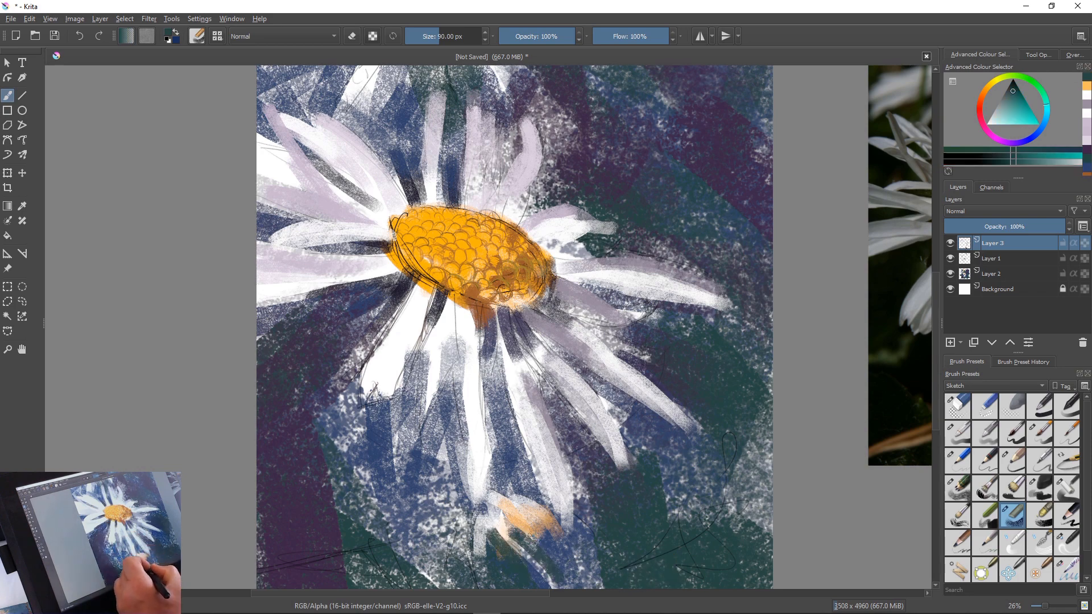
drag(529, 521, 543, 533)
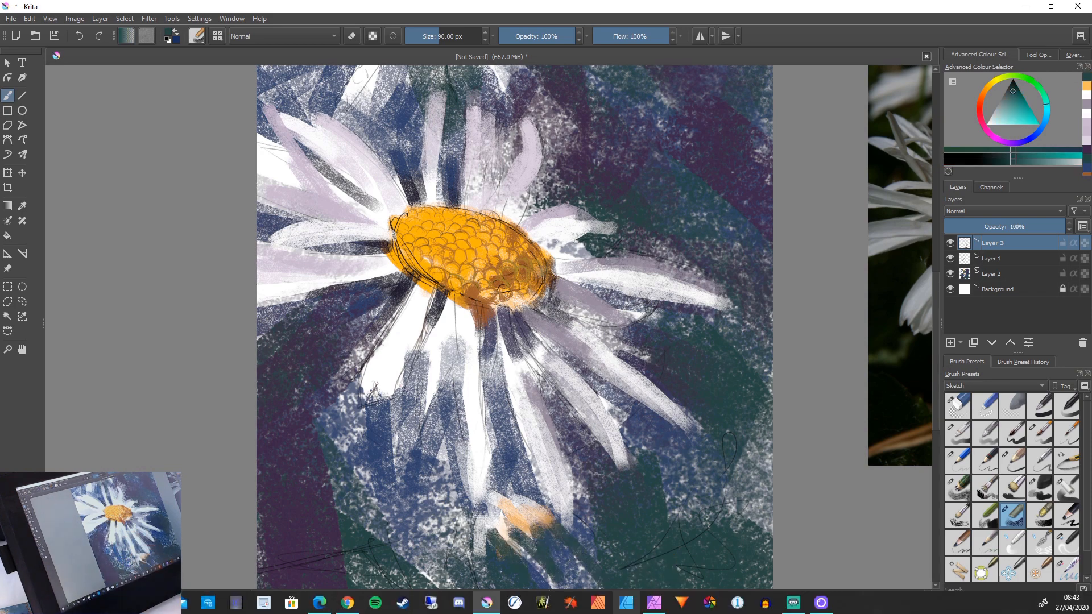
Sample white and paint the long petals to the lower left of the main flower's centre, redoing the outermost stroke
ctrl+click(421, 387)
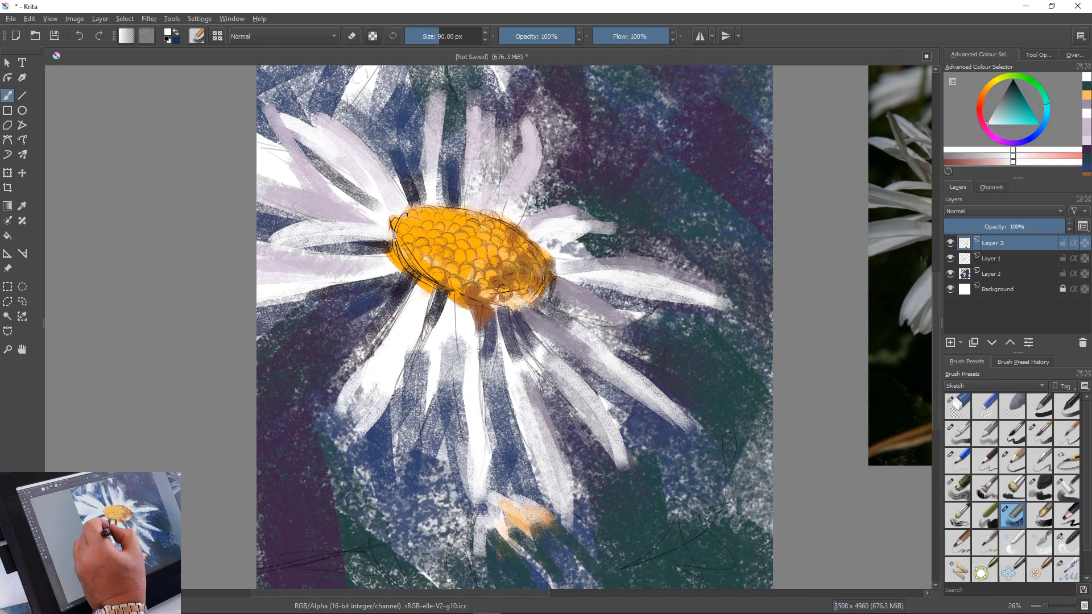
mouse_move(395, 301)
mouse_down()
mouse_move(361, 358)
mouse_move(329, 481)
mouse_up()
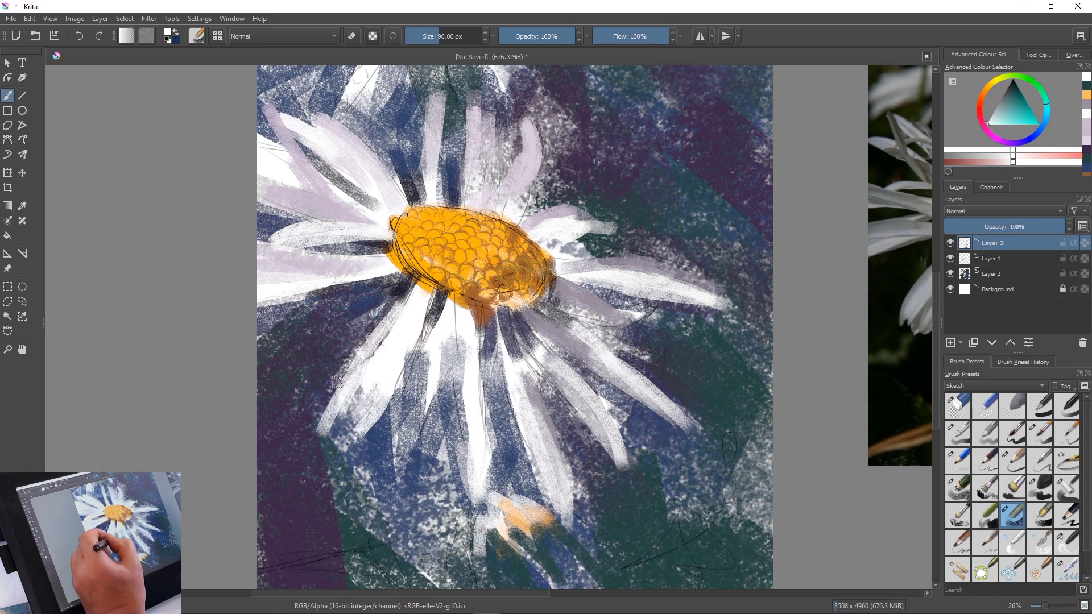
key(ctrl+z)
mouse_move(397, 316)
mouse_down()
mouse_move(331, 412)
mouse_move(355, 370)
mouse_move(324, 450)
mouse_up()
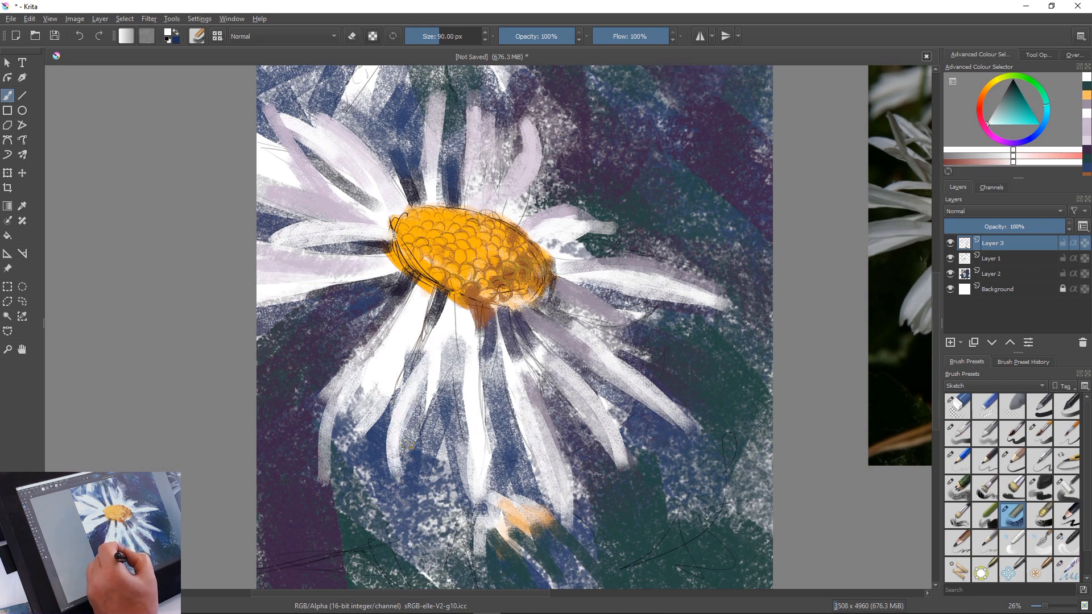
drag(431, 361, 406, 440)
drag(420, 390, 405, 486)
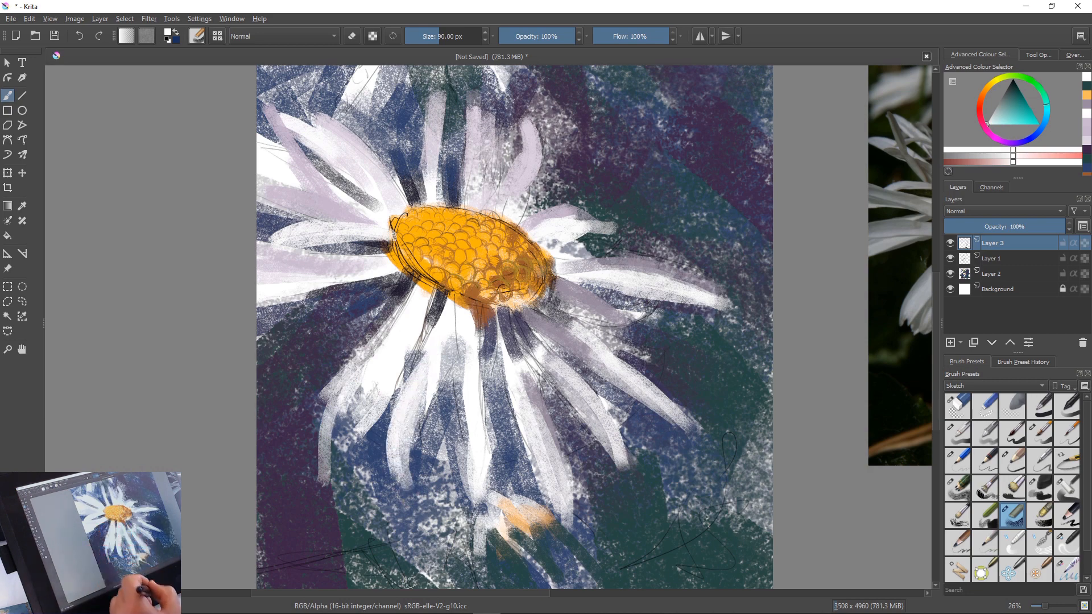
Sample the background's dark purple and darken the gaps between and beside the main flower's lower petals
ctrl+click(285, 512)
mouse_move(438, 405)
mouse_down()
mouse_move(422, 507)
mouse_move(415, 482)
mouse_up()
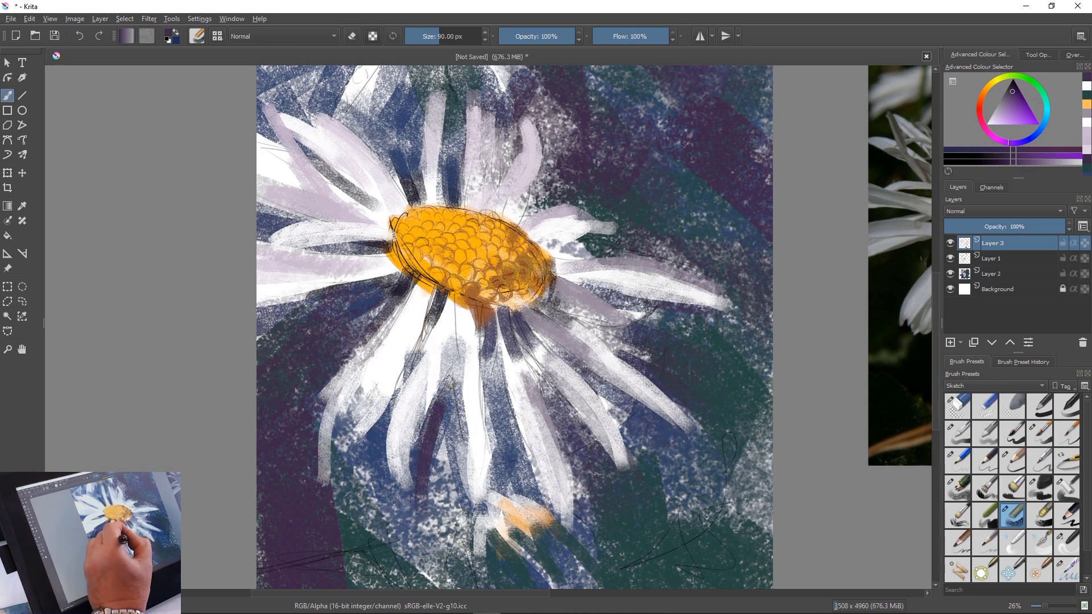
mouse_move(449, 378)
mouse_down()
mouse_move(435, 438)
mouse_move(463, 515)
mouse_up()
drag(447, 422, 445, 485)
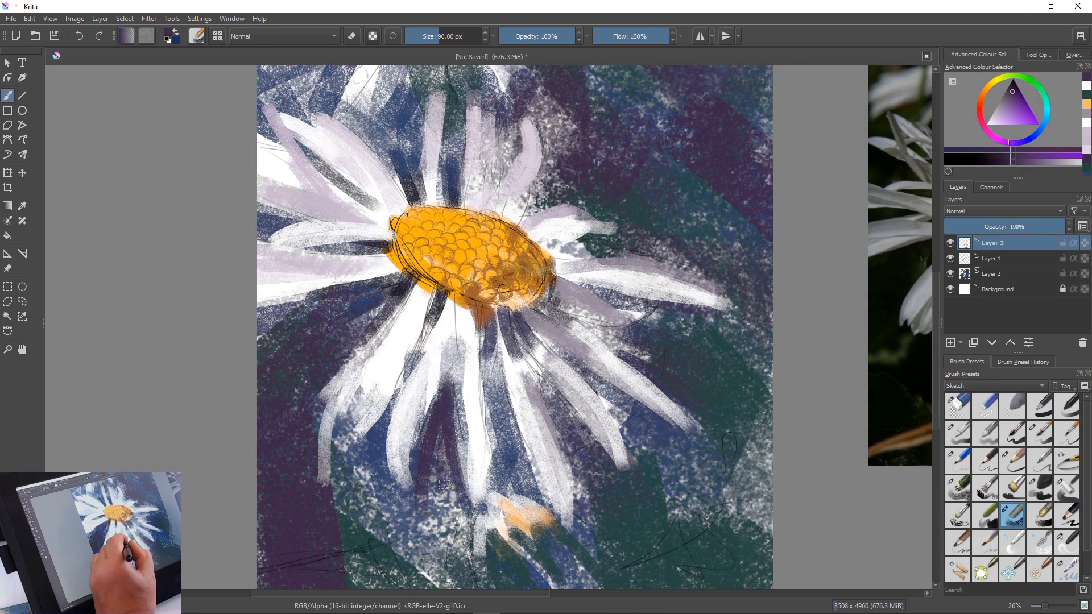
drag(394, 401, 389, 528)
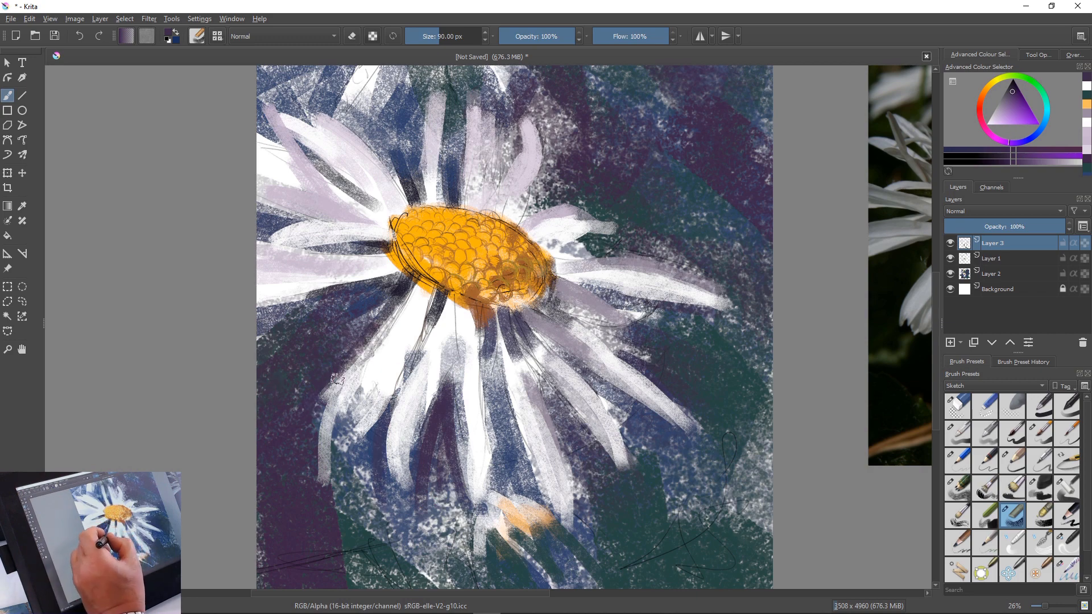
drag(353, 355, 298, 464)
drag(326, 401, 309, 455)
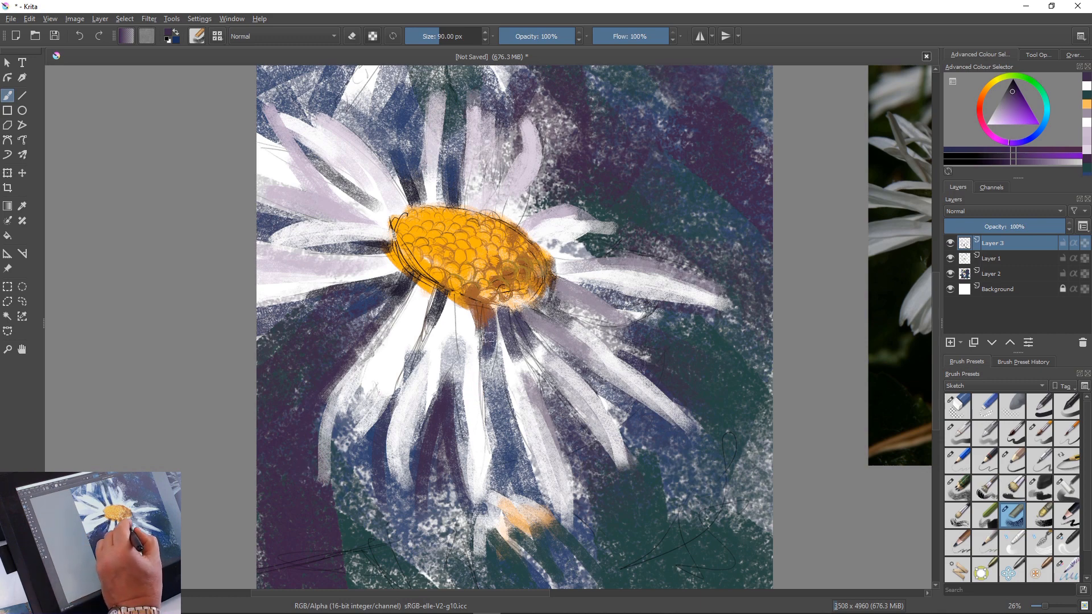
drag(483, 330, 494, 393)
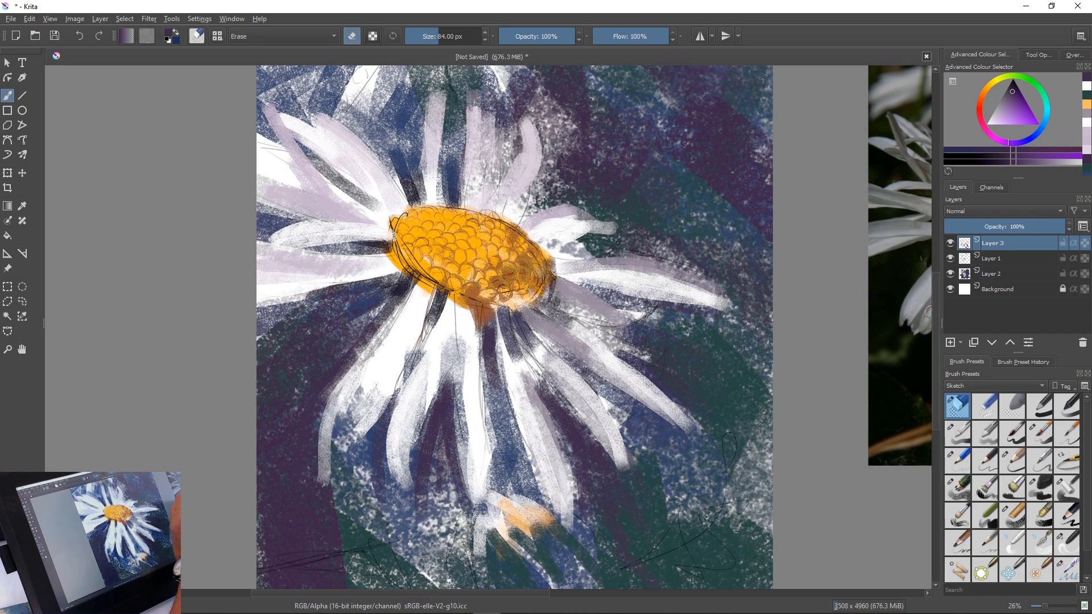
Erase the sketched scallops from the flower's centre on Layer 1 and the orange paint at its upper left on Layer 2
click(993, 258)
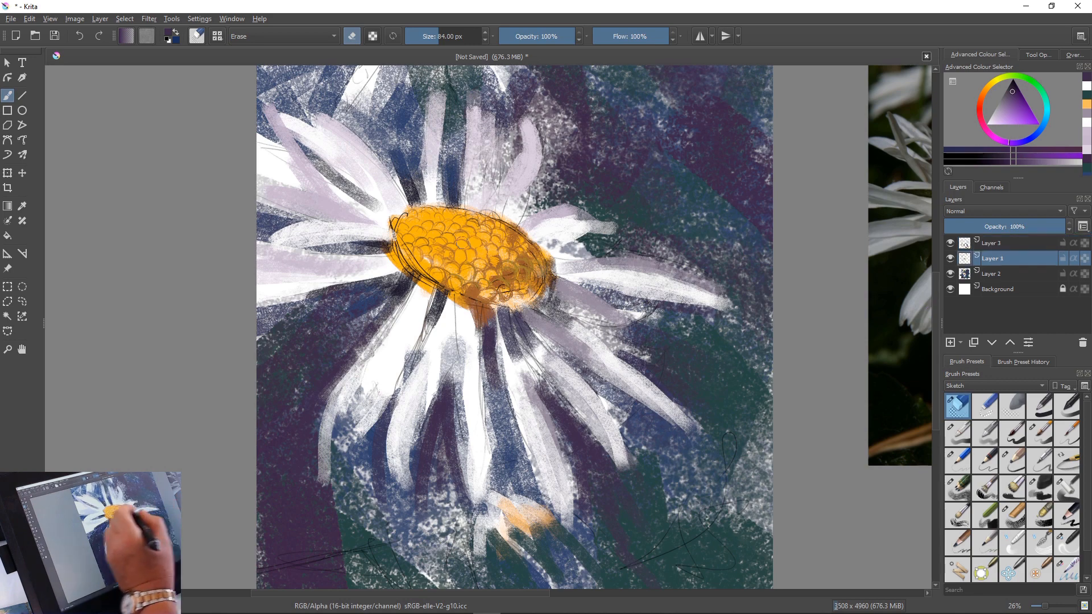
mouse_move(462, 243)
mouse_down()
mouse_move(518, 244)
mouse_move(452, 257)
mouse_move(508, 288)
mouse_move(435, 274)
mouse_move(505, 231)
mouse_move(530, 256)
mouse_up()
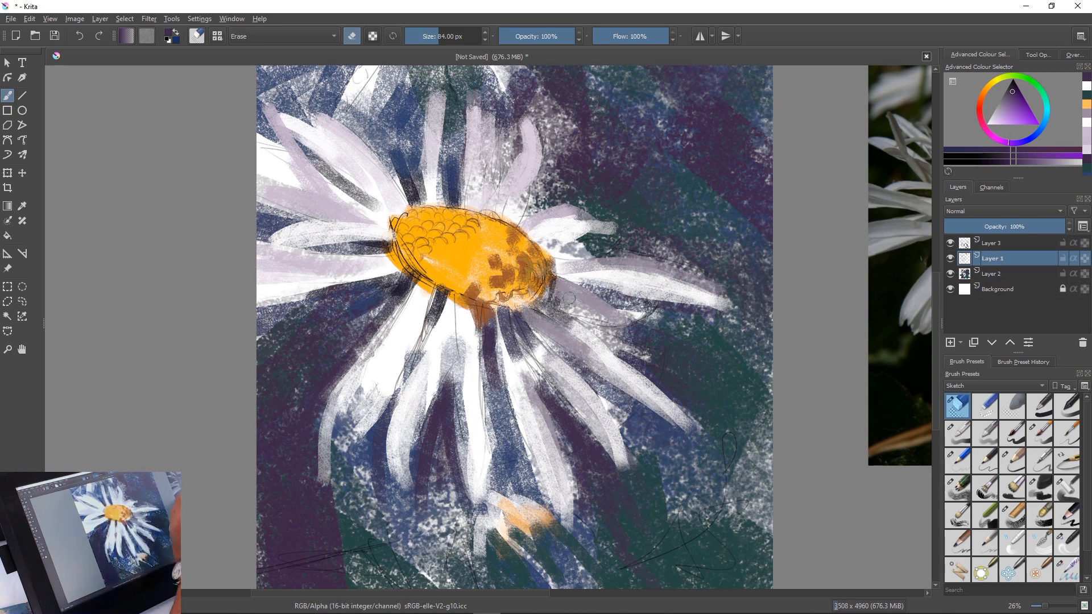
key(Page_Down)
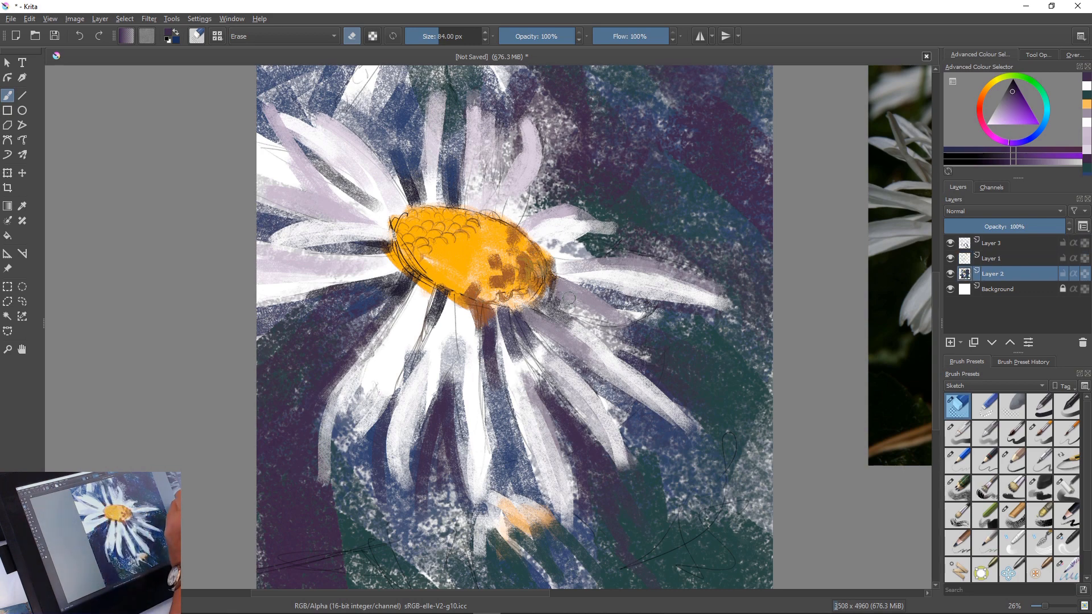
mouse_move(420, 234)
mouse_down()
mouse_move(490, 215)
mouse_move(415, 211)
mouse_move(455, 246)
mouse_move(412, 263)
mouse_move(406, 225)
mouse_move(439, 249)
mouse_up()
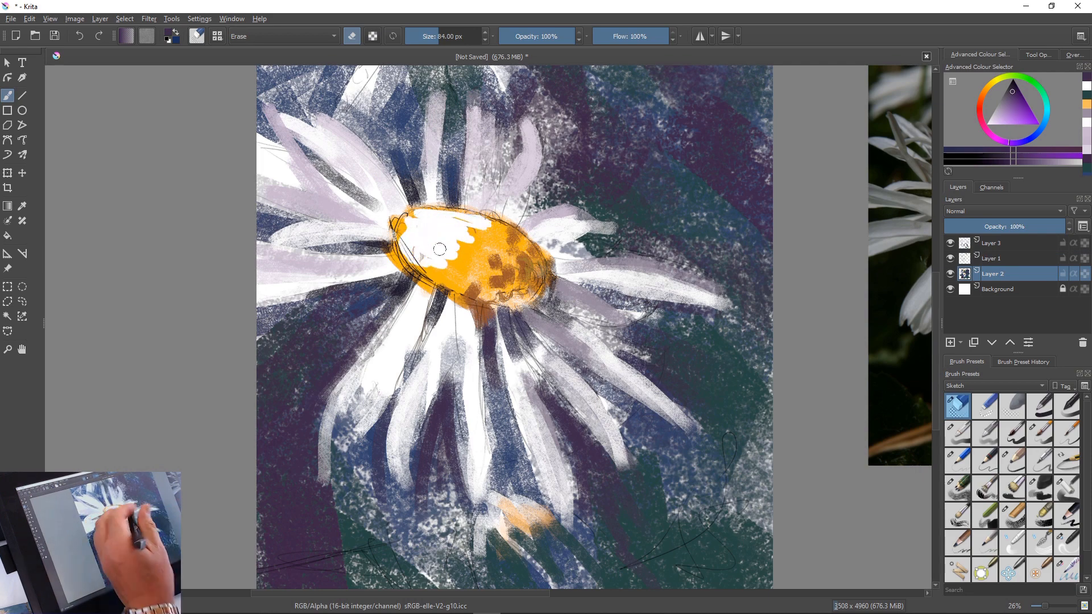
Return to the textured brush, sample the centre's orange, enlarge the brush to 135 px and repaint the erased area of the centre
key(slash)
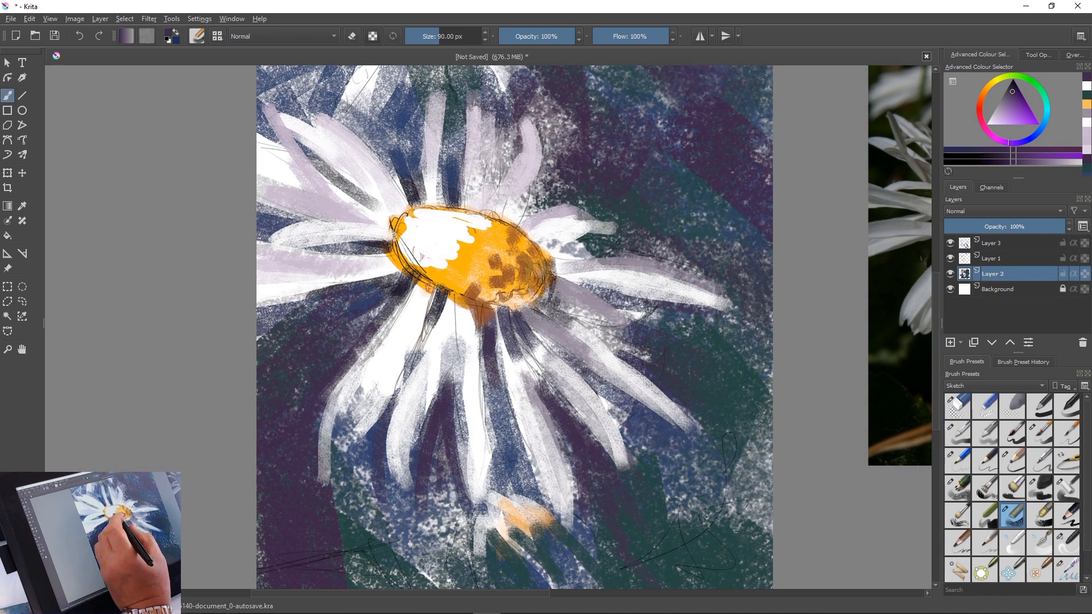
ctrl+click(467, 272)
mouse_move(427, 251)
mouse_down()
mouse_move(452, 244)
mouse_move(448, 273)
mouse_up()
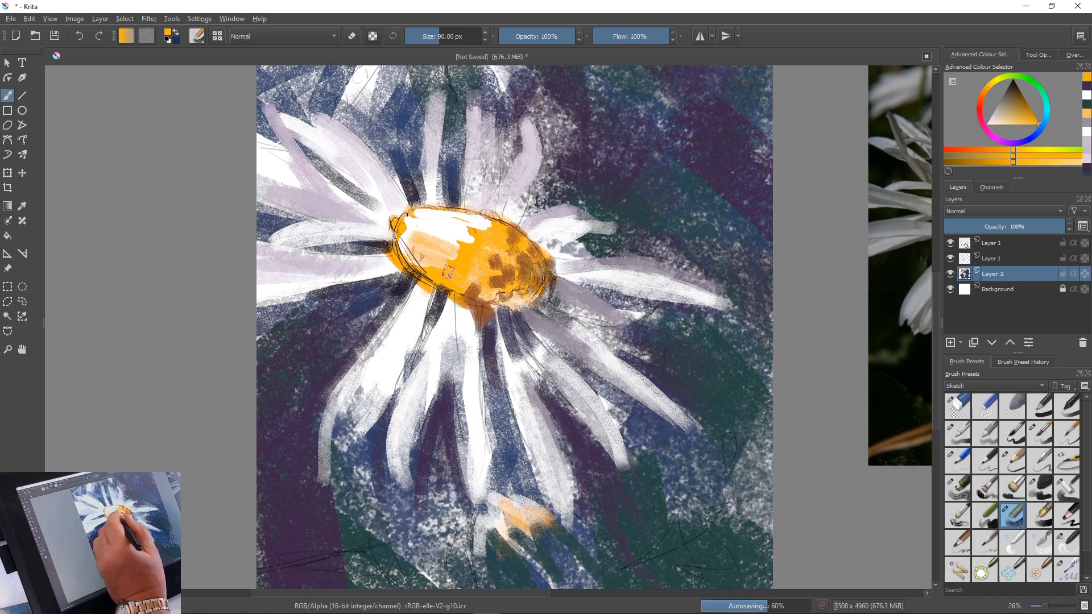
key(bracketright)
key(bracketright)
key(bracketright)
key(bracketright)
key(bracketright)
key(bracketright)
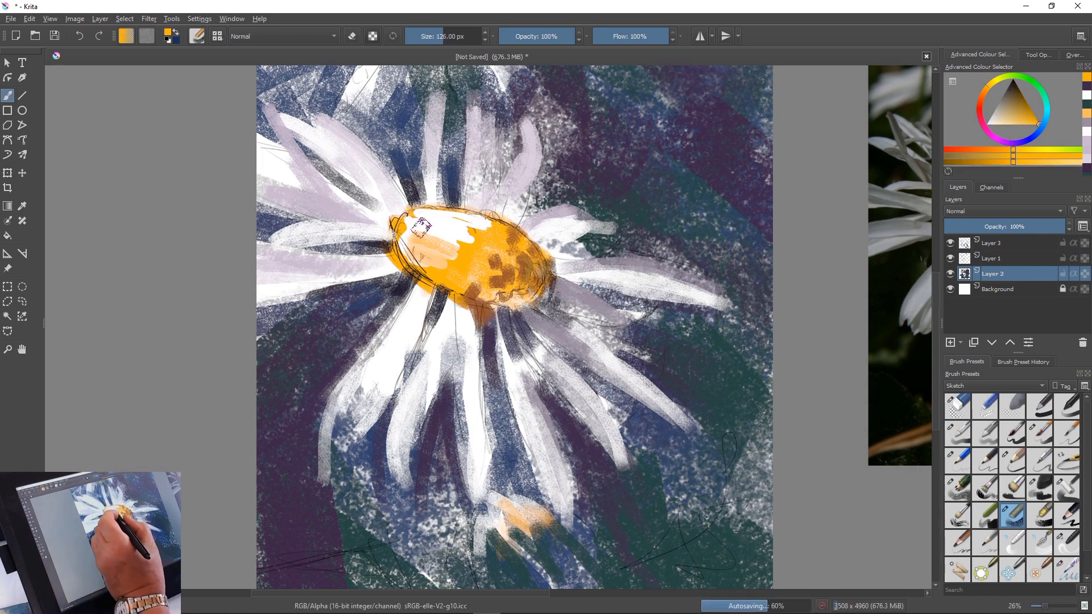
mouse_move(419, 226)
mouse_down()
mouse_move(488, 240)
mouse_move(432, 213)
mouse_move(452, 219)
mouse_move(410, 250)
mouse_move(424, 221)
mouse_up()
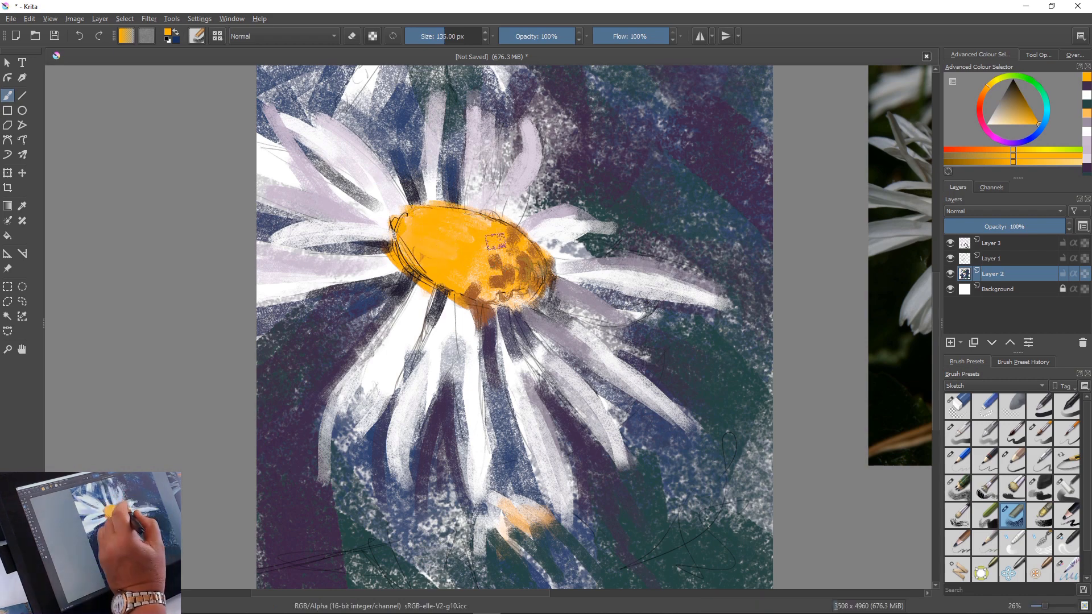
Sample the brownish orange, reduce the brush to 90 px and dab dark patches across the lower and middle parts of the flower's centre
ctrl+click(501, 307)
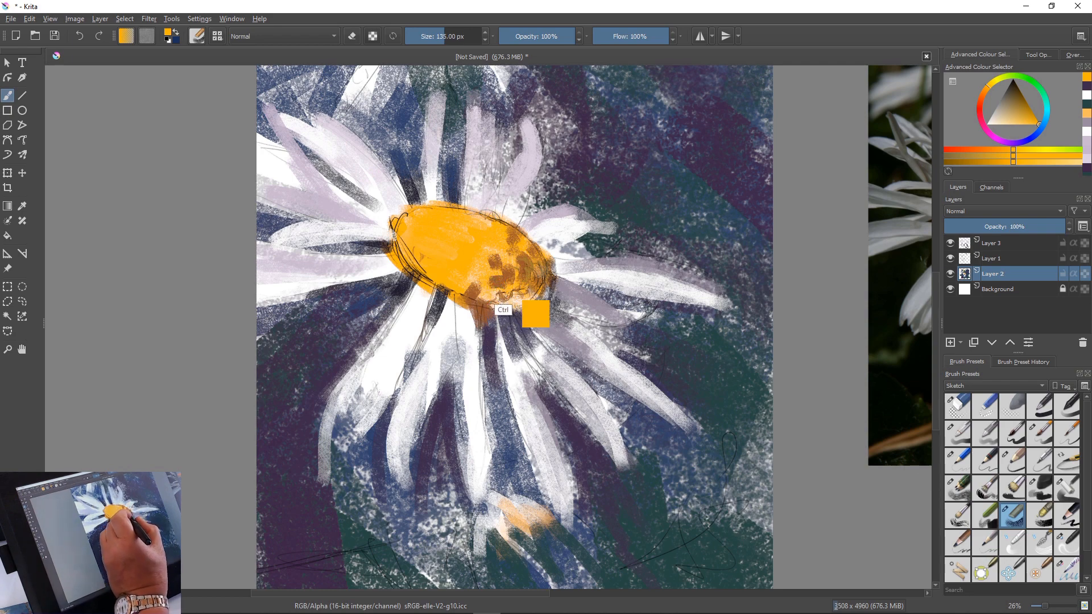
drag(482, 262, 467, 299)
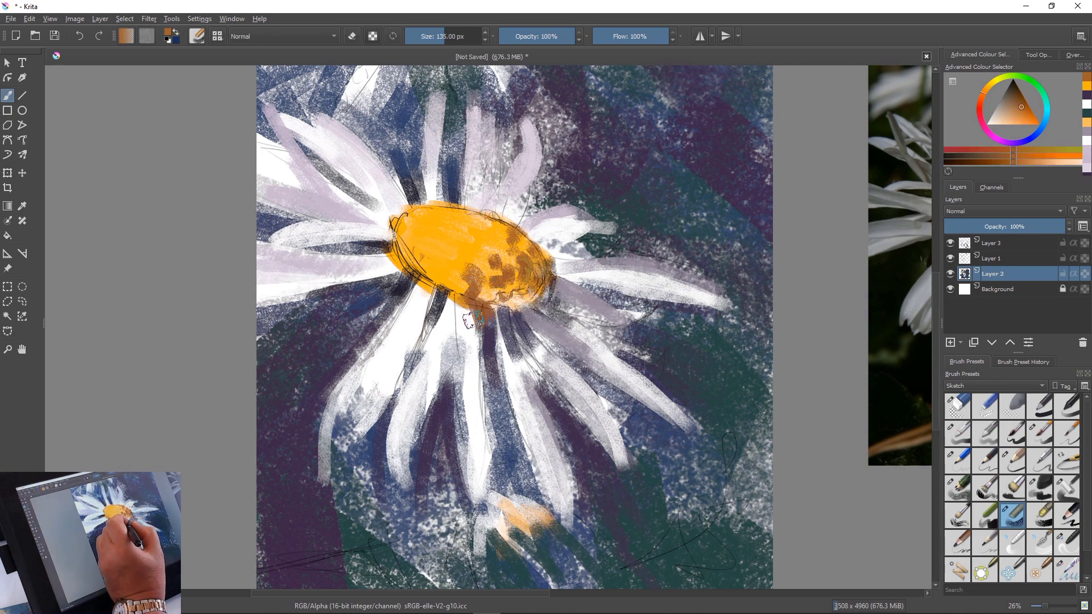
key(bracketleft)
key(bracketleft)
key(bracketleft)
key(bracketleft)
key(bracketleft)
key(bracketleft)
key(bracketleft)
key(bracketright)
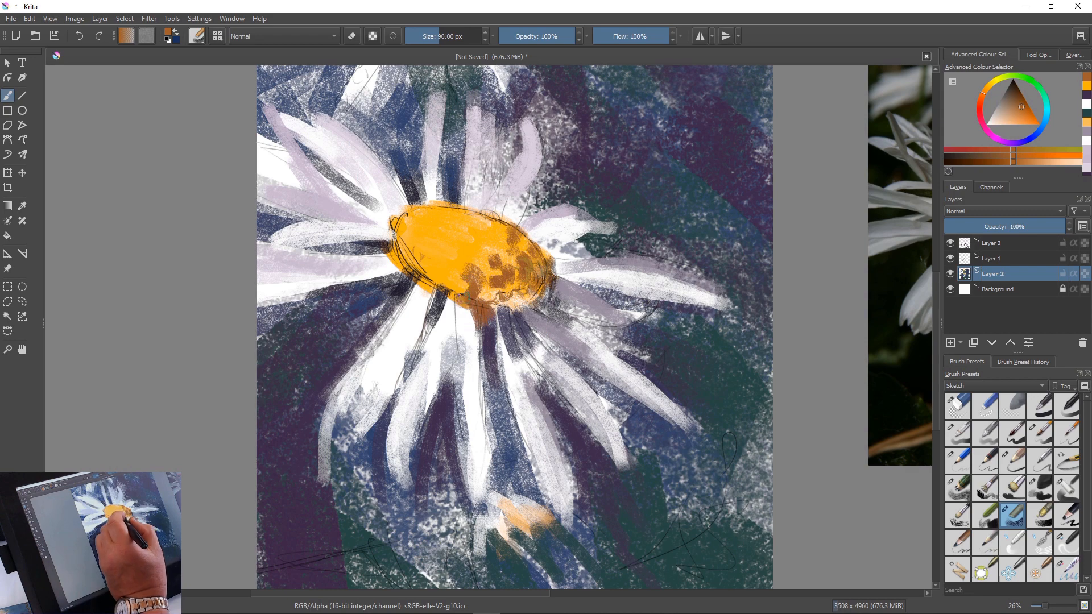
drag(465, 287, 453, 286)
mouse_move(476, 251)
mouse_down()
mouse_move(488, 270)
mouse_move(499, 234)
mouse_move(469, 216)
mouse_move(467, 250)
mouse_move(442, 243)
mouse_move(440, 260)
mouse_up()
Mix a deep golden orange and dab it along the left side of the flower's centre
click(1022, 112)
click(990, 80)
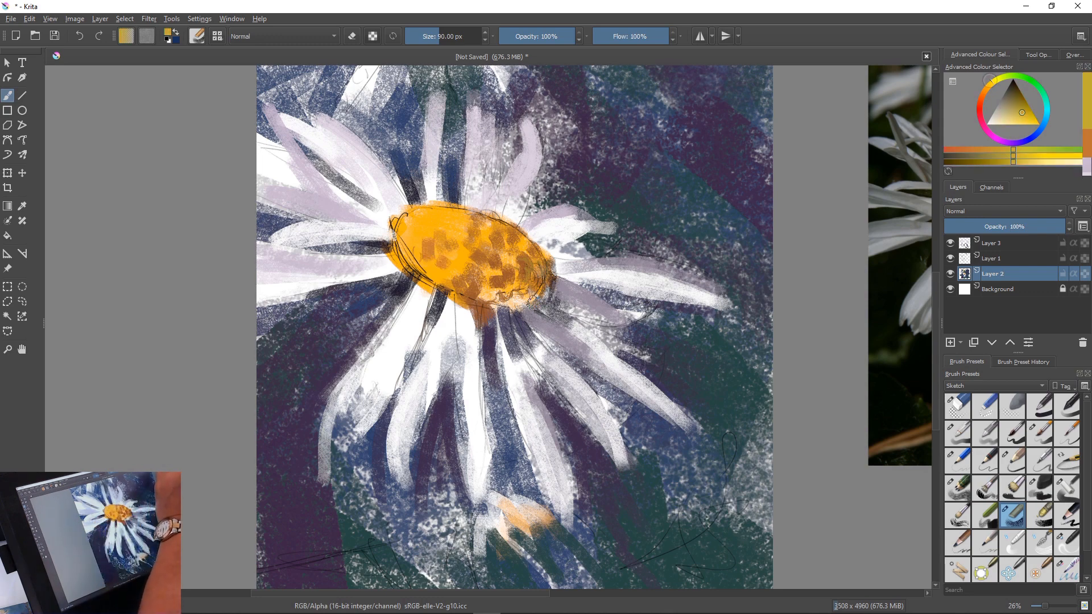
click(986, 87)
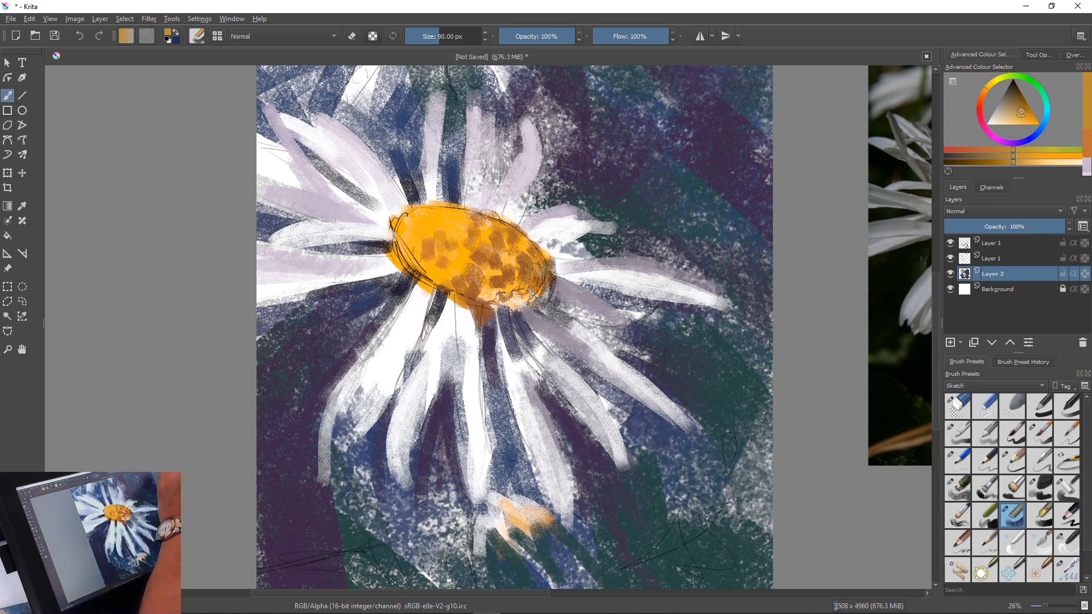
click(1029, 115)
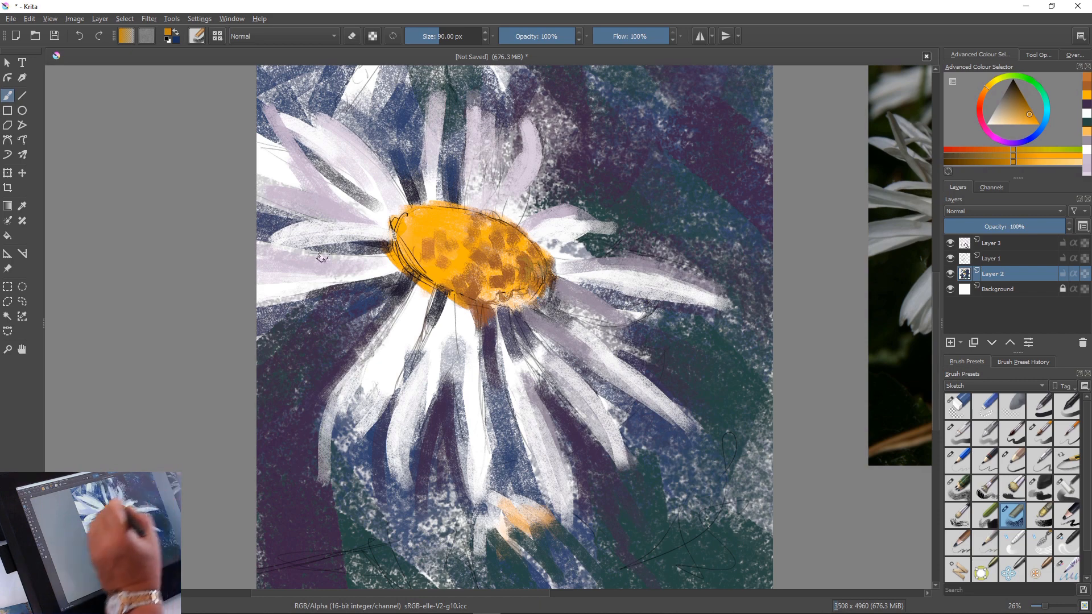
drag(417, 234, 414, 248)
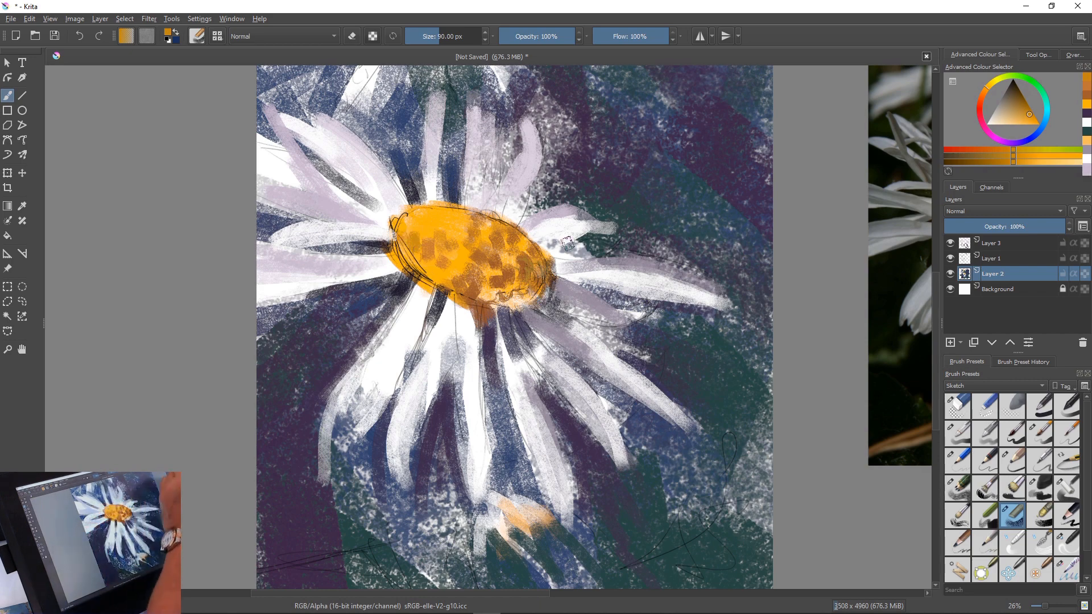
Choose a bright, saturated orange and break up the brown patches across the flower's centre with short strokes
click(1039, 124)
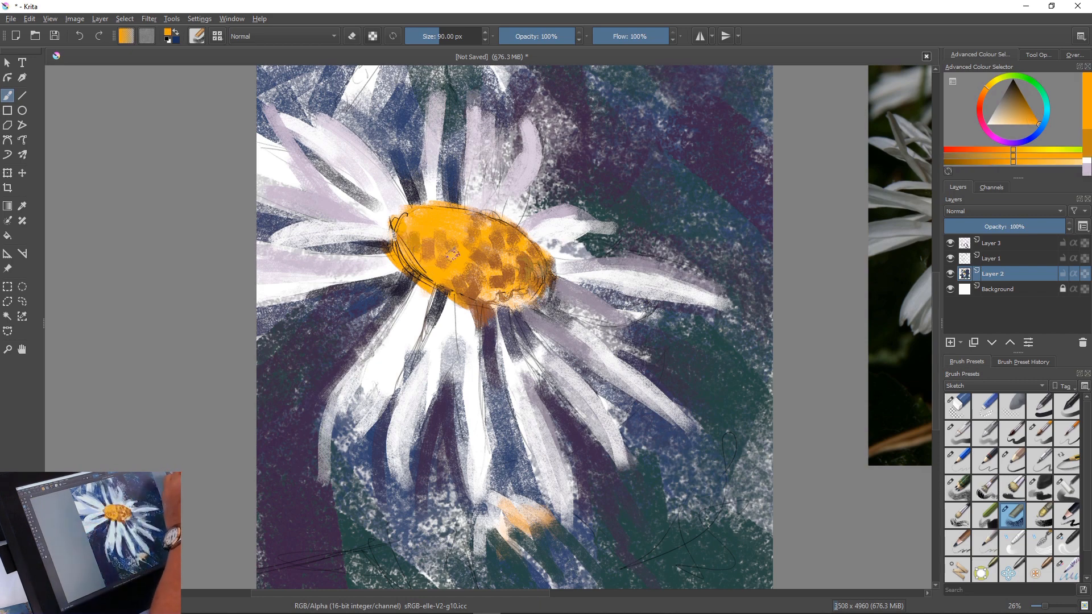
mouse_move(425, 237)
mouse_down()
mouse_move(421, 254)
mouse_move(458, 258)
mouse_move(448, 267)
mouse_up()
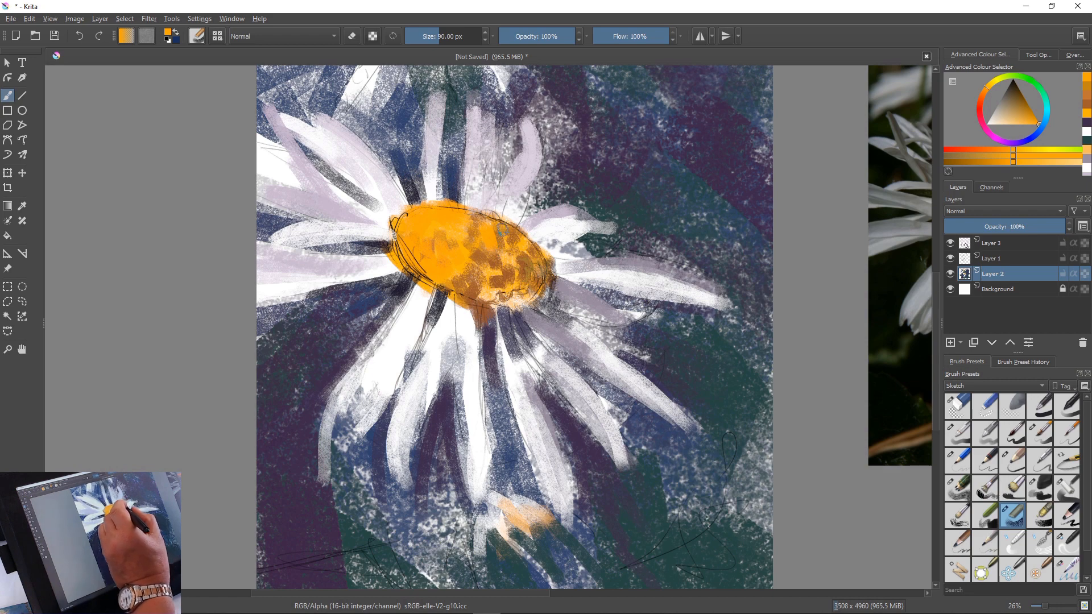
drag(501, 256, 507, 265)
drag(522, 268, 520, 279)
mouse_move(491, 259)
mouse_down()
mouse_move(488, 276)
mouse_move(474, 265)
mouse_move(481, 289)
mouse_up()
mouse_move(503, 270)
mouse_down()
mouse_move(506, 284)
mouse_move(445, 282)
mouse_up()
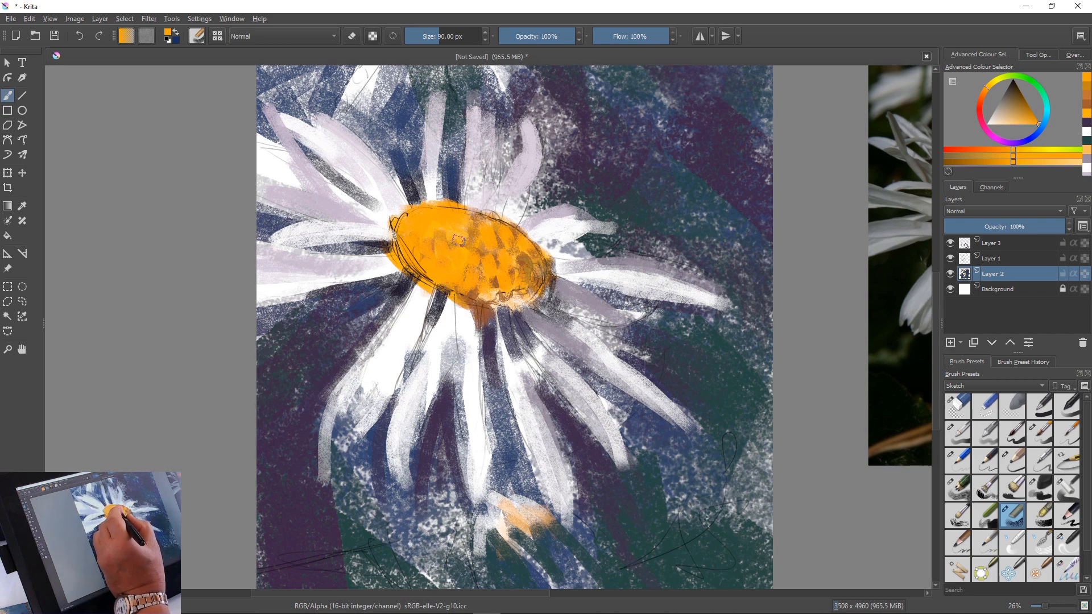
mouse_move(458, 241)
mouse_down()
mouse_move(470, 218)
mouse_move(510, 224)
mouse_up()
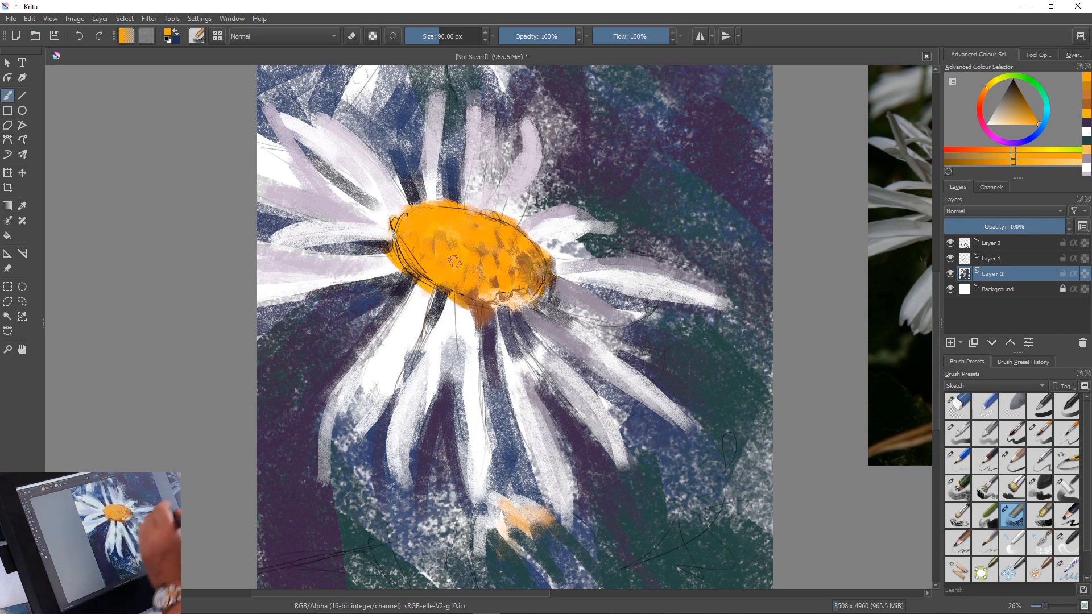
Choose a redder orange and dab accents across the left and lower-left parts of the flower's centre
click(983, 92)
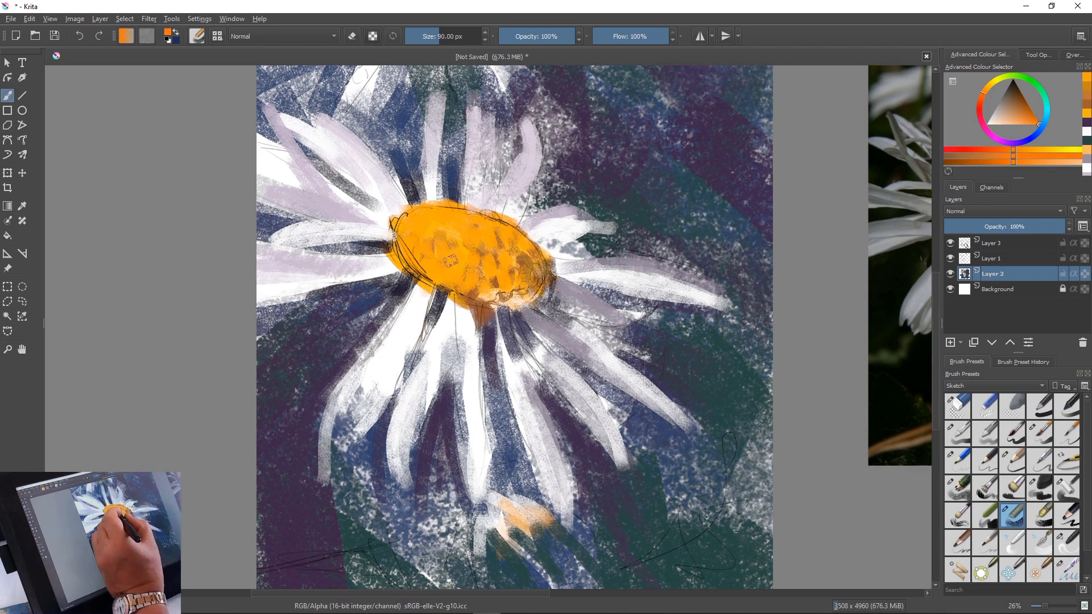
mouse_move(448, 259)
mouse_down()
mouse_move(465, 312)
mouse_move(459, 292)
mouse_move(440, 288)
mouse_move(435, 271)
mouse_move(447, 259)
mouse_move(460, 285)
mouse_up()
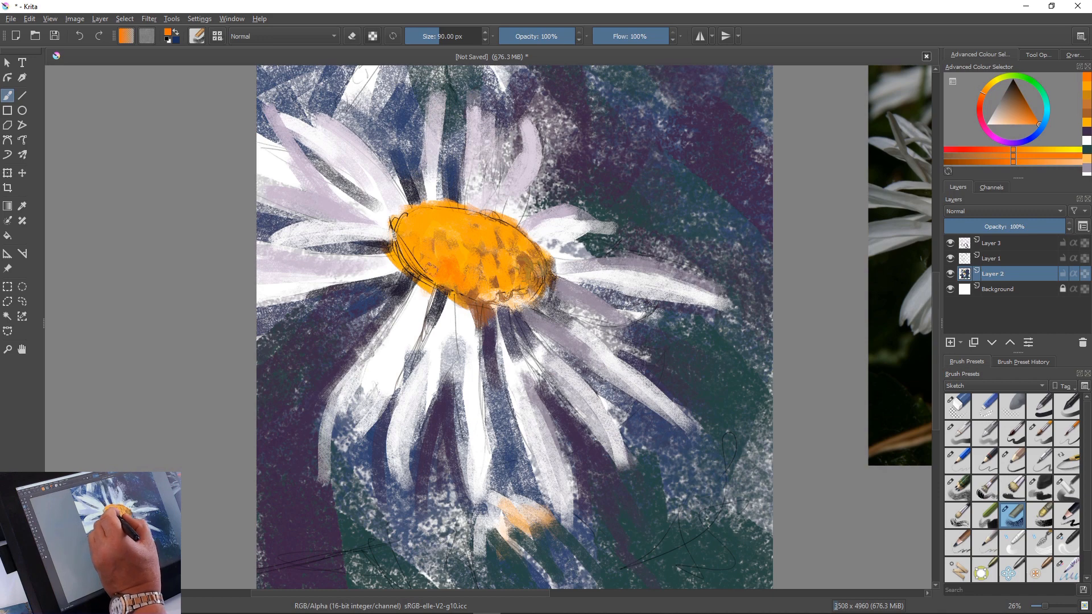
drag(417, 240, 415, 252)
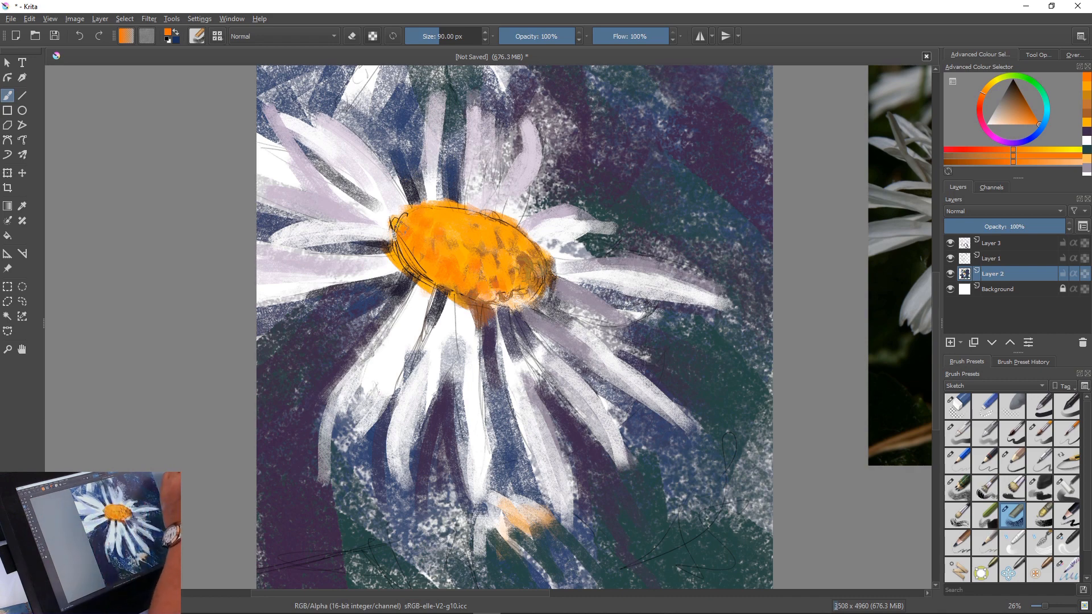
Mix a dark, muted purple, discarding a too-bright test dab, and spot it over the lower-right part of the flower's centre
click(1005, 140)
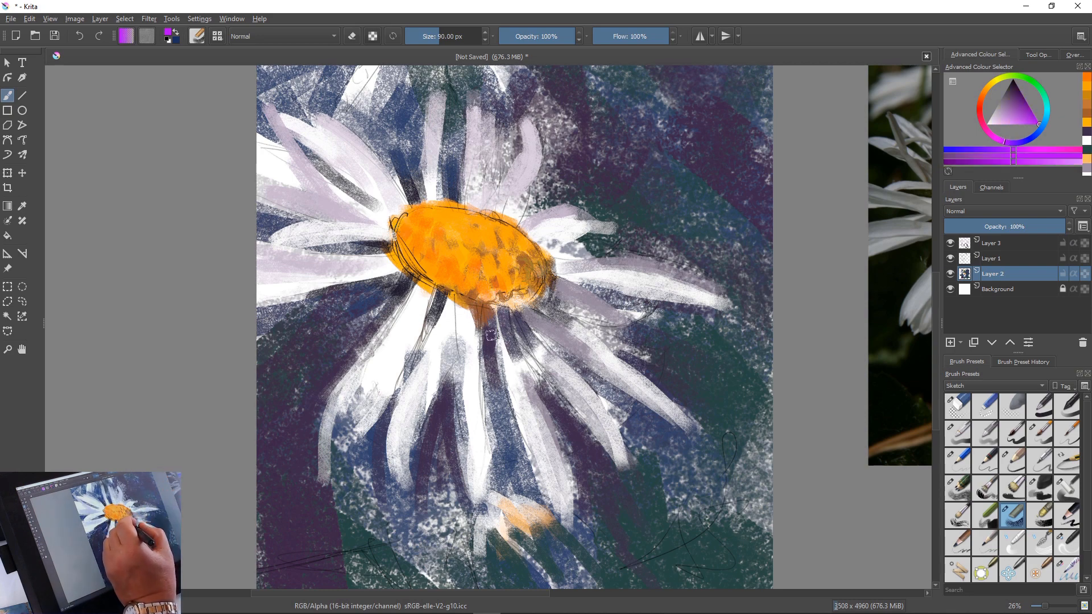
drag(513, 268, 521, 284)
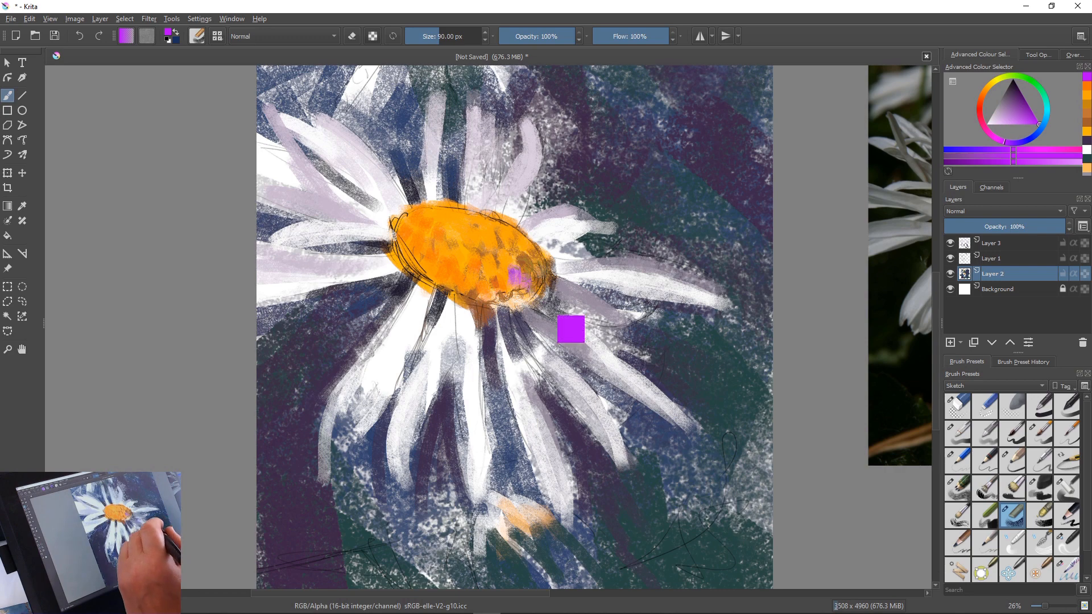
key(ctrl+z)
click(1015, 95)
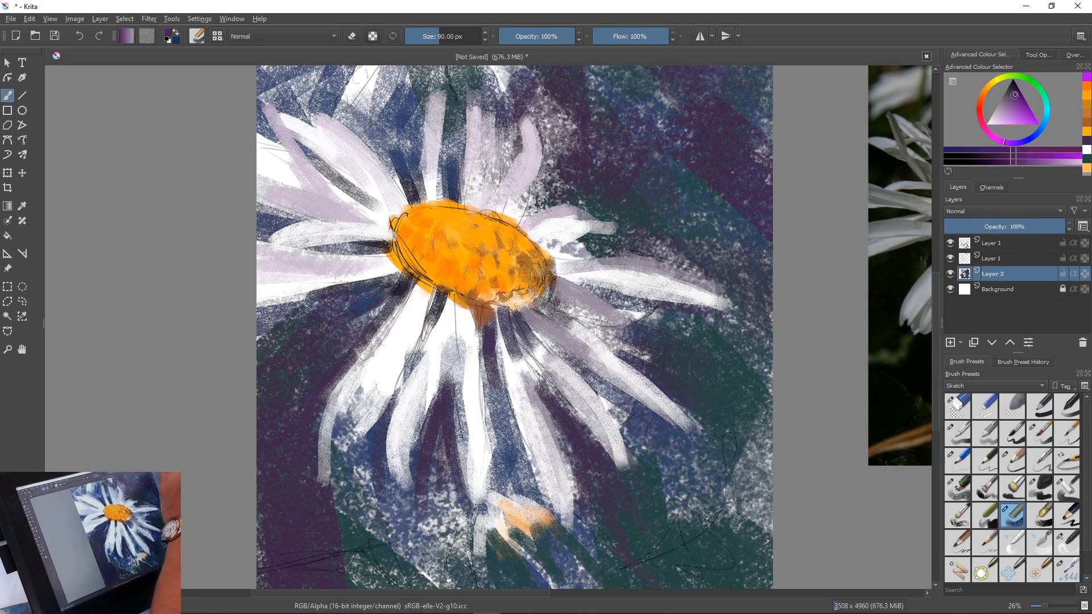
mouse_move(504, 275)
mouse_down()
mouse_move(520, 297)
mouse_move(518, 281)
mouse_move(529, 263)
mouse_move(536, 269)
mouse_move(509, 265)
mouse_up()
drag(494, 269, 481, 298)
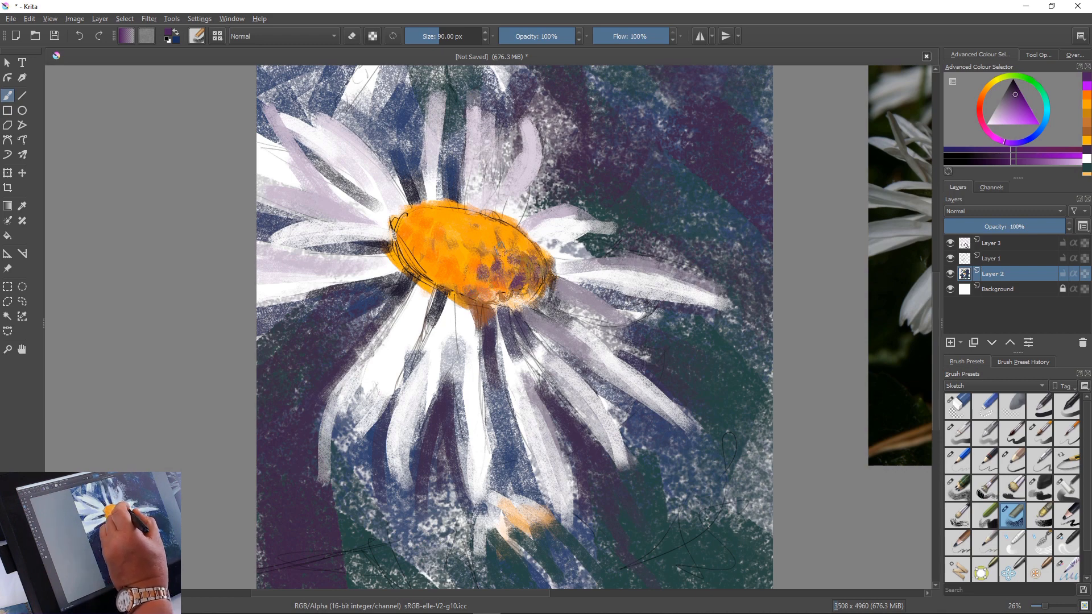
Extend the dark purple spots along the upper right, through the middle and into the left side of the flower's centre
drag(524, 246, 535, 259)
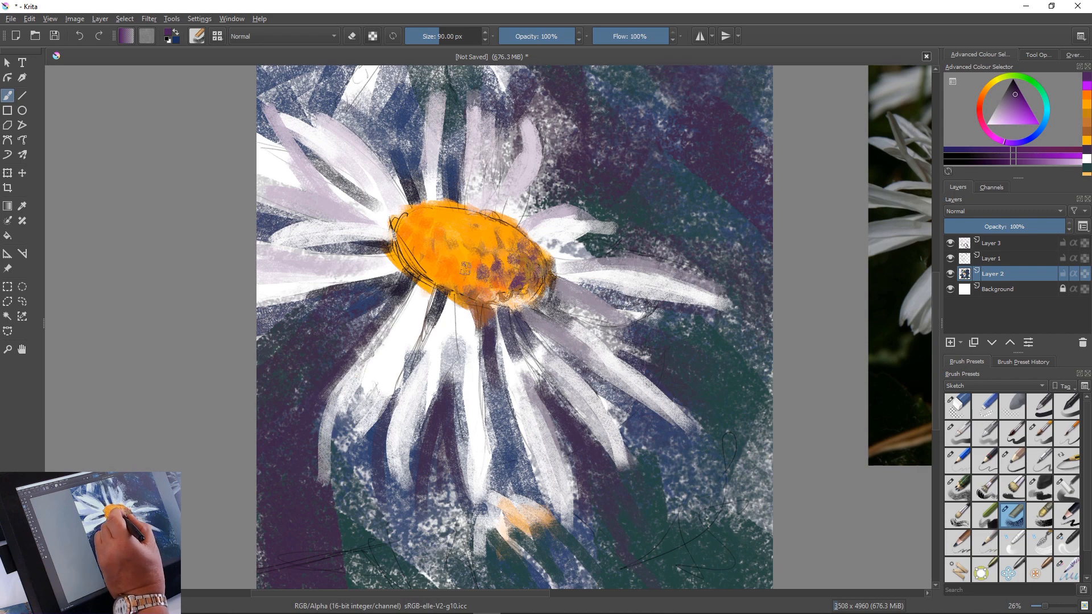
mouse_move(465, 265)
mouse_down()
mouse_move(471, 283)
mouse_move(486, 262)
mouse_up()
mouse_move(495, 244)
mouse_down()
mouse_move(506, 252)
mouse_move(509, 233)
mouse_up()
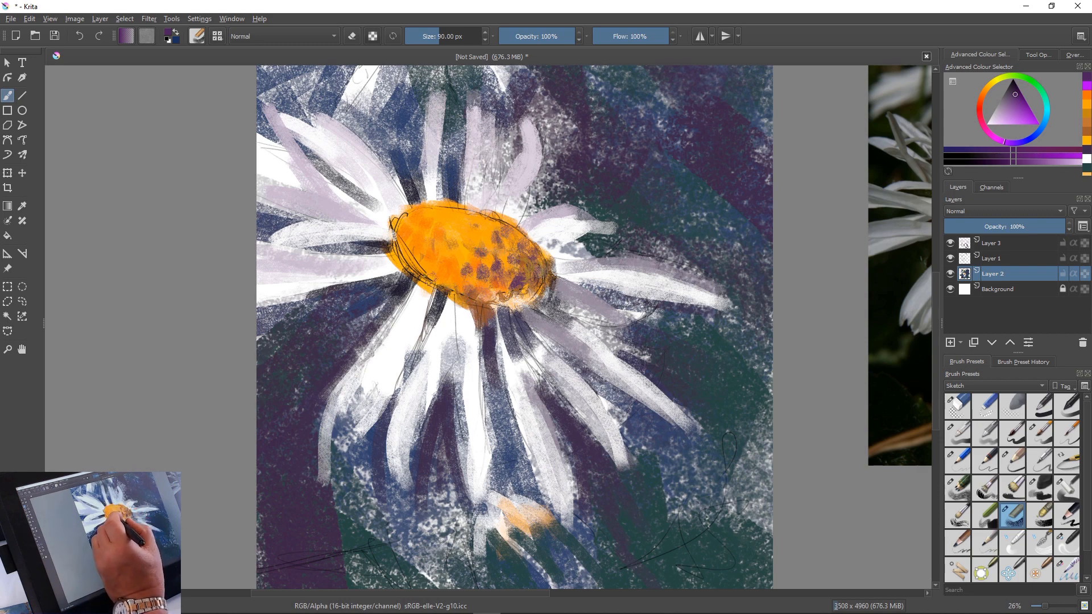
drag(443, 257, 438, 262)
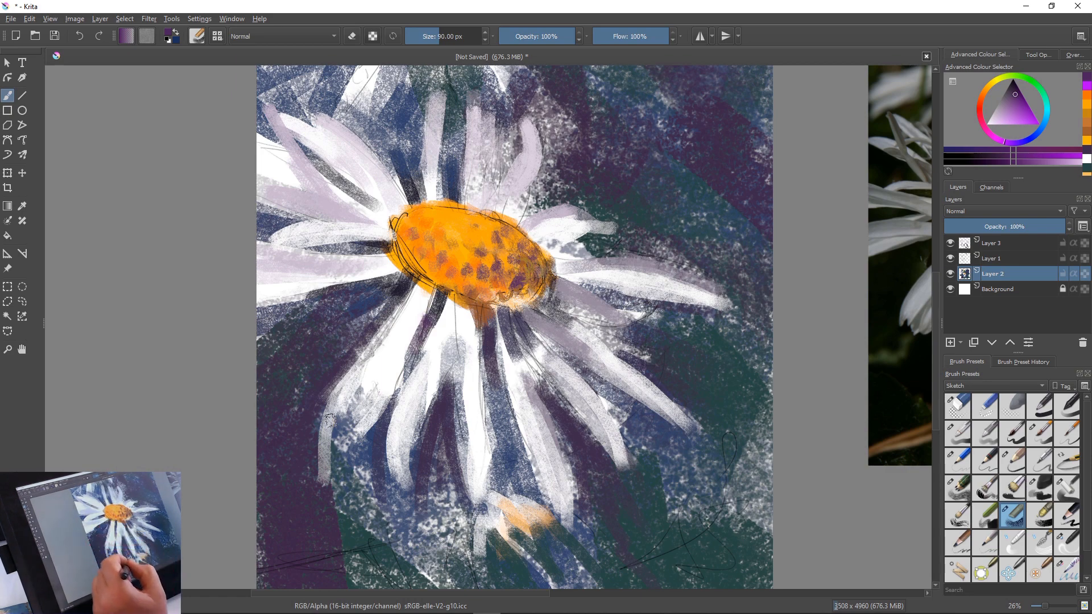
Fill the gaps between the lower petals with dark purple and with a dark teal sampled from the background
mouse_move(451, 372)
mouse_down()
mouse_move(469, 522)
mouse_move(494, 445)
mouse_move(479, 453)
mouse_move(494, 429)
mouse_move(483, 496)
mouse_move(623, 516)
mouse_move(655, 537)
mouse_move(497, 482)
mouse_up()
mouse_move(499, 446)
mouse_down()
mouse_move(506, 478)
mouse_move(496, 486)
mouse_move(500, 467)
mouse_move(506, 485)
mouse_move(543, 488)
mouse_up()
ctrl+click(654, 565)
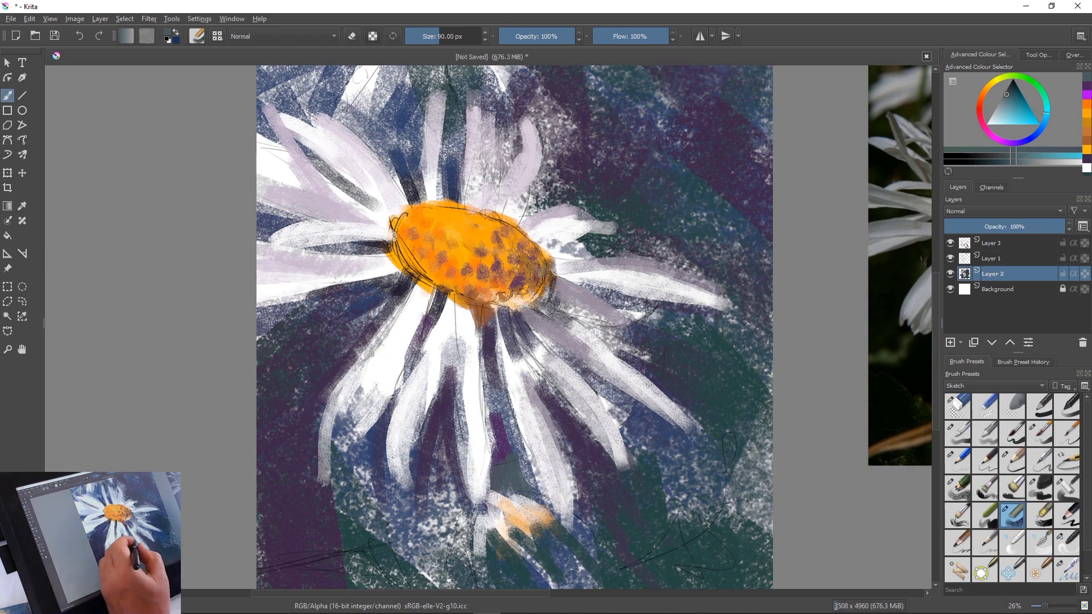
mouse_move(472, 412)
mouse_down()
mouse_move(465, 503)
mouse_move(455, 416)
mouse_up()
drag(456, 415, 391, 431)
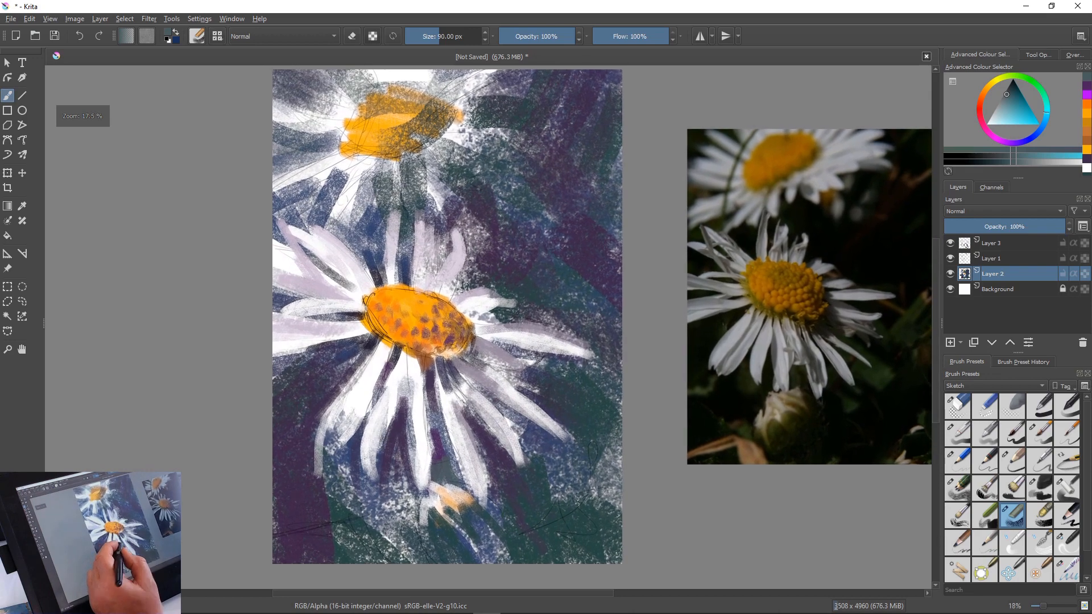
Touch up the petal bases above the flower's centre with sampled lilac, and with sampled white on Layer 3
ctrl+click(331, 282)
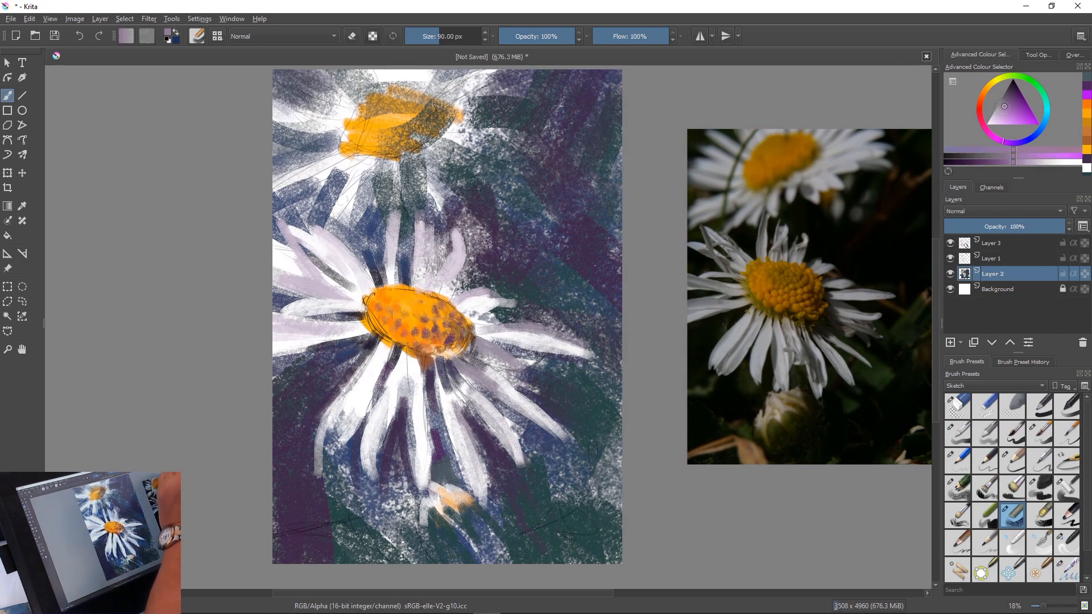
drag(446, 282, 431, 289)
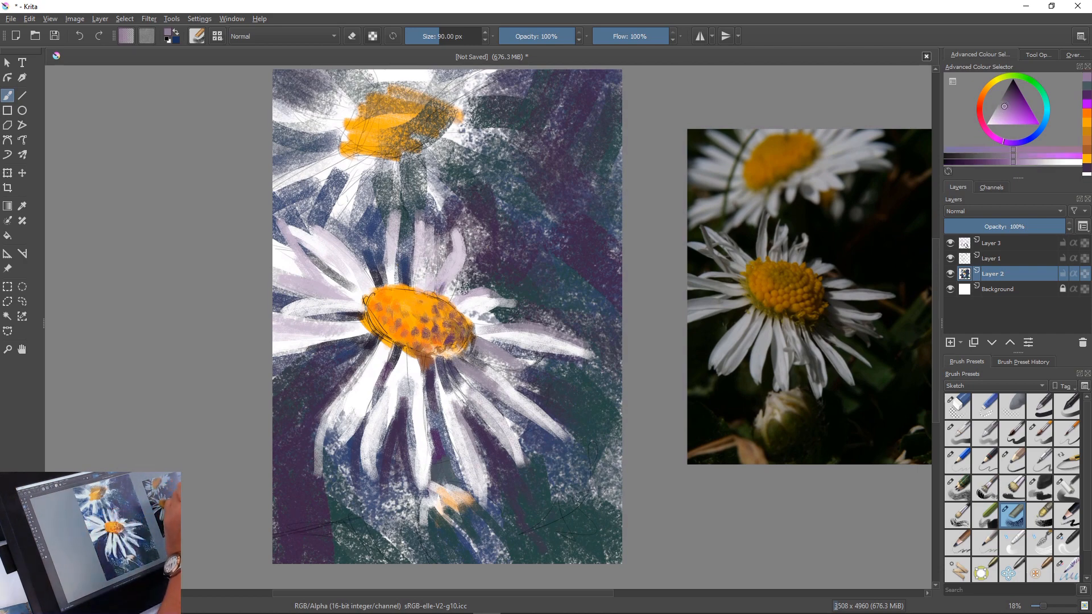
click(991, 243)
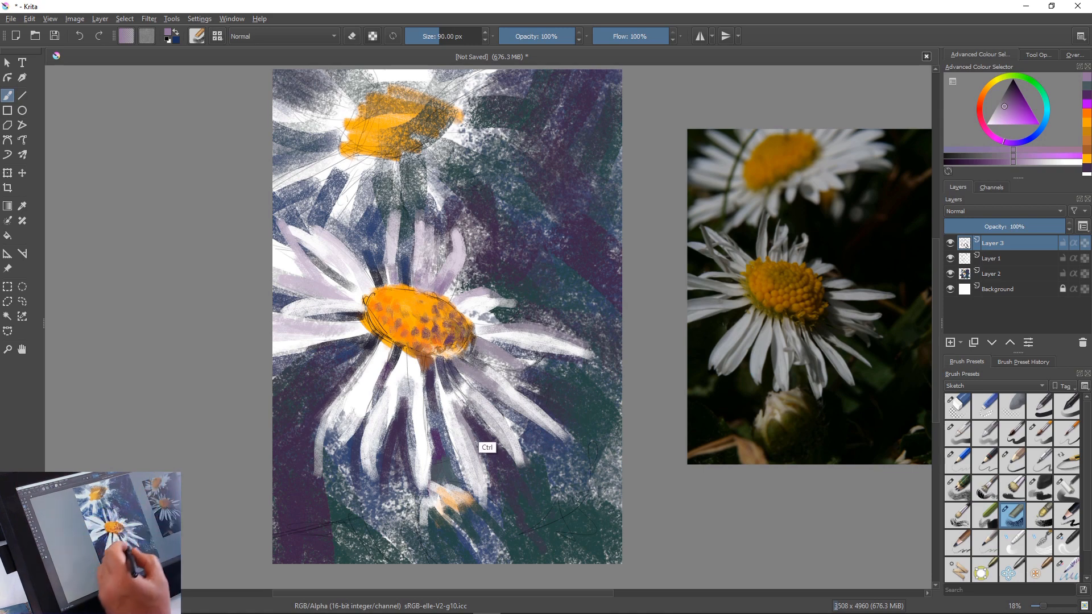
ctrl+click(446, 434)
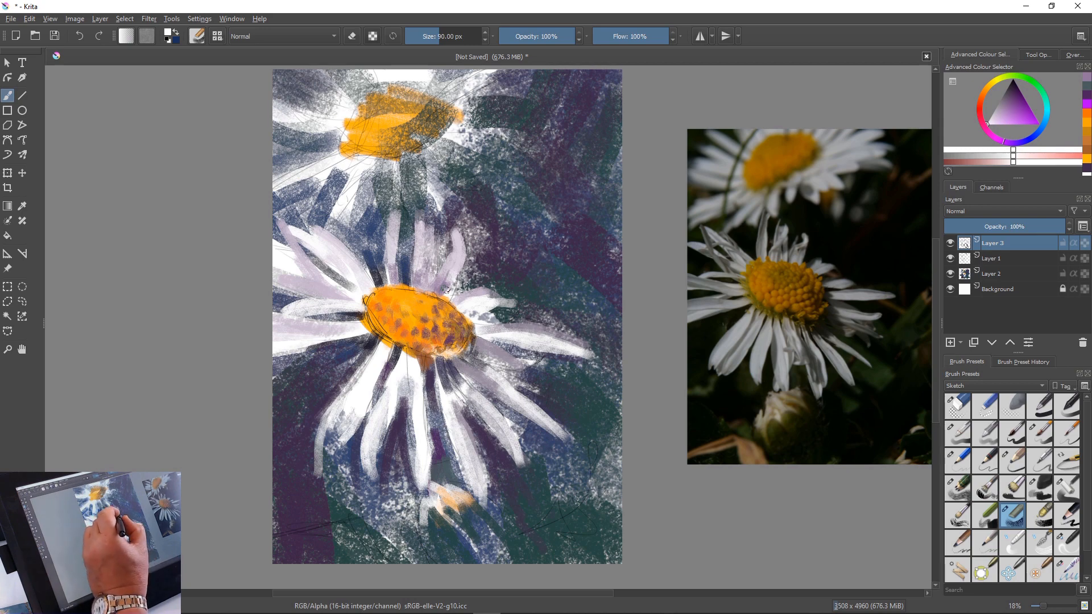
drag(445, 290, 446, 279)
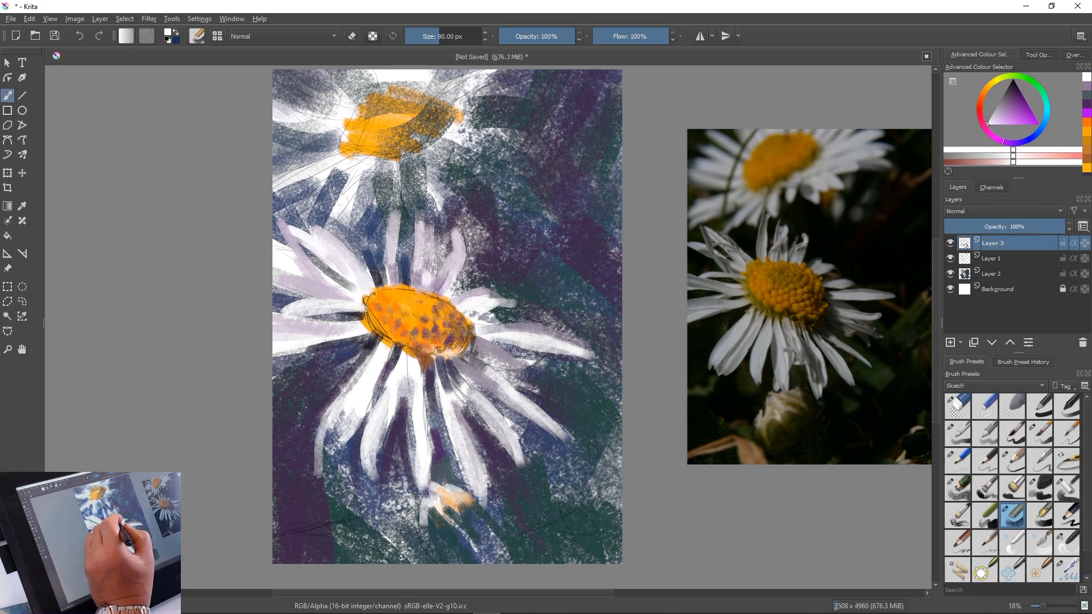
right_click(426, 216)
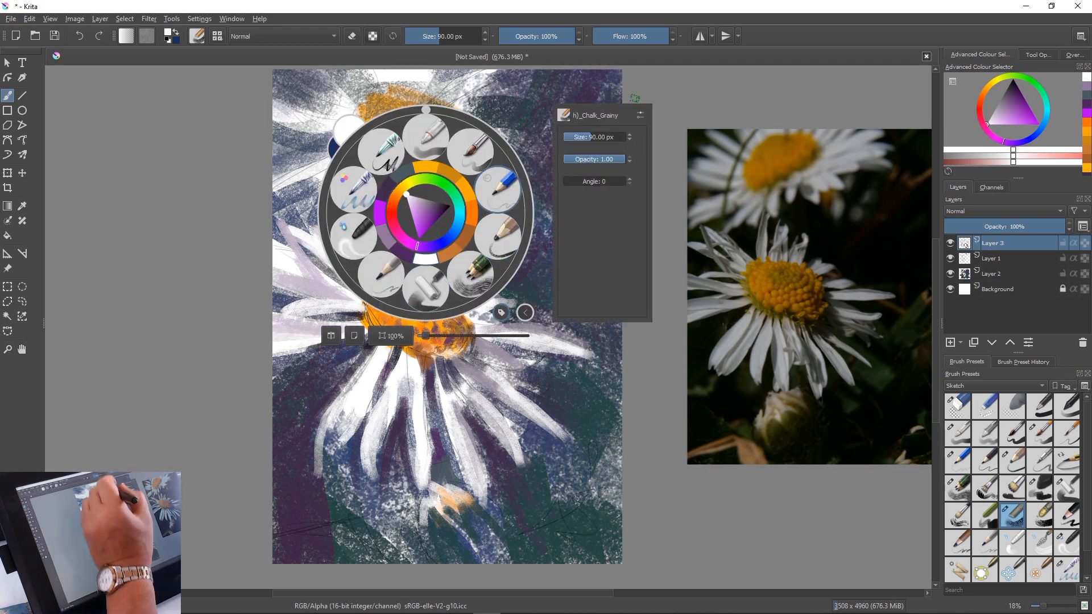
click(498, 236)
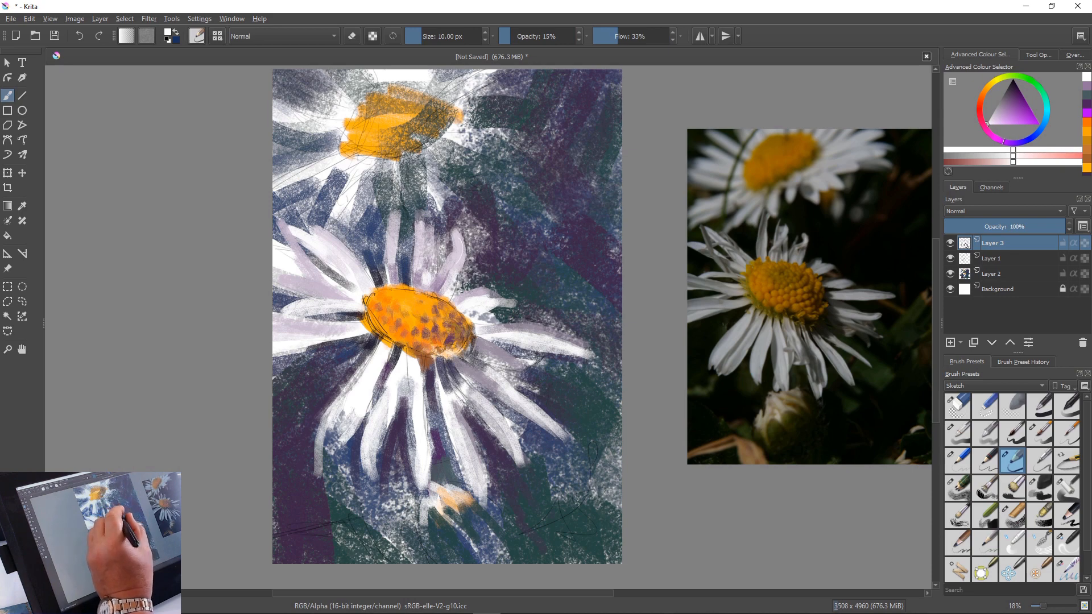
right_click(419, 242)
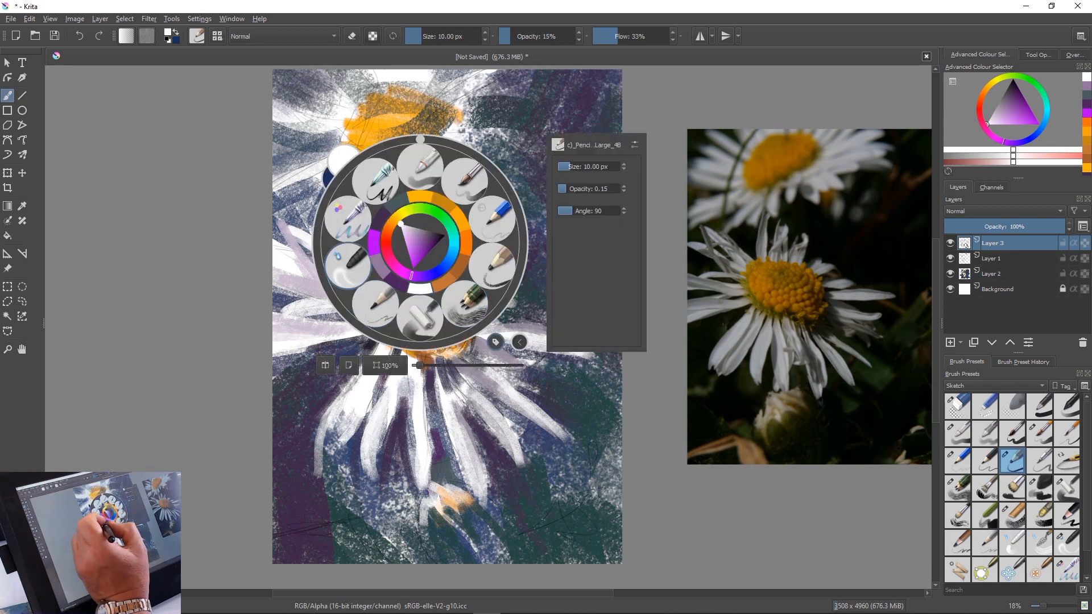
right_click(439, 309)
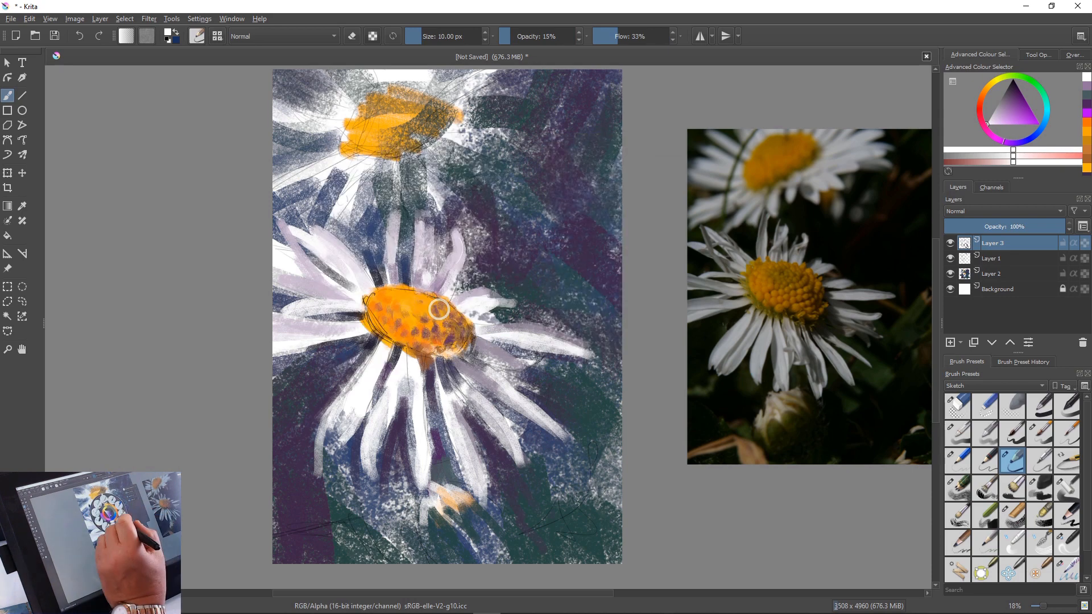
click(1013, 515)
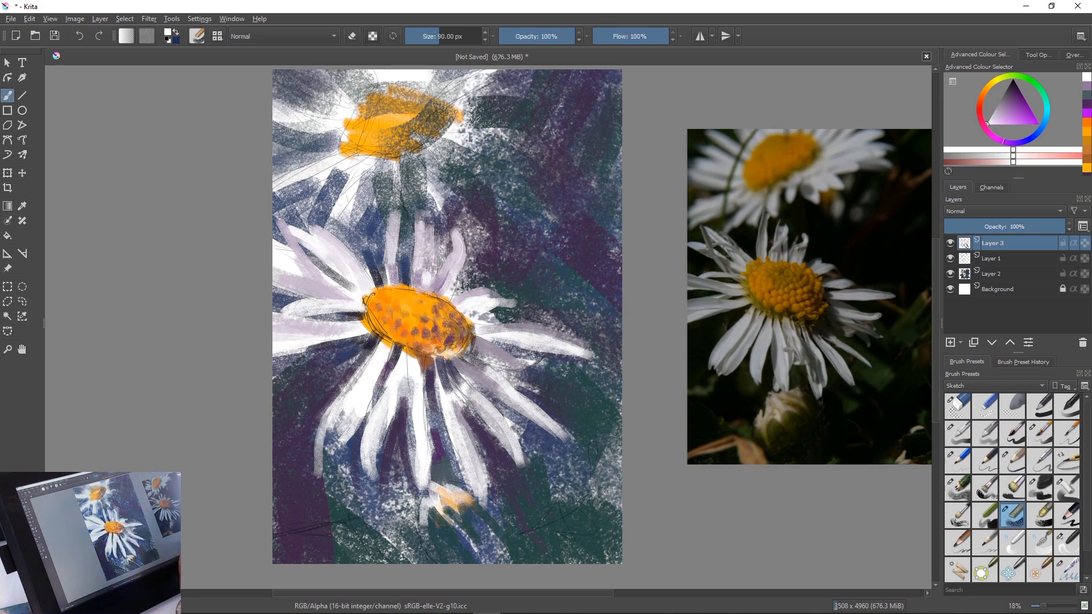
Stroke white highlights along the upper petals and rework the centre's upper edge with white and its sampled orange
mouse_move(457, 236)
mouse_down()
mouse_move(453, 269)
mouse_move(439, 279)
mouse_up()
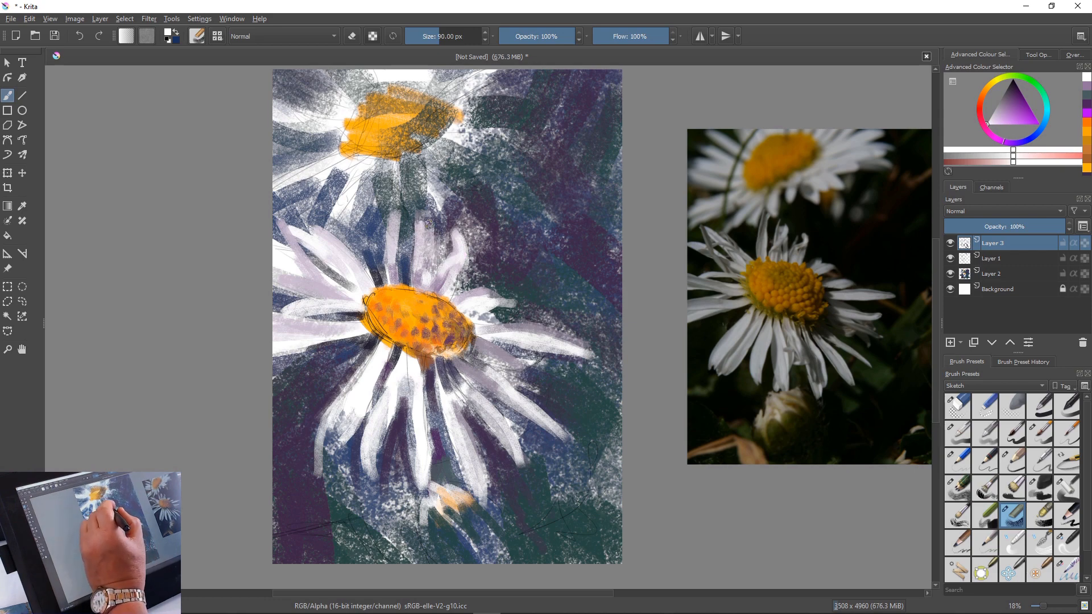
mouse_move(431, 225)
mouse_down()
mouse_move(419, 264)
mouse_move(394, 269)
mouse_up()
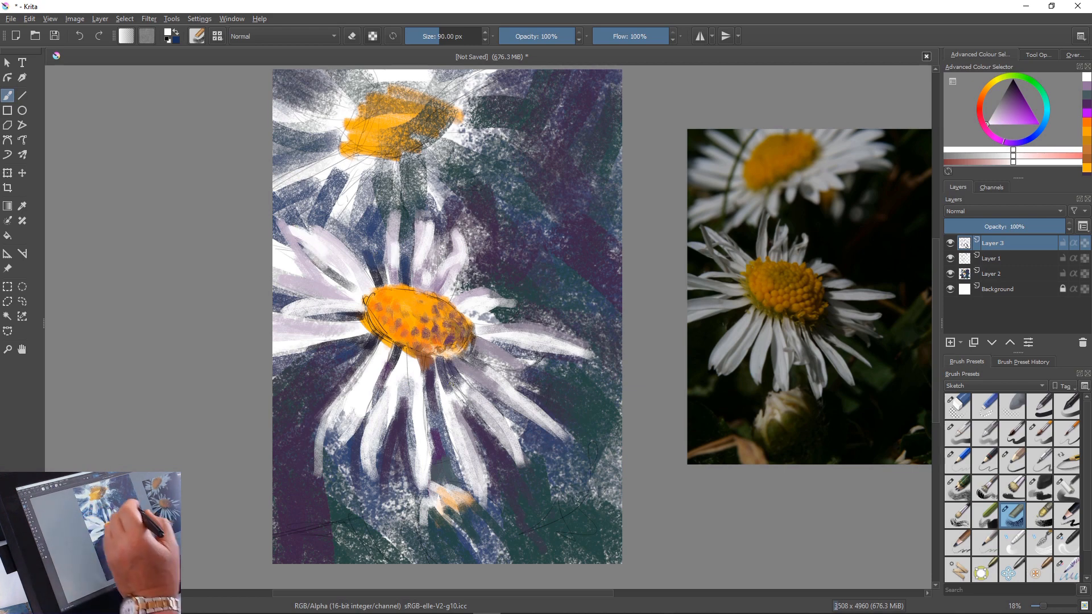
mouse_move(441, 284)
mouse_down()
mouse_move(412, 275)
mouse_move(428, 264)
mouse_move(424, 285)
mouse_move(413, 265)
mouse_move(409, 297)
mouse_move(418, 302)
mouse_move(412, 281)
mouse_move(446, 297)
mouse_up()
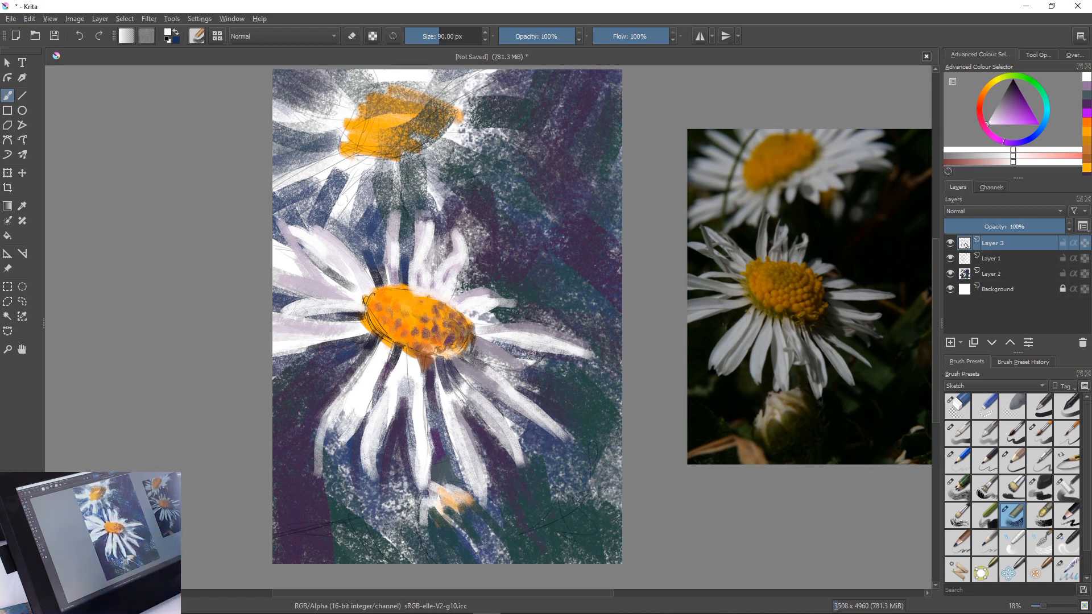
ctrl+click(458, 333)
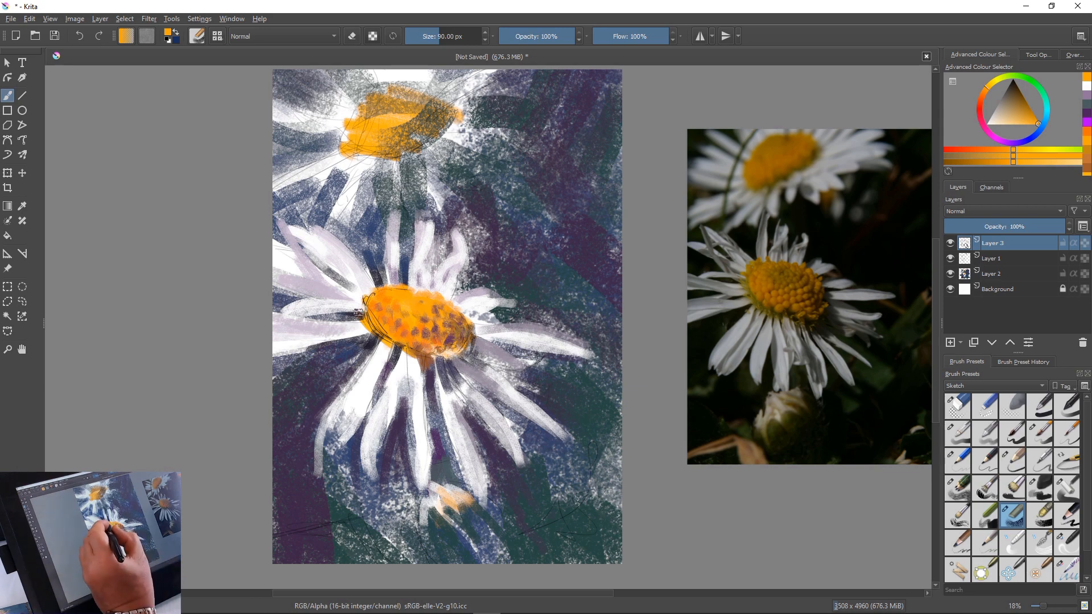
Mix a soft yellowish green and stroke it along the lower-left and bottom rim of the flower's centre
click(1012, 75)
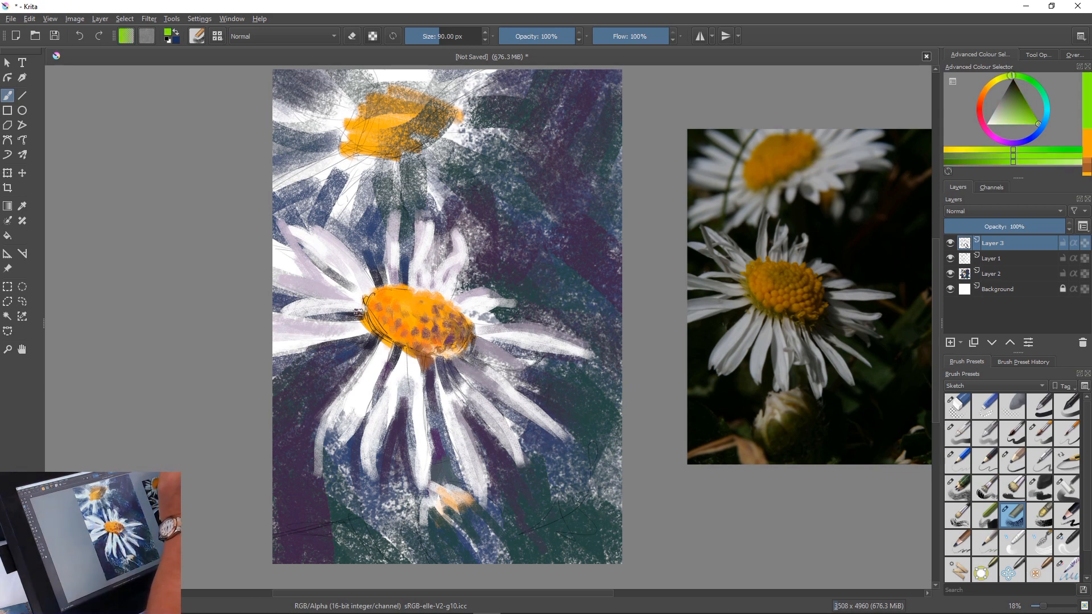
click(1000, 111)
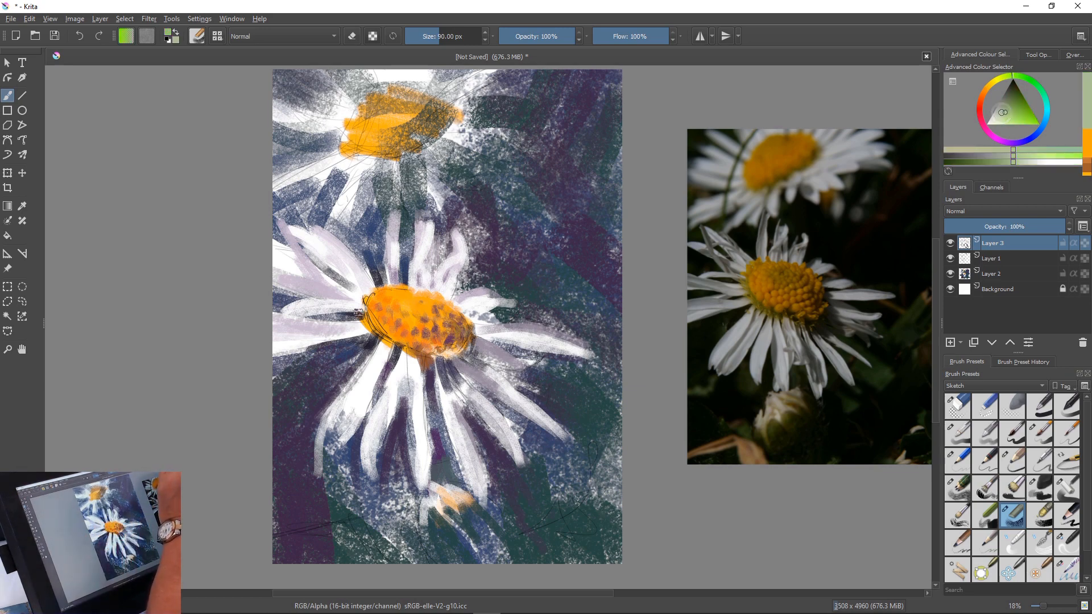
click(1013, 118)
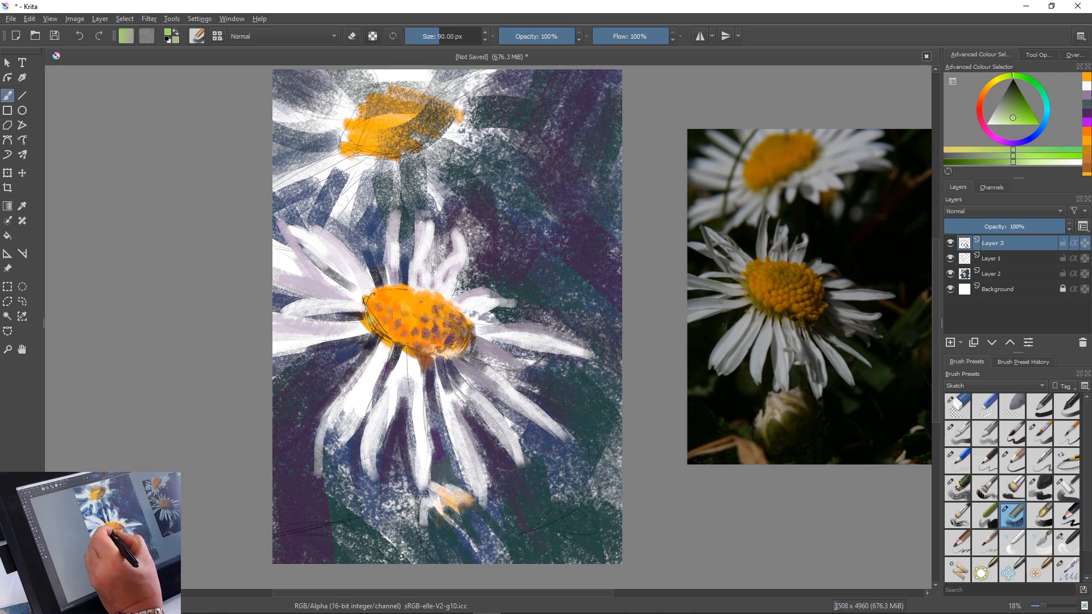
mouse_move(369, 318)
mouse_down()
mouse_move(361, 303)
mouse_move(424, 358)
mouse_up()
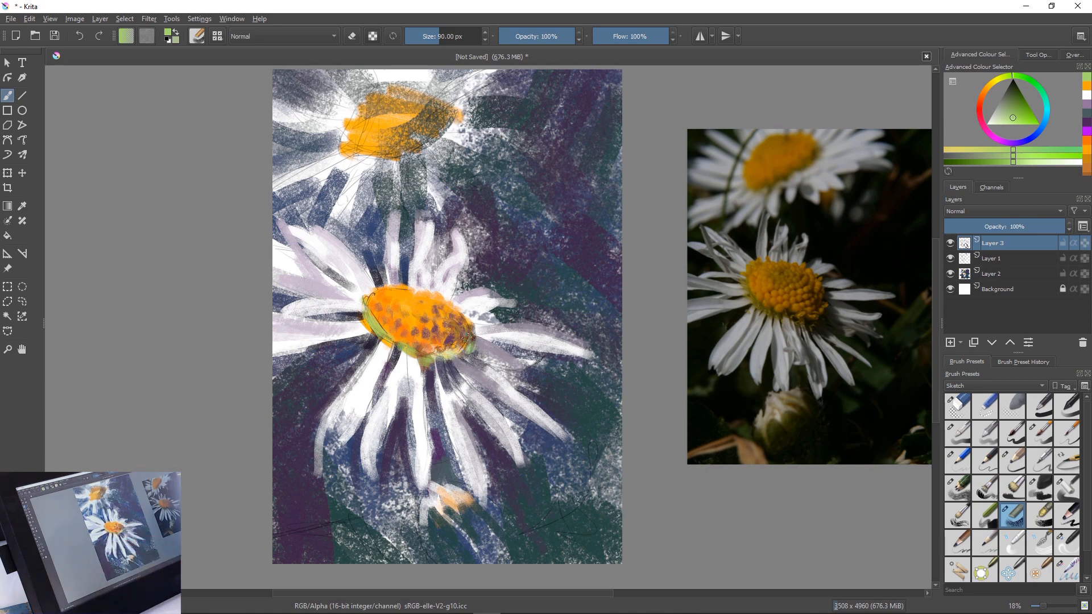
Sample a greyish lilac and shade the bases of the petals below and to the lower right of the centre
ctrl+click(474, 370)
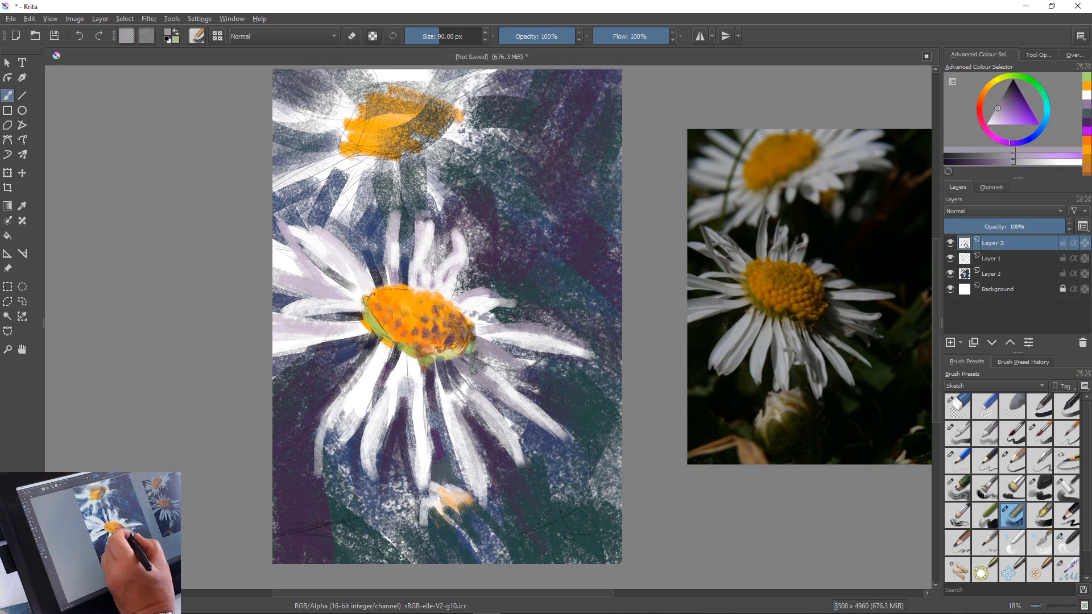
drag(486, 370, 507, 384)
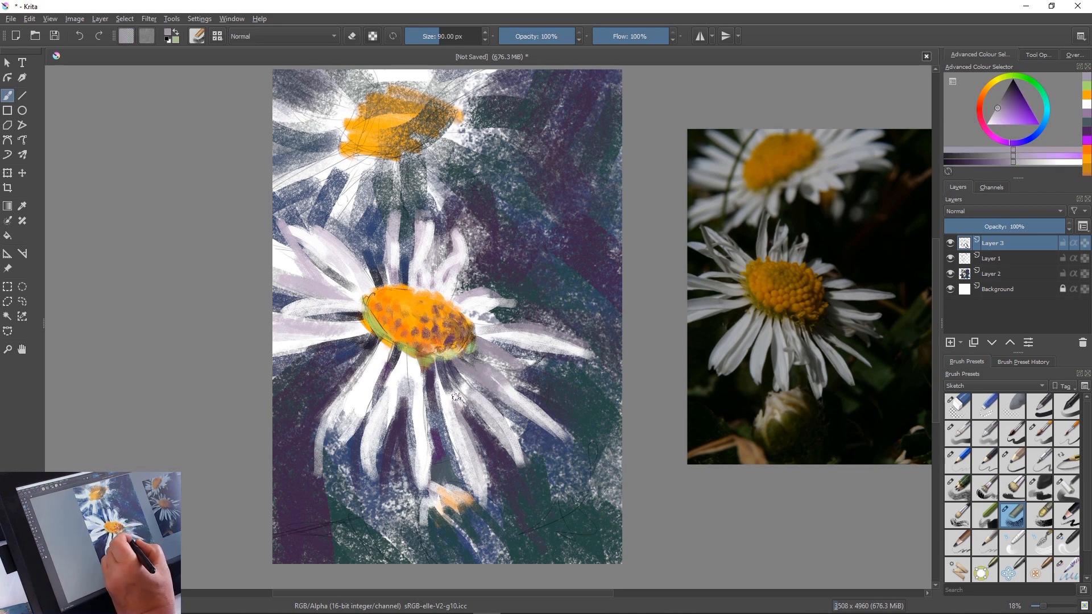
mouse_move(452, 376)
mouse_down()
mouse_move(479, 397)
mouse_move(441, 394)
mouse_move(441, 383)
mouse_move(457, 412)
mouse_up()
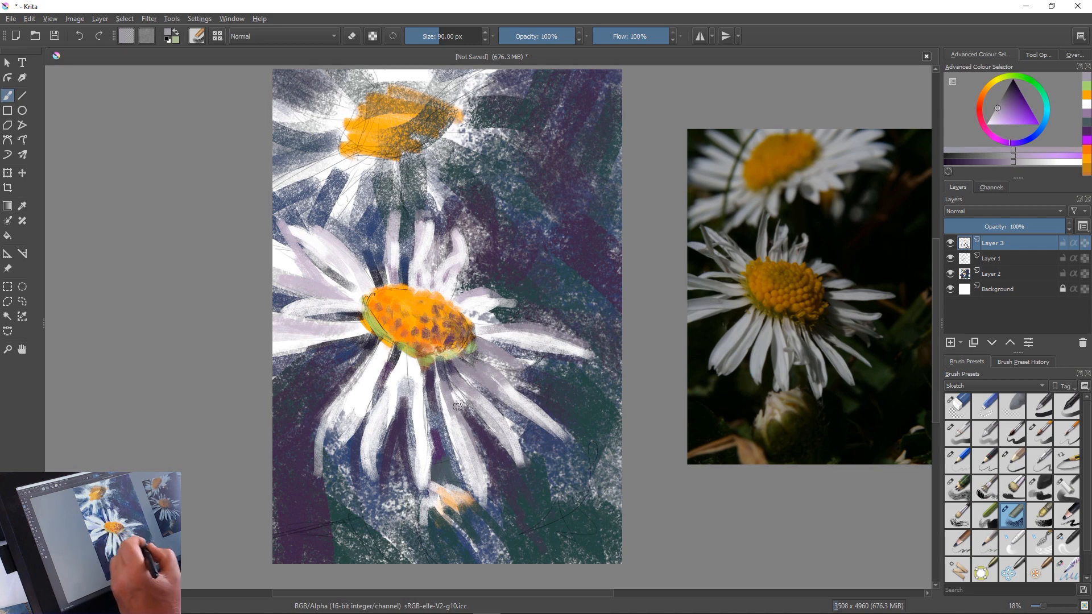
drag(439, 382, 445, 416)
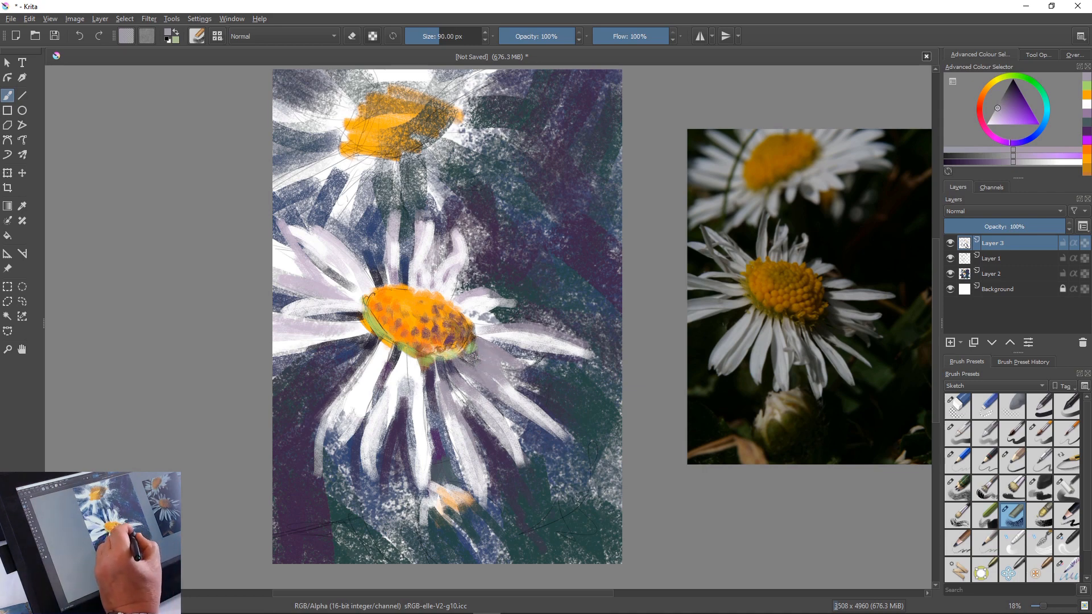
Sample a slate purple and a darker purple to deepen the shadow under the lower-right edge of the flower's centre
ctrl+click(449, 370)
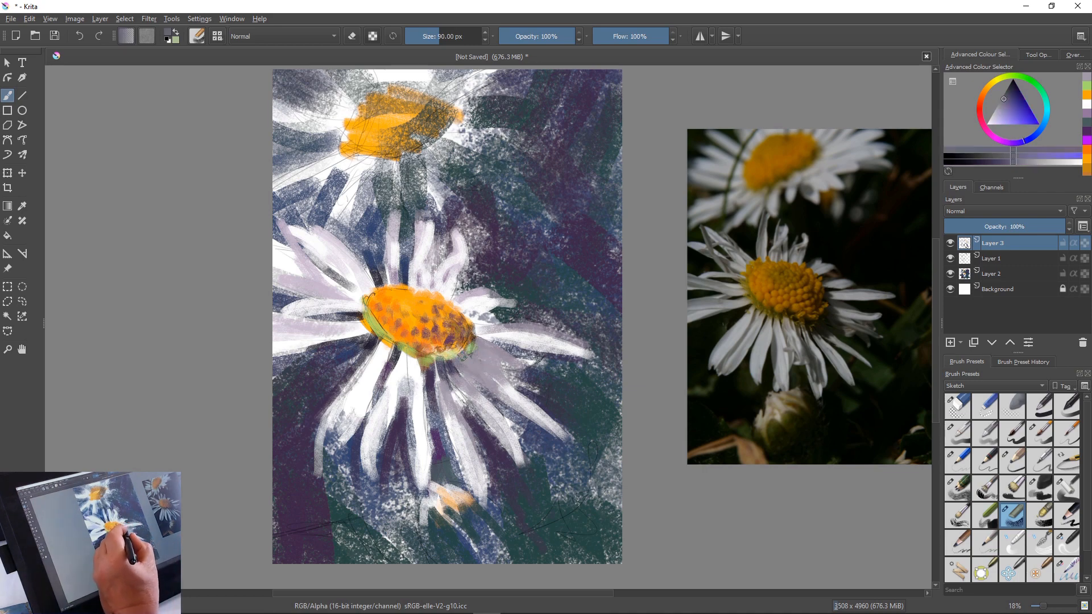
mouse_move(461, 364)
mouse_down()
mouse_move(478, 347)
mouse_move(494, 356)
mouse_up()
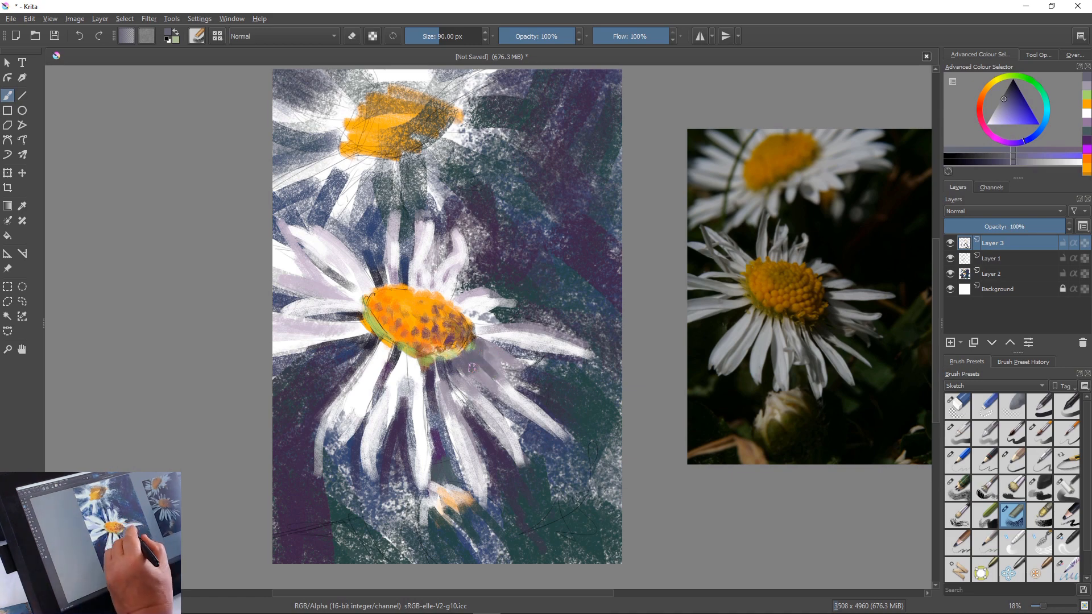
ctrl+click(444, 409)
mouse_move(468, 362)
mouse_down()
mouse_move(468, 378)
mouse_move(491, 387)
mouse_move(470, 368)
mouse_move(465, 383)
mouse_move(471, 346)
mouse_move(484, 341)
mouse_move(464, 356)
mouse_move(445, 345)
mouse_up()
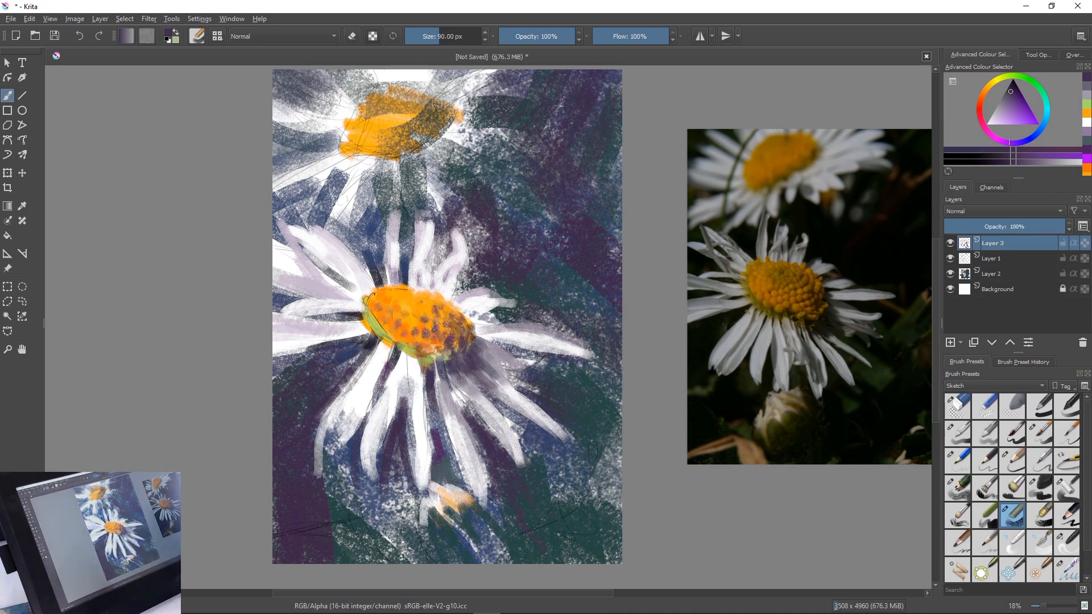
Sample the centre's golden orange and dab it along the lower-right edge of the flower's centre
ctrl+click(411, 331)
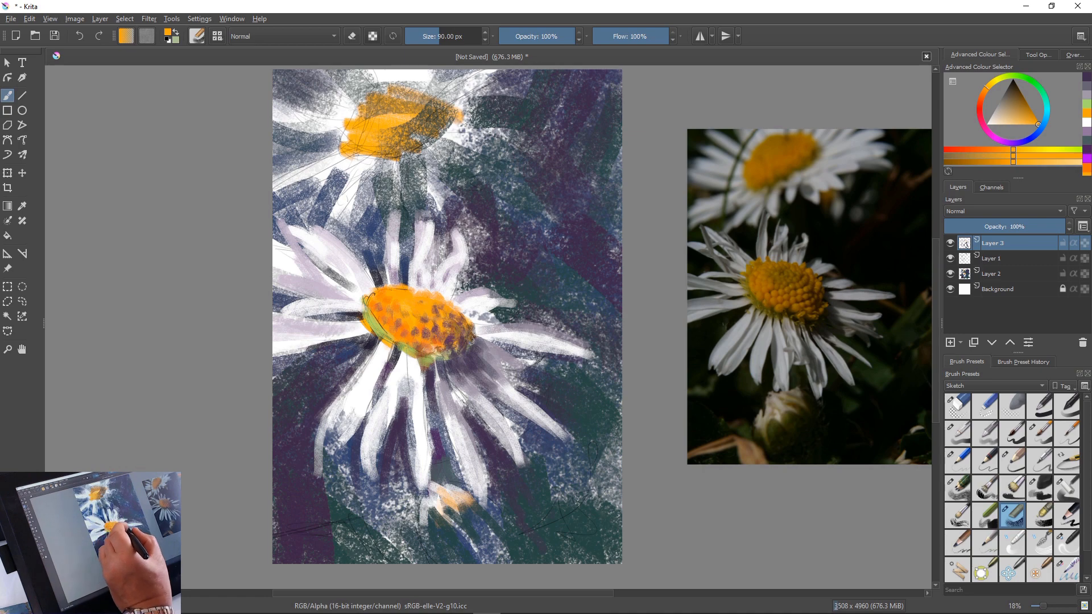
mouse_move(473, 337)
mouse_down()
mouse_move(447, 362)
mouse_move(449, 340)
mouse_up()
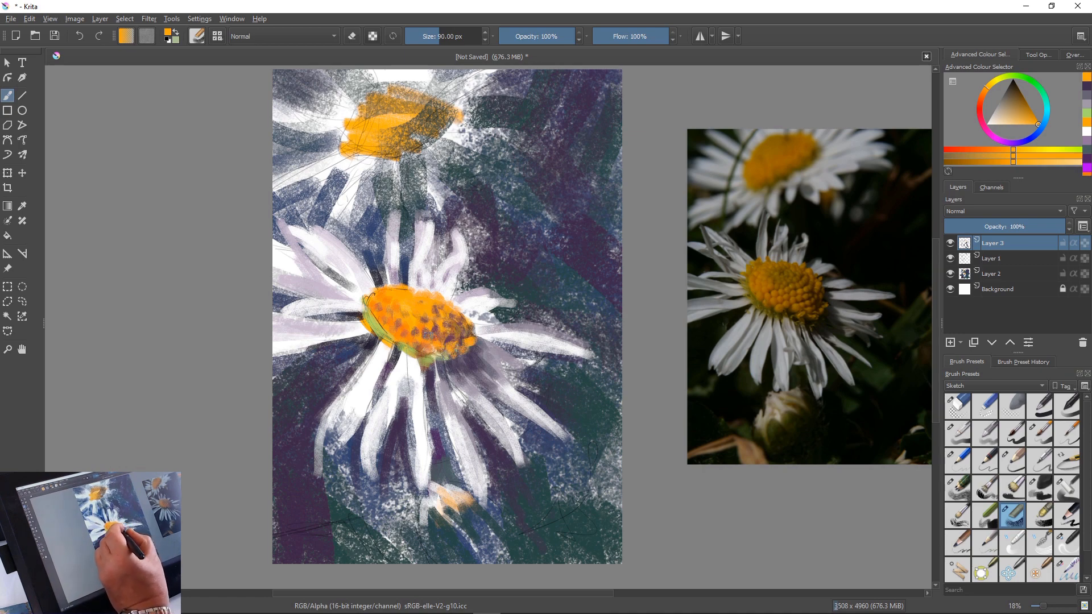
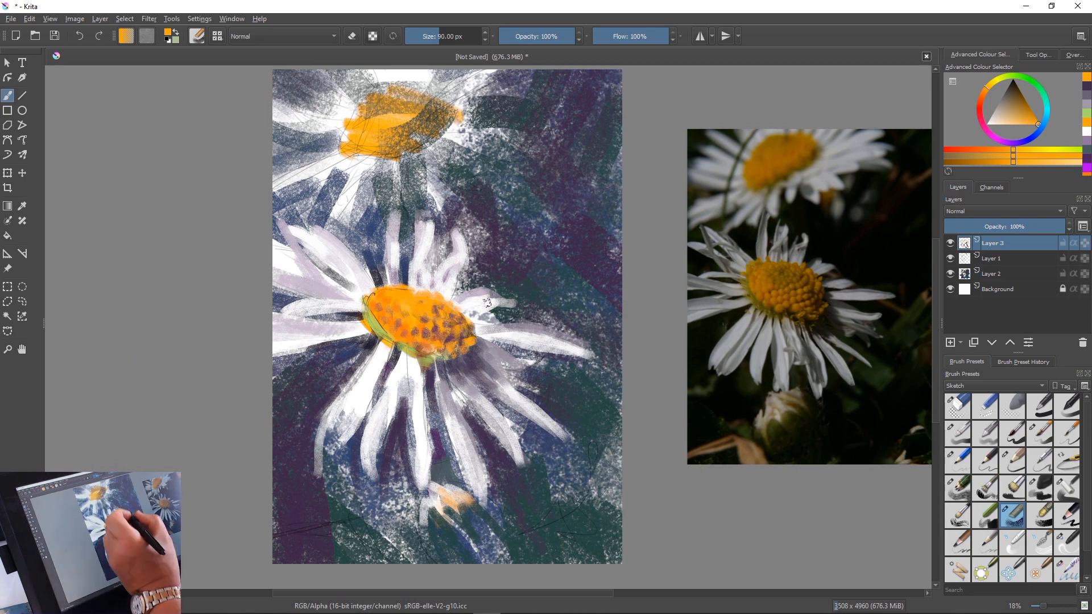
Mix a dark green, dab it under the lower edge of the flower's centre, and sample slate purple from the shadow beside it
right_click(455, 292)
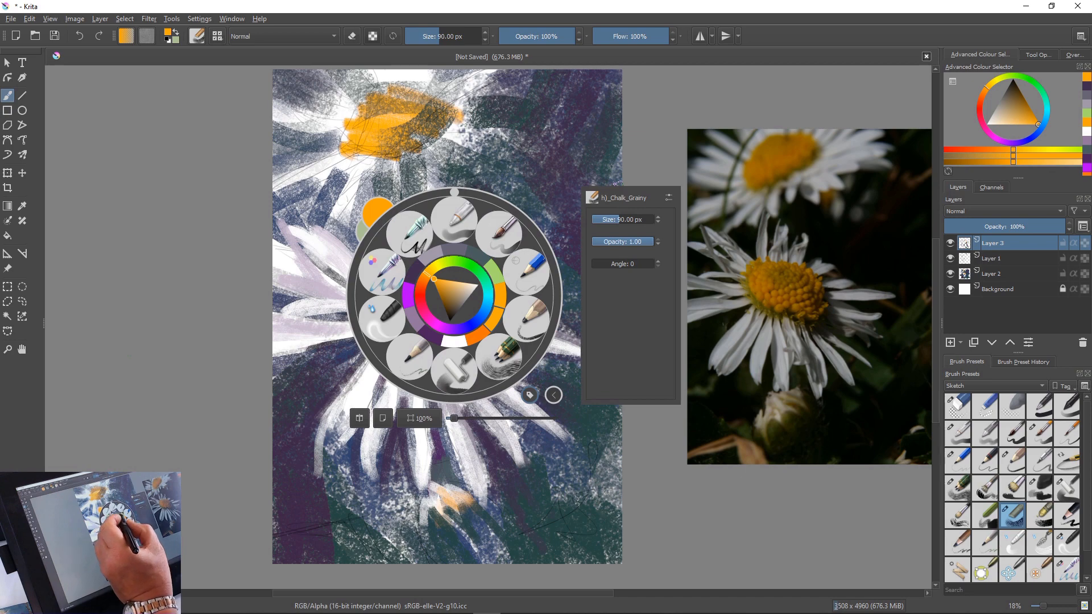
click(465, 263)
click(437, 293)
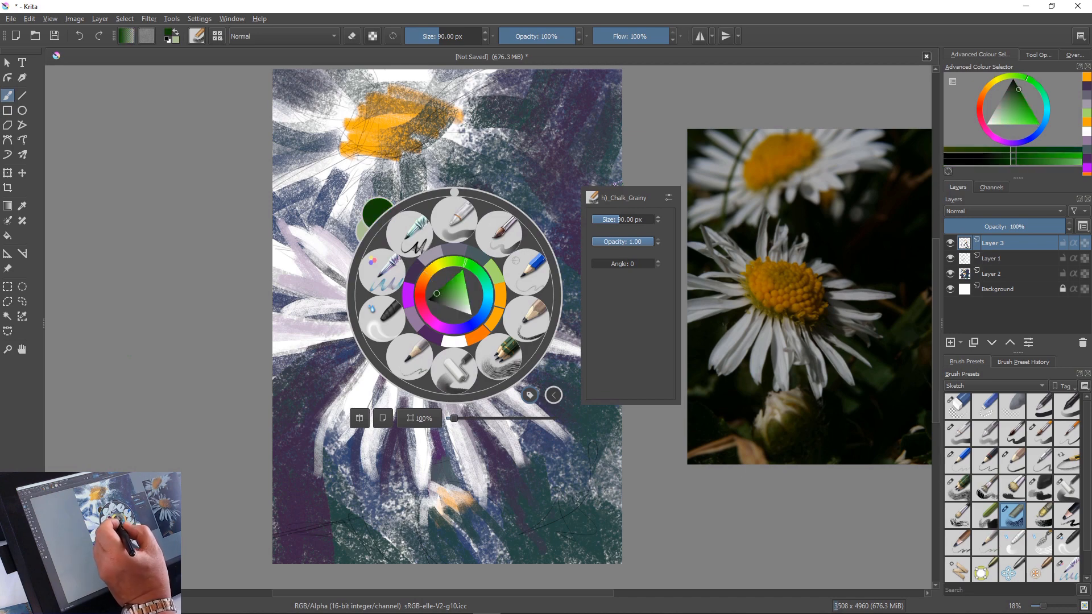
drag(437, 294, 438, 295)
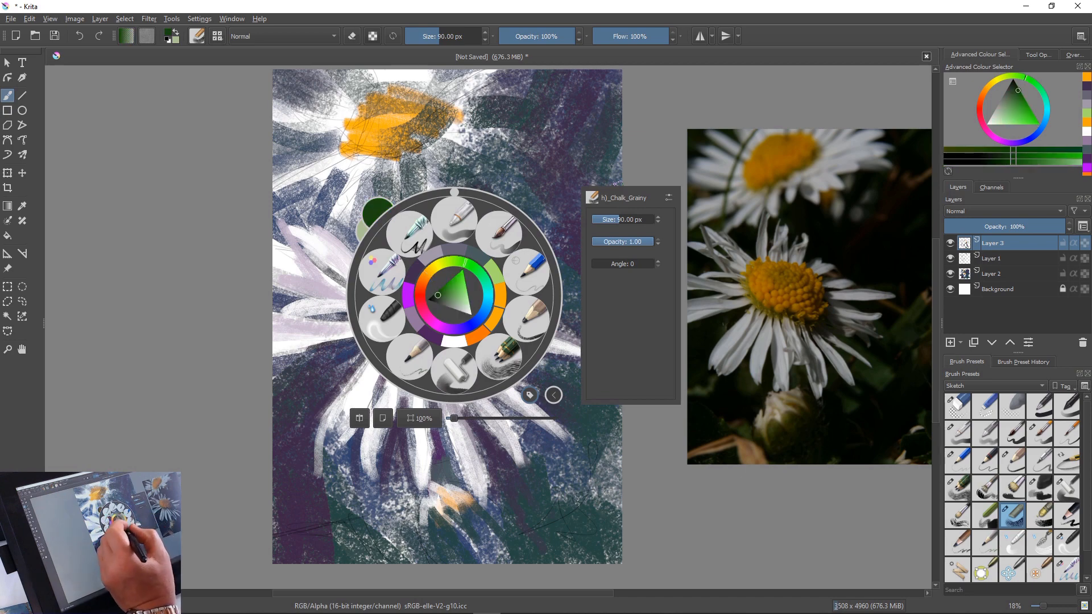
right_click(351, 268)
click(451, 152)
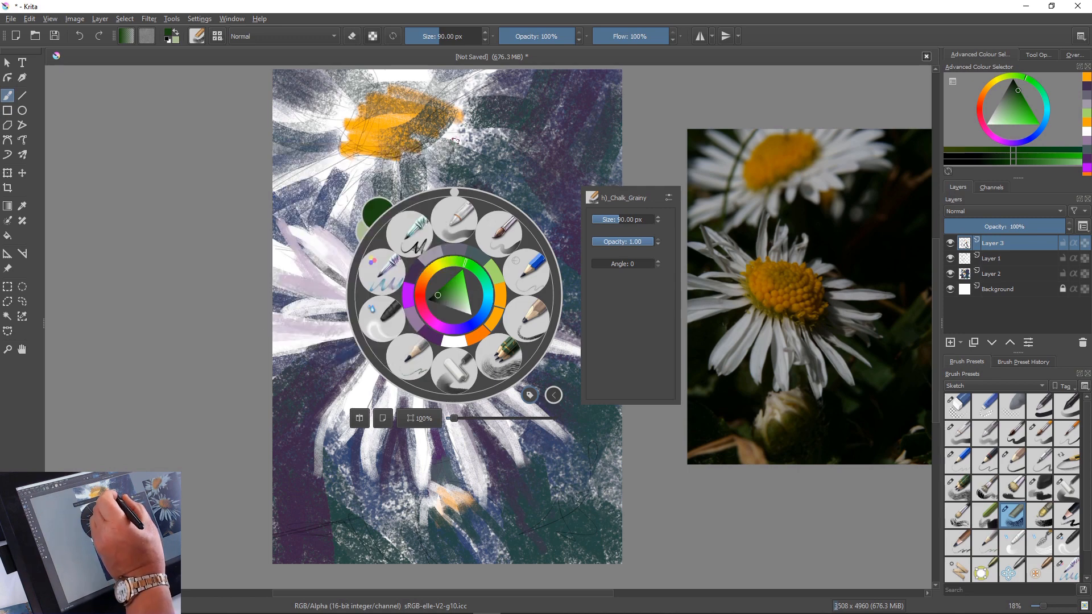
click(246, 225)
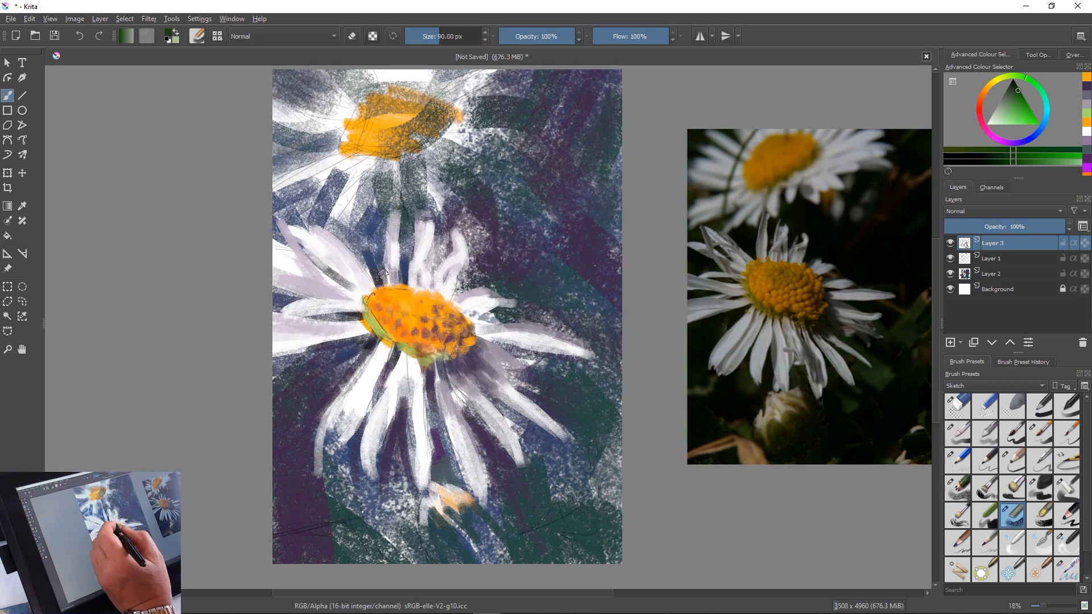
drag(436, 352, 440, 363)
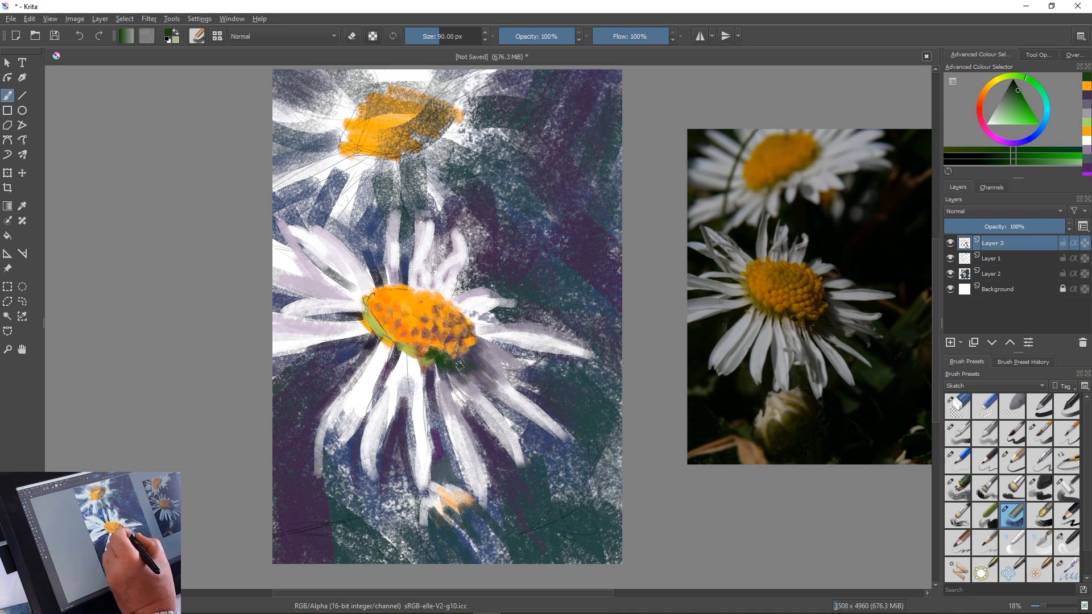
ctrl+click(471, 381)
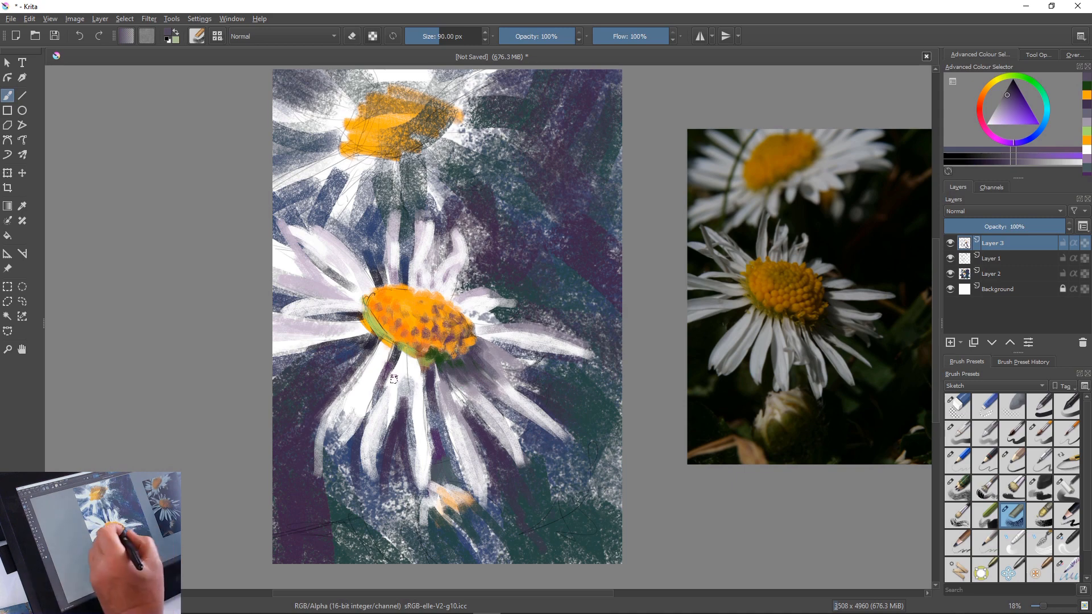
Sample white, reduce the brush to 55 px and brighten the petals below and to the lower right of the centre, extending their tips
ctrl+click(398, 398)
key(bracketleft)
key(bracketleft)
key(bracketleft)
key(bracketleft)
key(bracketleft)
key(bracketleft)
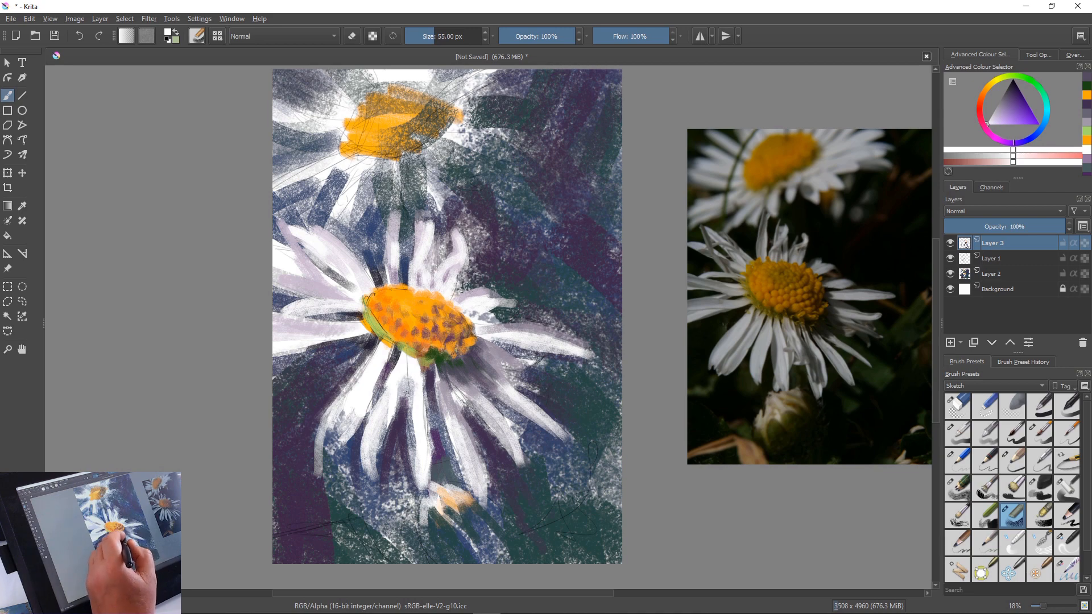
mouse_move(421, 390)
mouse_down()
mouse_move(429, 473)
mouse_move(405, 482)
mouse_move(408, 463)
mouse_move(430, 450)
mouse_move(431, 482)
mouse_up()
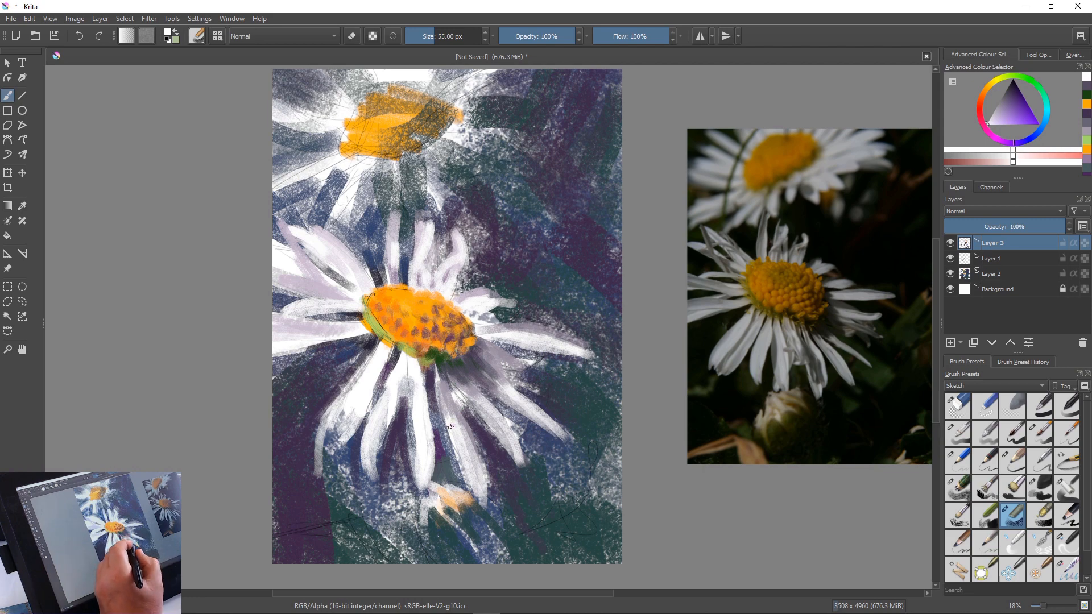
drag(459, 412, 485, 479)
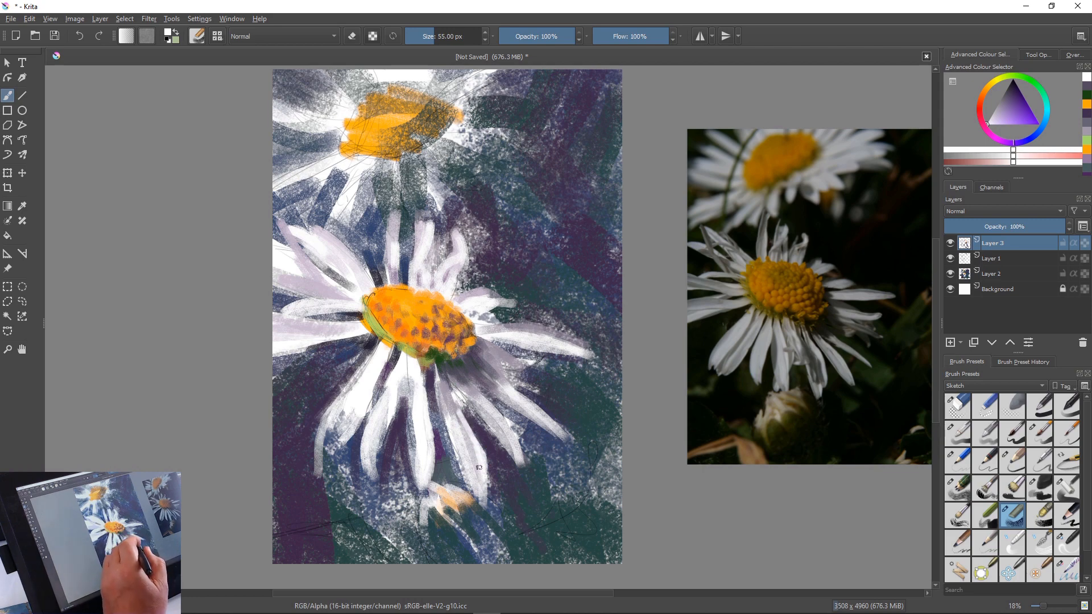
drag(477, 482, 481, 503)
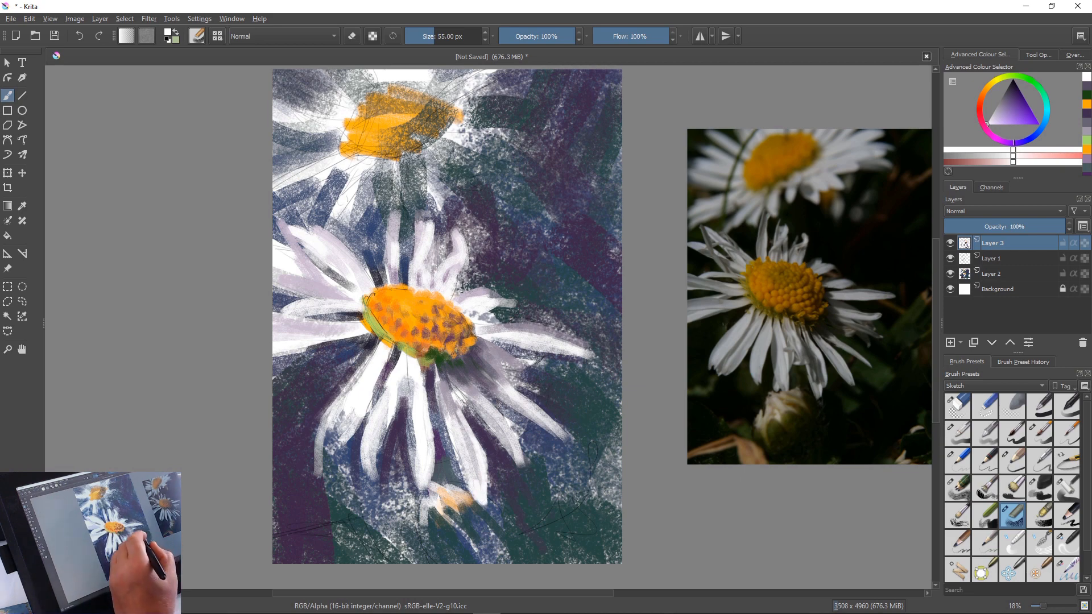
drag(512, 404, 561, 440)
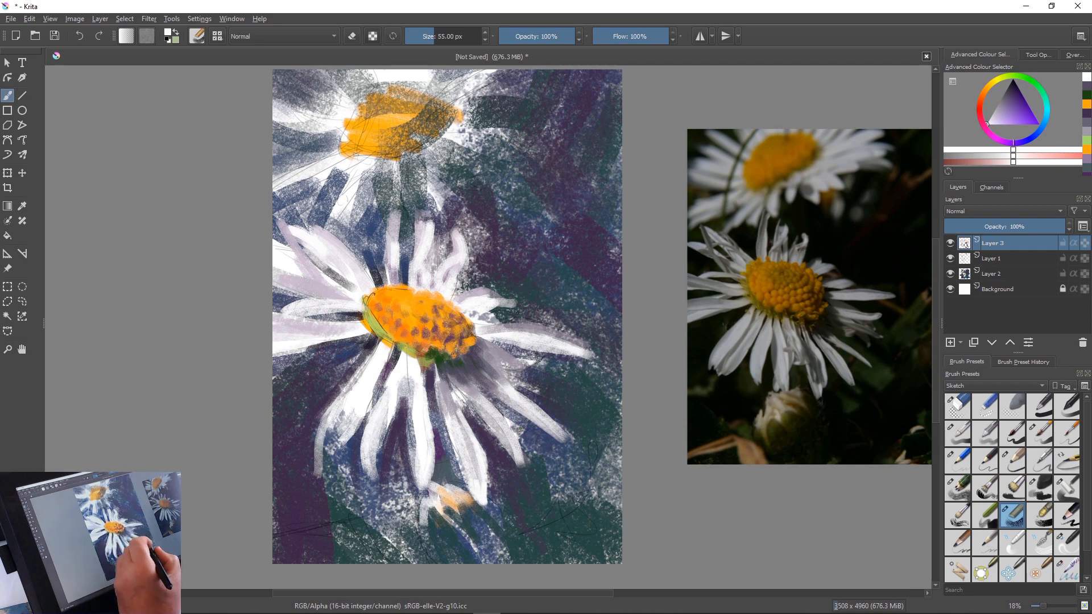
Stroke white along the petals to the right of and above the centre, sharpening and lengthening their tips
drag(584, 356, 500, 339)
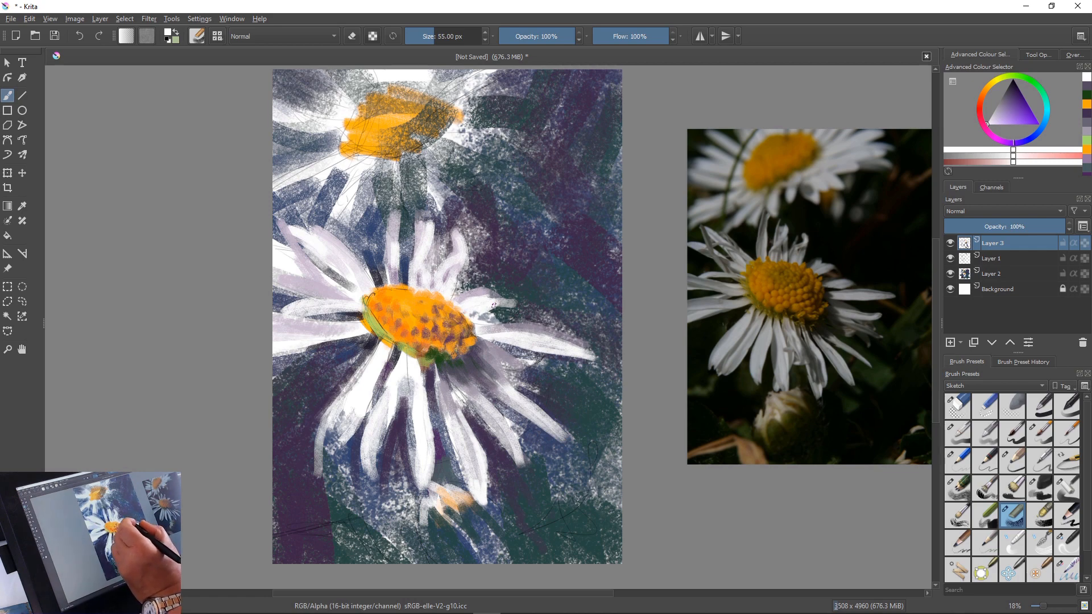
drag(472, 311, 526, 312)
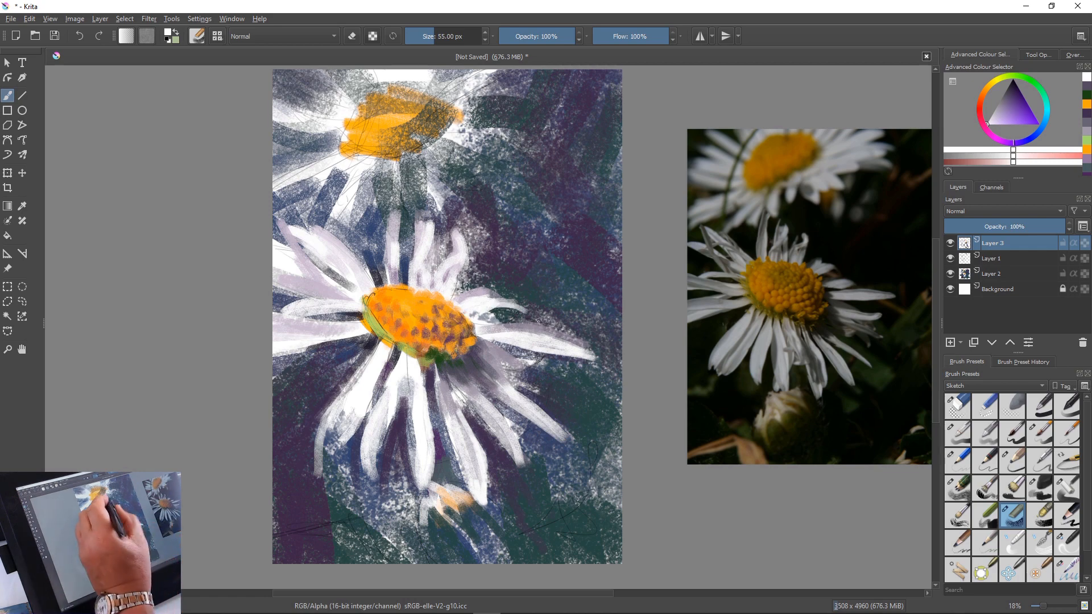
drag(454, 230, 429, 290)
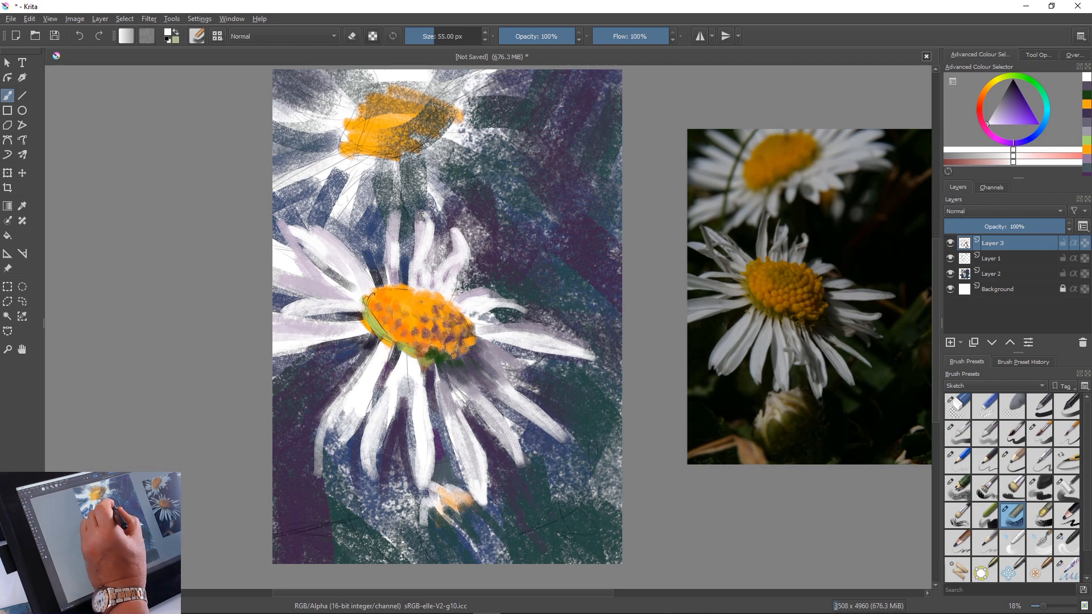
drag(422, 214, 424, 218)
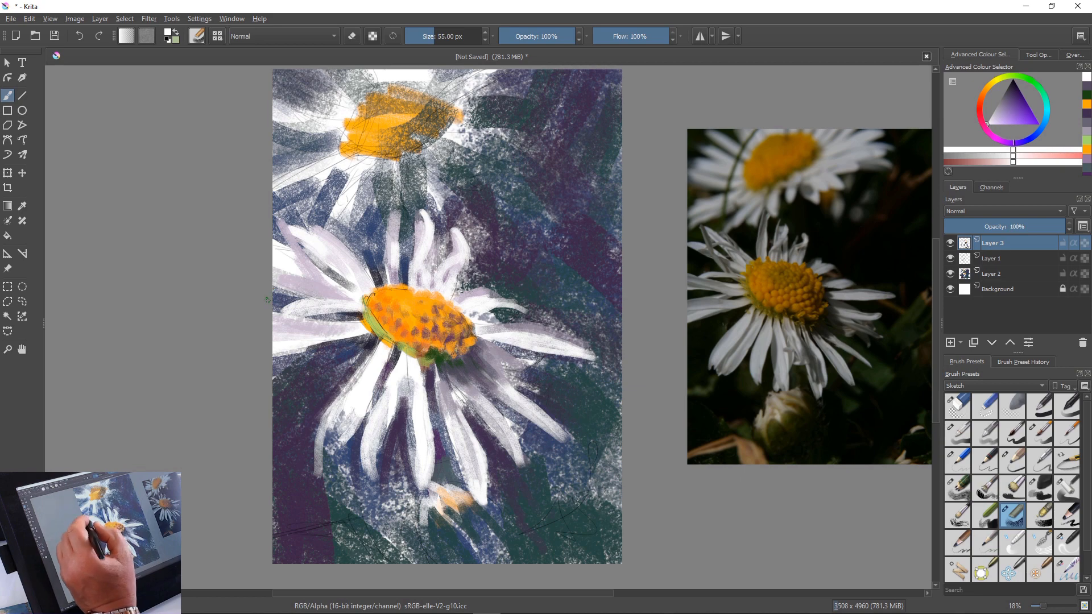
Stroke white highlights along the petals to the left of the flower's centre, out to the canvas edge
drag(298, 242, 345, 272)
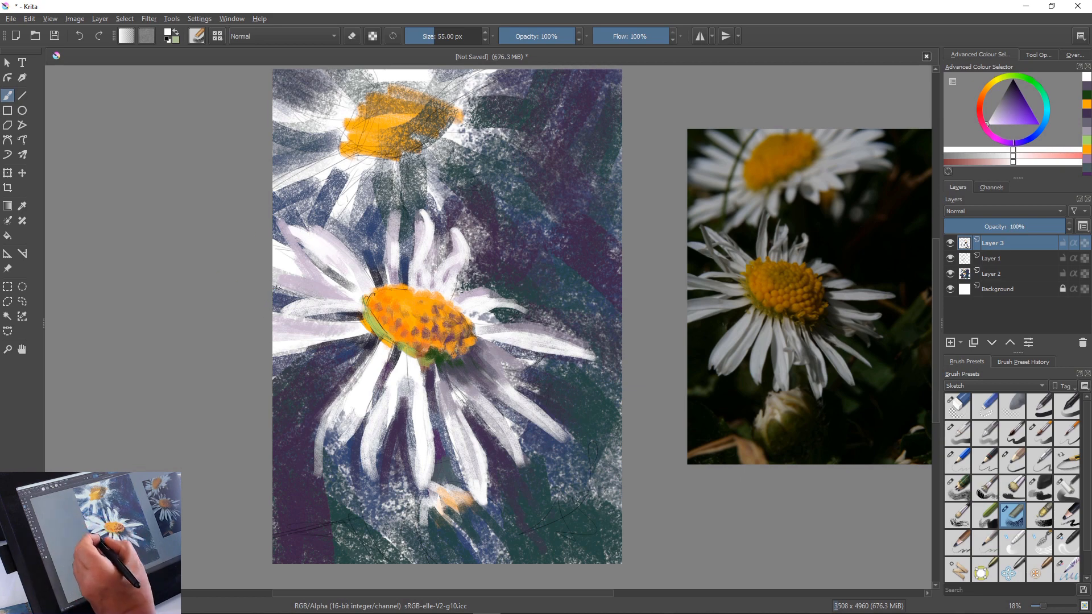
drag(275, 282, 319, 297)
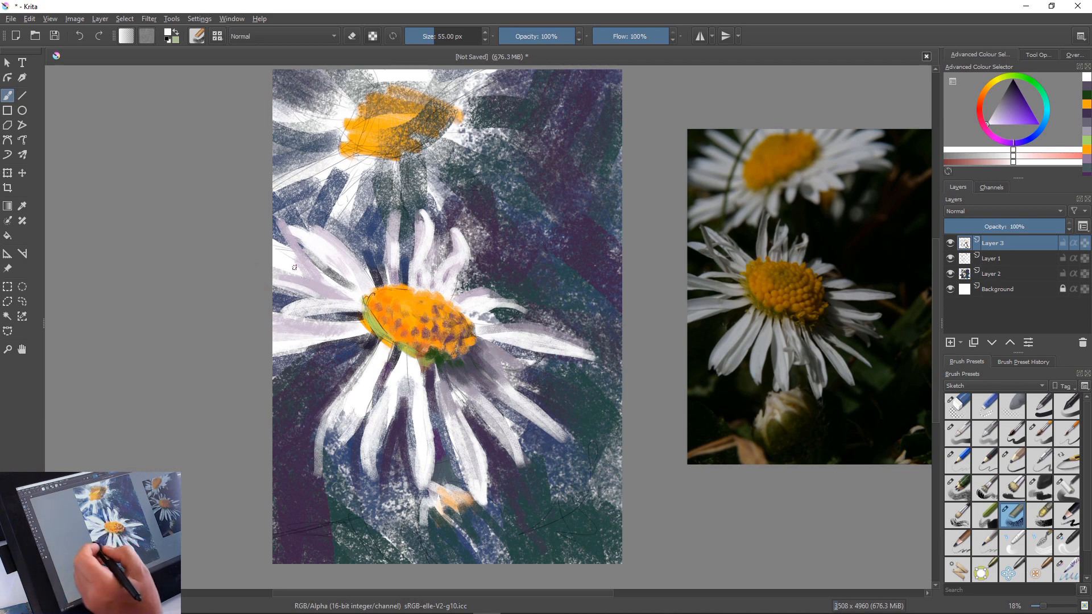
drag(355, 306, 284, 302)
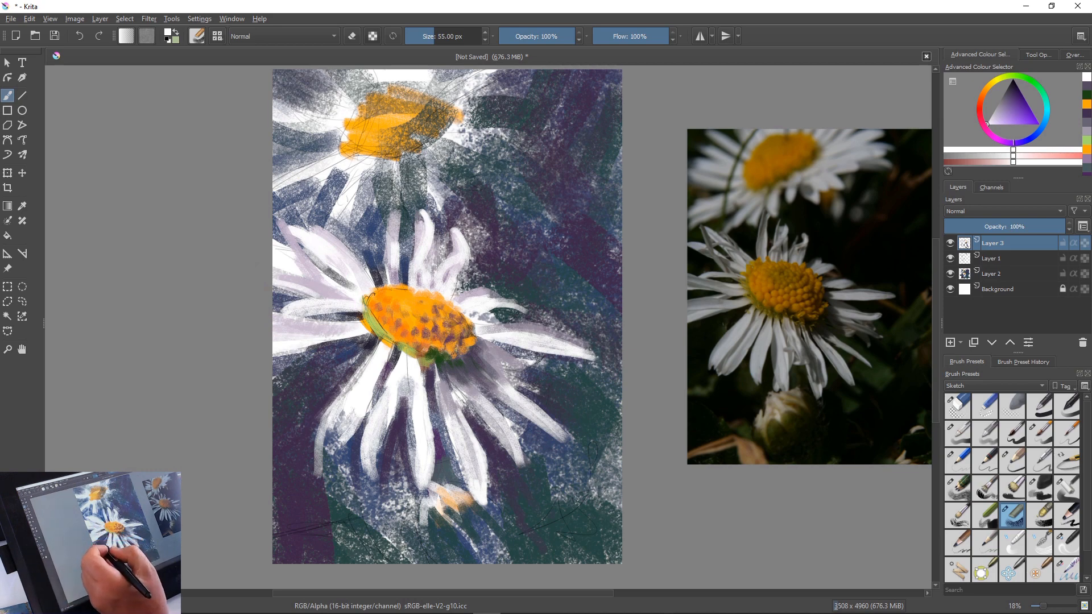
drag(306, 344, 273, 357)
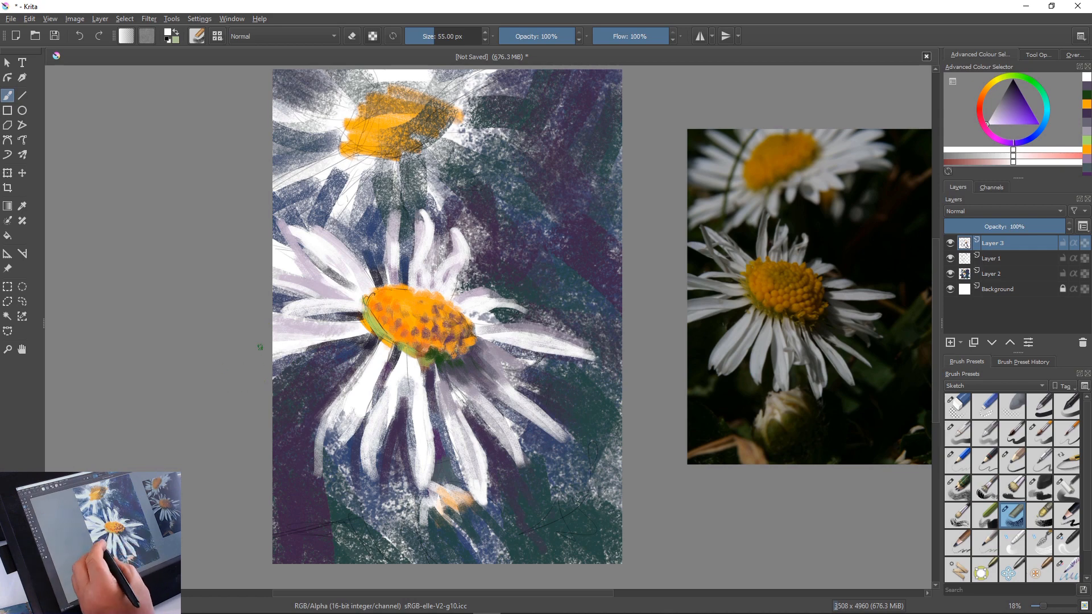
Widen the lower-left petals with white strokes and shade the outermost one's lower end in sampled greyish lilac
mouse_move(351, 406)
mouse_down()
mouse_move(326, 447)
mouse_move(310, 447)
mouse_move(316, 455)
mouse_up()
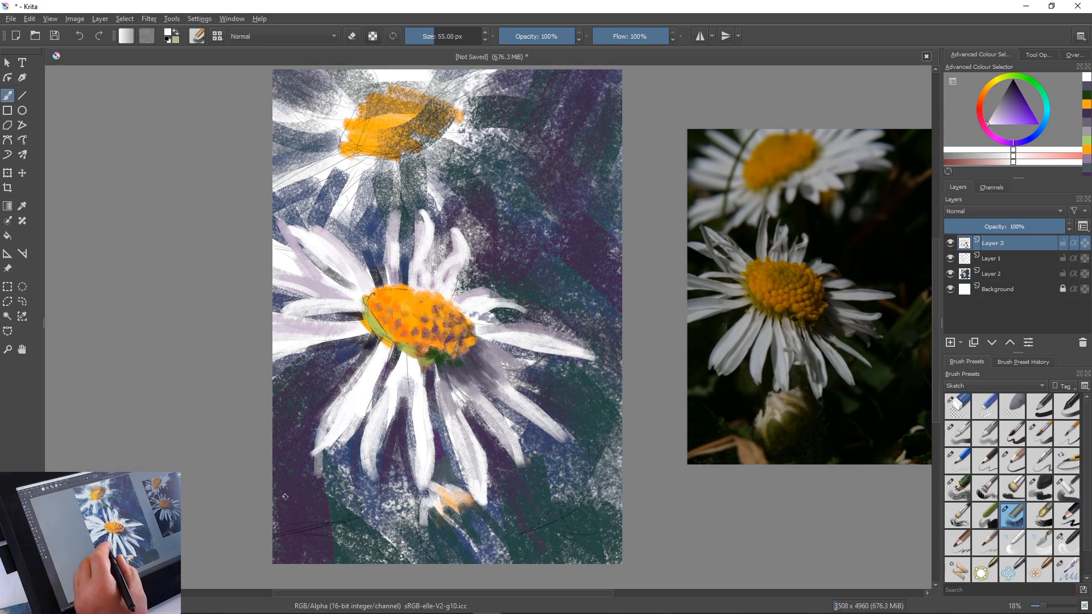
drag(343, 419, 323, 450)
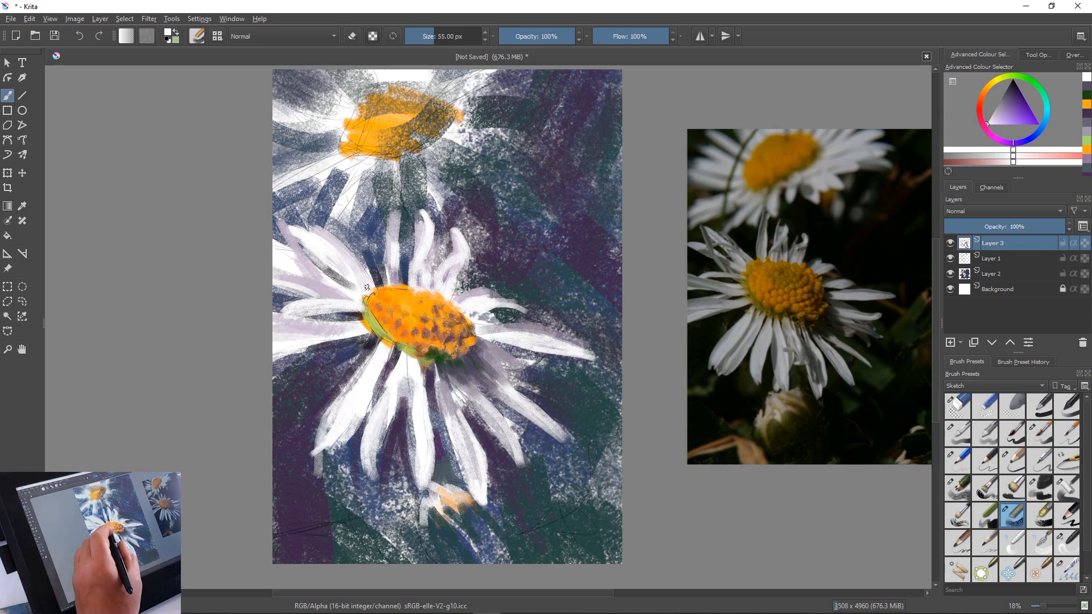
drag(386, 361, 352, 447)
drag(365, 410, 341, 454)
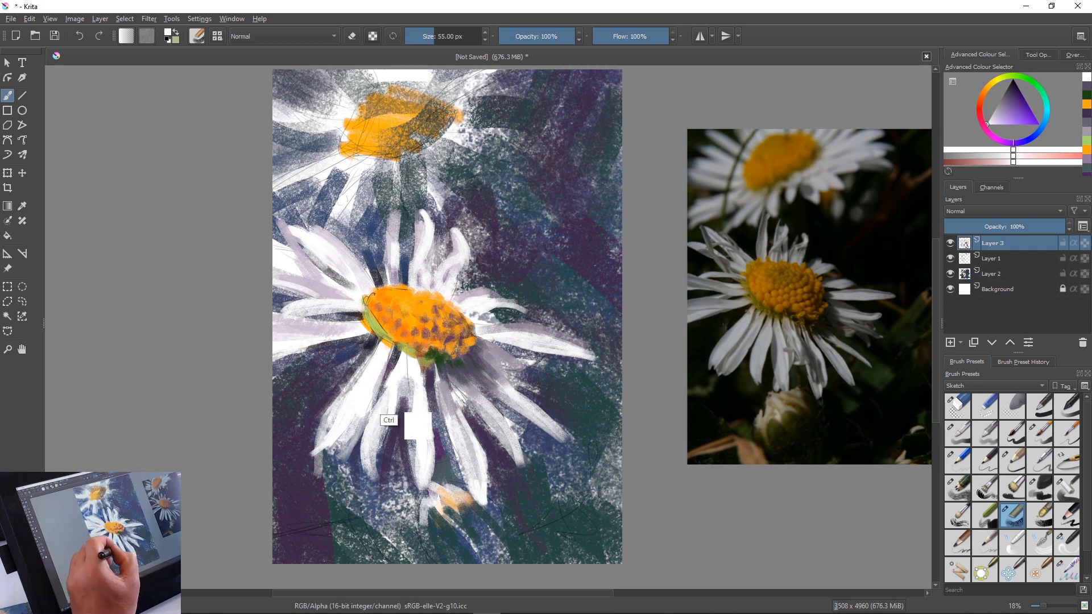
ctrl+click(444, 393)
mouse_move(357, 430)
mouse_down()
mouse_move(340, 457)
mouse_move(328, 452)
mouse_move(336, 463)
mouse_move(324, 472)
mouse_up()
Enlarge the brush to 154 px, sample the dark background purple and trim the tip of the outermost lower-left petal
key(bracketright)
key(bracketright)
key(bracketright)
key(bracketright)
key(bracketright)
key(bracketright)
key(bracketright)
key(bracketright)
key(bracketright)
key(bracketright)
key(bracketright)
key(bracketright)
key(bracketright)
key(bracketright)
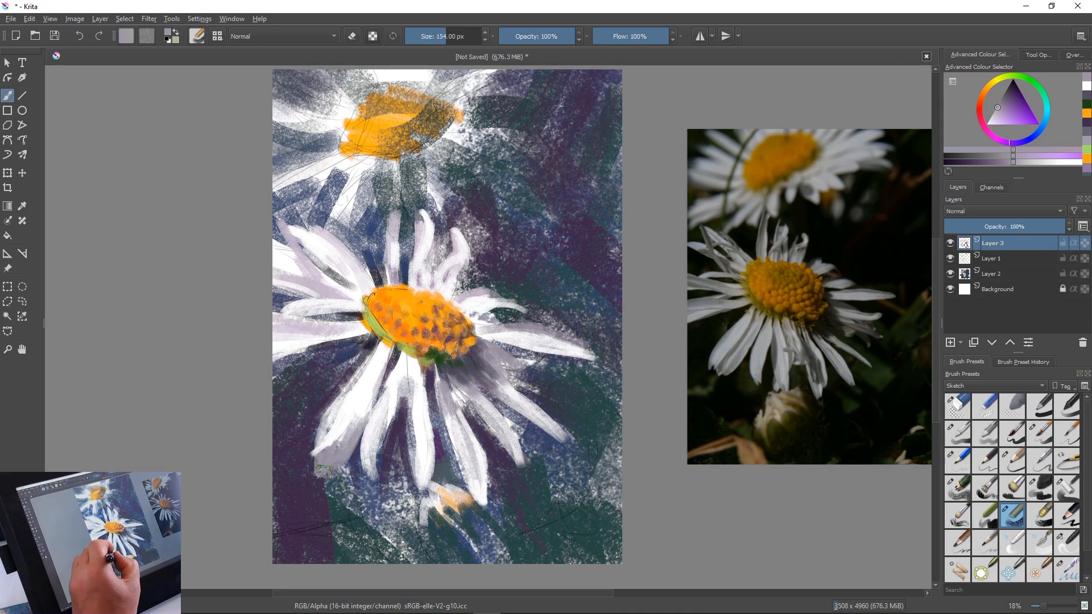
ctrl+click(304, 505)
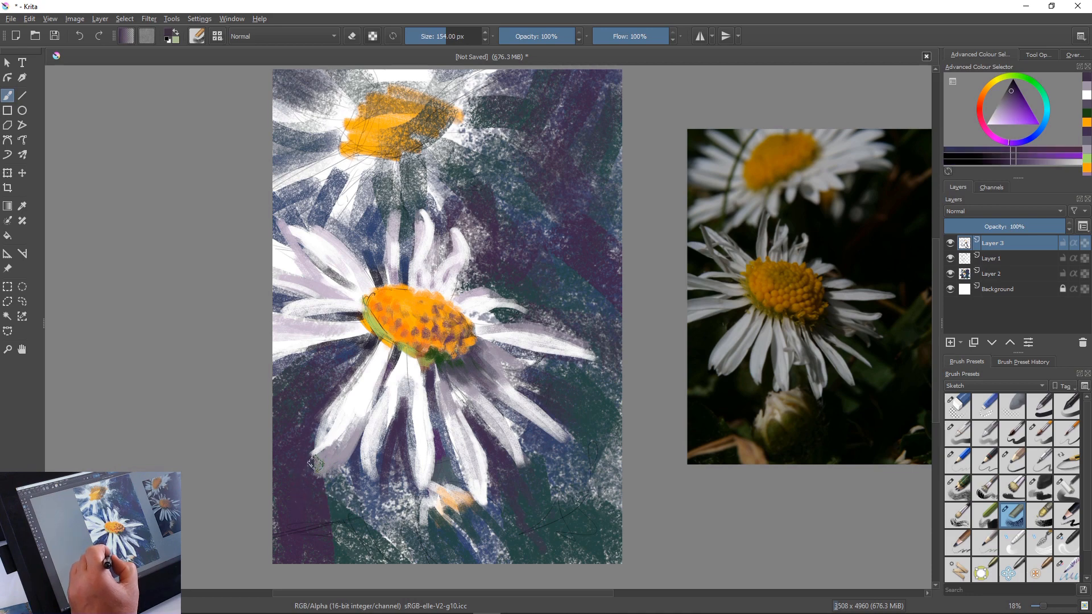
drag(315, 463, 330, 494)
drag(352, 453, 316, 492)
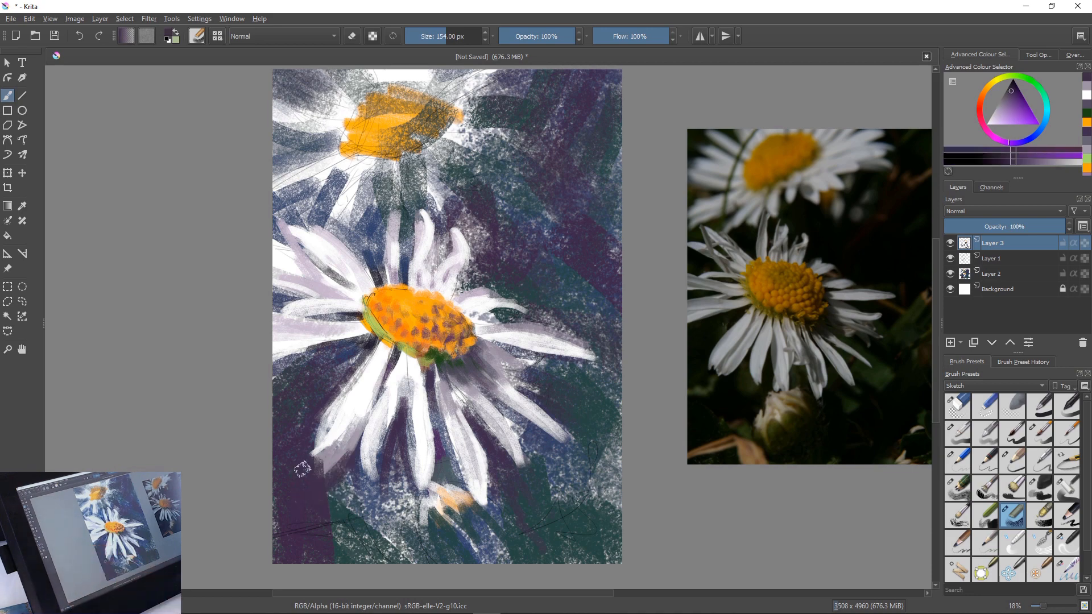
Sample the petal's off-white and repaint the outermost lower-left petal with long strokes, extending its tip over the purple background
ctrl+click(343, 420)
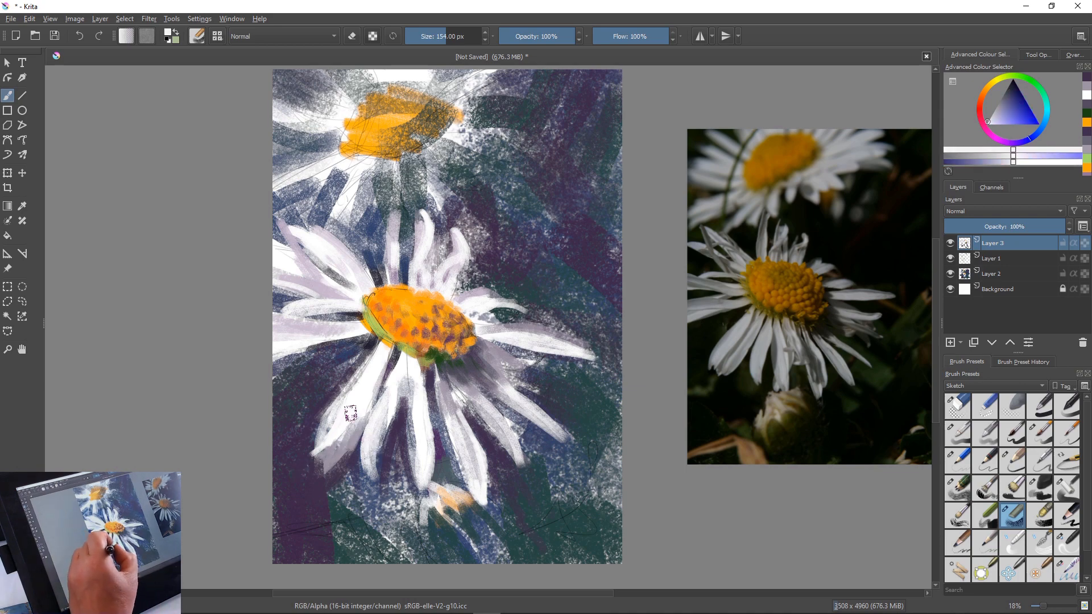
drag(350, 416, 318, 461)
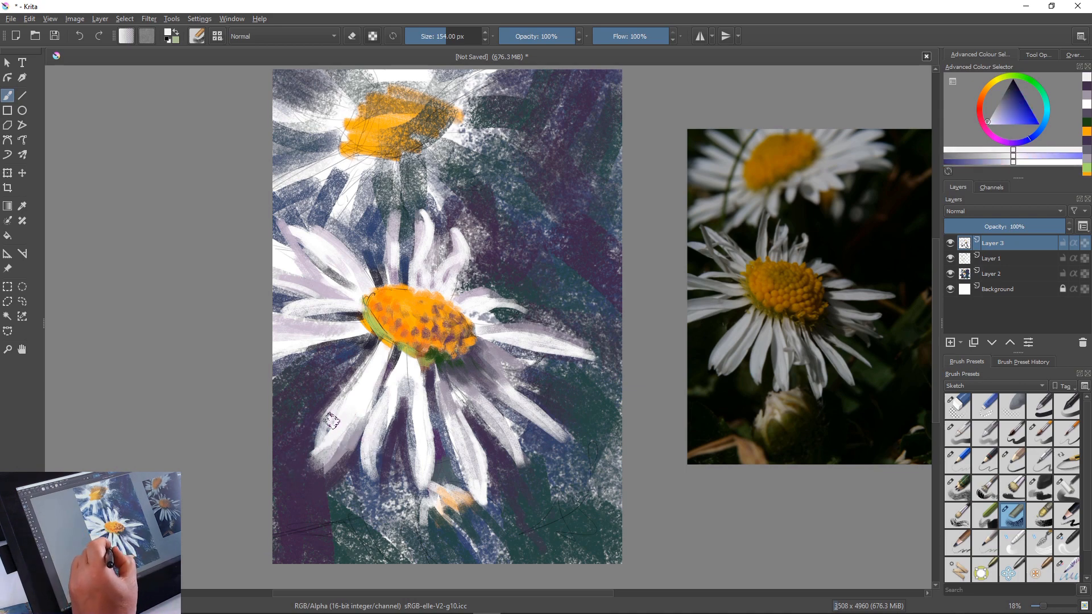
drag(335, 420, 304, 481)
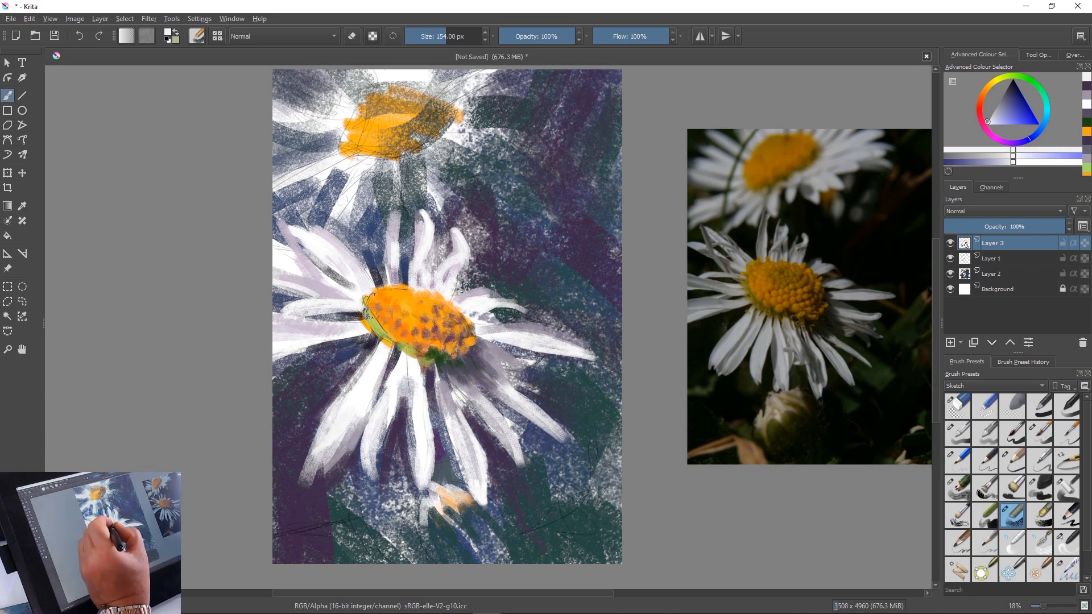
Sample golden orange, set the brush to 135 px and build up the upper-left edge of the flower's centre
ctrl+click(393, 291)
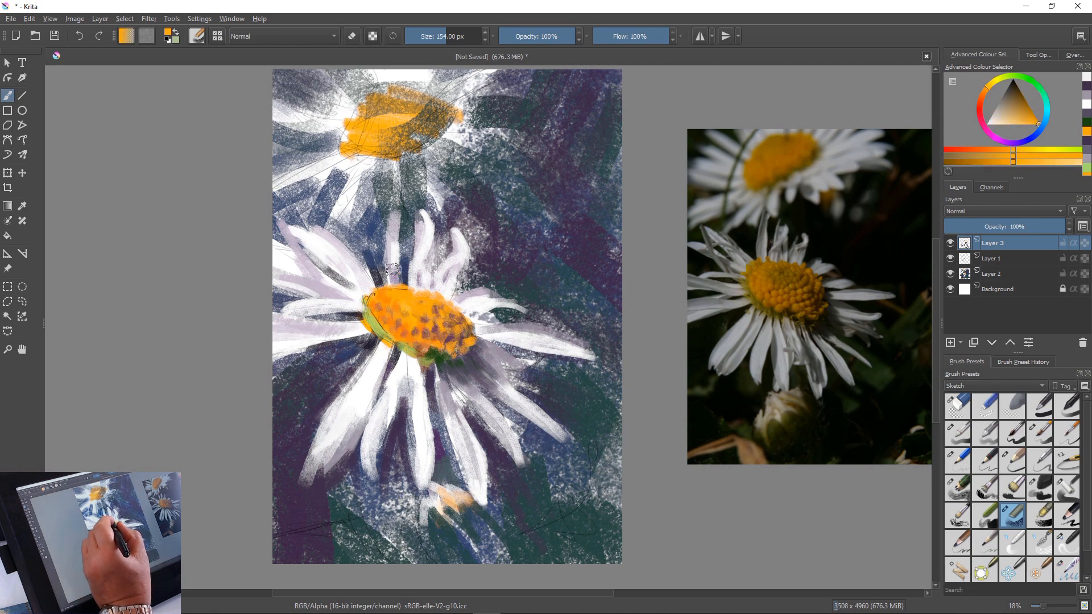
key(bracketleft)
key(bracketleft)
drag(397, 278, 372, 294)
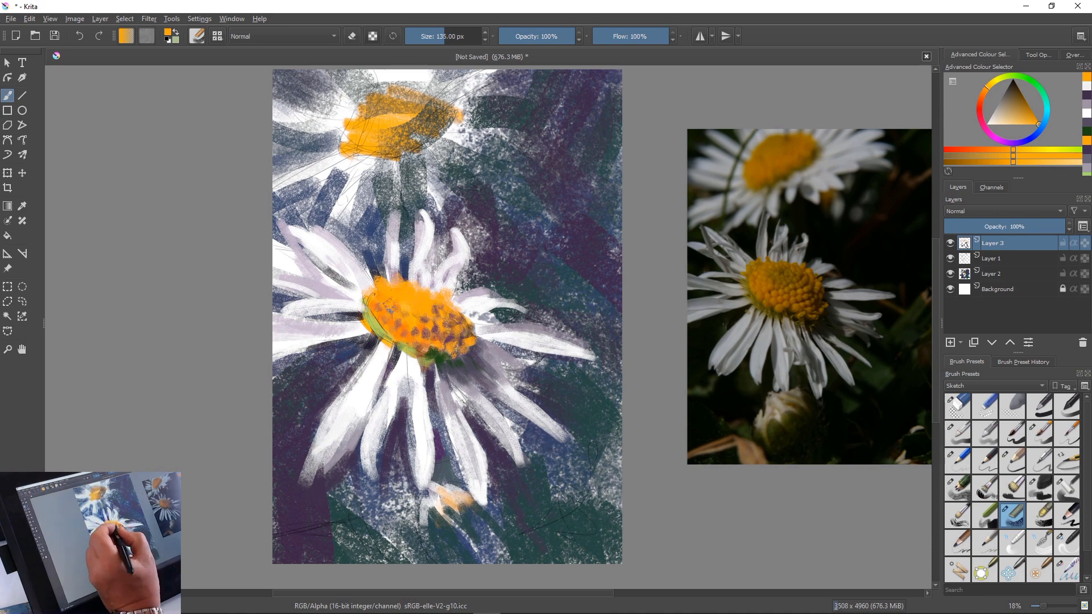
Mix a pale yellow-orange from a sampled beige and dab highlights over the upper-left part of the flower's centre
ctrl+click(390, 280)
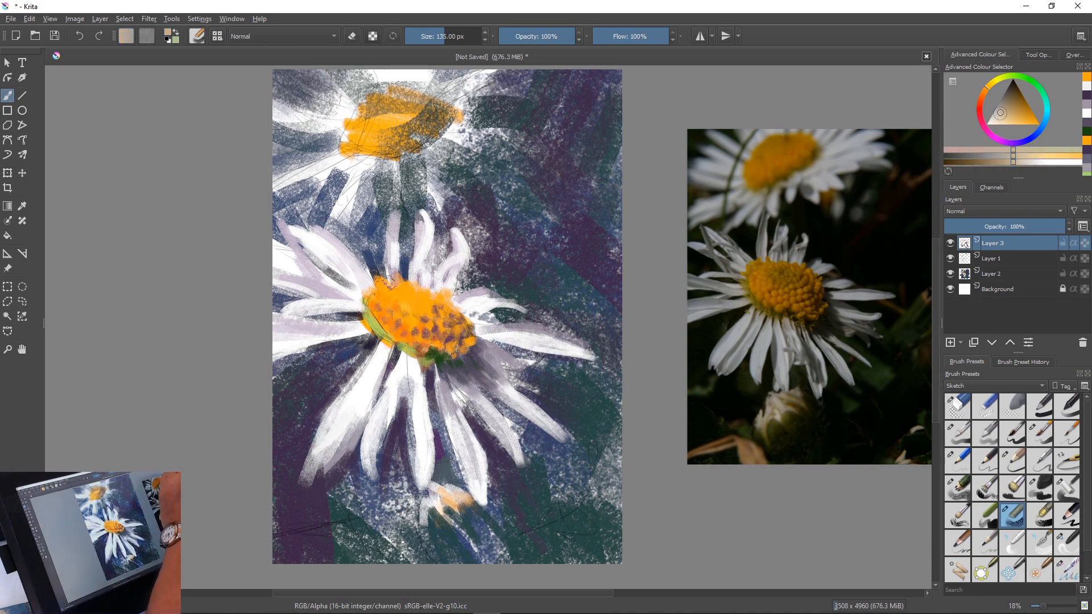
drag(397, 289, 418, 297)
click(995, 124)
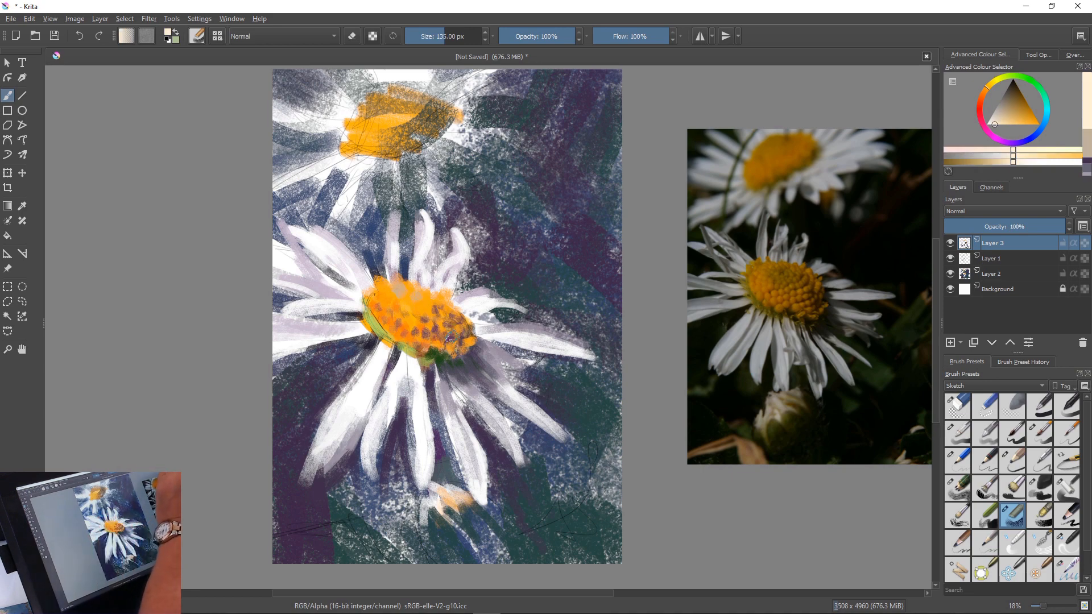
click(1004, 124)
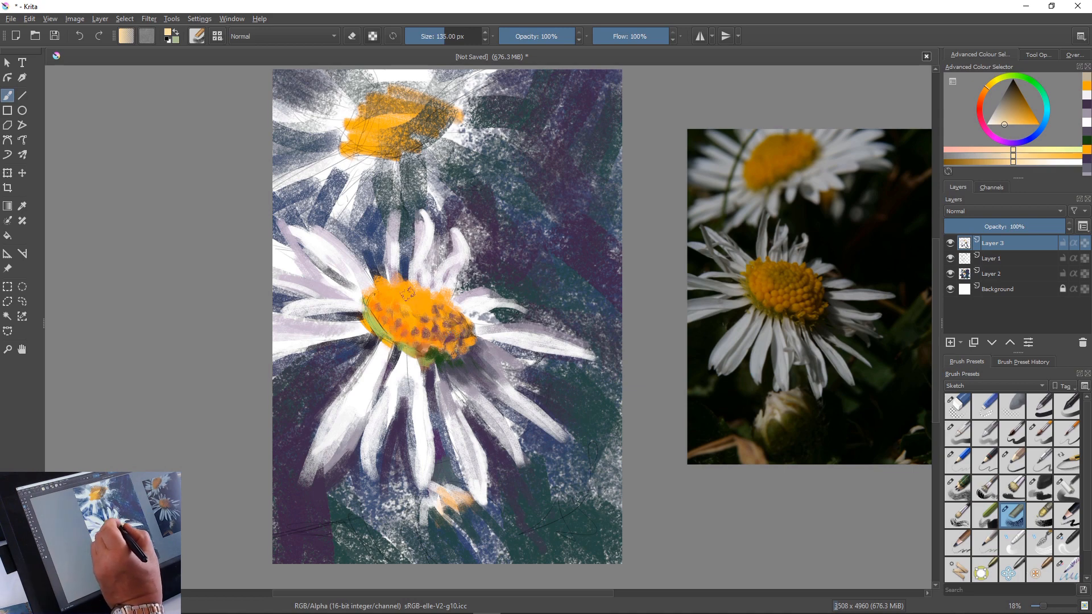
drag(402, 290, 409, 294)
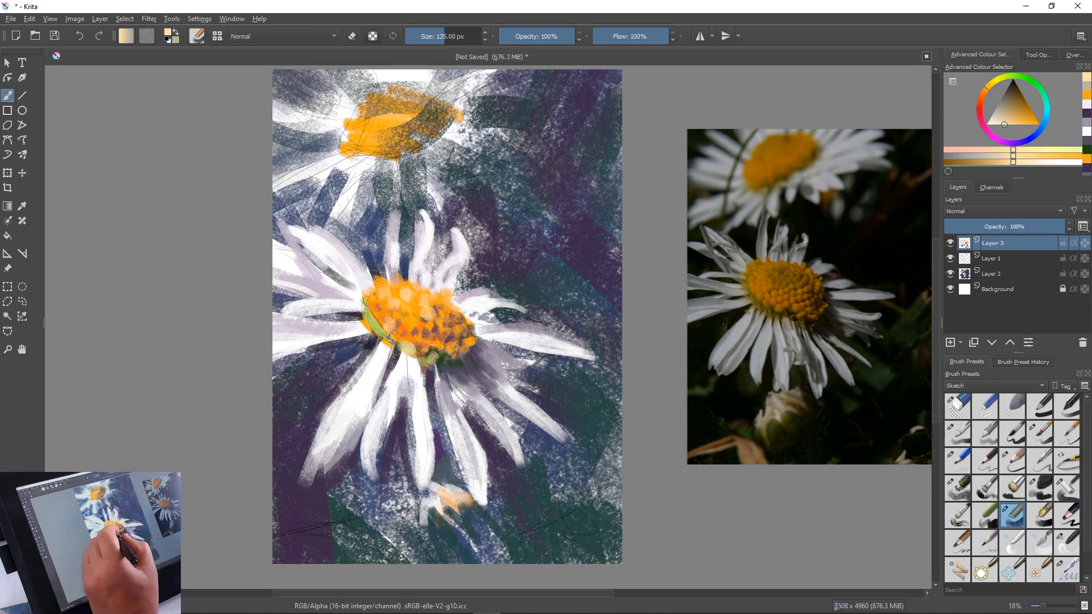
Sample a blue-grey and paint shadows between the petal bases below the main flower's centre, and sample the petal white for touch-ups
ctrl+click(365, 260)
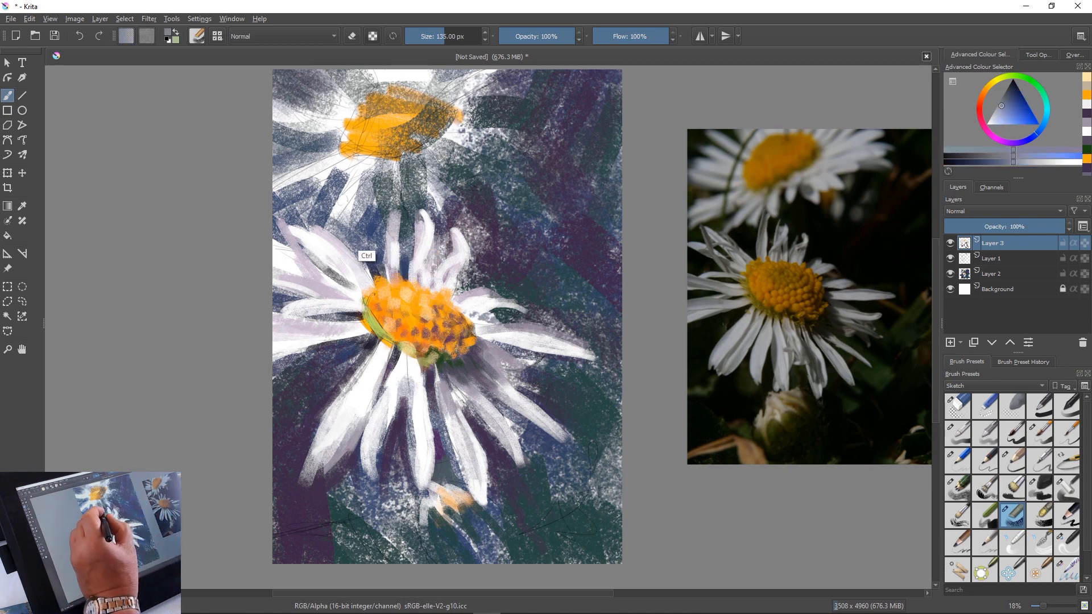
drag(384, 347, 368, 364)
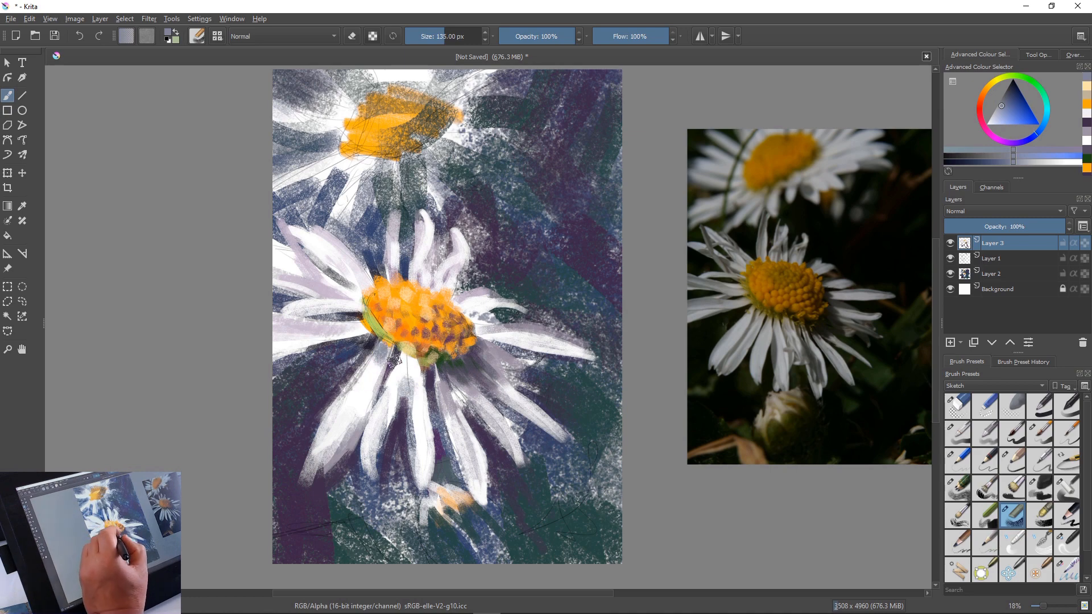
drag(404, 354, 405, 384)
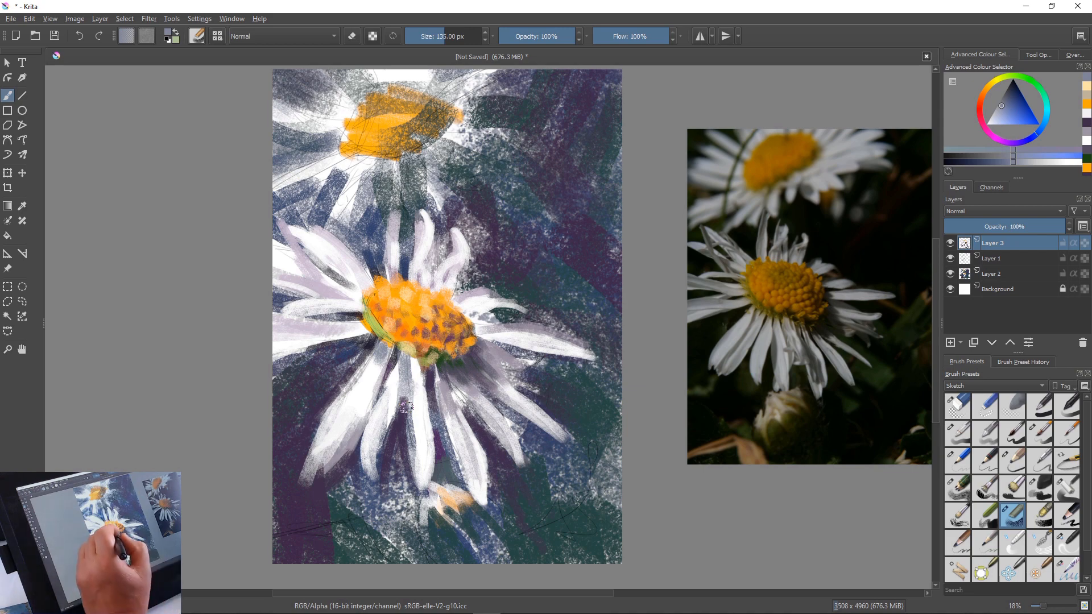
ctrl+click(365, 402)
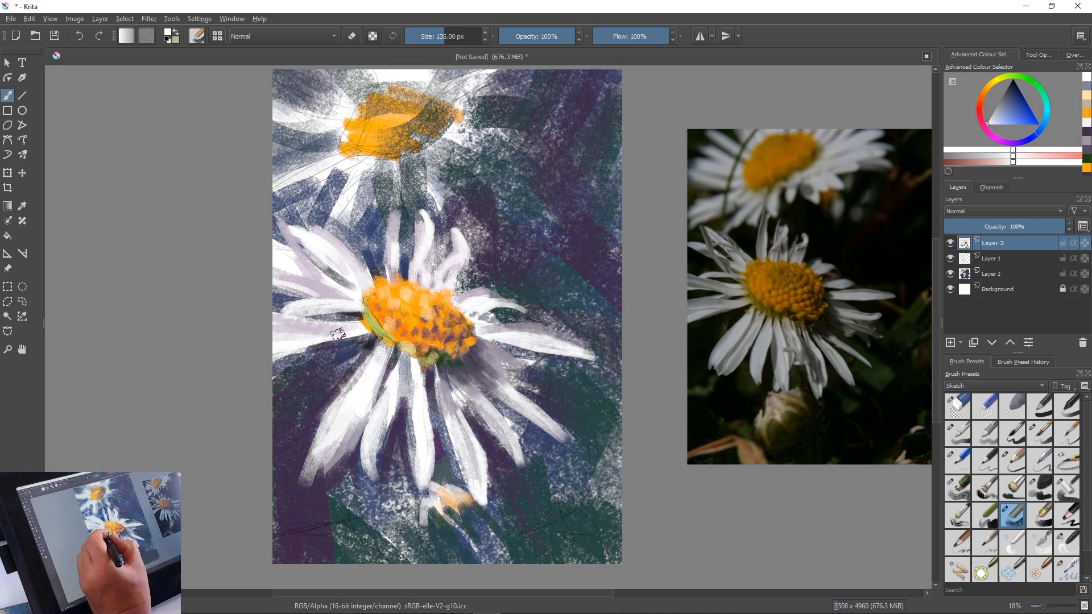
Sample a light grey and a peach and paint broad petal strokes on the small bud below the main flower
ctrl+click(398, 376)
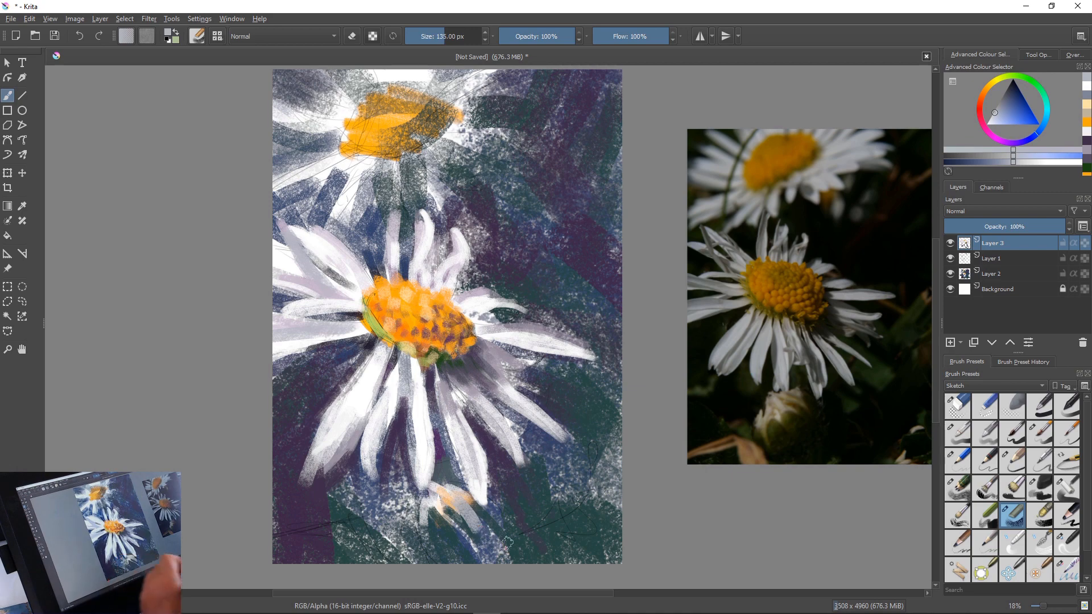
ctrl+click(450, 506)
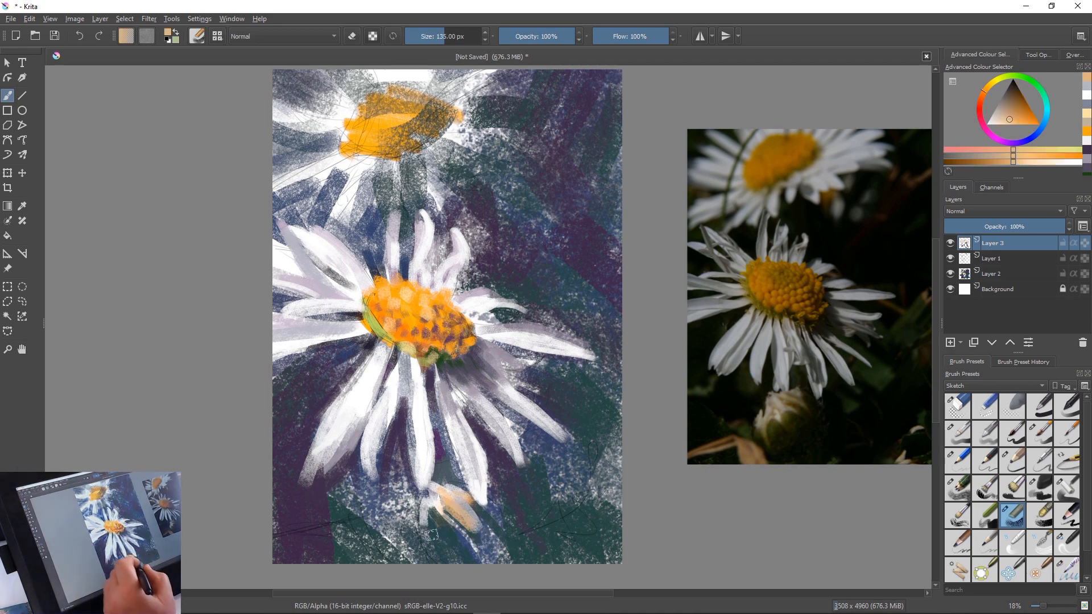
drag(431, 506, 432, 535)
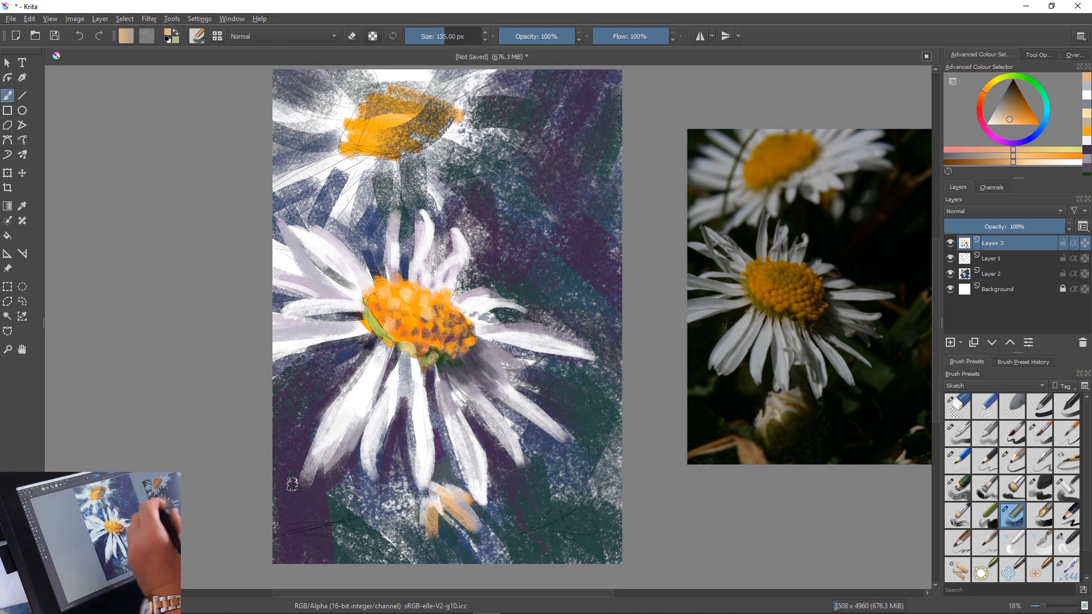
Switch to a fine sketching brush at 15% opacity, enlarge it to 32 px and try a thin line along the upper-left petal
right_click(363, 337)
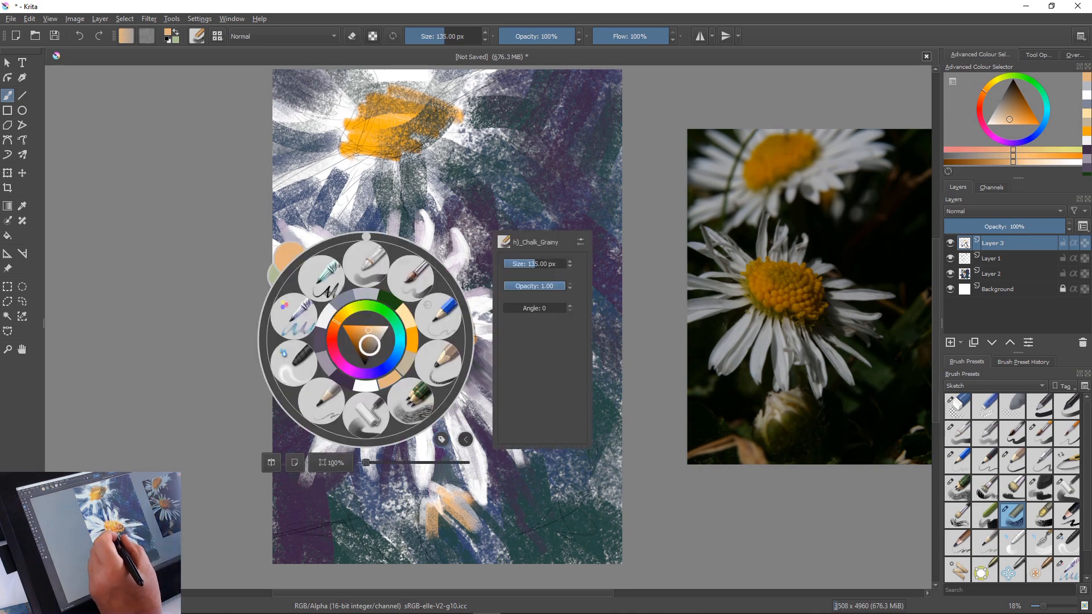
click(432, 364)
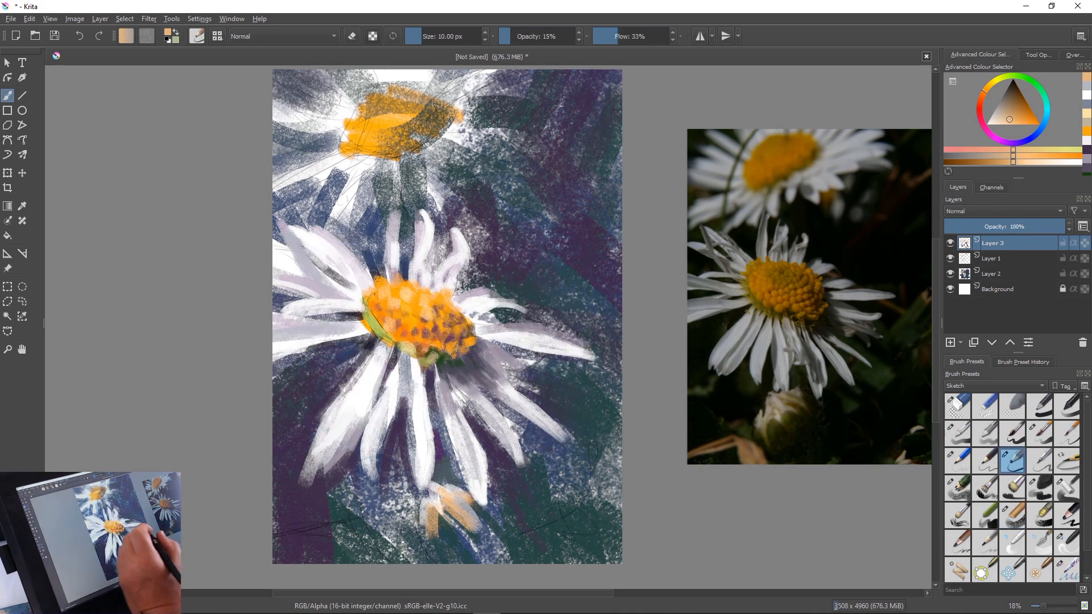
key(bracketright)
key(bracketright)
key(bracketright)
key(bracketright)
key(bracketright)
key(bracketright)
key(bracketright)
key(bracketright)
key(bracketright)
key(bracketright)
key(bracketright)
key(bracketright)
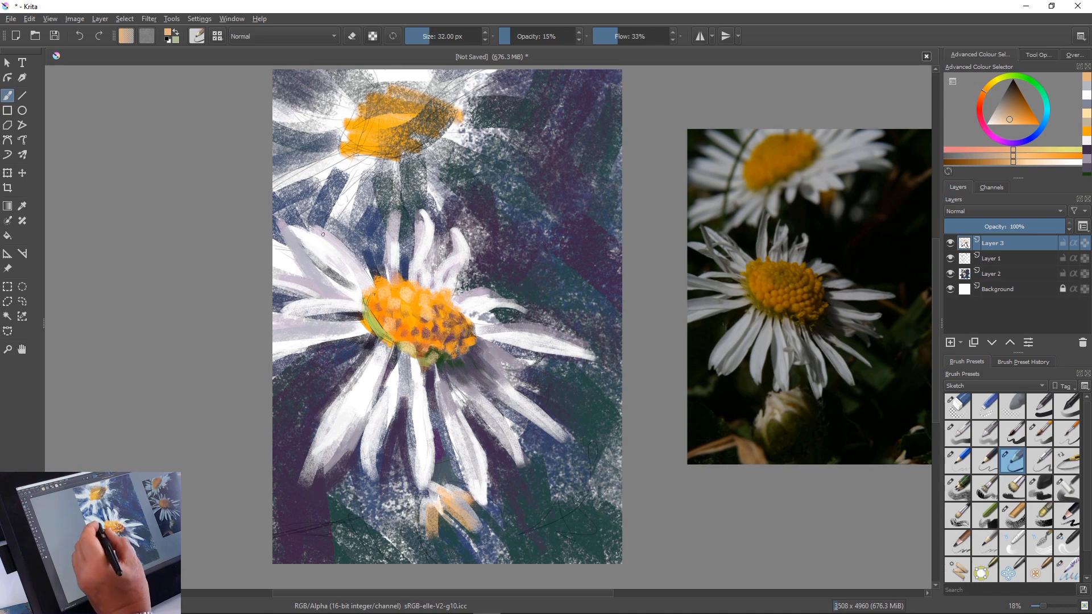
drag(336, 234, 359, 256)
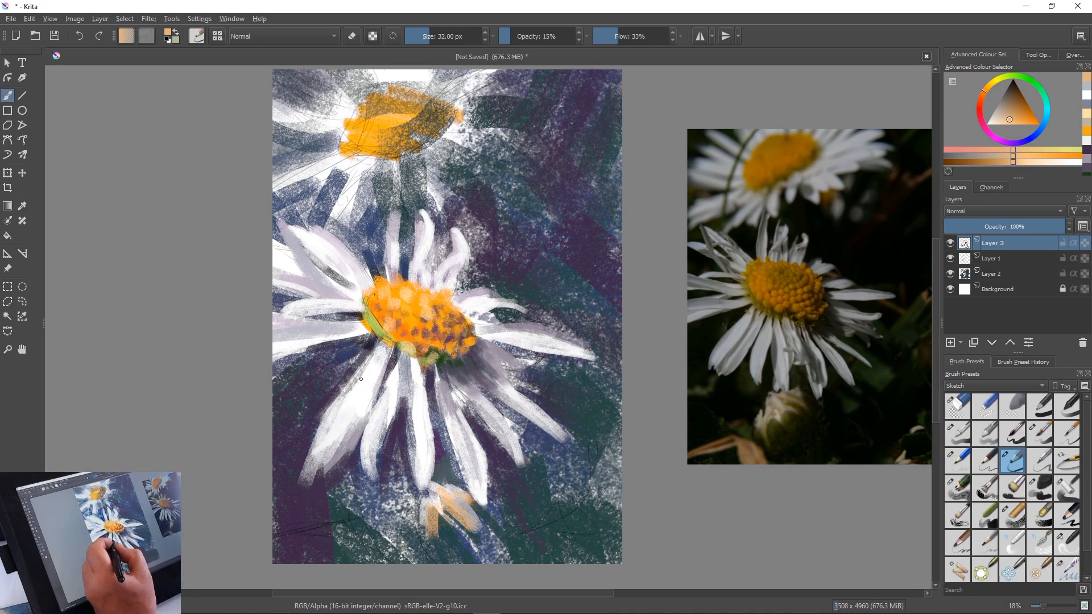
Sample the petal off-white and define the main flower's left and upper petals with thin strokes, sharpening their tips
ctrl+click(363, 410)
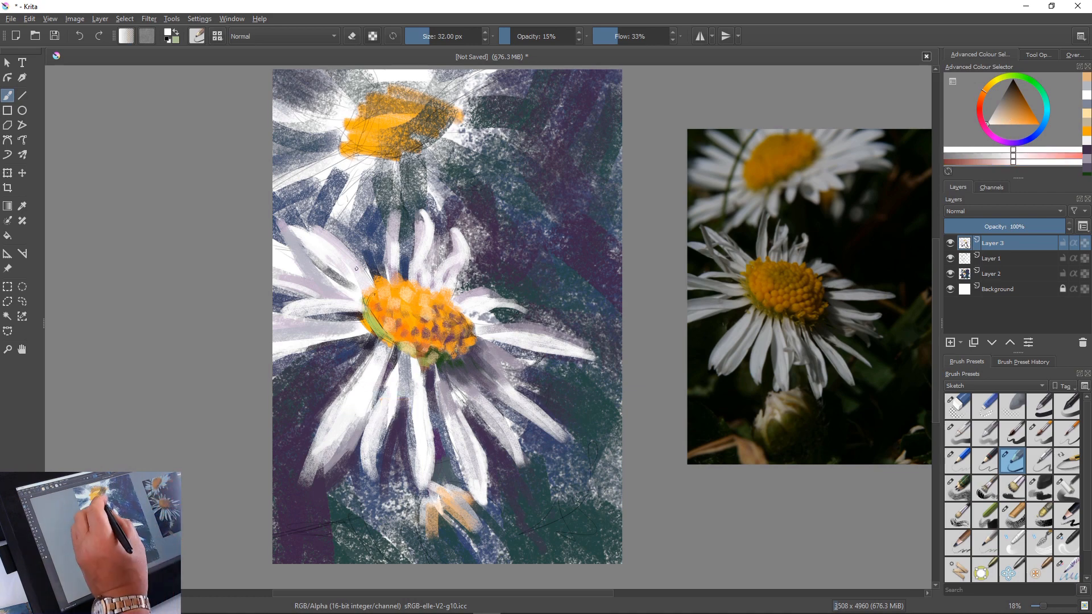
drag(296, 227, 367, 279)
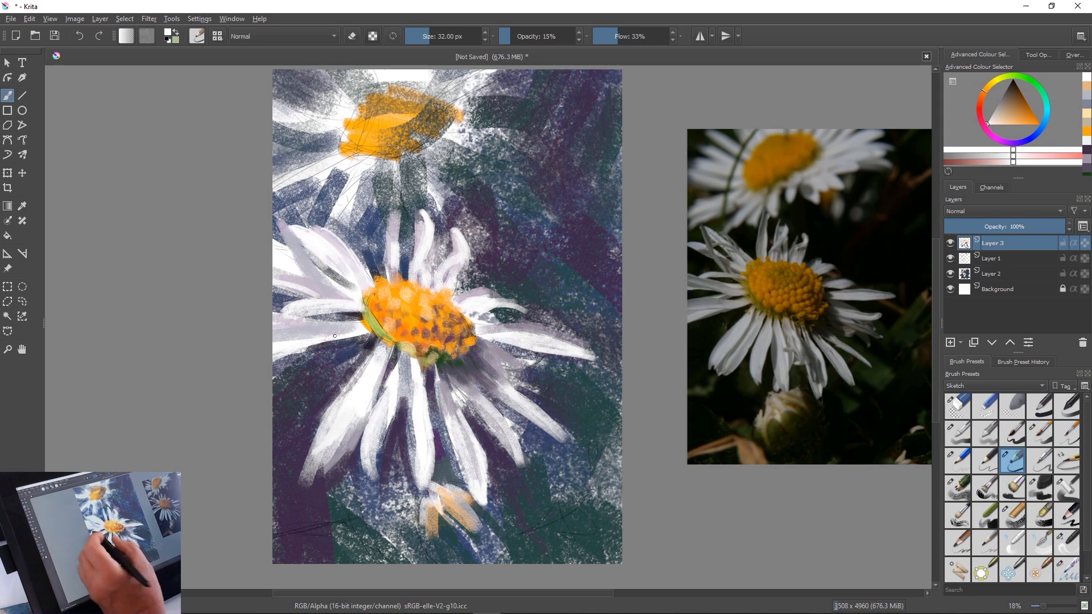
drag(353, 320, 290, 322)
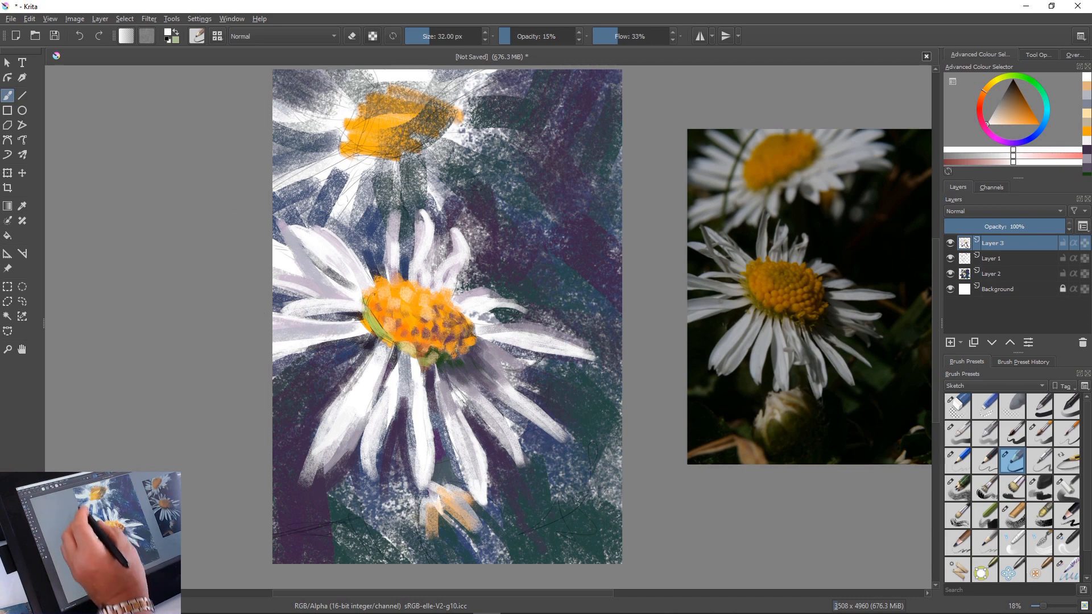
mouse_move(392, 204)
mouse_down()
mouse_move(384, 257)
mouse_move(401, 245)
mouse_move(394, 279)
mouse_up()
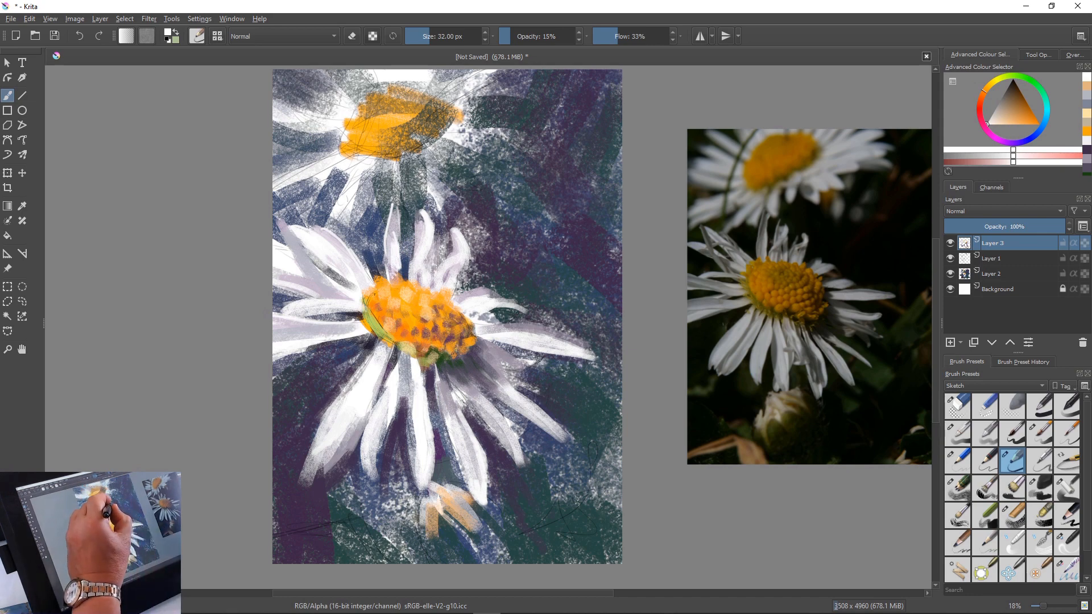
mouse_move(423, 210)
mouse_down()
mouse_move(417, 253)
mouse_move(431, 222)
mouse_move(467, 244)
mouse_move(453, 254)
mouse_up()
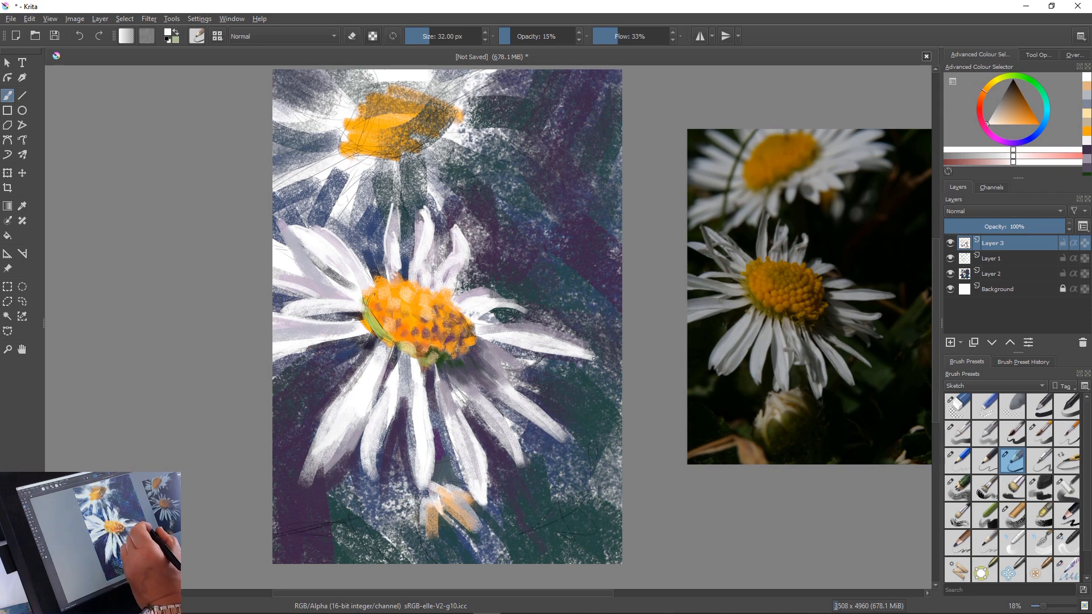
Refine the edges and tips of the long right petal and the lower petals with thin off-white strokes
drag(593, 359, 489, 336)
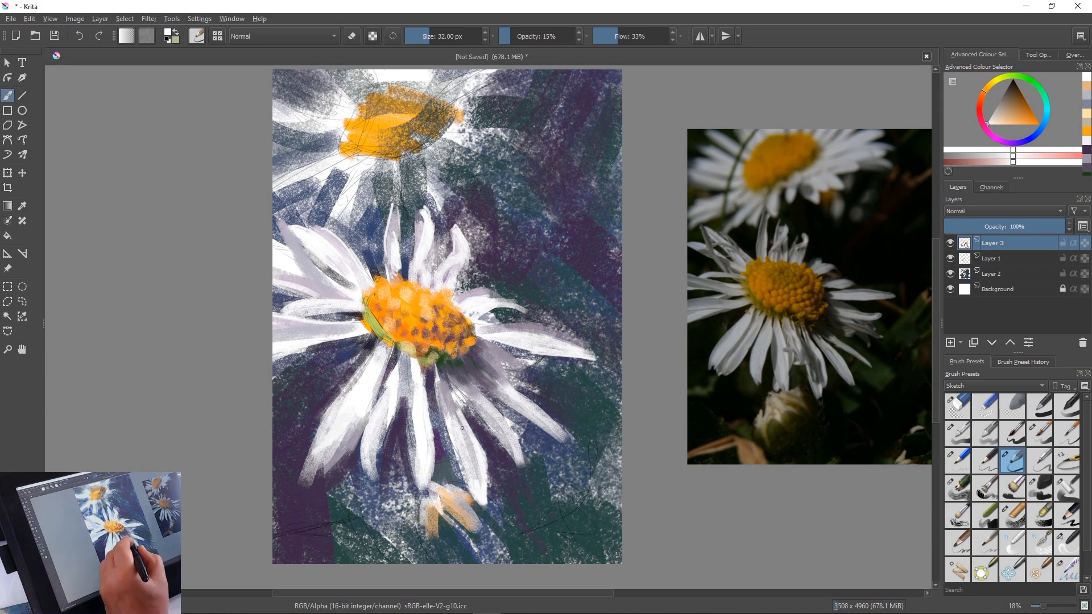
mouse_move(460, 413)
mouse_down()
mouse_move(484, 447)
mouse_move(488, 500)
mouse_up()
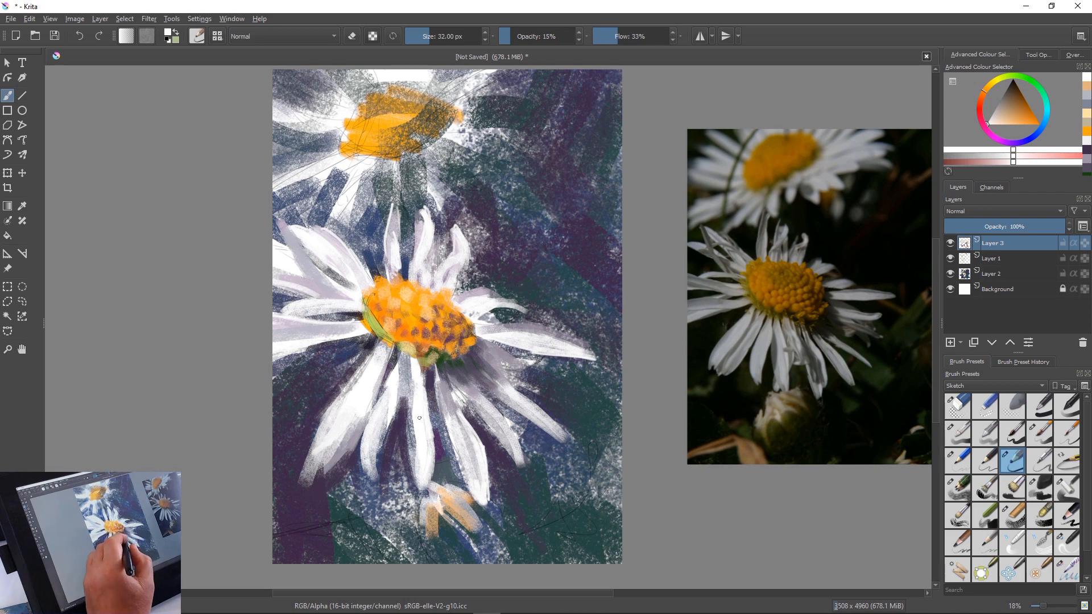
drag(433, 449, 426, 486)
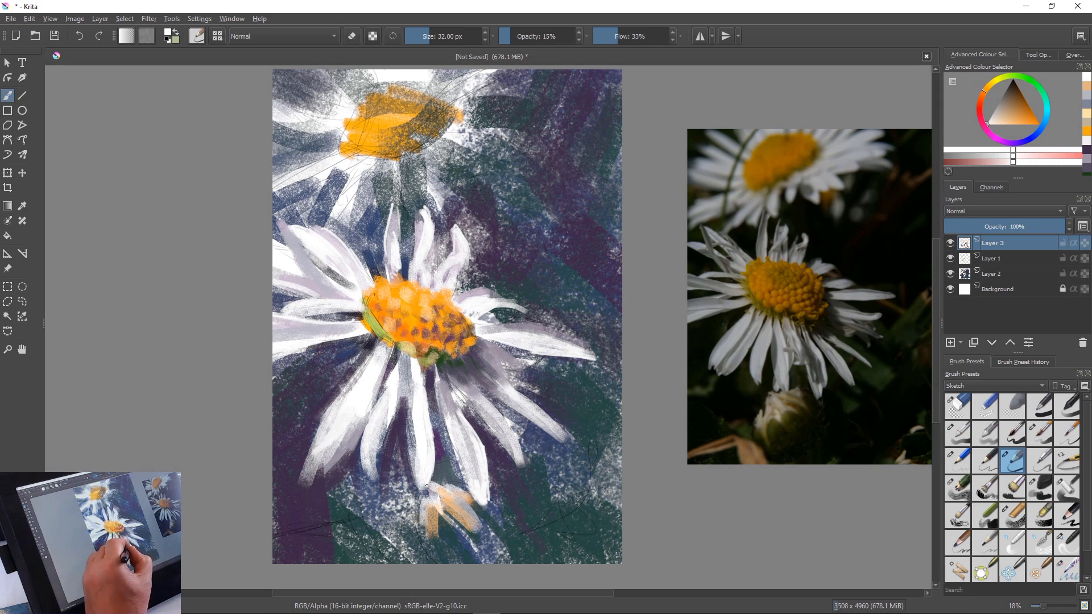
mouse_move(390, 406)
mouse_down()
mouse_move(377, 433)
mouse_move(368, 419)
mouse_move(379, 401)
mouse_move(362, 457)
mouse_move(371, 480)
mouse_up()
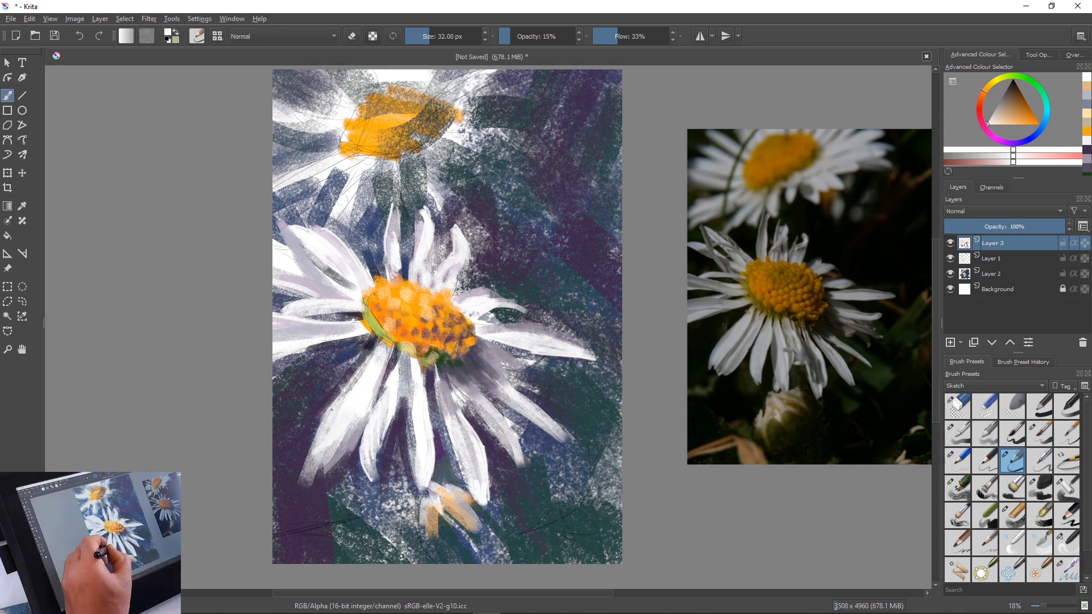
drag(332, 409, 306, 473)
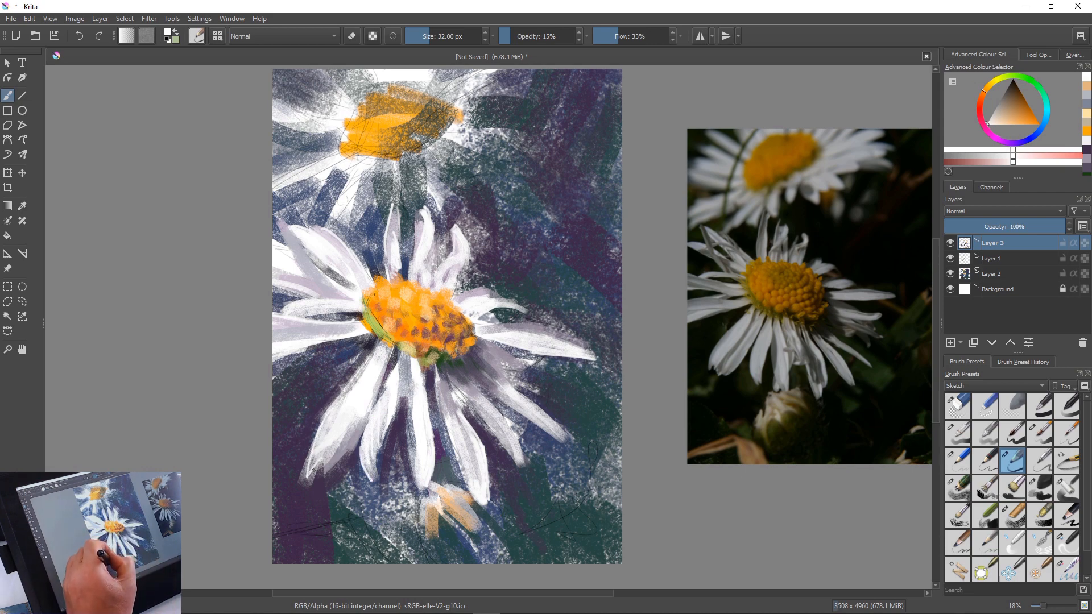
Sample a dark blue and draw thin shadow lines at the bases and edges of the petals below the flower's centre
ctrl+click(348, 438)
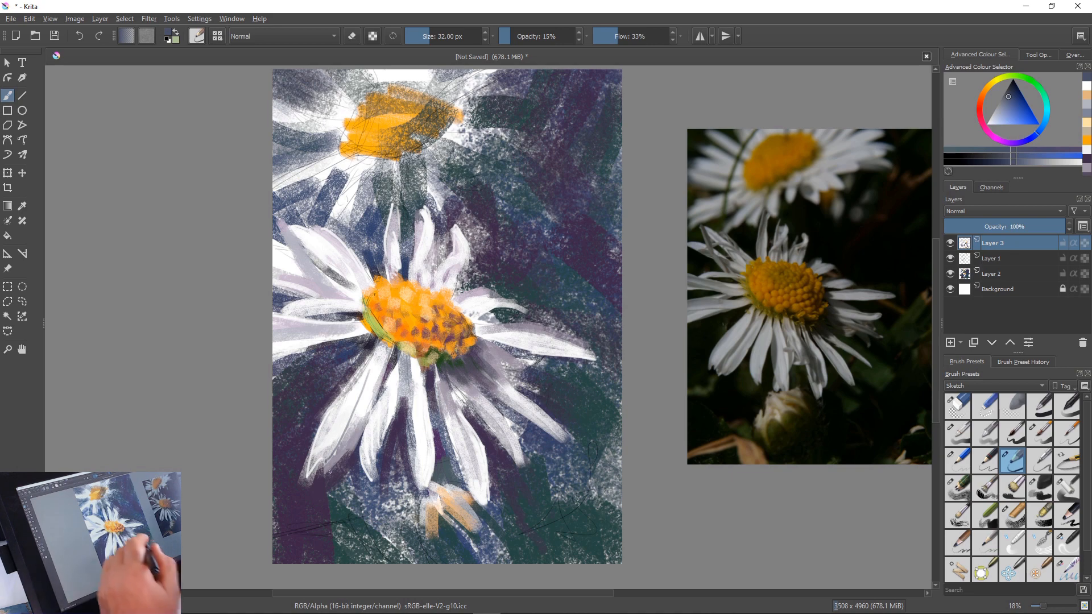
drag(414, 353, 427, 379)
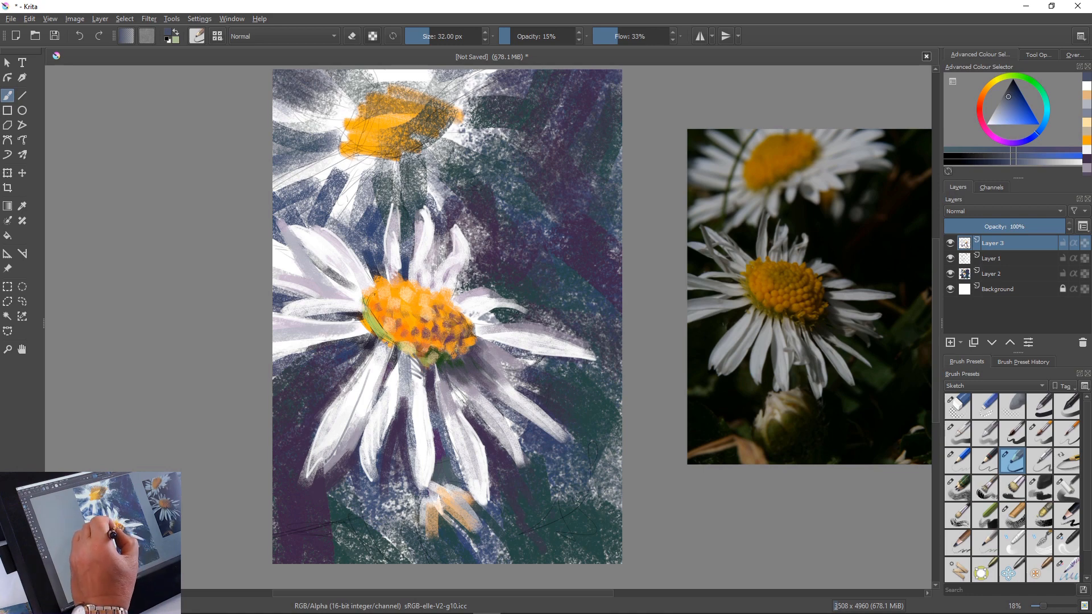
mouse_move(386, 389)
mouse_down()
mouse_move(370, 344)
mouse_move(383, 366)
mouse_up()
drag(381, 349, 362, 410)
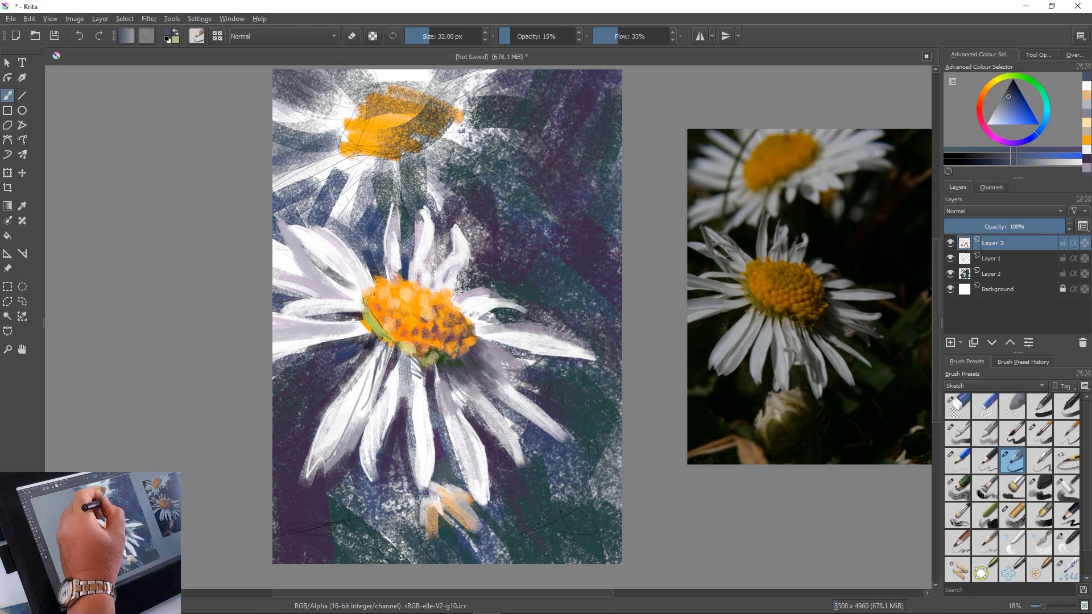
Outline the main flower's upper, left and right petals with thin dark blue contour and shadow lines
mouse_move(396, 190)
mouse_down()
mouse_move(385, 250)
mouse_move(403, 257)
mouse_move(398, 281)
mouse_up()
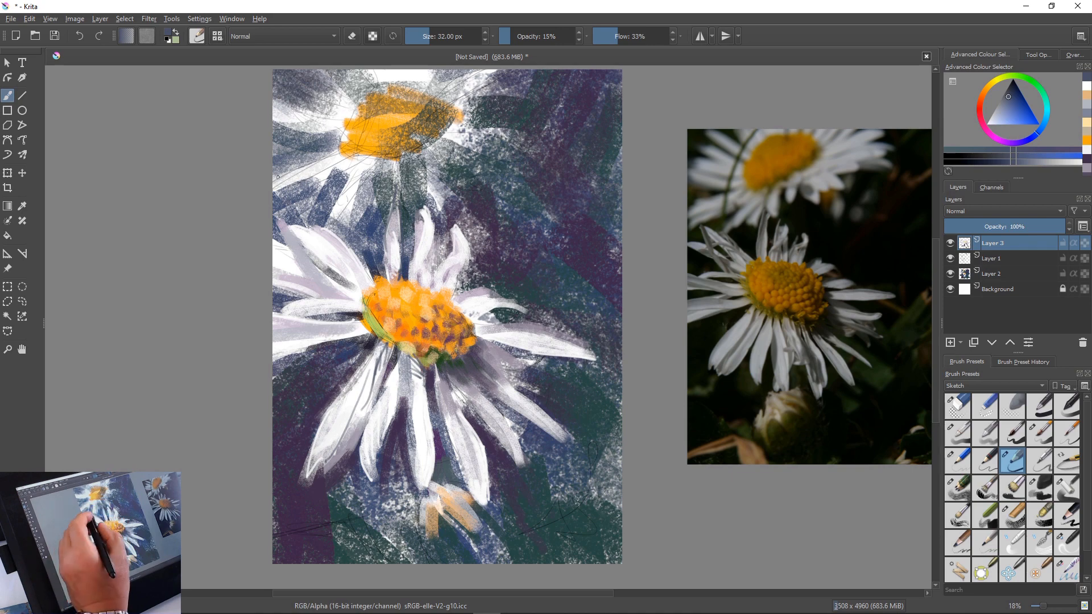
drag(280, 219, 343, 292)
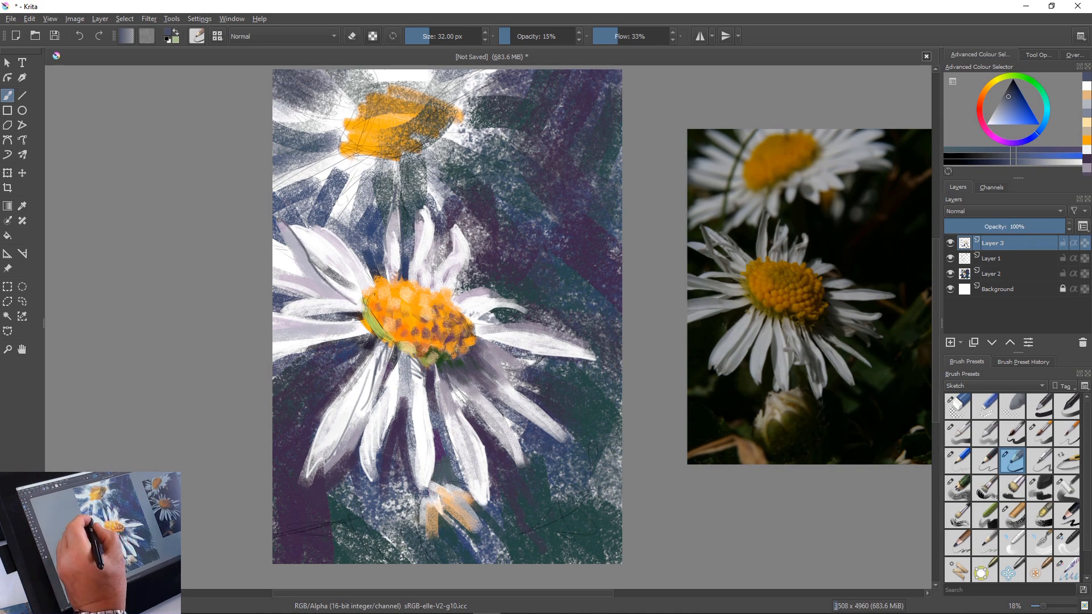
drag(278, 222, 307, 259)
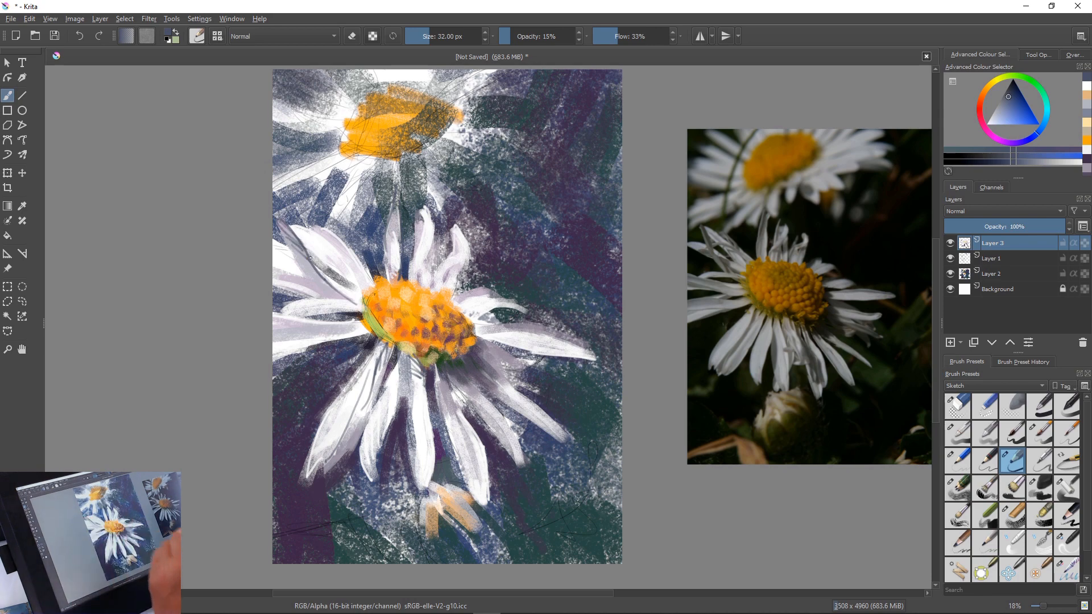
mouse_move(313, 268)
mouse_down()
mouse_move(346, 298)
mouse_move(278, 314)
mouse_up()
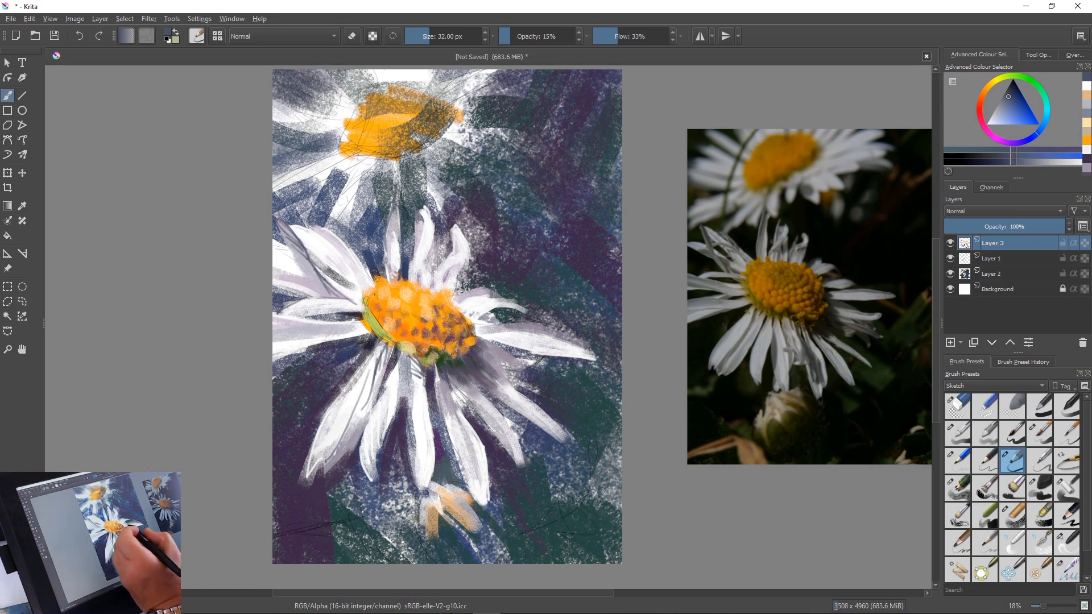
mouse_move(471, 295)
mouse_down()
mouse_move(499, 288)
mouse_move(455, 298)
mouse_move(582, 345)
mouse_up()
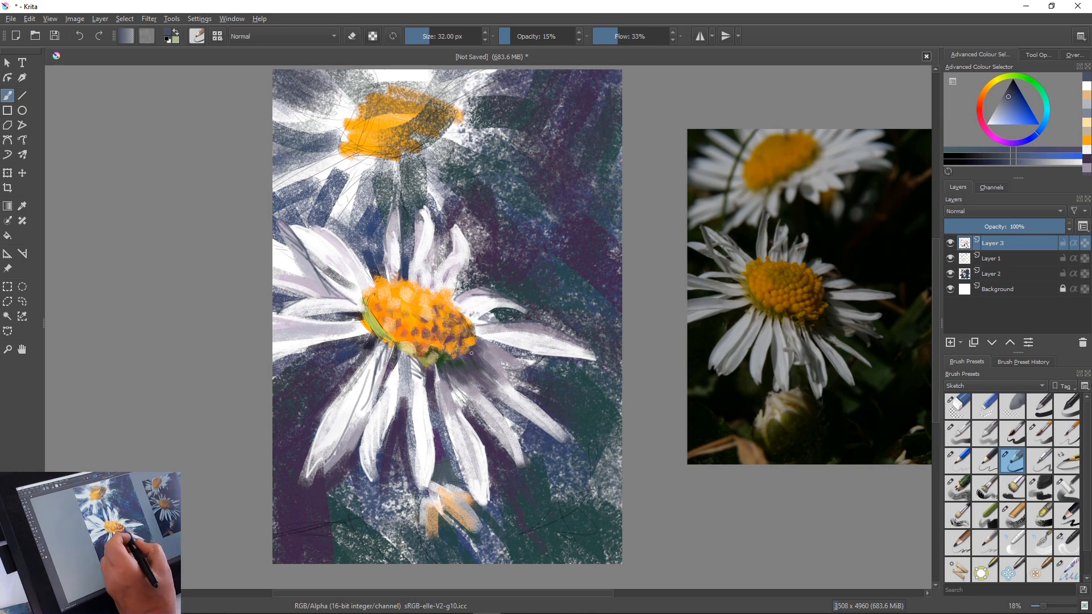
mouse_move(474, 353)
mouse_down()
mouse_move(532, 370)
mouse_move(471, 350)
mouse_move(502, 366)
mouse_up()
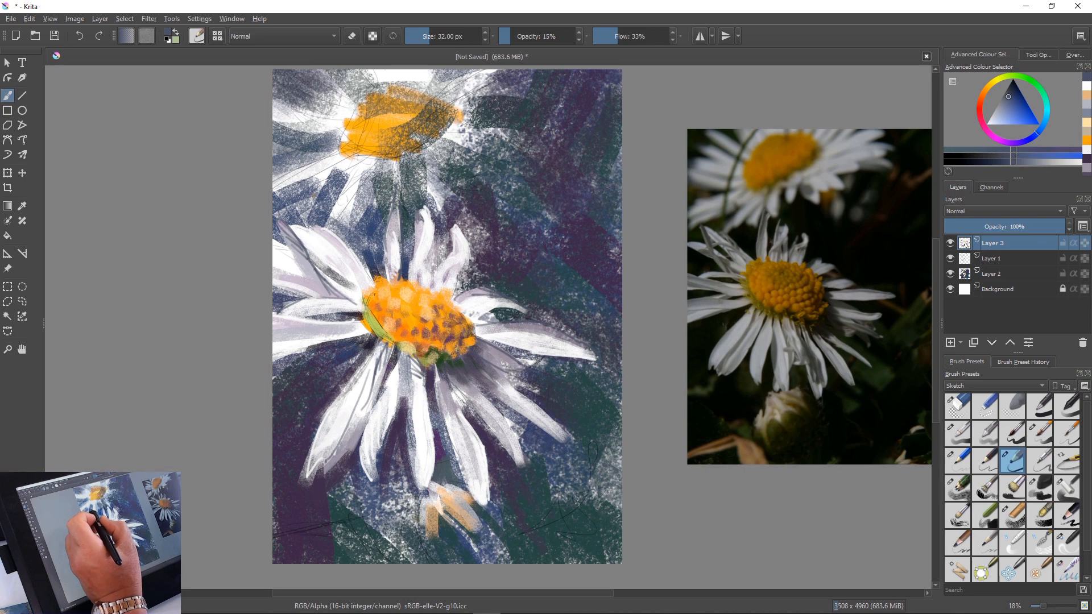
Sample a lighter blue-grey and sign the painting with the artist's signature in the canvas's lower-right corner
ctrl+click(328, 193)
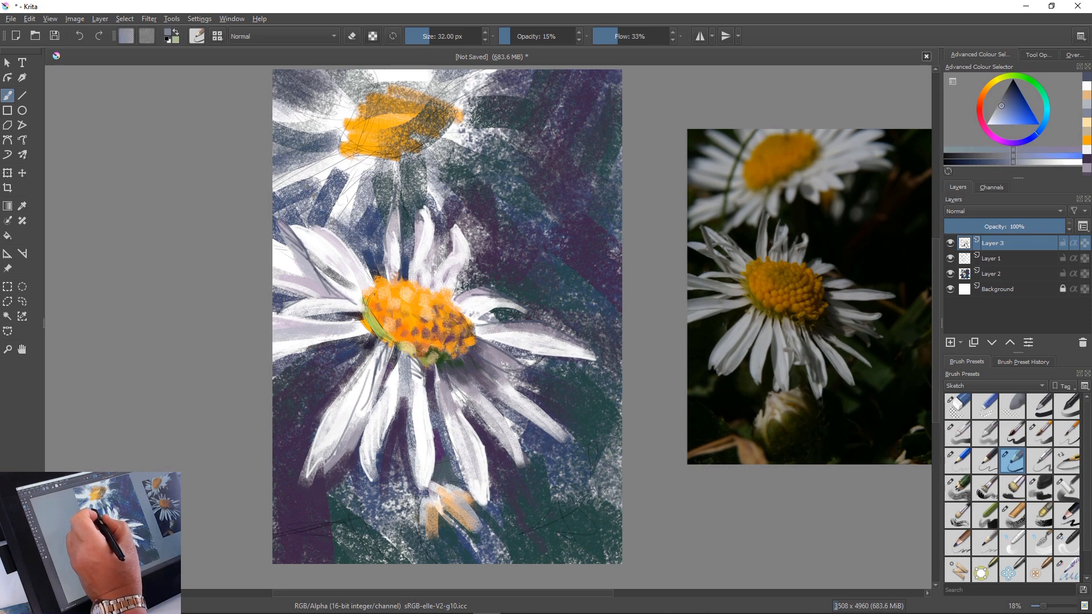
mouse_move(524, 532)
mouse_down()
mouse_move(519, 542)
mouse_move(546, 527)
mouse_move(573, 547)
mouse_move(586, 531)
mouse_up()
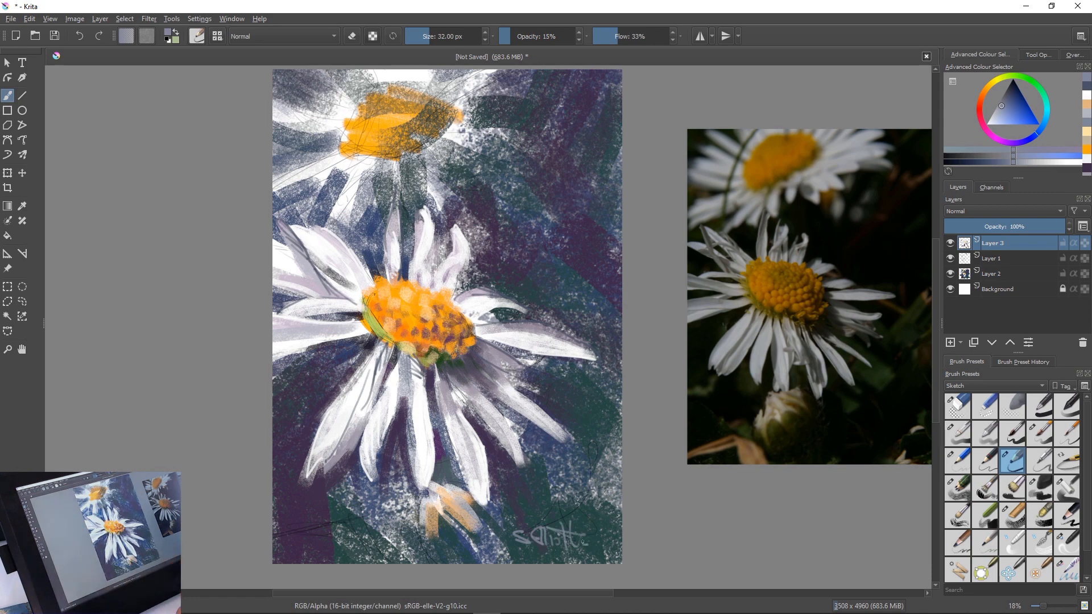